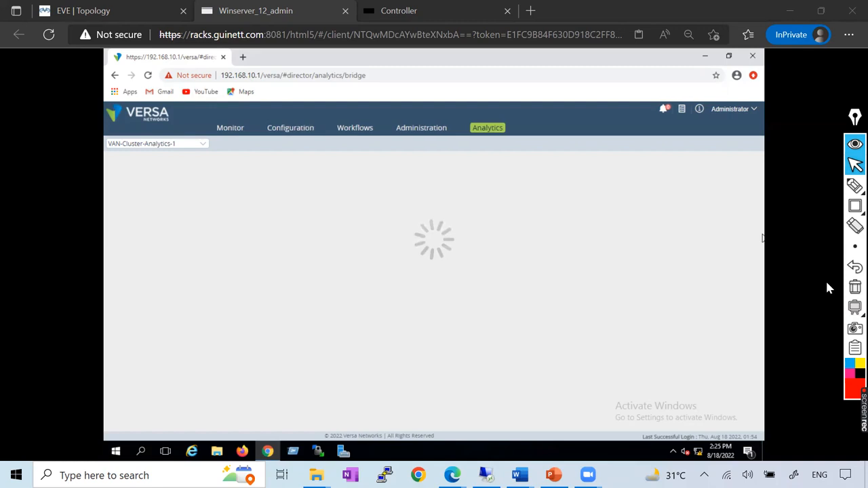
Handwrite "vDirector + vAnalytics" in a red box over the Analytics page and clear the annotation.
left_click(854, 185)
mouse_move(584, 305)
left_mouse_down()
mouse_move(615, 305)
mouse_move(690, 258)
left_mouse_up()
mouse_move(654, 293)
left_mouse_down()
mouse_move(631, 356)
mouse_move(683, 316)
mouse_move(701, 319)
mouse_move(724, 296)
left_mouse_up()
mouse_move(612, 381)
left_mouse_down()
mouse_move(605, 281)
mouse_move(743, 295)
left_mouse_up()
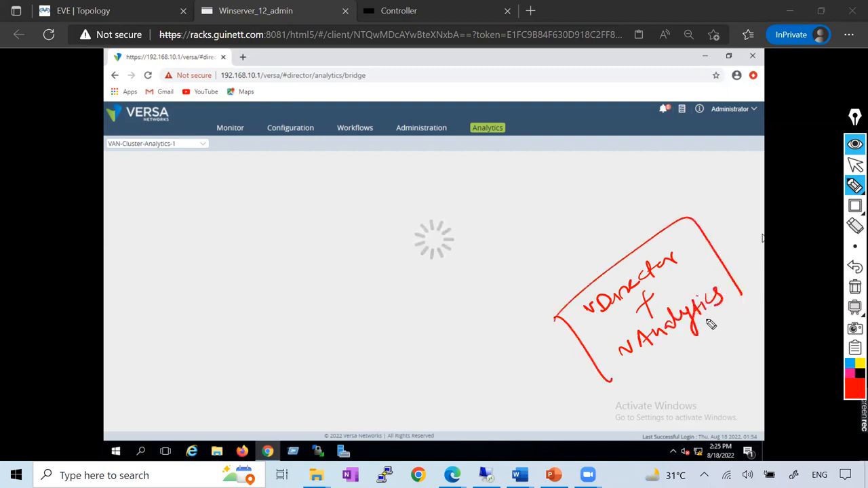
left_click_drag(711, 324, 608, 388)
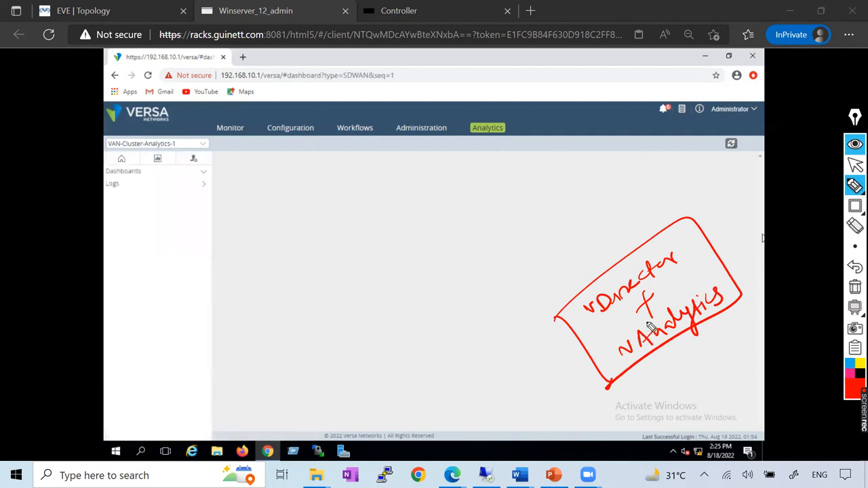
mouse_move(530, 272)
left_mouse_down()
mouse_move(560, 270)
mouse_move(615, 215)
mouse_move(623, 236)
left_mouse_up()
left_click(854, 286)
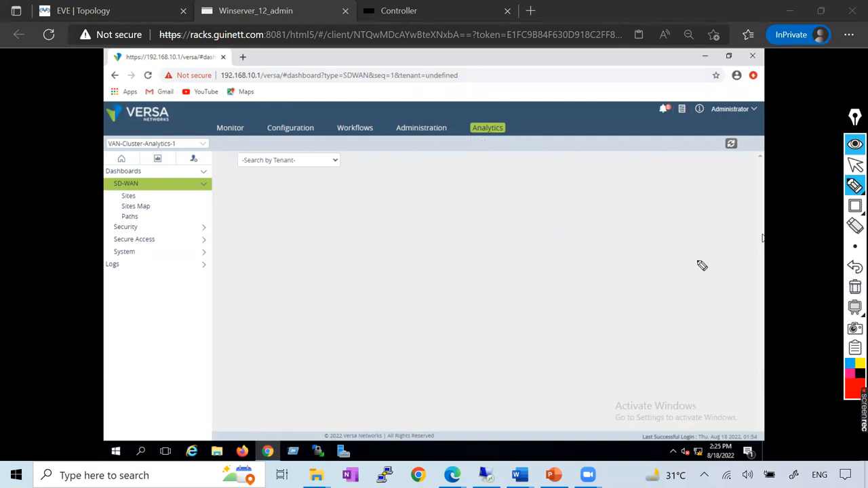
left_click(855, 164)
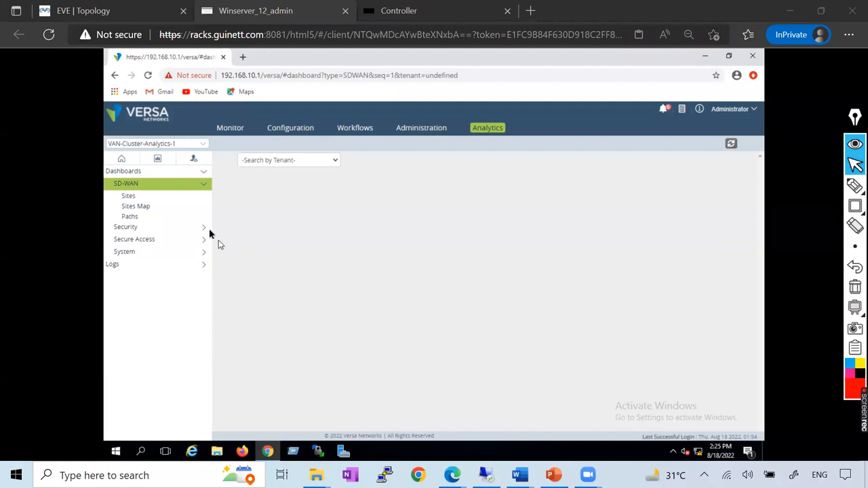
View the SD-WAN Sites, Sites Map and Paths dashboards and look over the Versa SDWAN lab topology in EVE.
left_click(147, 195)
left_click(145, 212)
left_click(144, 217)
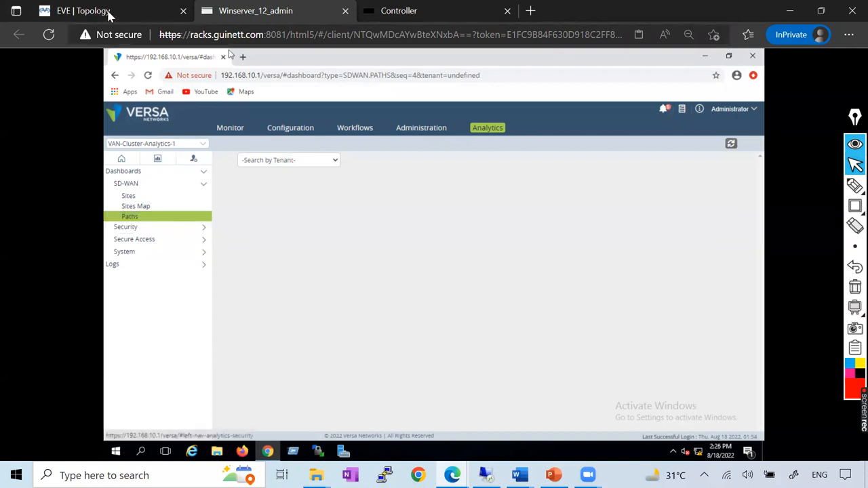
left_click(139, 11)
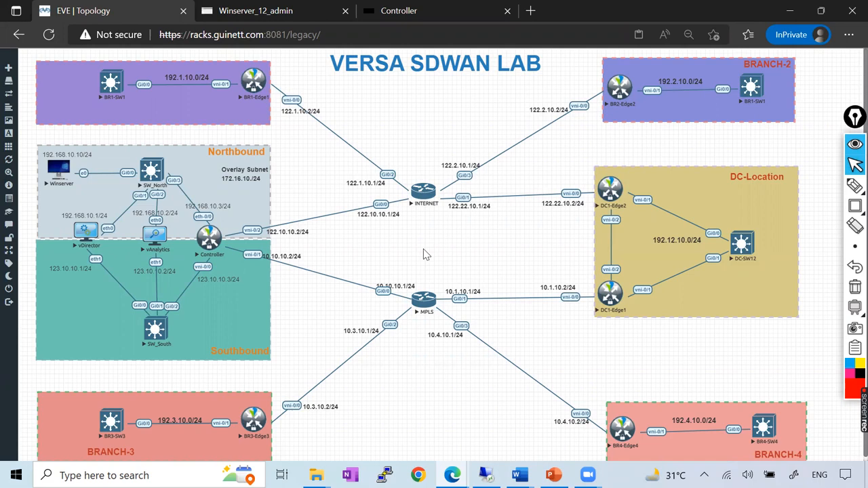
left_click(256, 12)
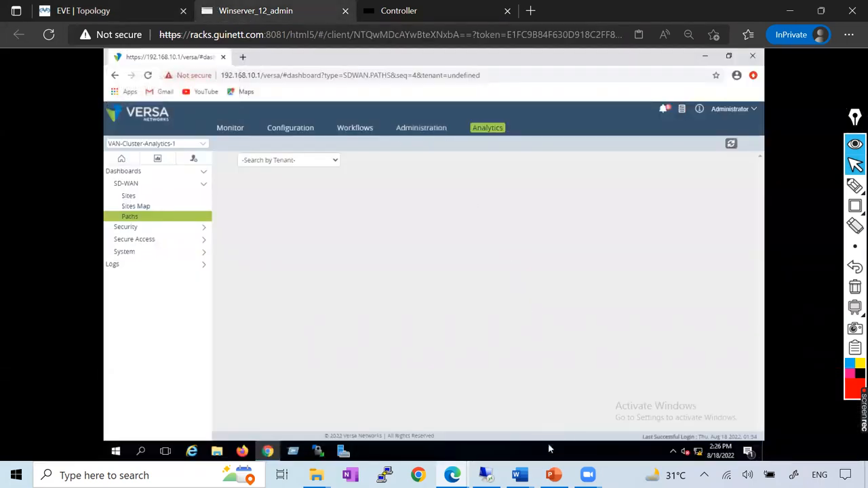
Switch to the Versa_Controller Word document and examine the northbound and southbound IP configuration lines at its beginning.
mouse_move(519, 474)
left_click(676, 434)
scroll(452, 233, "up", 10)
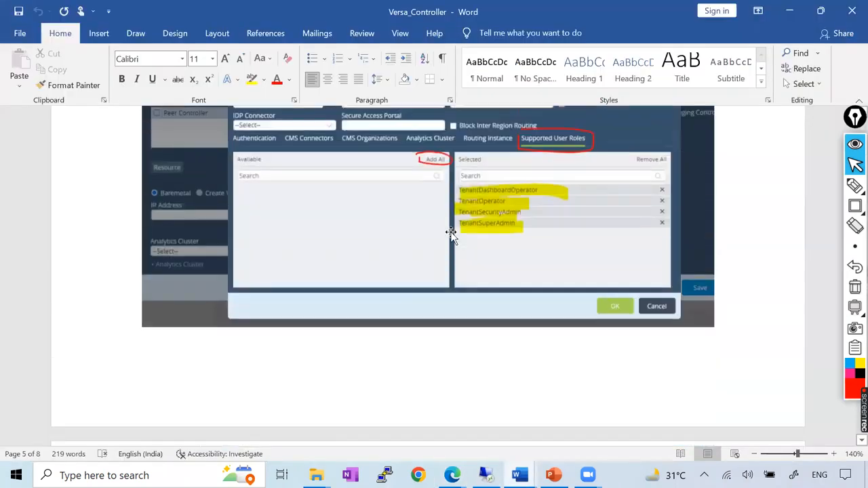
scroll(452, 233, "up", 10)
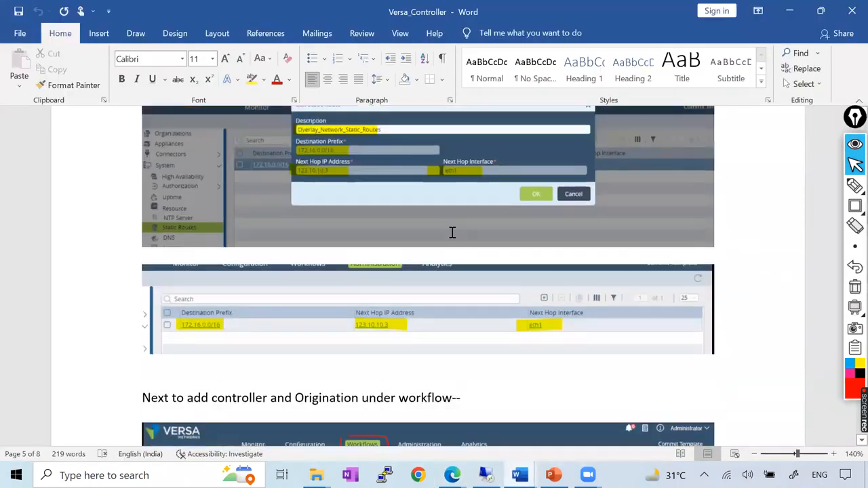
scroll(452, 232, "up", 20)
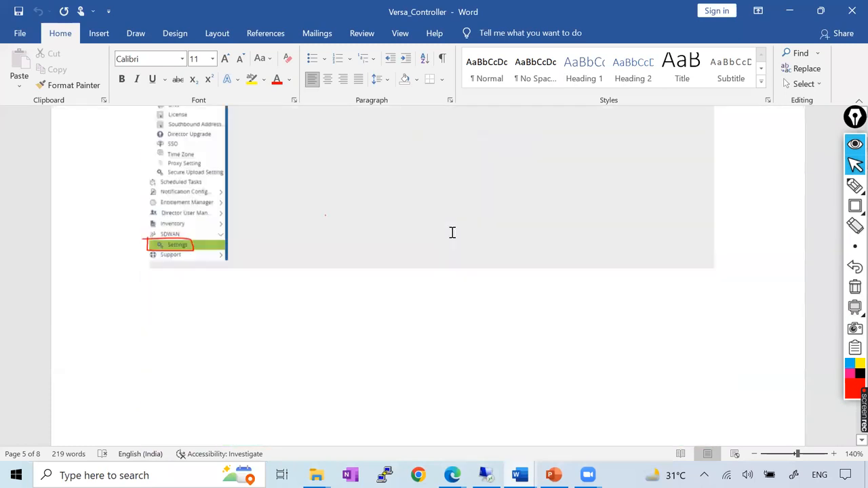
scroll(148, 188, "down", 1)
left_click_drag(175, 150, 111, 176)
left_click(468, 206)
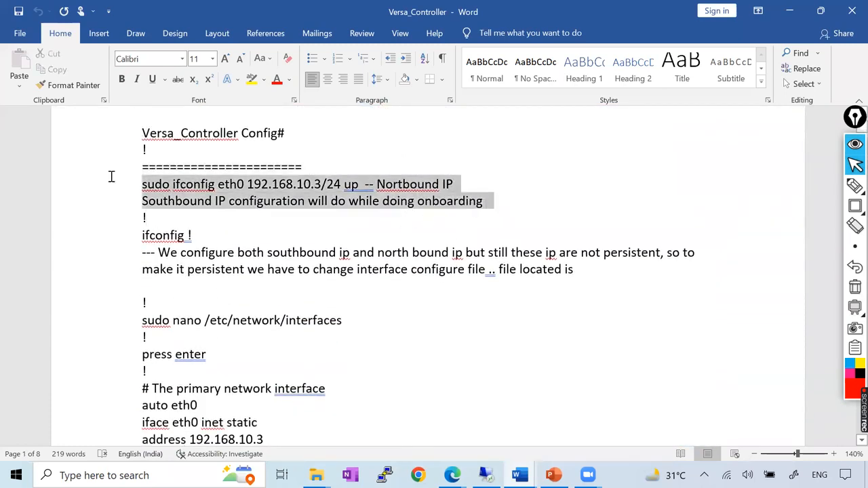
left_click(216, 202)
Switch to the Controller console, enter the Versa CLI with cli and run "show interfaces brief".
key("alt+Tab")
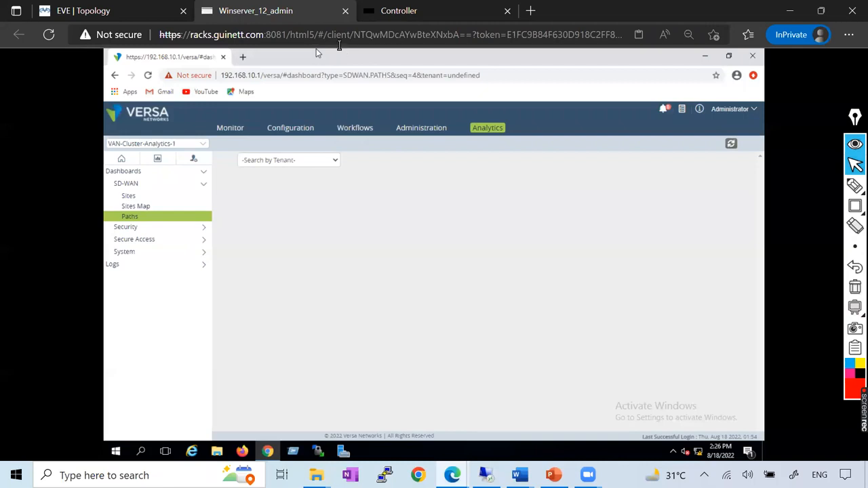
key("ctrl+Tab")
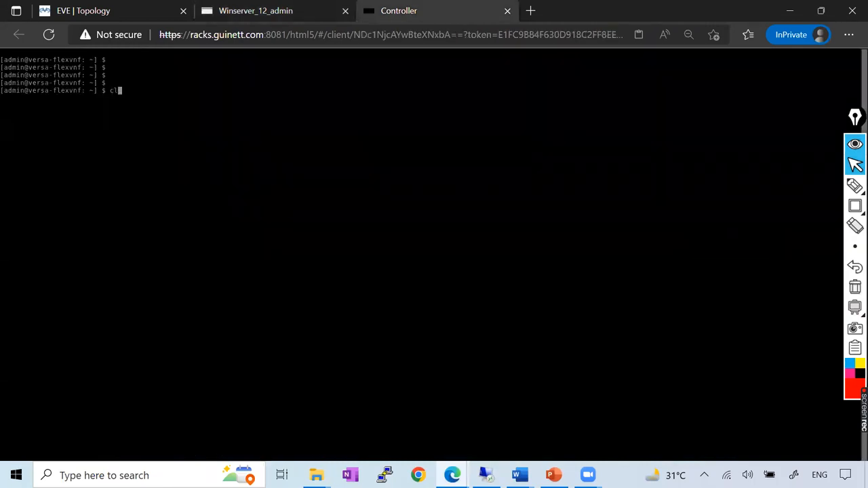
key("Return")
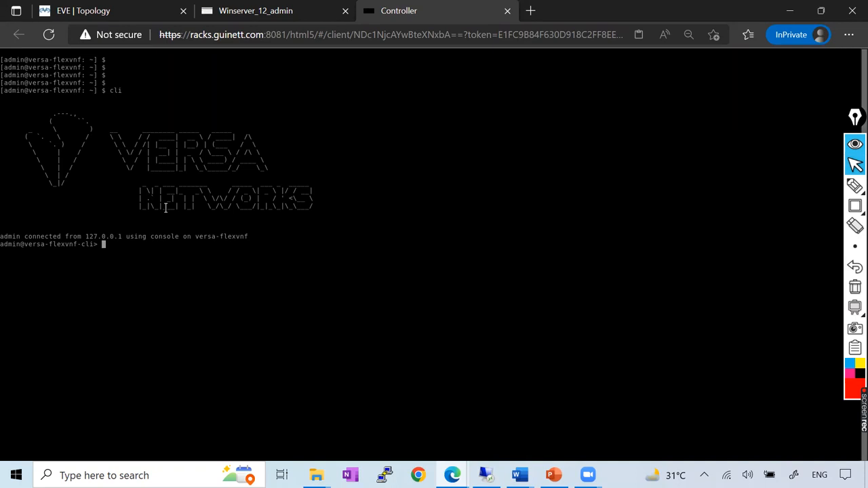
type("show interfaces brief")
key("Return")
Mark the eth-0/0 row and its IP address with red rectangles and clear the markings.
mouse_move(855, 212)
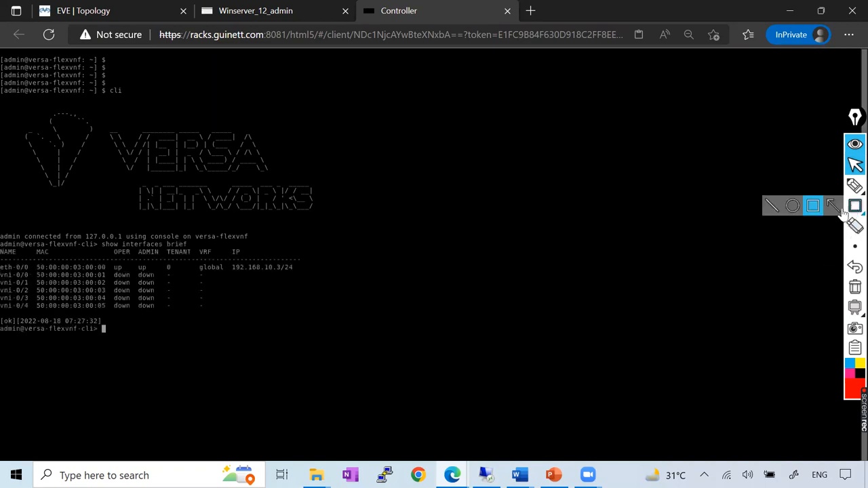
left_click(817, 212)
left_click_drag(1, 263, 288, 271)
left_click_drag(225, 256, 311, 277)
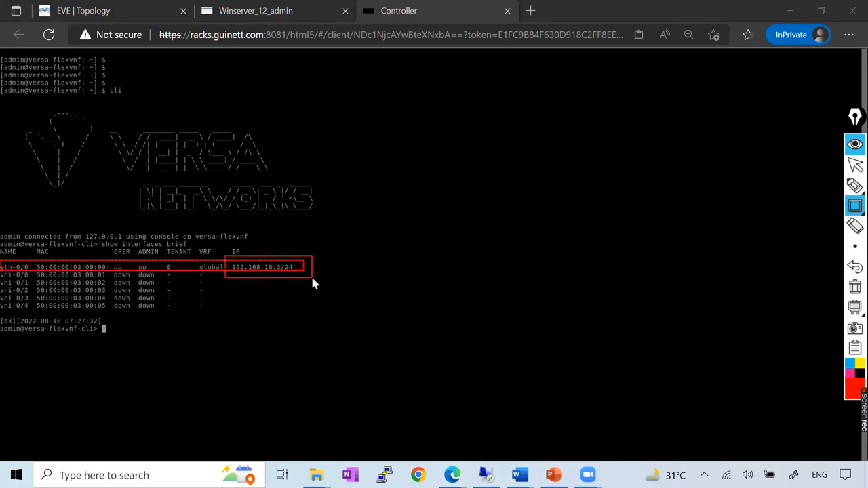
left_click(854, 286)
Box the vni-0/0 row in red, compare that interface with the EVE topology, and clear the marking in the Controller console.
left_click_drag(1, 270, 308, 278)
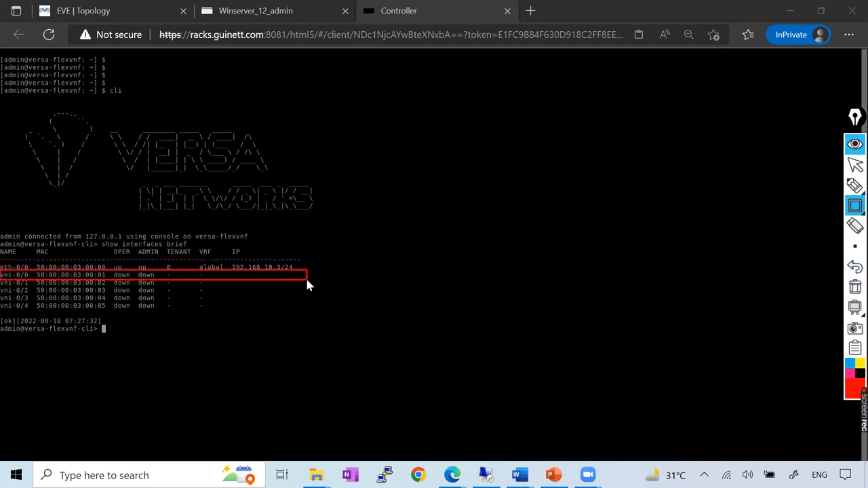
left_click(855, 164)
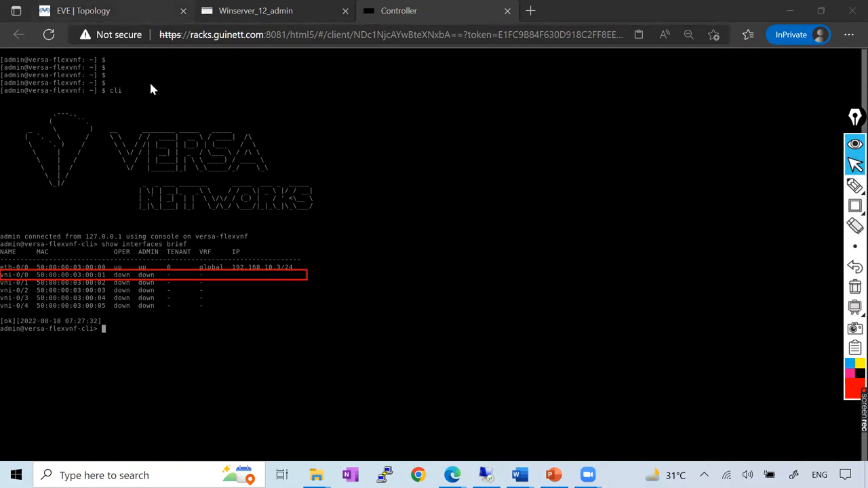
left_click(84, 11)
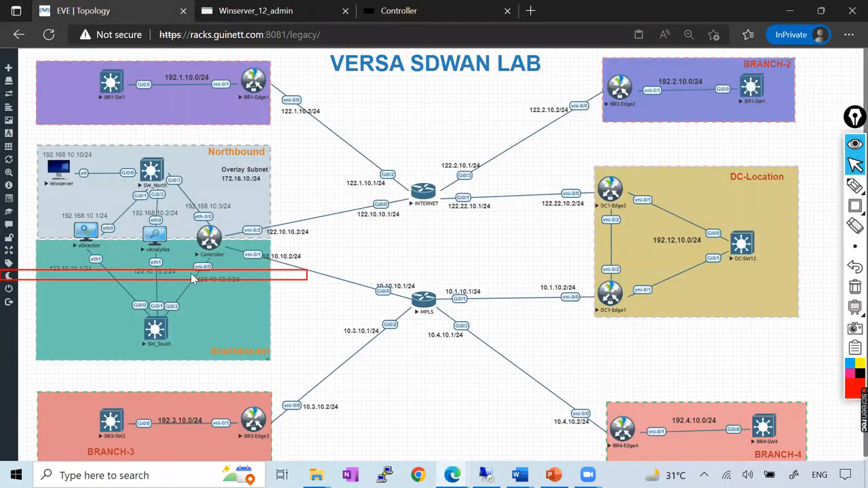
left_click(440, 12)
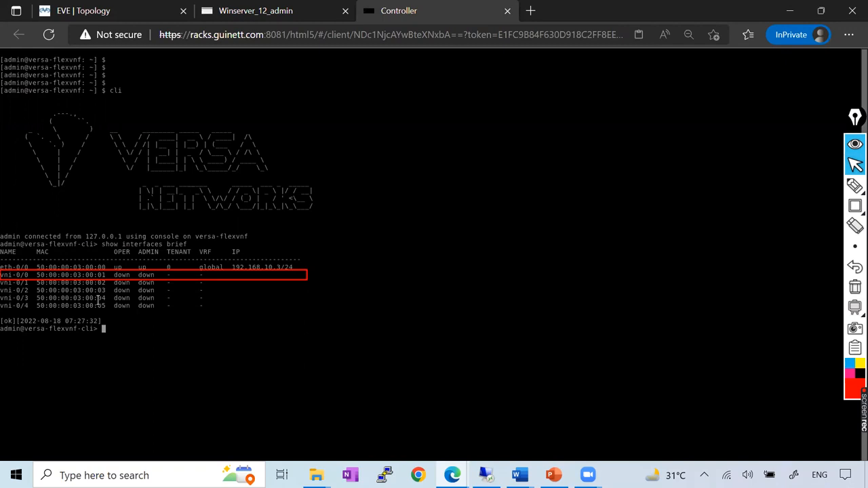
left_click(855, 288)
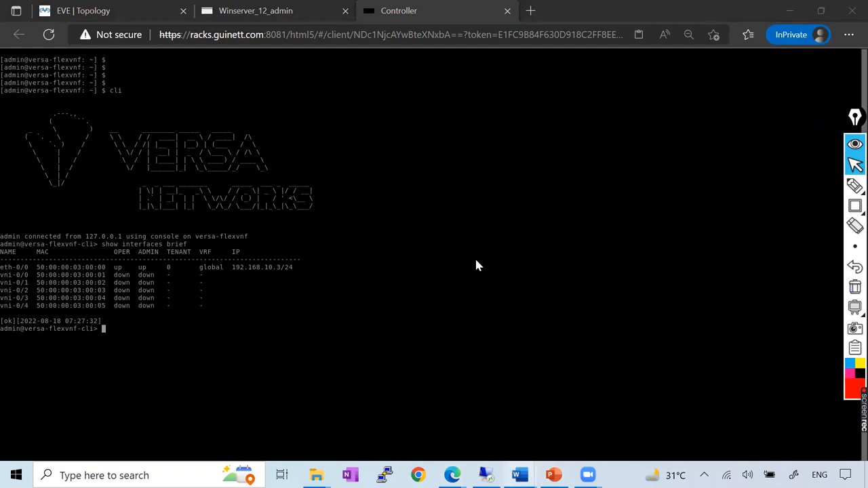
Switch to the Versa_Controller Word document and examine the persistent interface settings and the controller overlay network section.
key("alt+Tab")
scroll(308, 261, "down", 10)
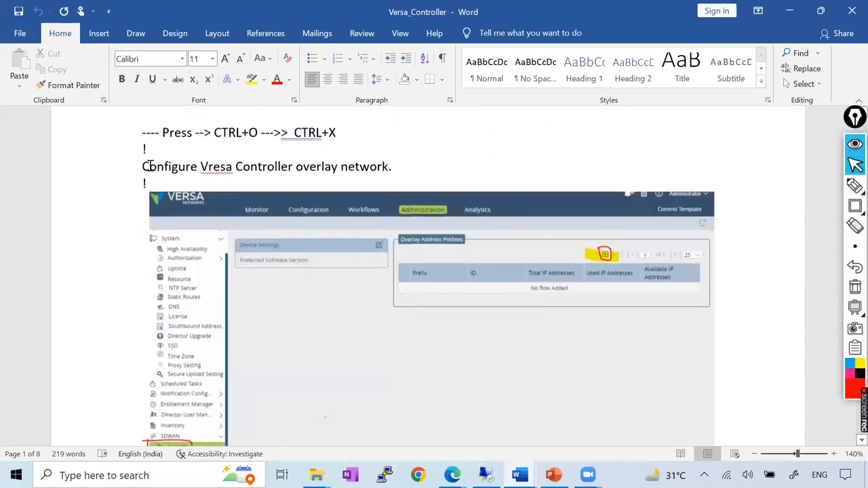
left_click_drag(144, 166, 529, 158)
left_click(295, 166)
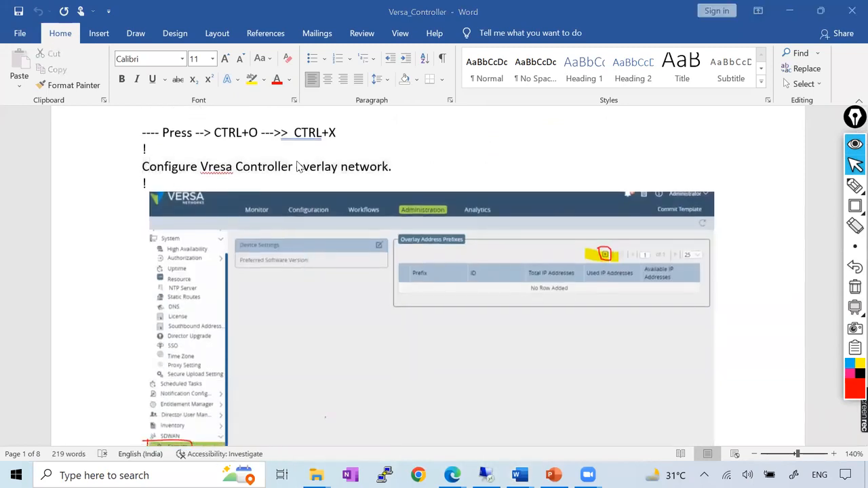
scroll(380, 212, "up", 3)
scroll(311, 271, "up", 4)
scroll(244, 305, "down", 2)
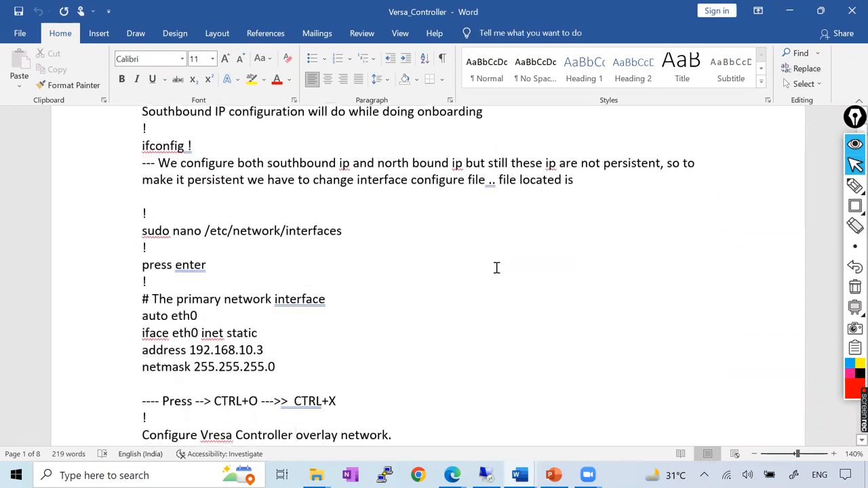
scroll(497, 270, "down", 2)
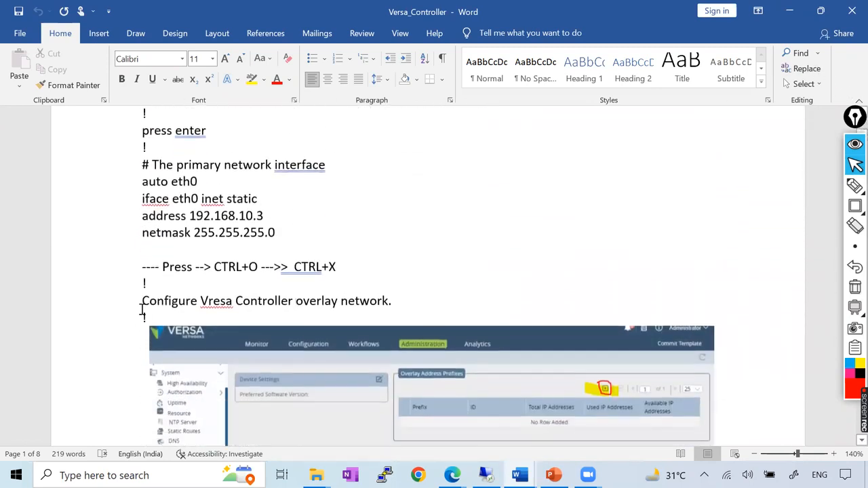
scroll(303, 303, "down", 2)
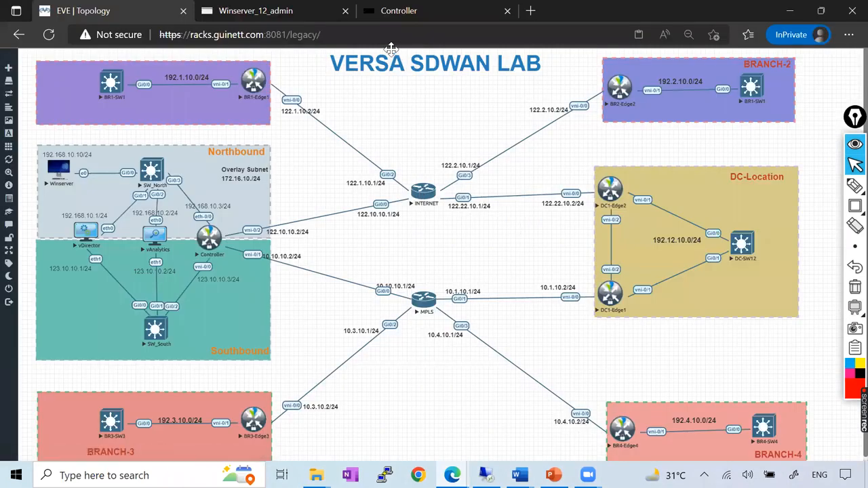
Return to the Controller console and handwrite "Underlay vs overlay" inside a red outline.
left_click(401, 18)
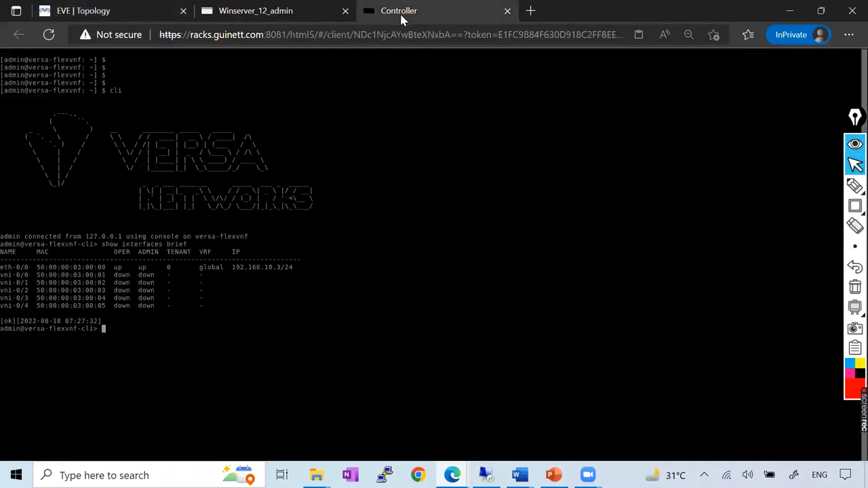
left_click(854, 186)
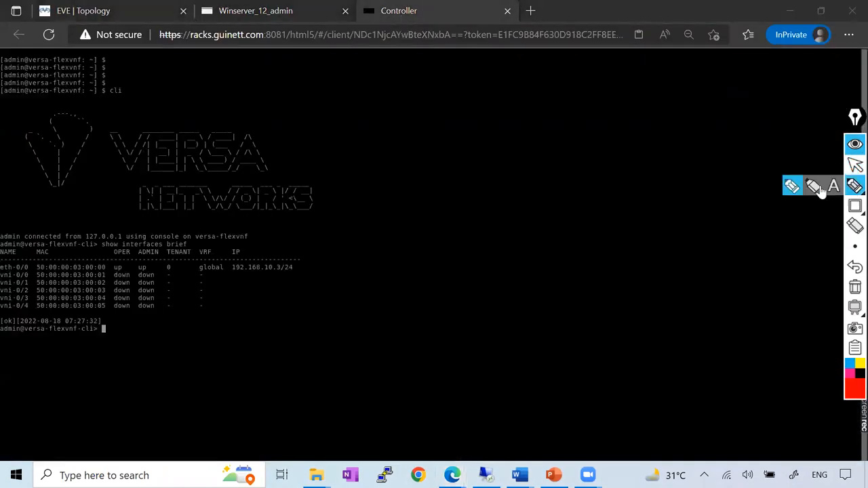
mouse_move(580, 289)
left_mouse_down()
mouse_move(614, 288)
mouse_move(661, 251)
mouse_move(670, 275)
left_mouse_up()
left_click_drag(623, 299, 632, 299)
left_click_drag(642, 298, 634, 308)
mouse_move(622, 351)
left_mouse_down()
mouse_move(698, 305)
mouse_move(713, 335)
left_mouse_up()
mouse_move(563, 303)
left_mouse_down()
mouse_move(606, 376)
mouse_move(678, 216)
mouse_move(739, 268)
mouse_move(604, 387)
mouse_move(617, 401)
left_mouse_up()
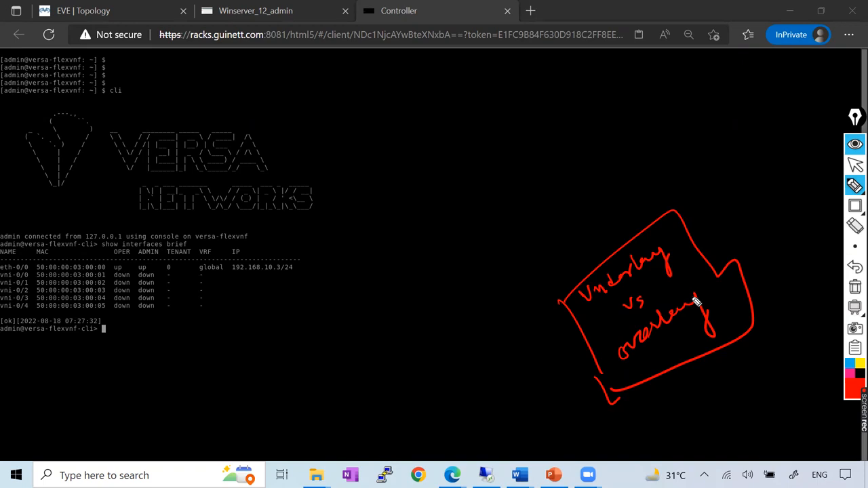
Handwrite the network 172.16.0.0/16 in red above the boxed note, underline it and label it as overlay.
mouse_move(510, 218)
left_mouse_down()
mouse_move(526, 232)
mouse_move(501, 233)
left_mouse_up()
mouse_move(533, 231)
left_mouse_down()
mouse_move(595, 163)
mouse_move(617, 163)
mouse_move(519, 251)
mouse_move(657, 154)
left_mouse_up()
left_click_drag(614, 120, 642, 158)
mouse_move(583, 100)
left_mouse_down()
mouse_move(480, 207)
mouse_move(495, 268)
left_mouse_up()
mouse_move(488, 180)
left_mouse_down()
mouse_move(499, 145)
mouse_move(509, 145)
mouse_move(511, 164)
mouse_move(535, 124)
mouse_move(545, 144)
left_mouse_up()
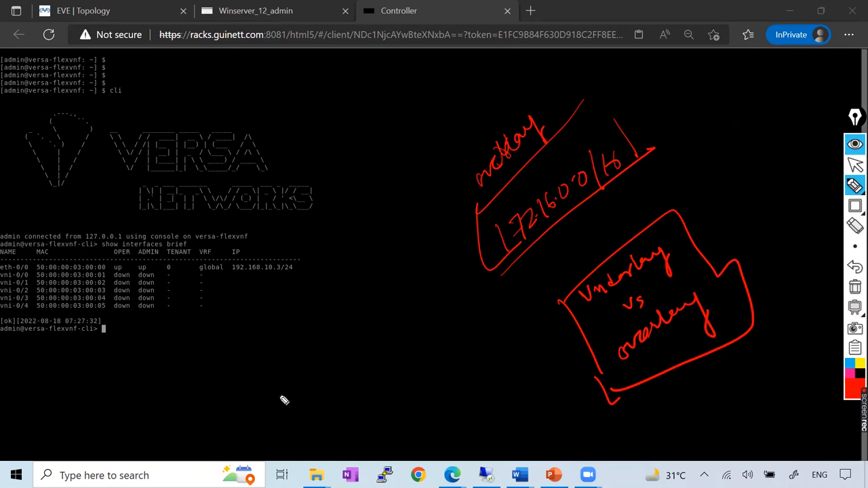
Handwrite "MPBGP" inside a red oval below the interface list and clear all annotations.
left_click_drag(268, 389, 285, 413)
mouse_move(308, 375)
left_mouse_down()
mouse_move(333, 346)
mouse_move(360, 341)
mouse_move(350, 310)
mouse_move(400, 314)
mouse_move(236, 431)
left_mouse_up()
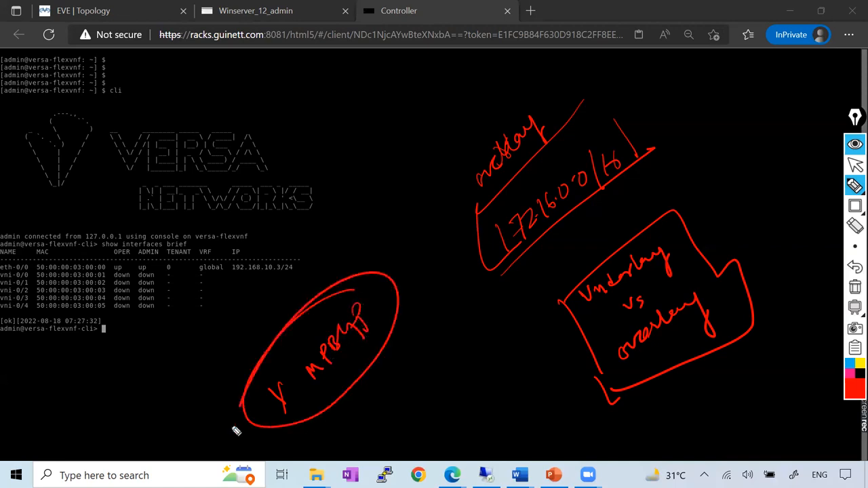
left_click(854, 286)
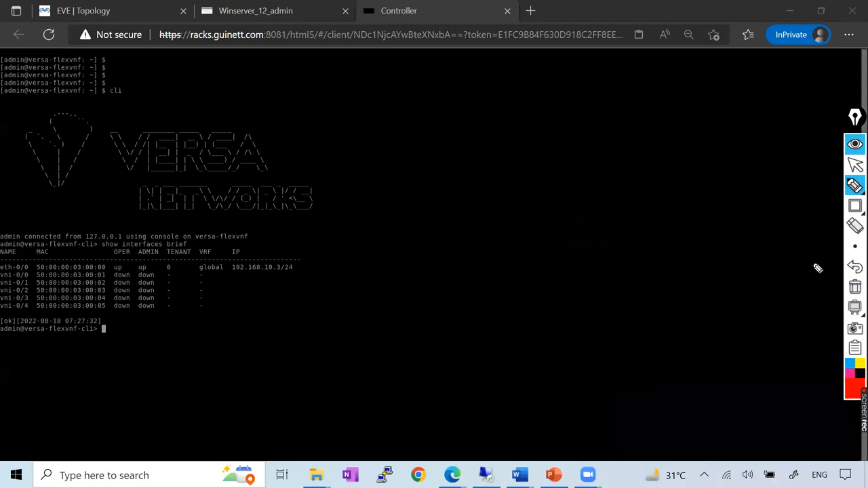
Sketch a red diagram of a VC box linked by lines to three separate BR boxes.
mouse_move(484, 242)
left_mouse_down()
mouse_move(482, 203)
mouse_move(499, 248)
mouse_move(501, 231)
mouse_move(645, 136)
left_mouse_up()
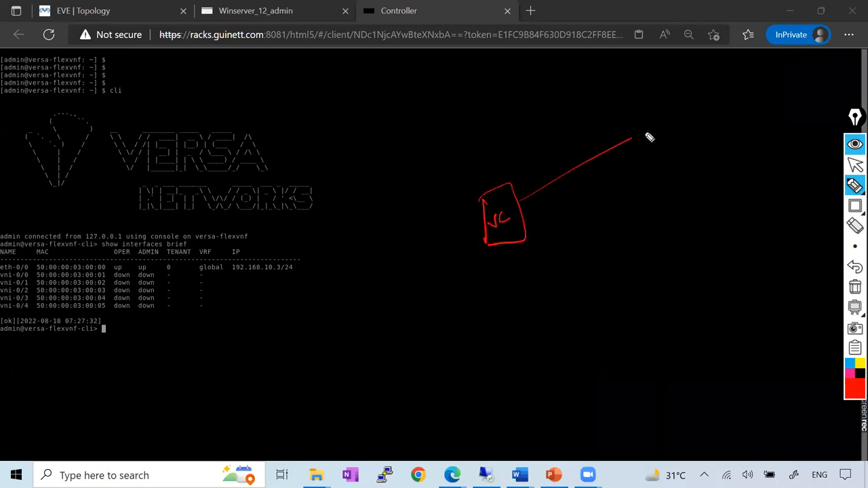
left_click_drag(523, 221, 649, 236)
left_click_drag(640, 120, 653, 153)
mouse_move(644, 116)
left_mouse_down()
mouse_move(659, 103)
mouse_move(661, 143)
mouse_move(678, 140)
left_mouse_up()
mouse_move(651, 234)
left_mouse_down()
mouse_move(710, 259)
mouse_move(674, 248)
mouse_move(698, 271)
left_mouse_up()
mouse_move(516, 246)
left_mouse_down()
mouse_move(610, 345)
mouse_move(596, 361)
mouse_move(678, 375)
left_mouse_up()
mouse_move(640, 332)
left_mouse_down()
mouse_move(658, 386)
mouse_move(627, 363)
mouse_move(651, 380)
left_mouse_up()
Label each of the three links between the VC and BR boxes "BGP".
mouse_move(575, 274)
left_mouse_down()
mouse_move(579, 293)
mouse_move(585, 281)
mouse_move(605, 285)
mouse_move(607, 258)
left_mouse_up()
mouse_move(587, 223)
left_mouse_down()
mouse_move(618, 210)
mouse_move(610, 216)
left_mouse_up()
mouse_move(551, 165)
left_mouse_down()
mouse_move(561, 151)
mouse_move(581, 161)
mouse_move(578, 135)
left_mouse_up()
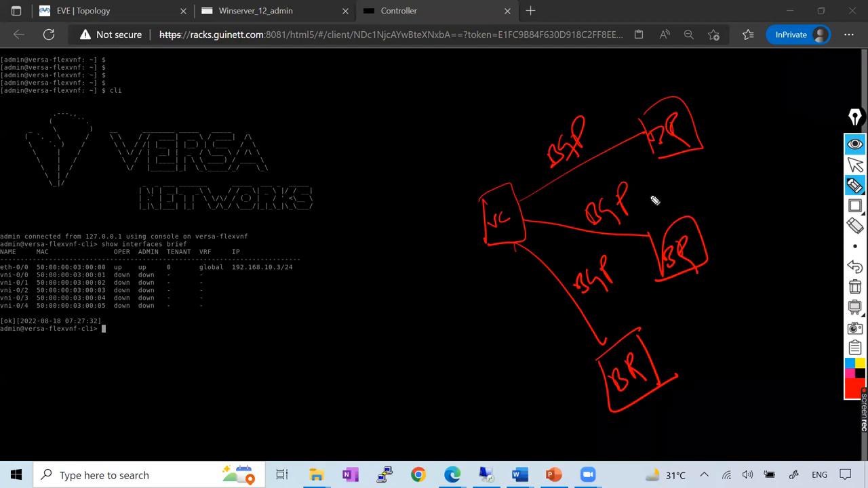
Add handwritten "omp" labels beside the upper two links and another short label beside the lowest link.
mouse_move(601, 178)
left_mouse_down()
mouse_move(581, 175)
mouse_move(630, 152)
left_mouse_up()
left_click(610, 245)
left_click_drag(619, 250, 646, 212)
mouse_move(580, 333)
left_mouse_down()
mouse_move(571, 329)
mouse_move(590, 322)
left_mouse_up()
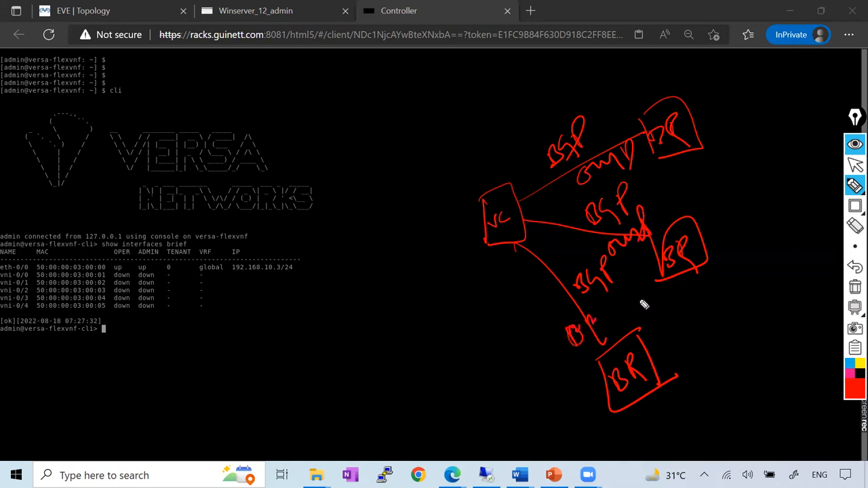
Clear the red diagram from the screen and consult the overlay network section of the Versa_Controller document in Word.
left_click(854, 286)
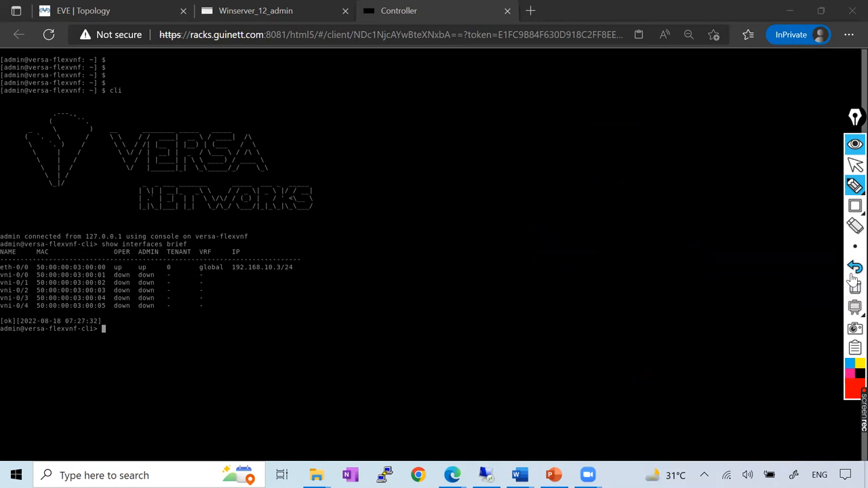
left_click(854, 165)
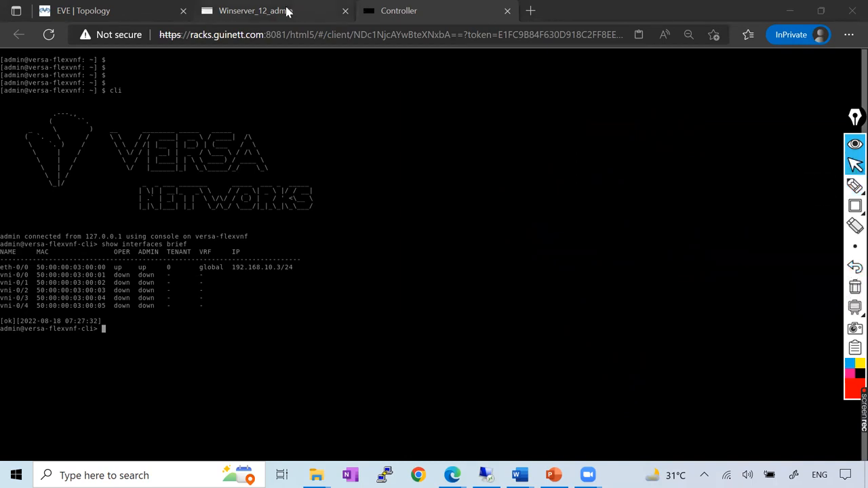
mouse_move(520, 476)
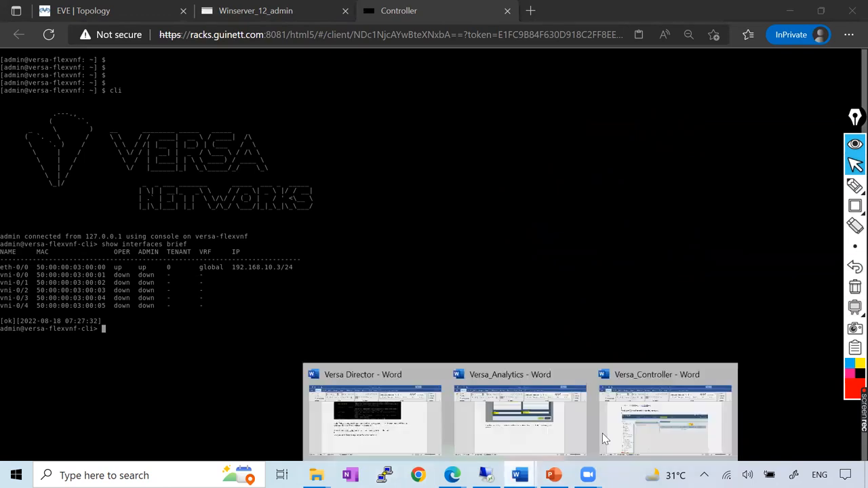
left_click(614, 417)
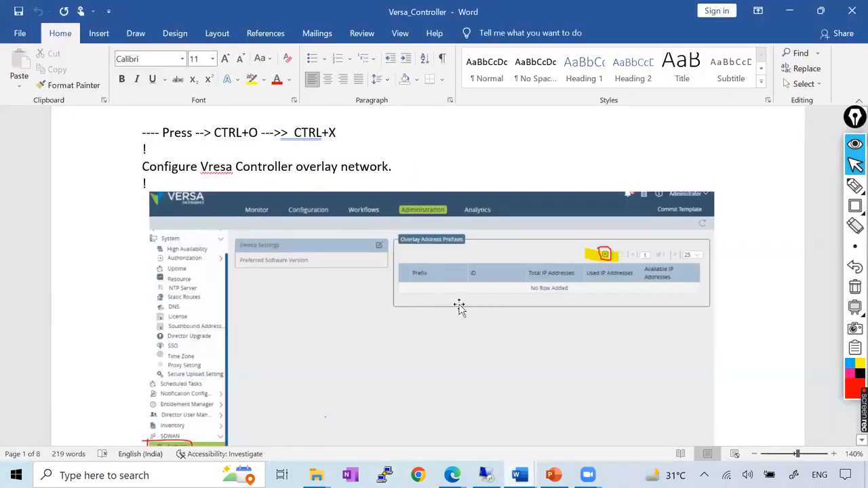
scroll(461, 284, "down", 2)
scroll(461, 285, "down", 1)
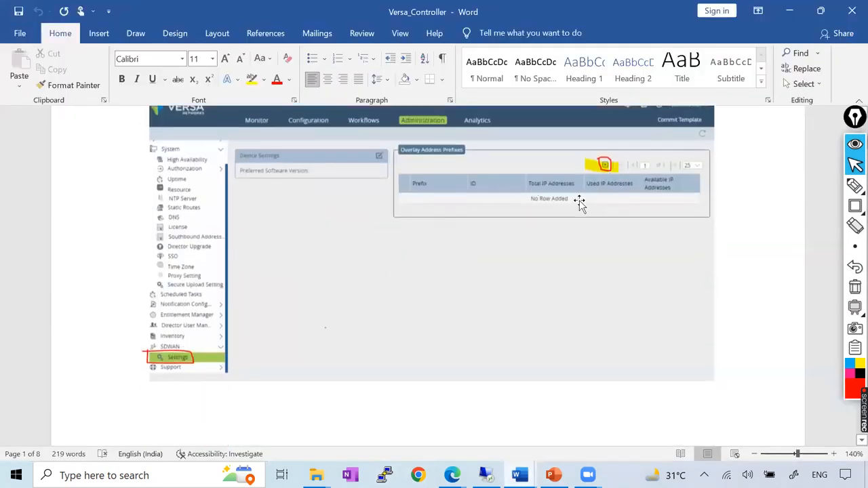
scroll(417, 183, "up", 2)
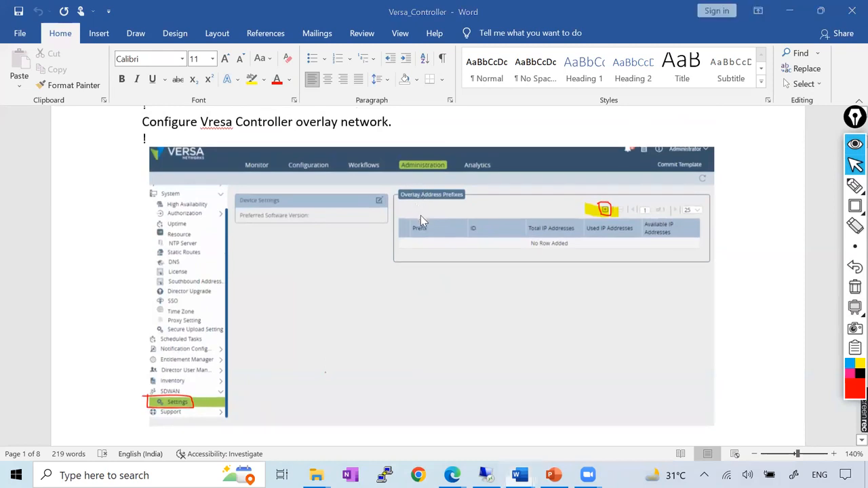
Switch to the Winserver_12_admin session in Edge and open the SDWAN settings under Administration in Versa Director.
left_click(452, 473)
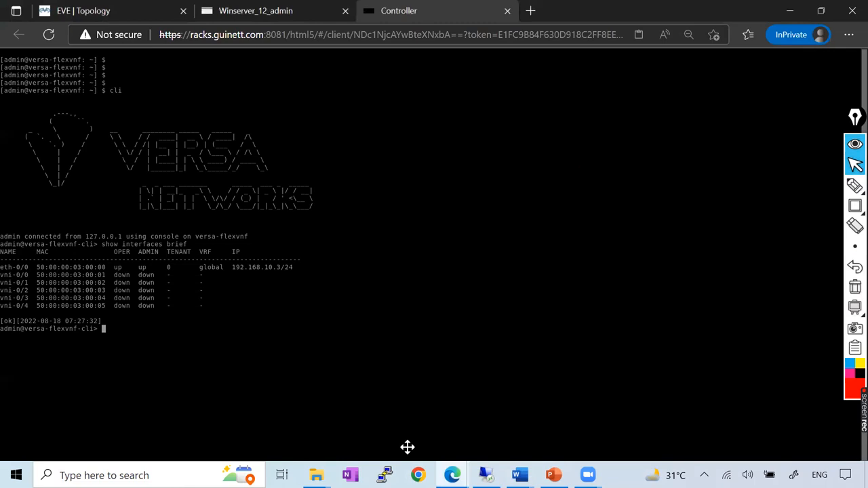
key("ctrl+shift+Tab")
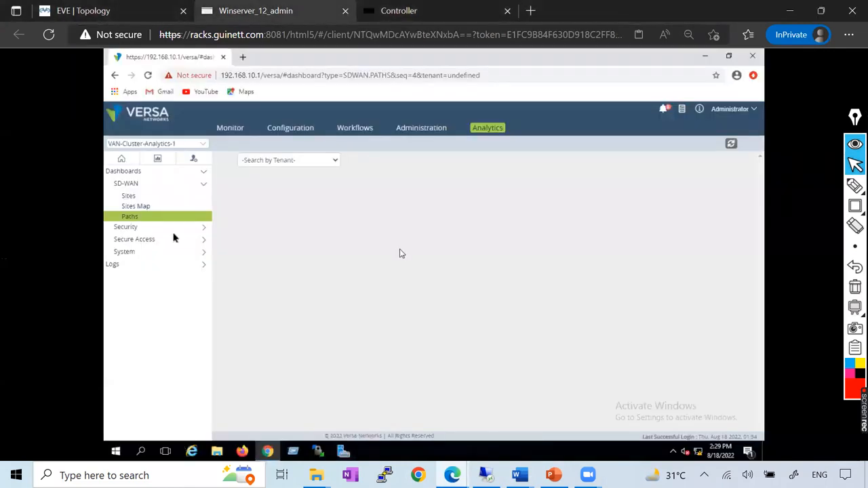
left_click(423, 128)
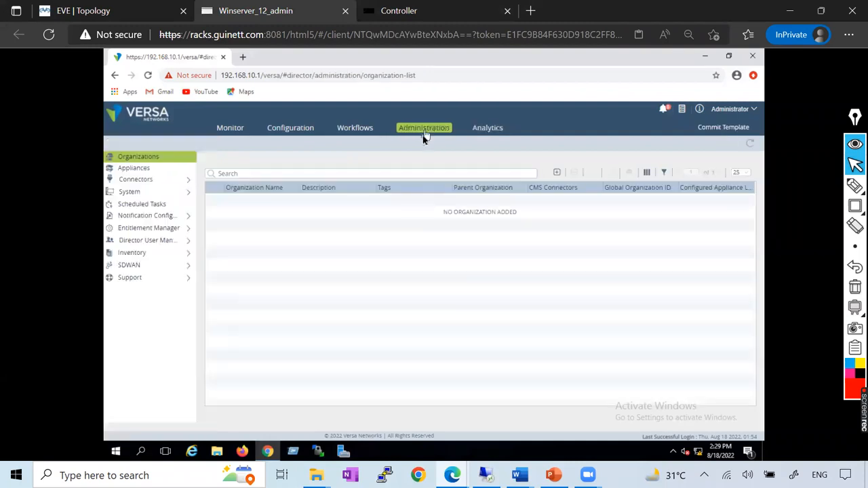
left_click(141, 272)
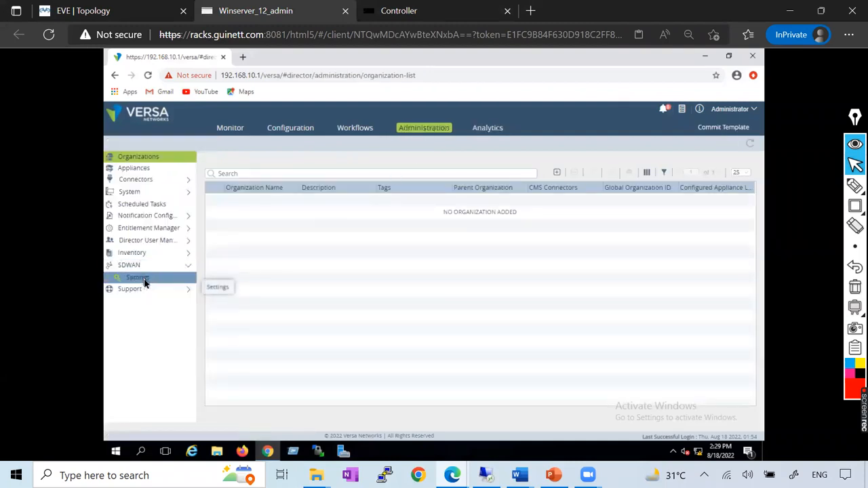
left_click(144, 283)
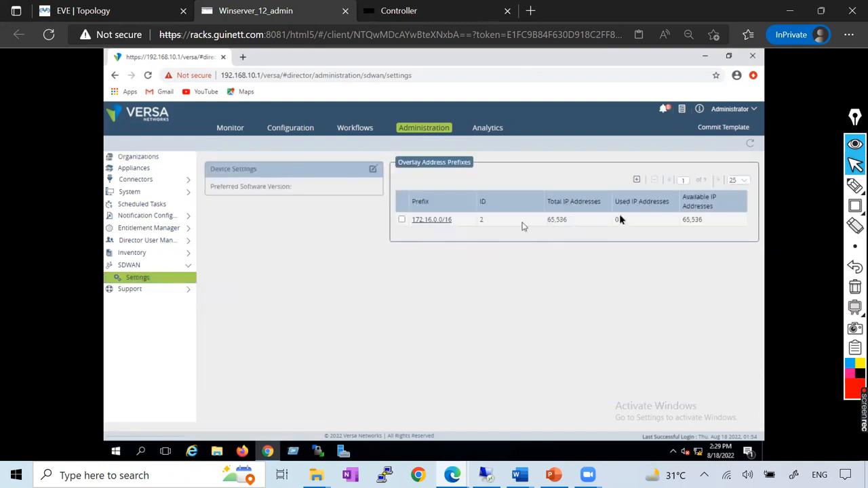
Try to delete the 172.16.0.0/16 overlay address prefix, repeating the attempt once and dismissing each notification.
left_click(402, 220)
left_click(655, 180)
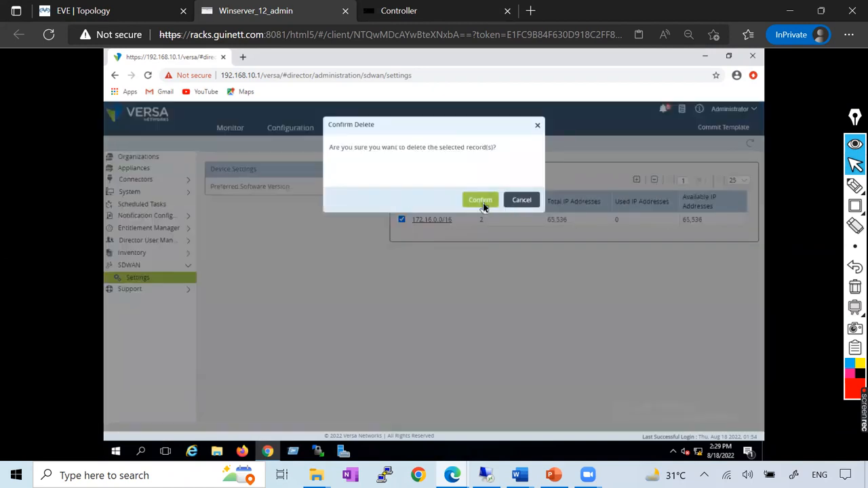
left_click(483, 202)
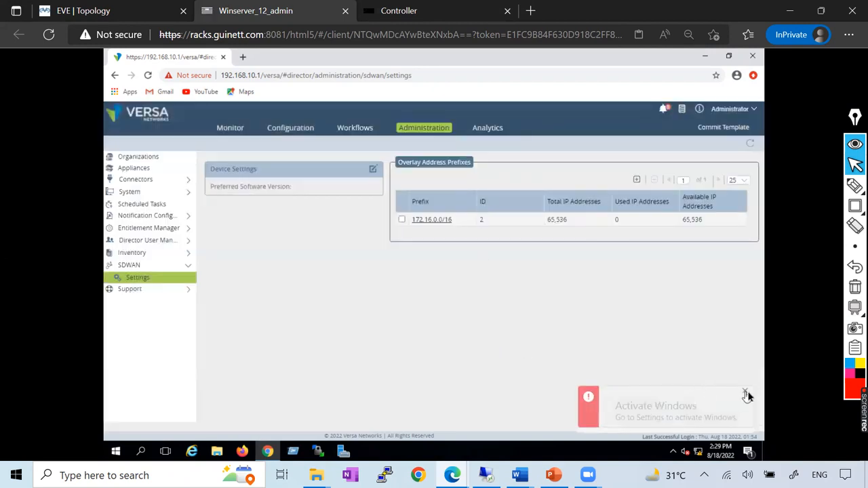
left_click(745, 394)
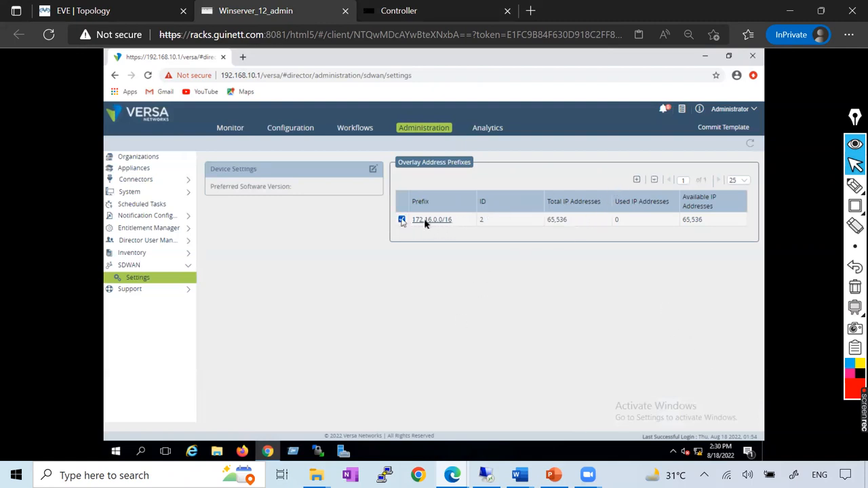
left_click(654, 180)
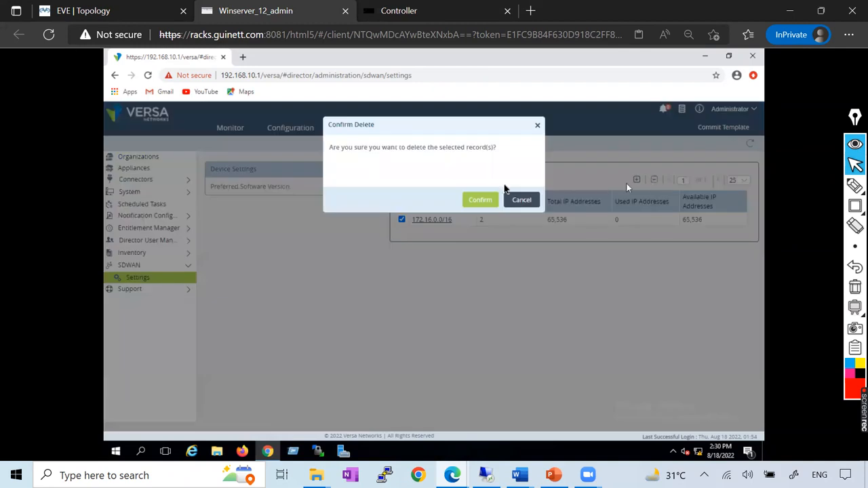
left_click(470, 202)
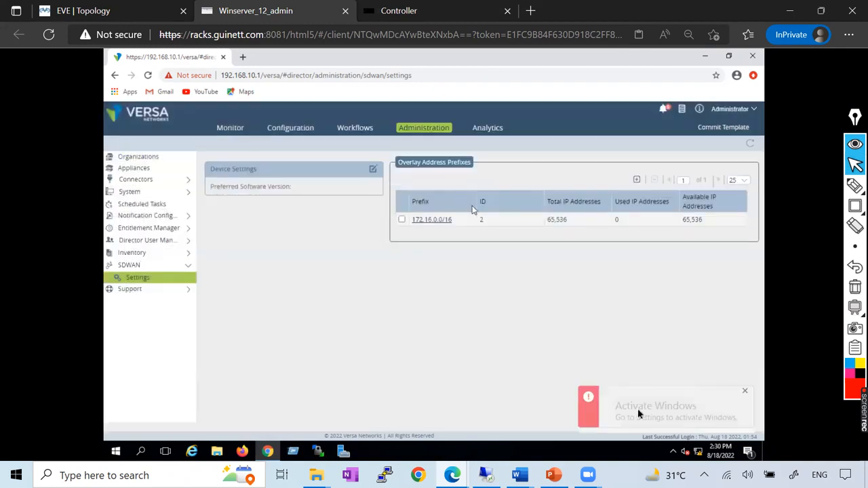
left_click(746, 396)
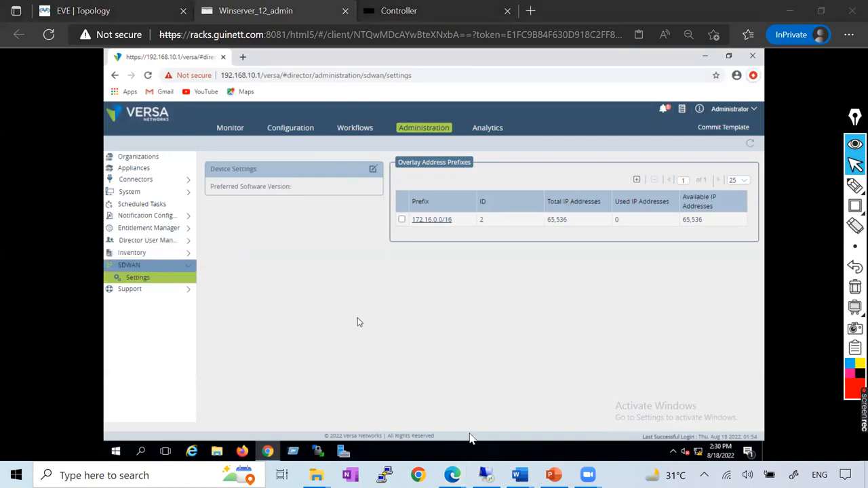
Review the overlay prefix and static route instructions in the Versa_Controller Word document.
key("alt+Tab")
scroll(308, 283, "up", 4)
scroll(307, 283, "down", 7)
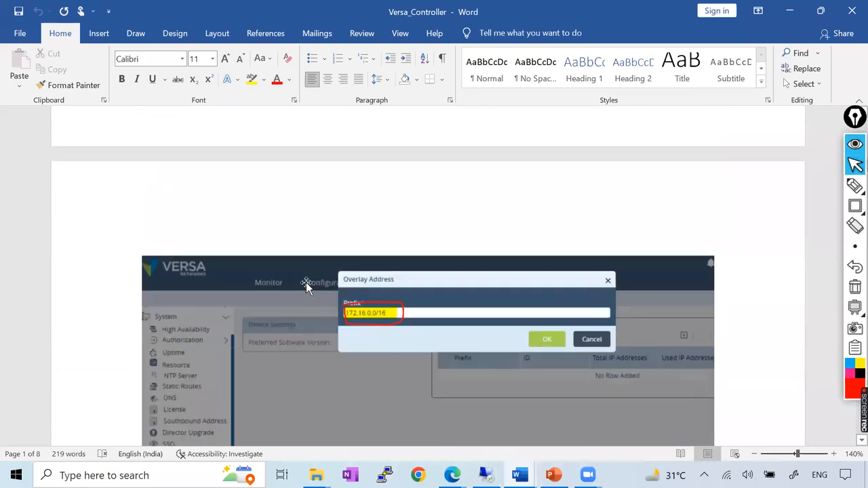
scroll(307, 285, "down", 3)
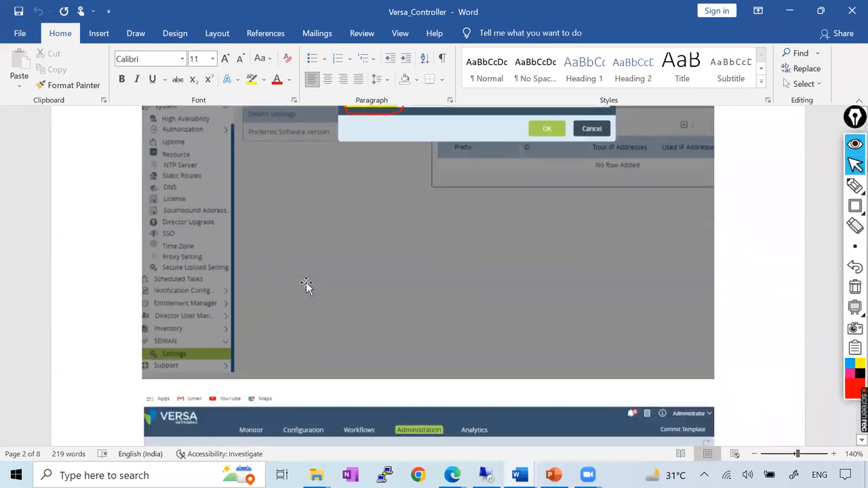
scroll(307, 285, "down", 9)
scroll(306, 285, "up", 3)
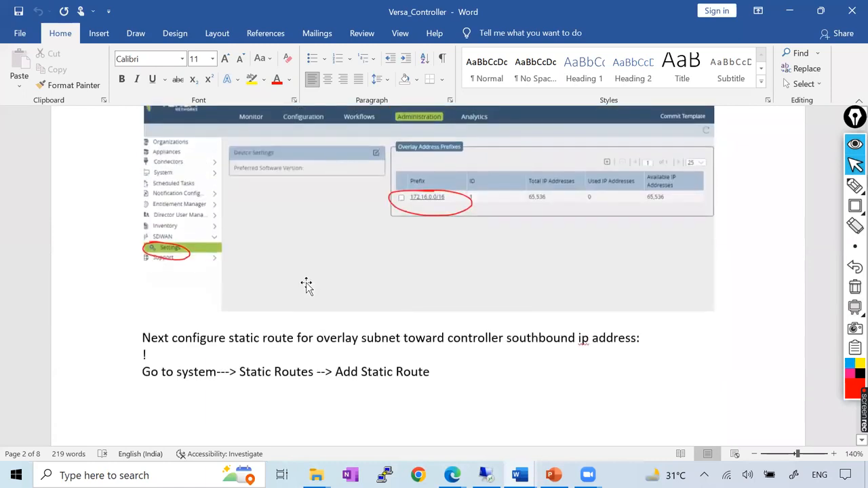
scroll(307, 285, "down", 12)
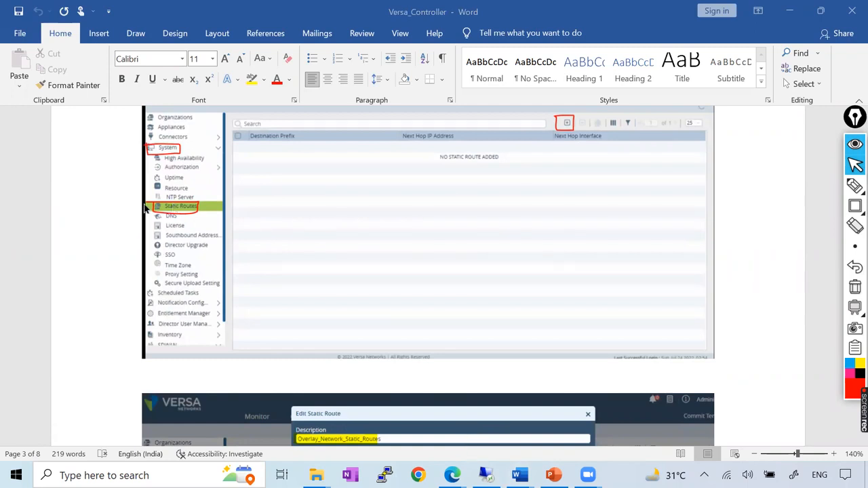
Return to Versa Director in Edge and delete the 172.16.0.0/16 route from the system's static routes.
key("alt+Tab")
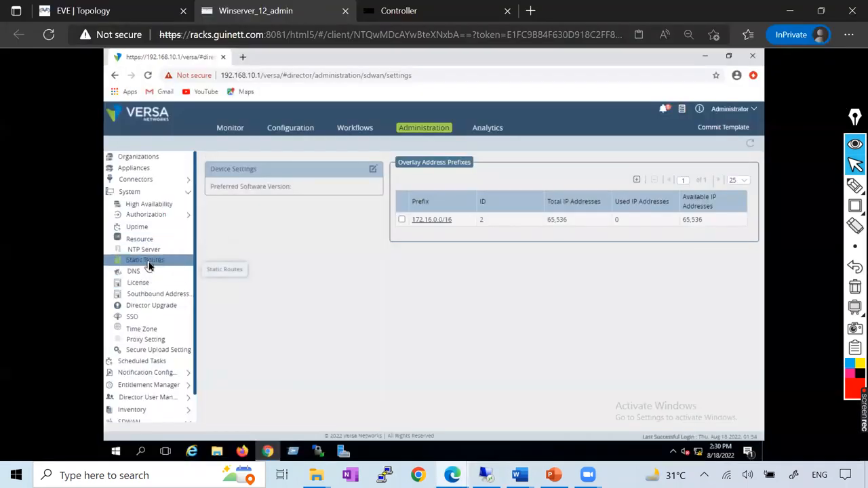
left_click(147, 261)
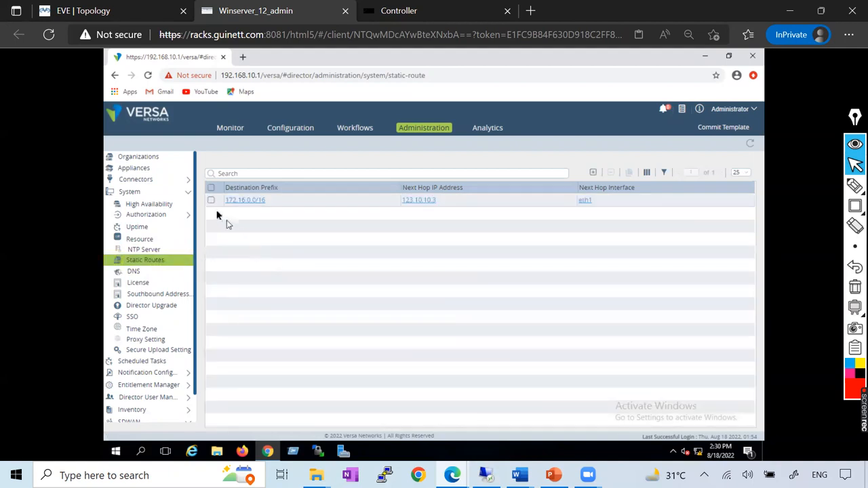
left_click(211, 202)
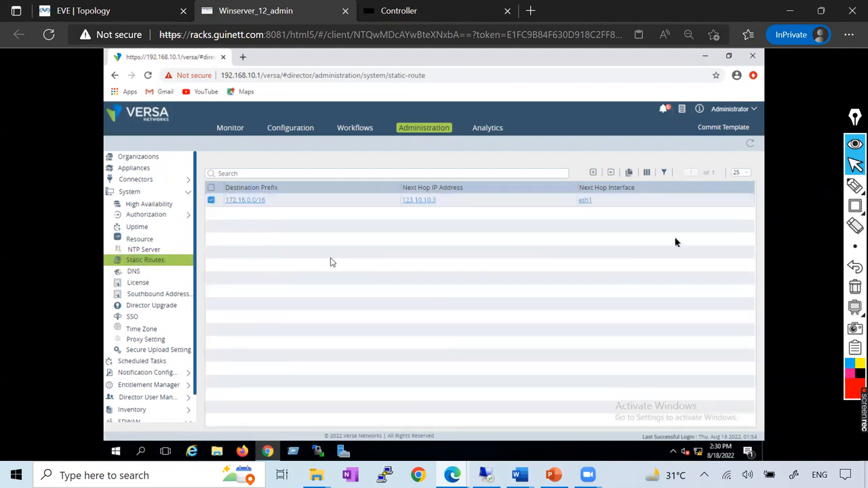
left_click(610, 174)
left_click(475, 203)
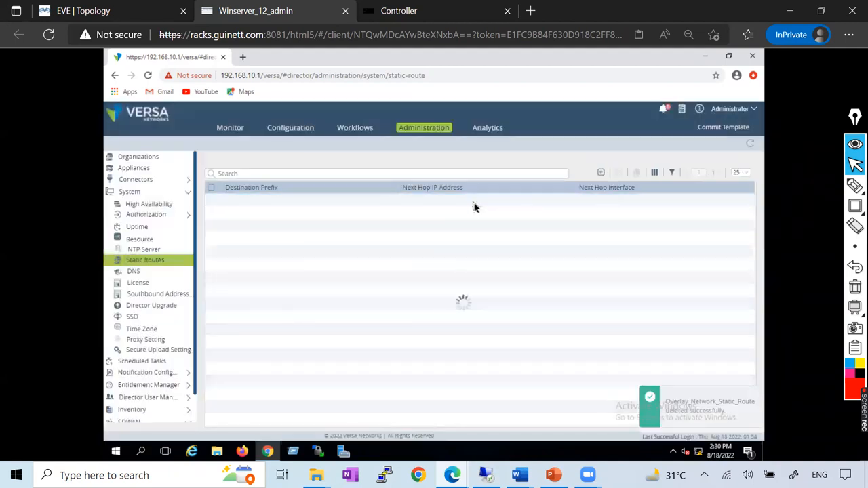
Reopen the SDWAN settings and try again to delete the 172.16.0.0/16 overlay address prefix.
scroll(129, 299, "down", 1)
scroll(117, 251, "up", 1)
left_click(131, 194)
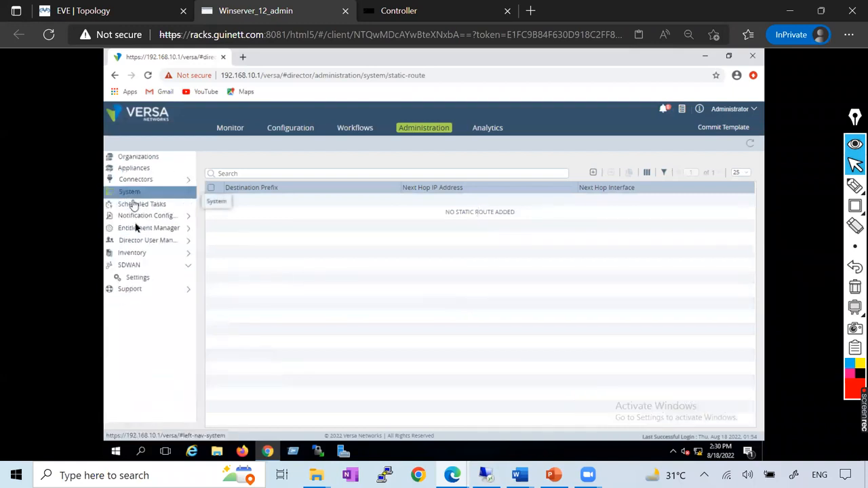
left_click(137, 277)
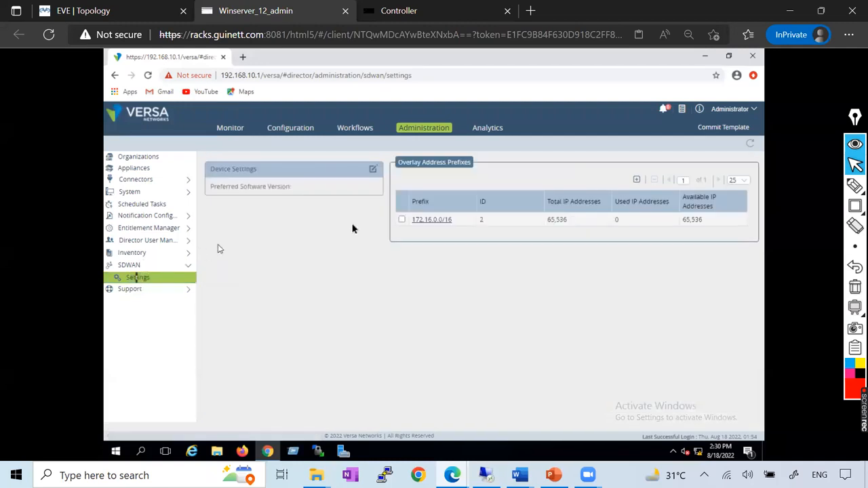
left_click(401, 220)
left_click(654, 181)
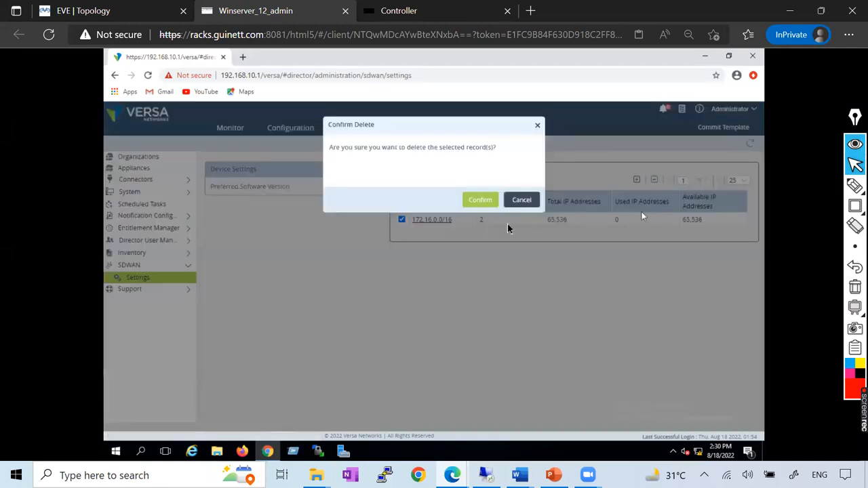
left_click(483, 202)
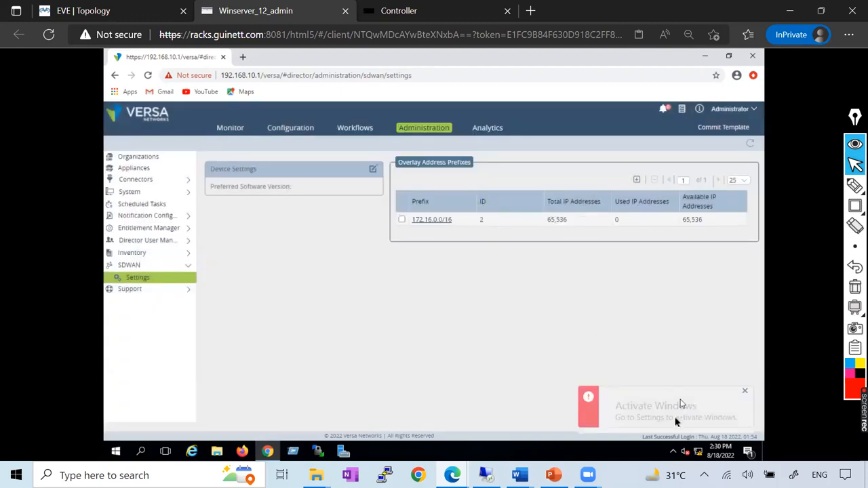
left_click(745, 394)
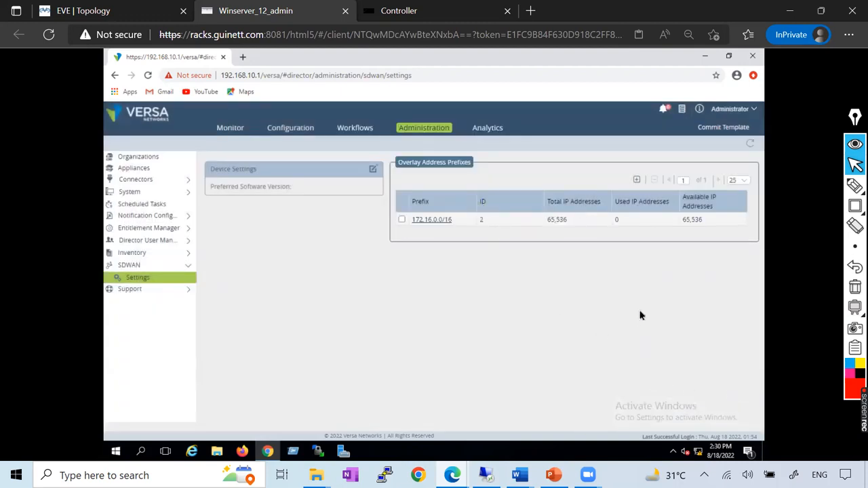
Inspect the 172.16.0.0/16 prefix's details, close them without changes, and try to delete the prefix once more.
left_click(429, 222)
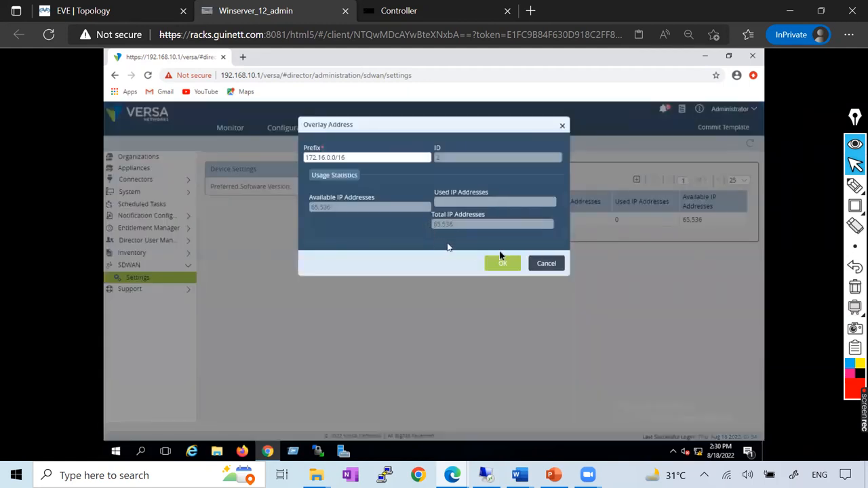
left_click(552, 264)
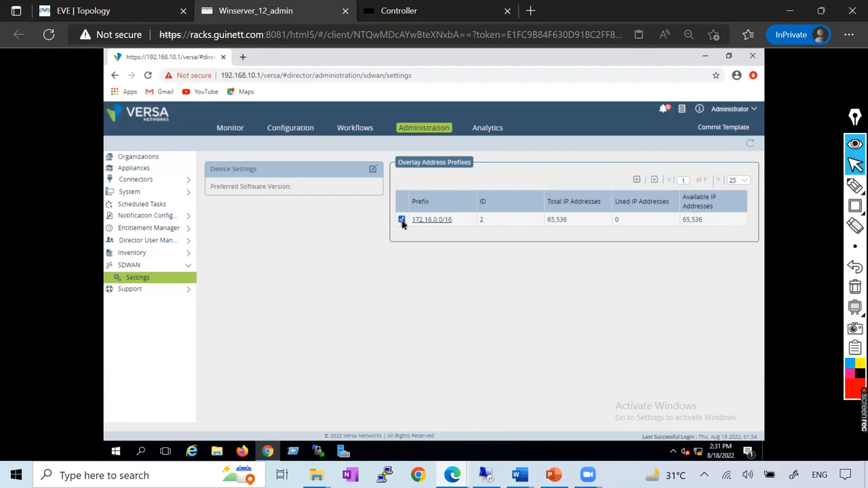
left_click(654, 182)
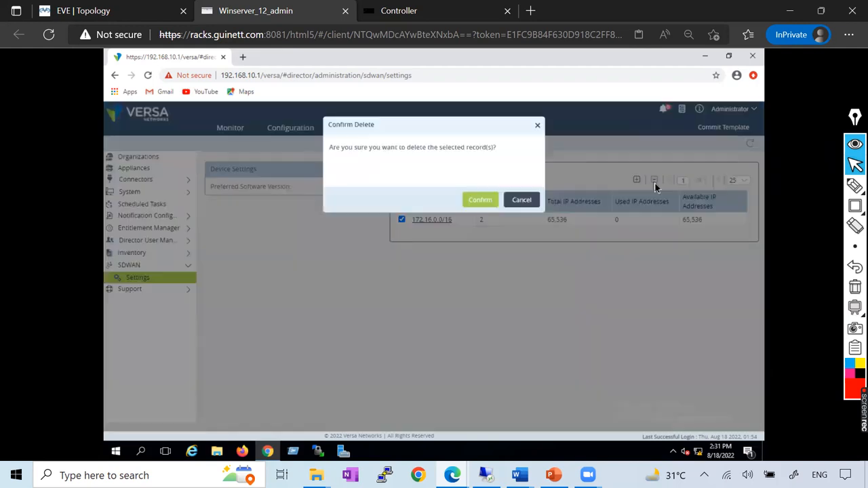
left_click(476, 200)
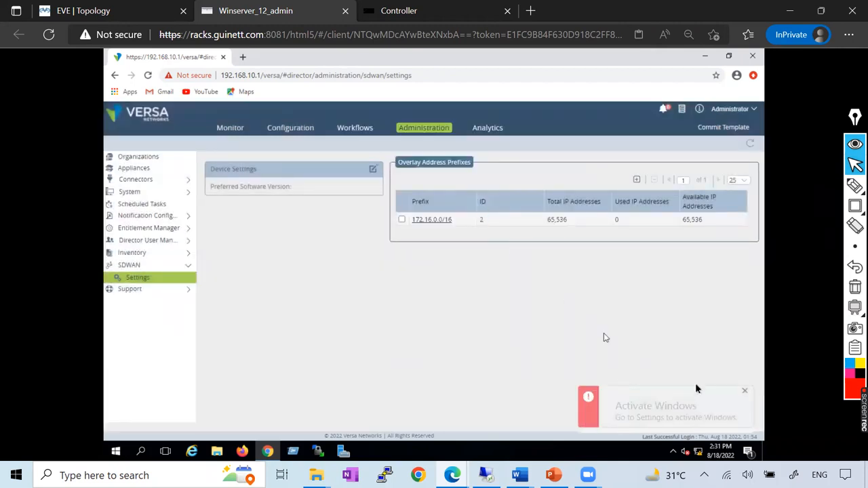
left_click(744, 392)
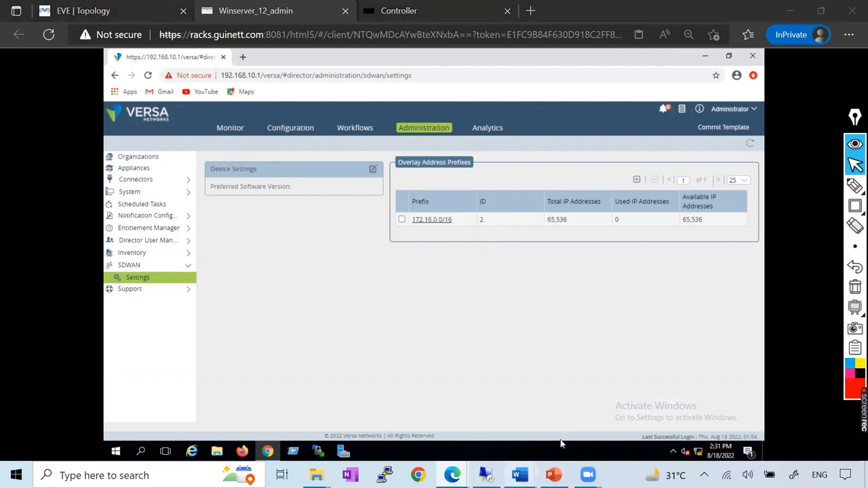
Consult the static route example for the overlay subnet in the Versa_Controller Word document.
mouse_move(519, 475)
left_click(654, 407)
scroll(391, 268, "down", 5)
scroll(391, 268, "down", 3)
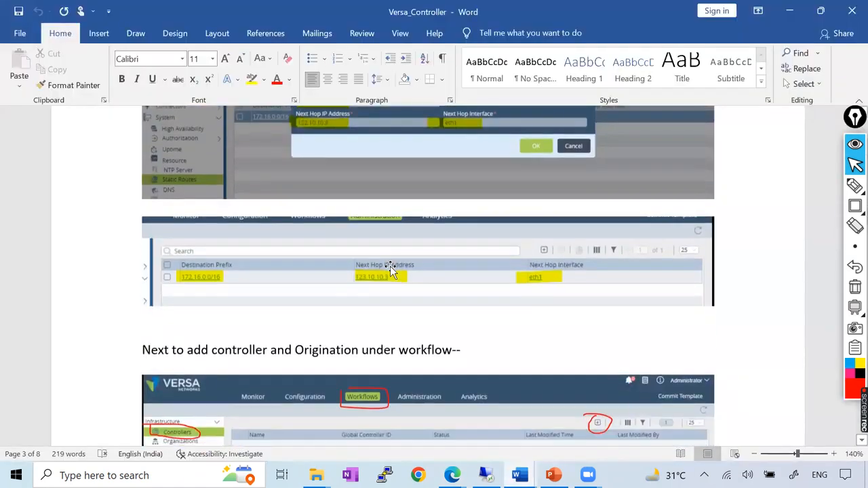
Review the Word document's section on adding a controller and creating an organization under Workflows.
scroll(390, 269, "down", 6)
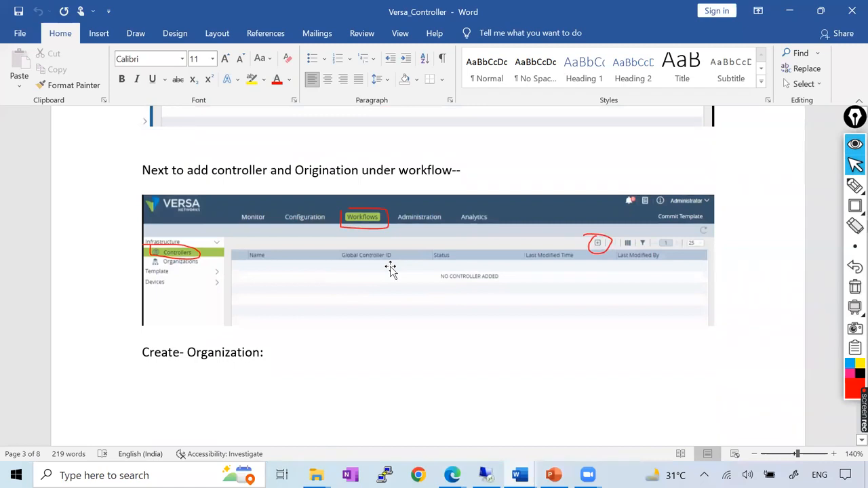
scroll(391, 268, "down", 14)
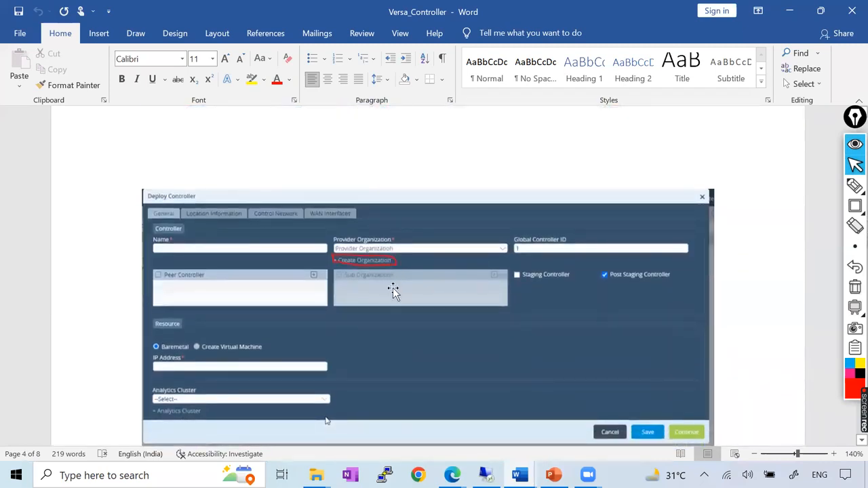
Return to Versa Director in Edge and check the organizations list, the SDWAN settings and the system's static routes.
key("alt+Tab")
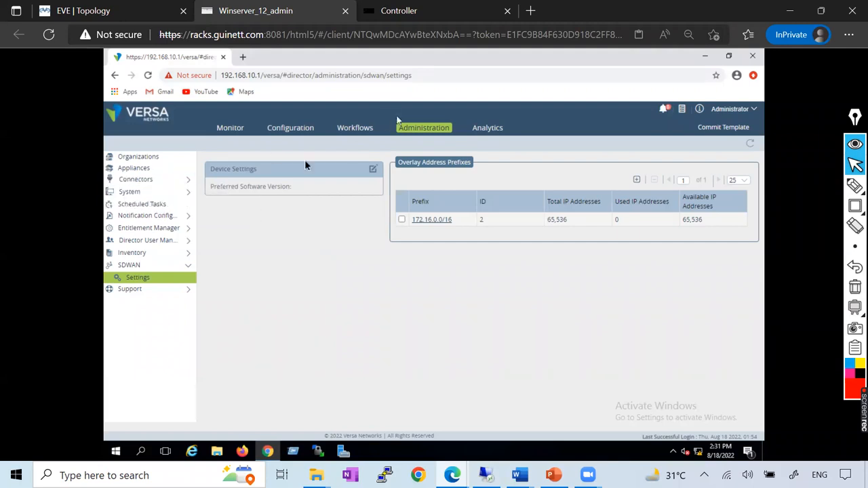
left_click(139, 158)
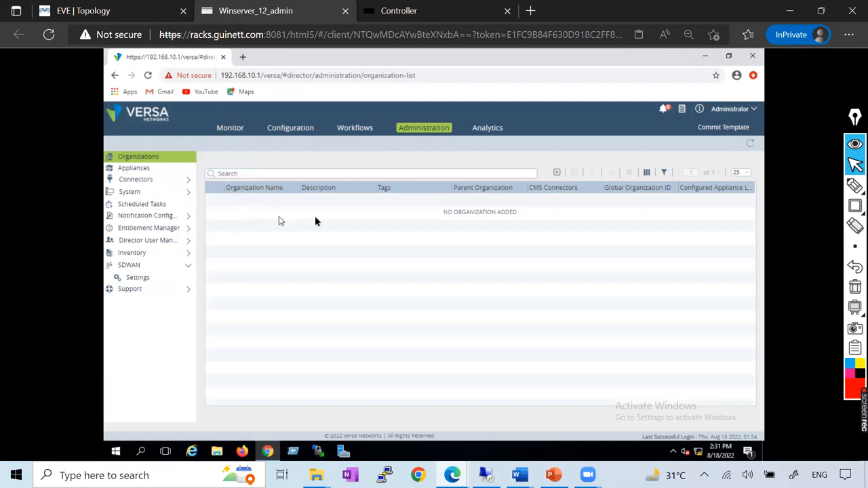
left_click(150, 281)
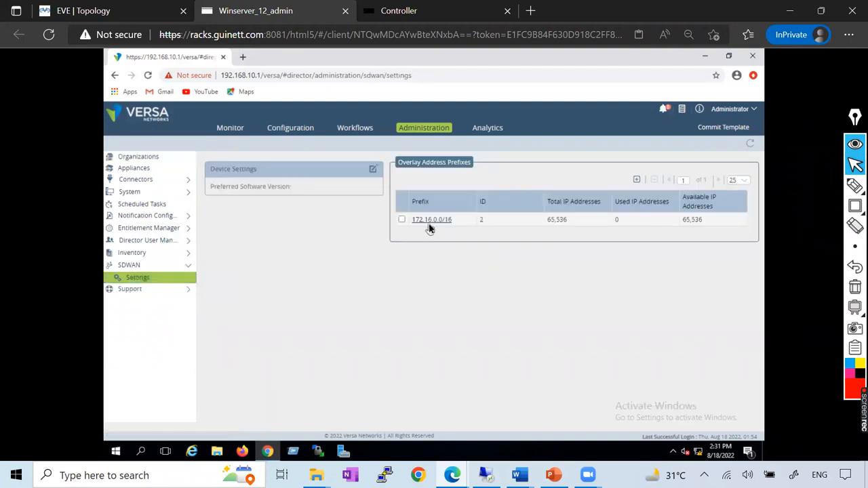
left_click(164, 195)
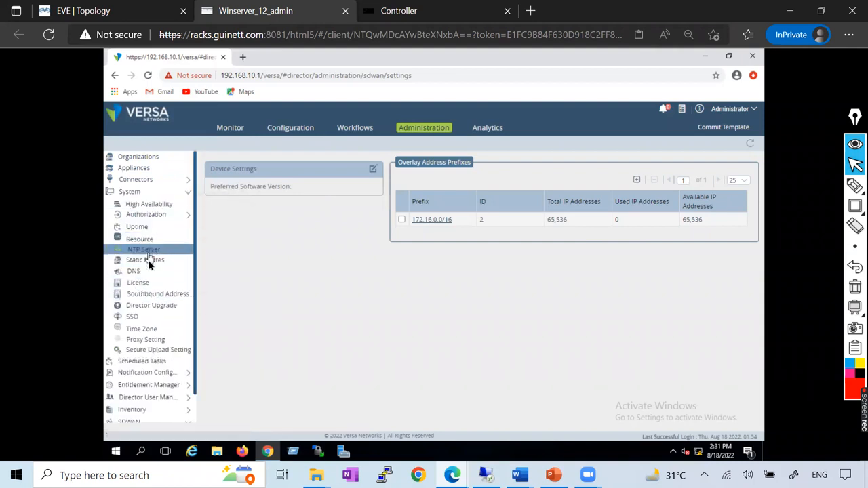
left_click(148, 262)
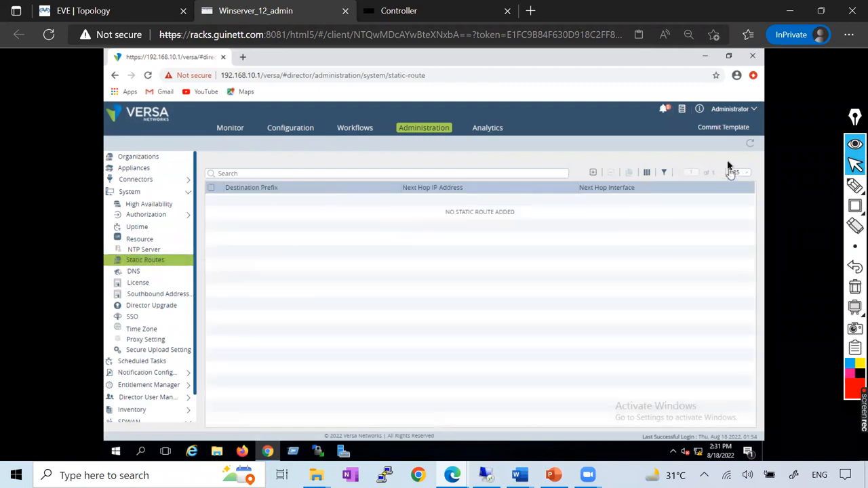
Try to commit a template to devices without choosing an organization or template, and cancel the commit.
left_click(724, 127)
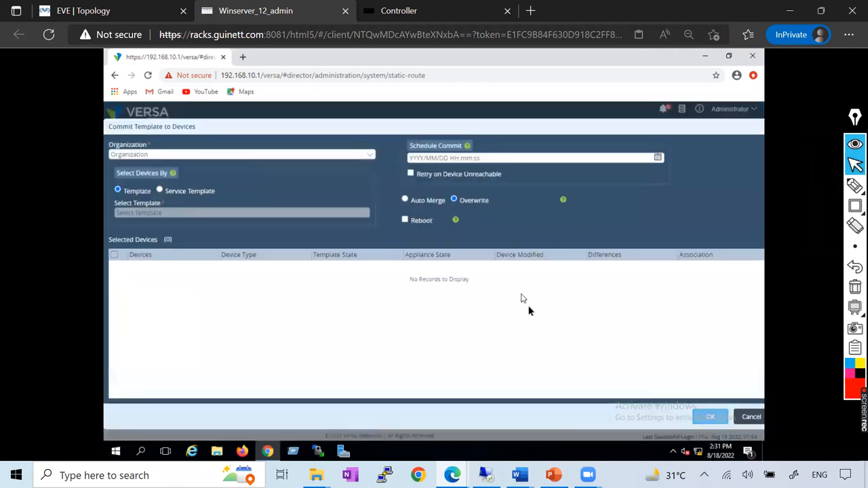
left_click(710, 417)
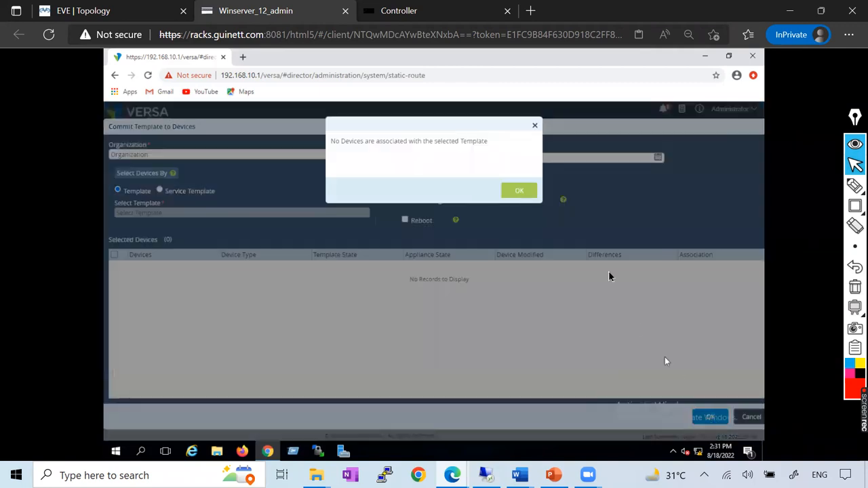
left_click(520, 190)
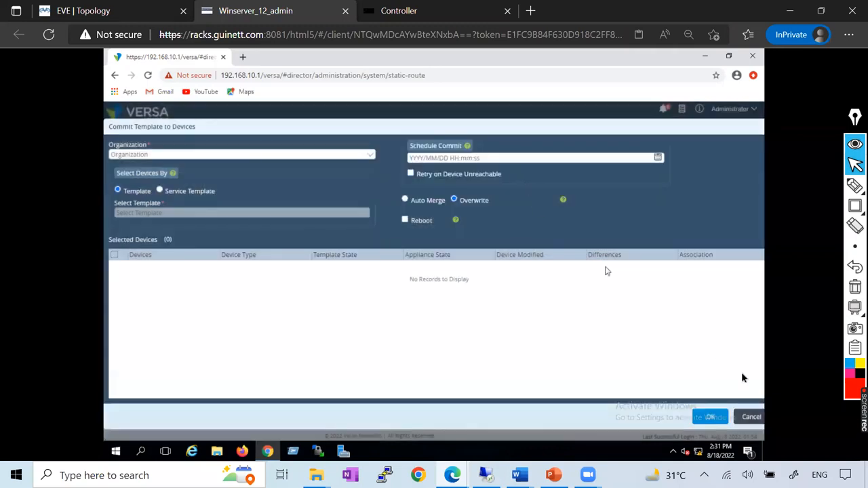
left_click(751, 416)
Refresh the static routes list and reopen the SDWAN settings to check the overlay address prefixes.
left_click(750, 144)
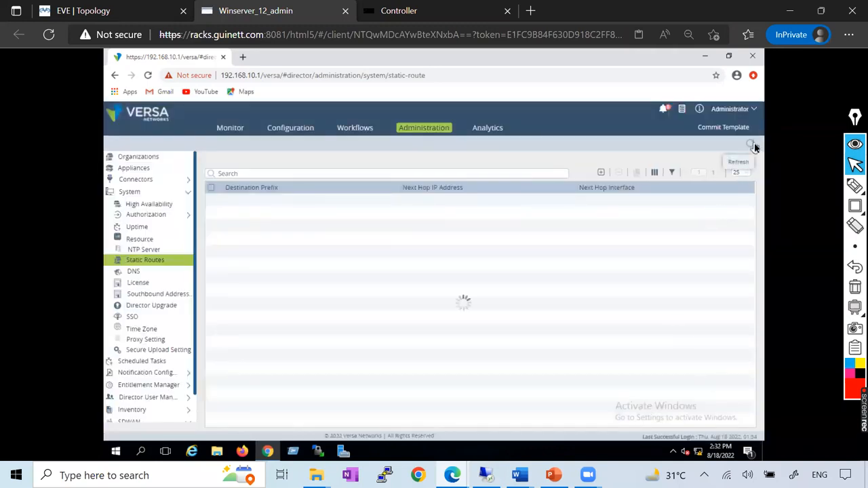
left_click(753, 145)
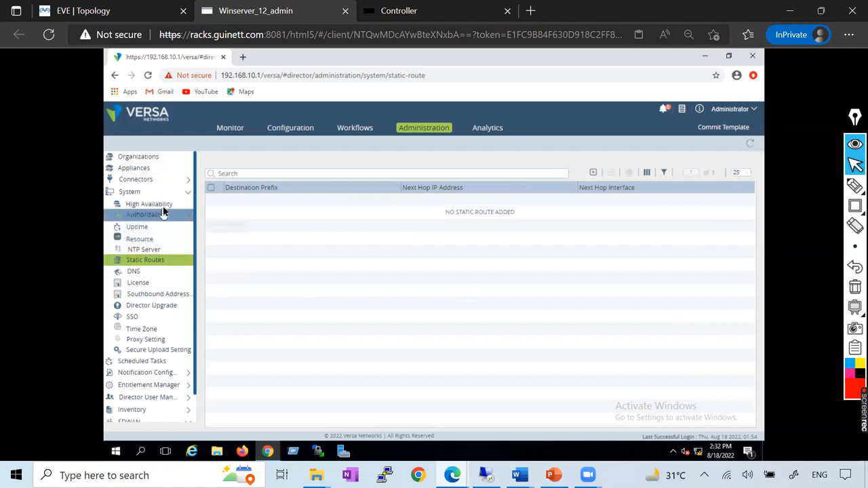
left_click(189, 195)
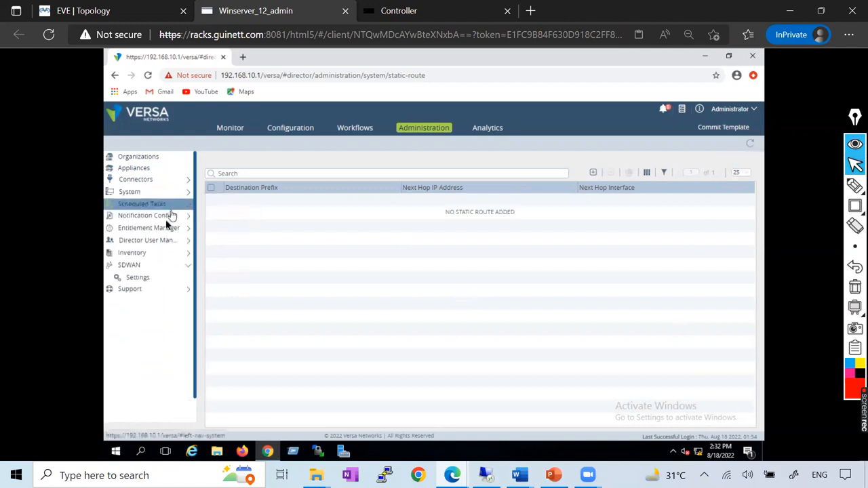
left_click(156, 278)
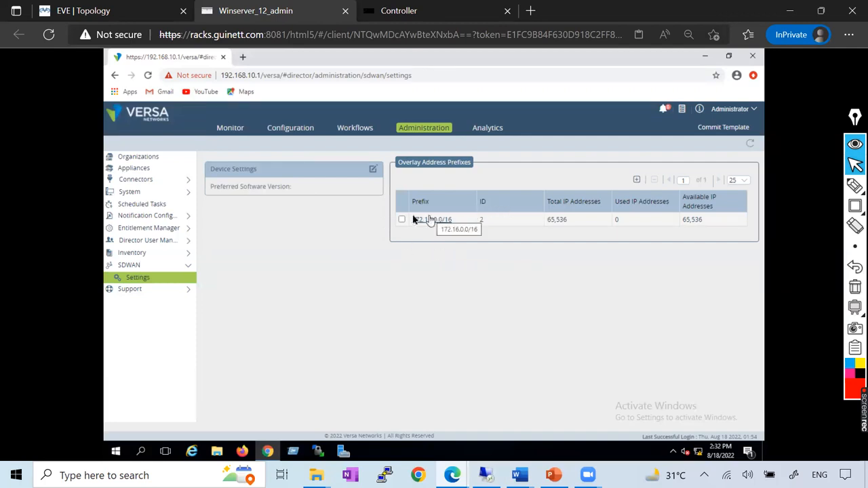
Try to add 11.11.0.0/16 as a new overlay address prefix in the SDWAN settings, and cancel the entry.
left_click(637, 180)
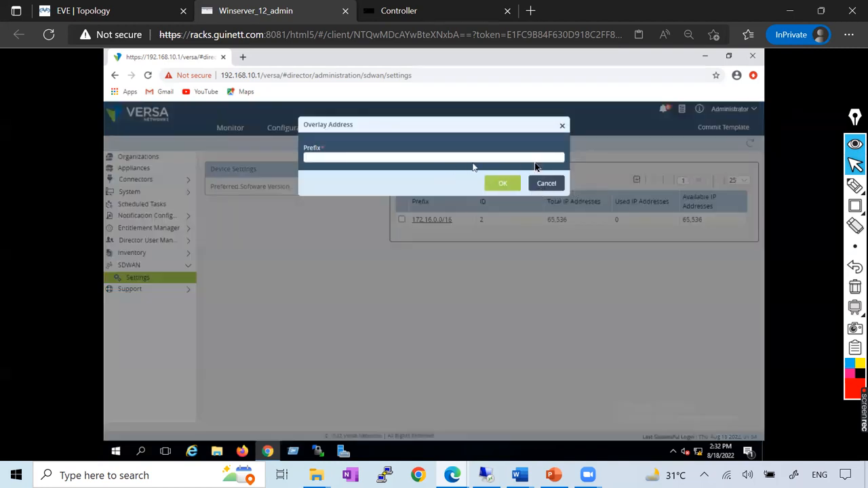
type("1")
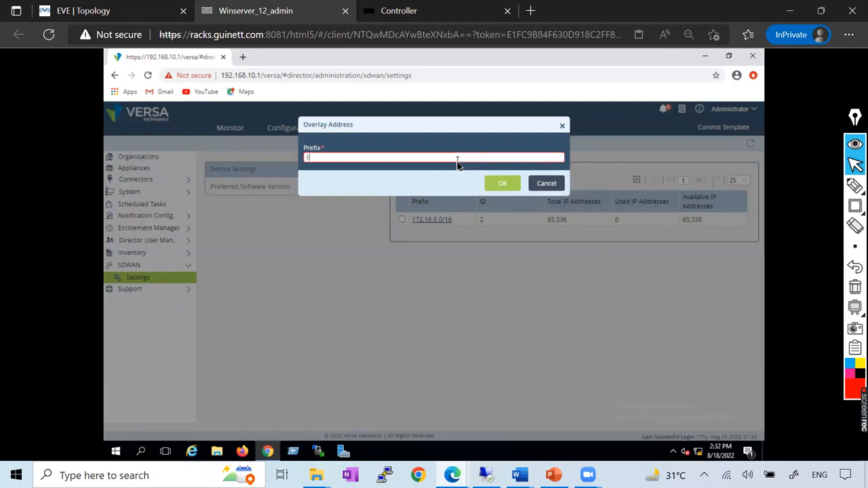
type("92/.168")
key("BackSpace")
key("BackSpace")
key("BackSpace")
key("BackSpace")
type(".168")
key("BackSpace")
key("BackSpace")
key("BackSpace")
type("0.10")
key("BackSpace")
key("BackSpace")
type("11.10")
type(".0.0/16")
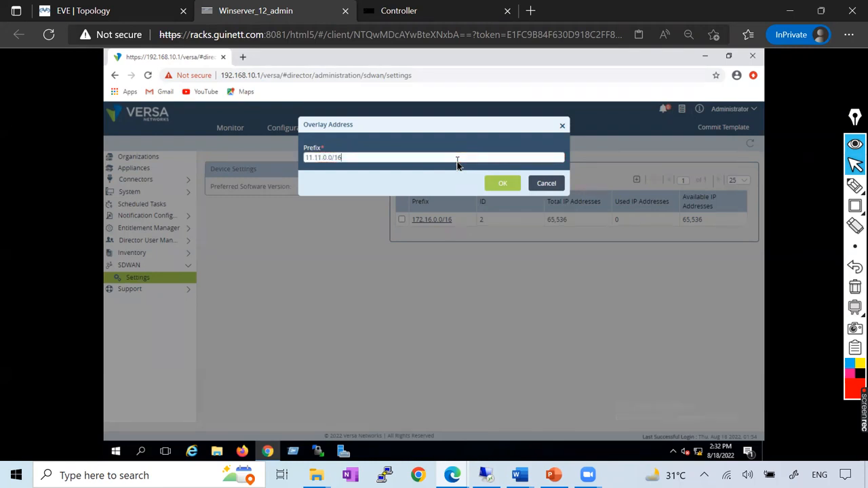
left_click(502, 183)
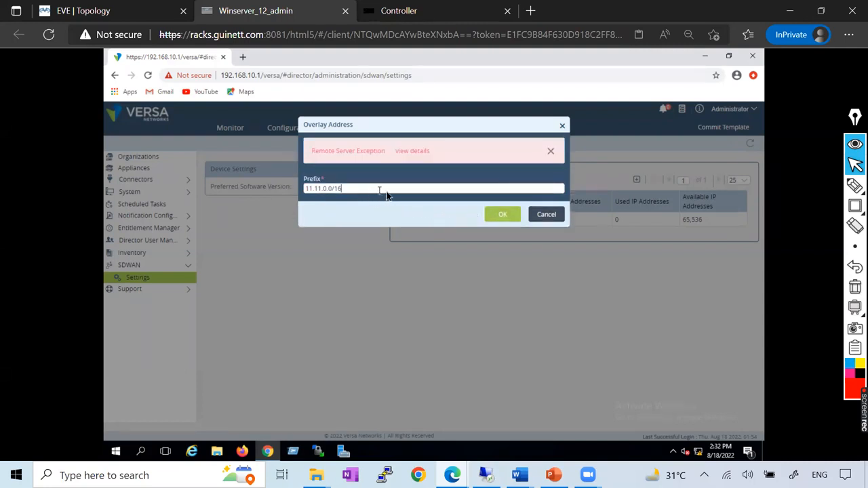
left_click_drag(417, 141, 412, 242)
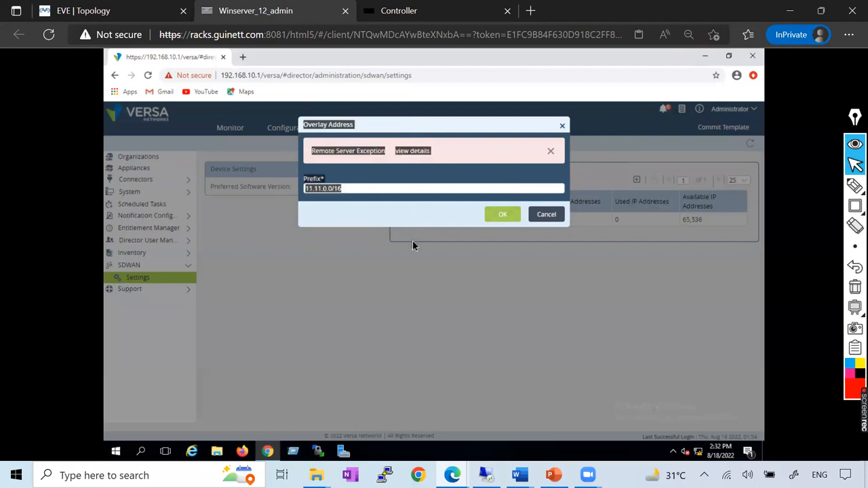
left_click(445, 134)
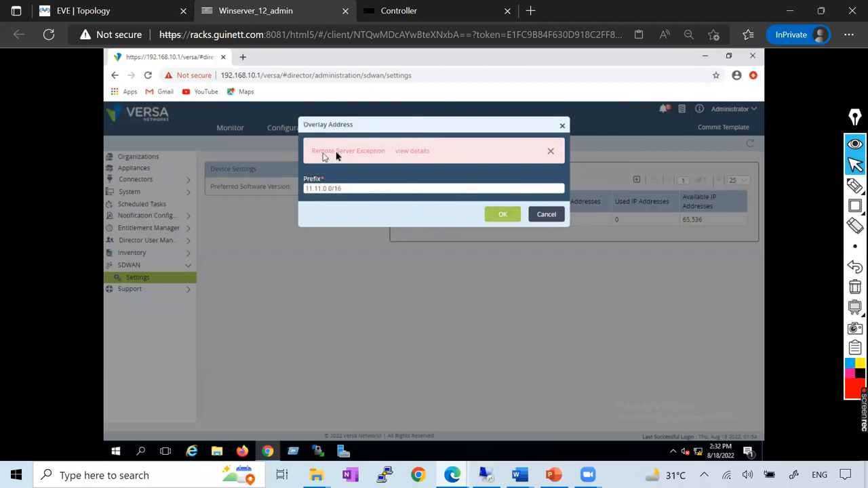
left_click(540, 212)
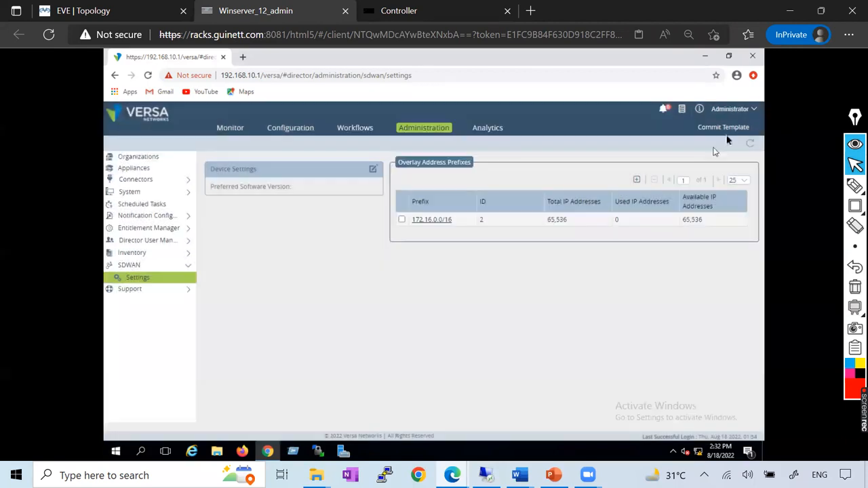
Log the administrator account out of Versa Director.
left_click(754, 112)
left_click(707, 226)
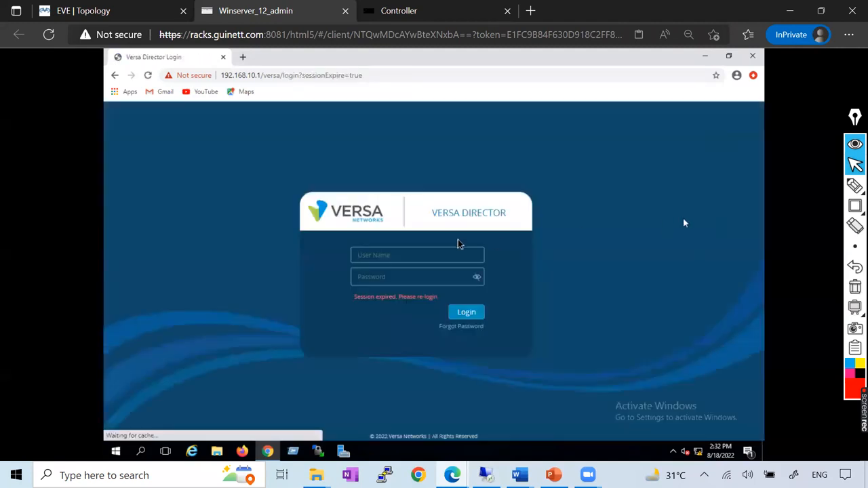
Try to log back in to Versa Director with the administrator username and the account password.
left_click(381, 258)
type("A")
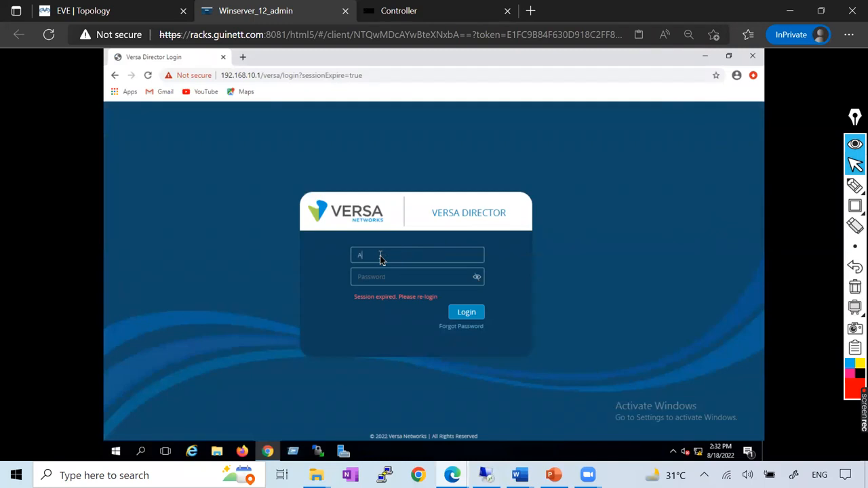
type("dministarorv")
left_click(466, 312)
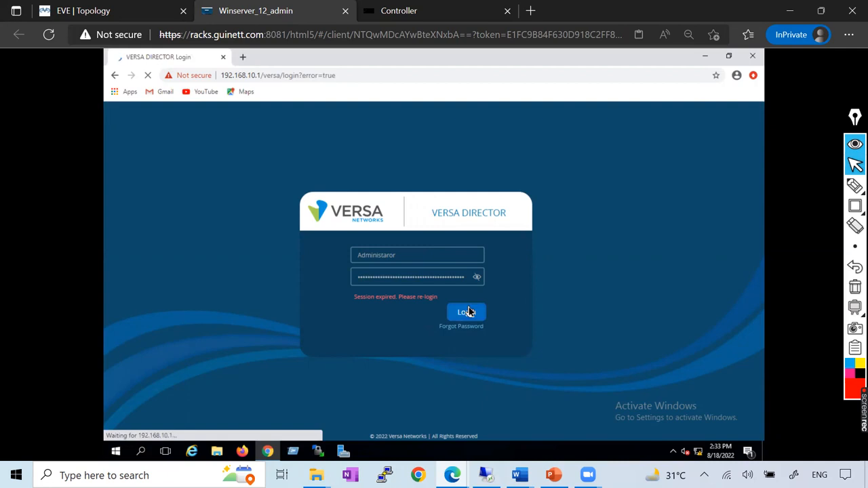
Re-enter the Administrator username and the account password and log in to Versa Director.
left_click(388, 257)
type("Admin")
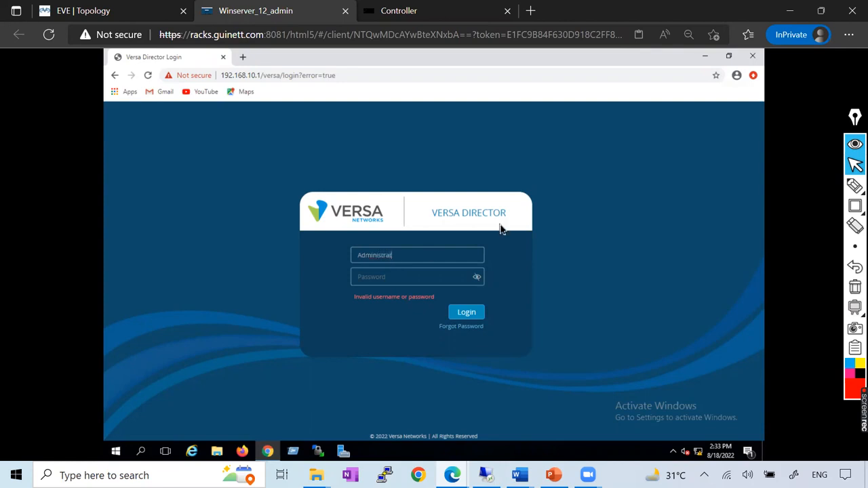
type("•••••••")
key("ctrl+v")
left_click(475, 316)
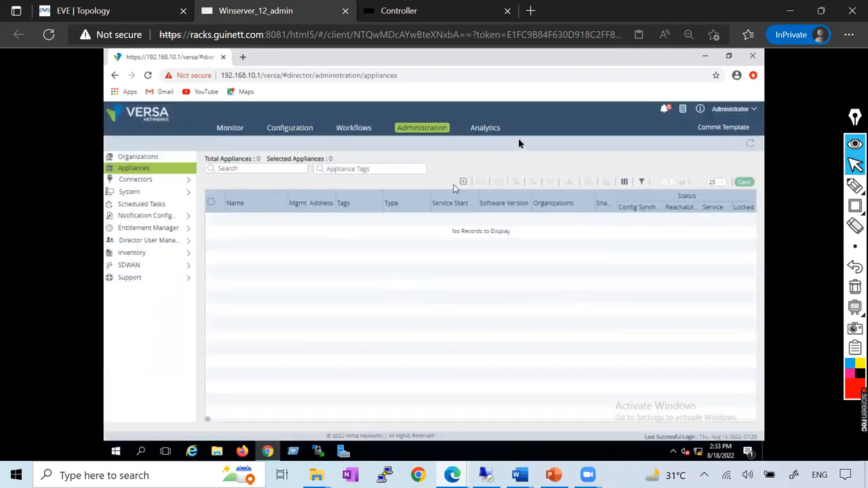
Open the SDWAN settings, delete the 172.16.0.0/16 overlay address prefix and dismiss the notification.
left_click(150, 266)
left_click(145, 278)
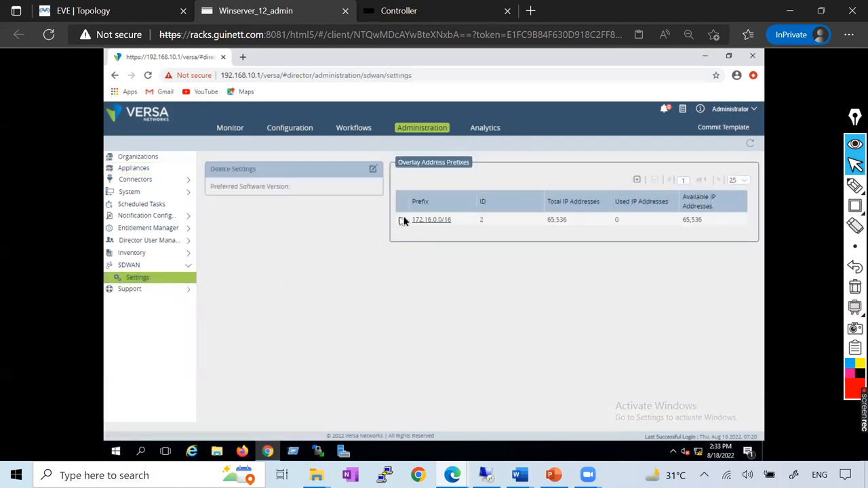
left_click(402, 221)
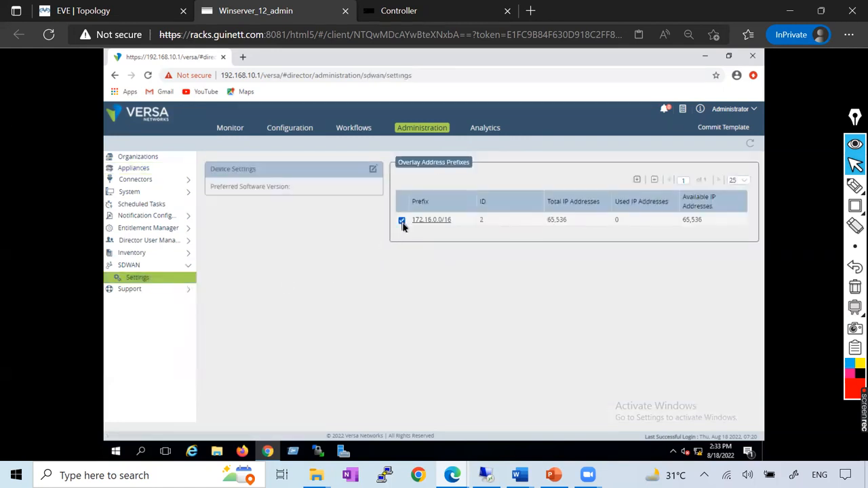
left_click(655, 182)
left_click(479, 200)
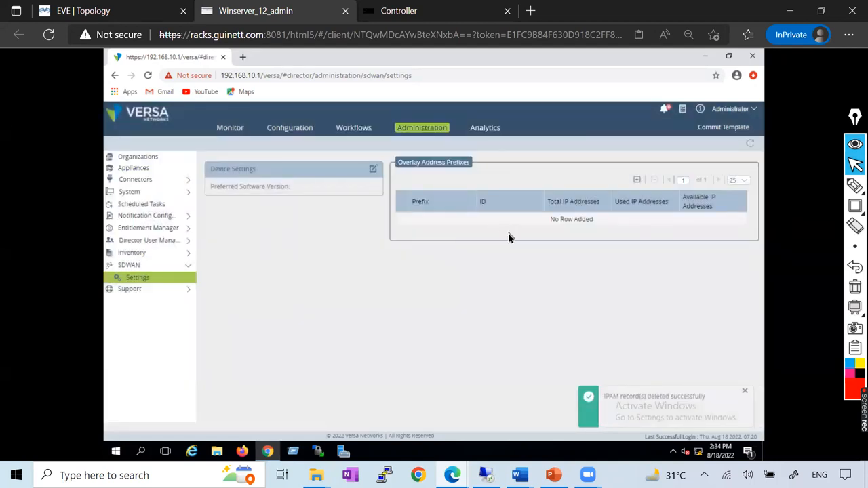
left_click(744, 391)
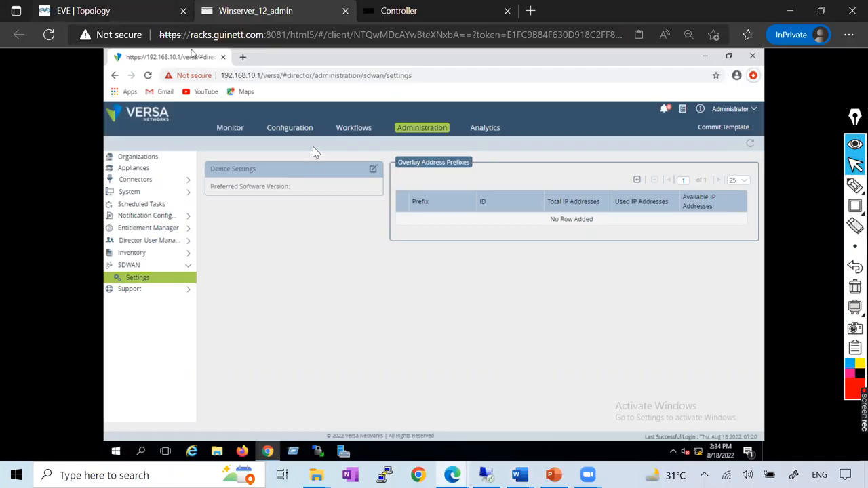
Check the overlay subnet in the EVE topology and review the overlay prefix example in the Versa_Controller Word document.
left_click(112, 11)
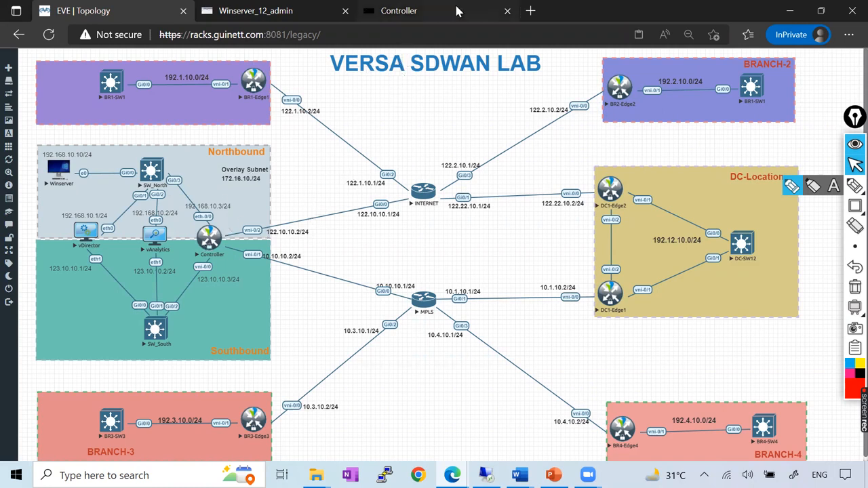
key("alt+Tab")
scroll(380, 249, "up", 5)
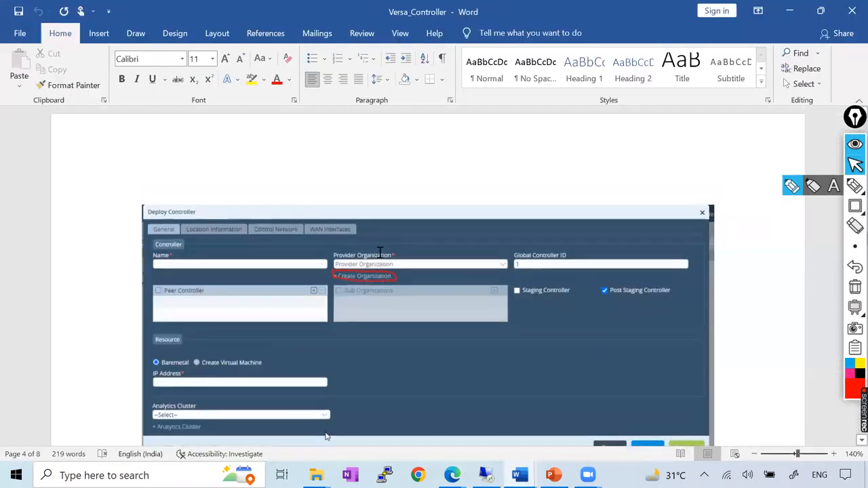
scroll(380, 253, "up", 4)
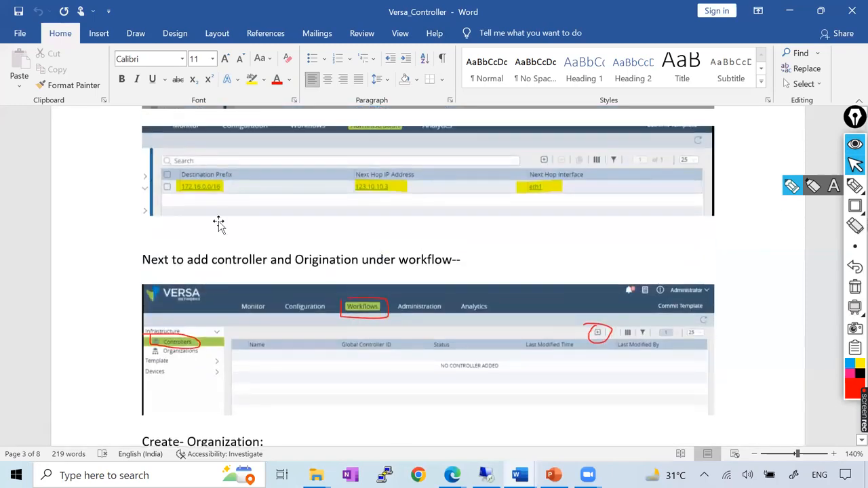
scroll(237, 222, "up", 1)
scroll(264, 253, "up", 10)
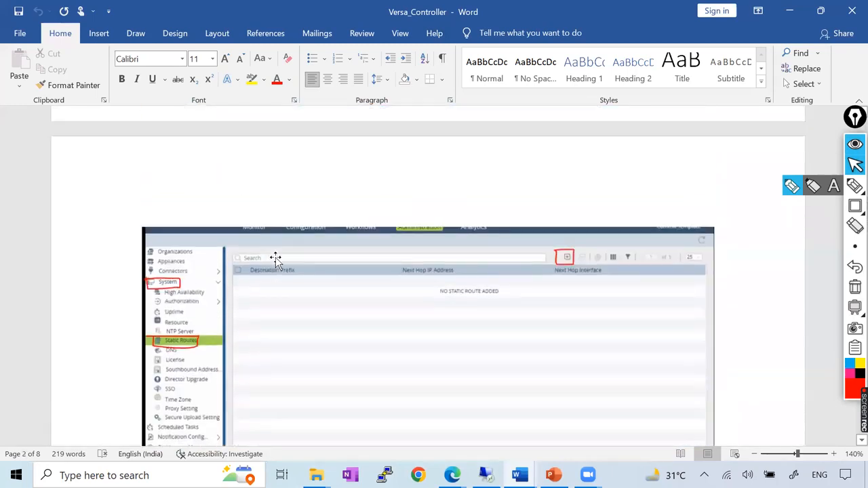
scroll(276, 258, "up", 8)
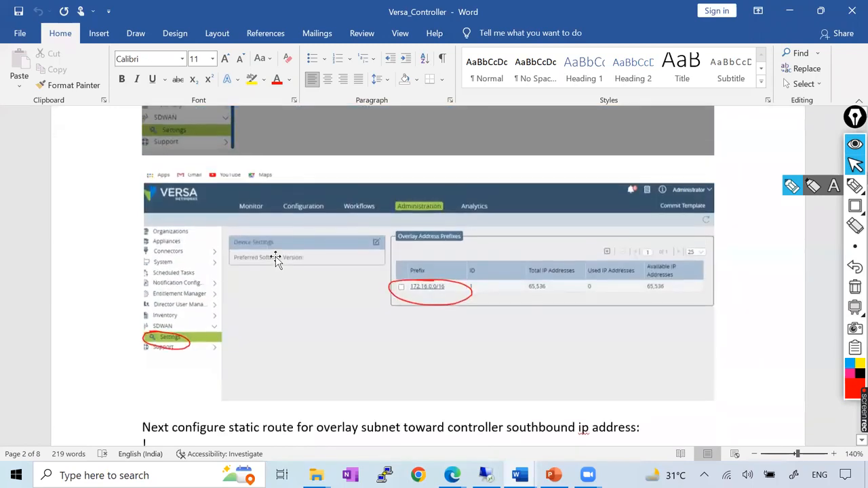
scroll(433, 245, "up", 8)
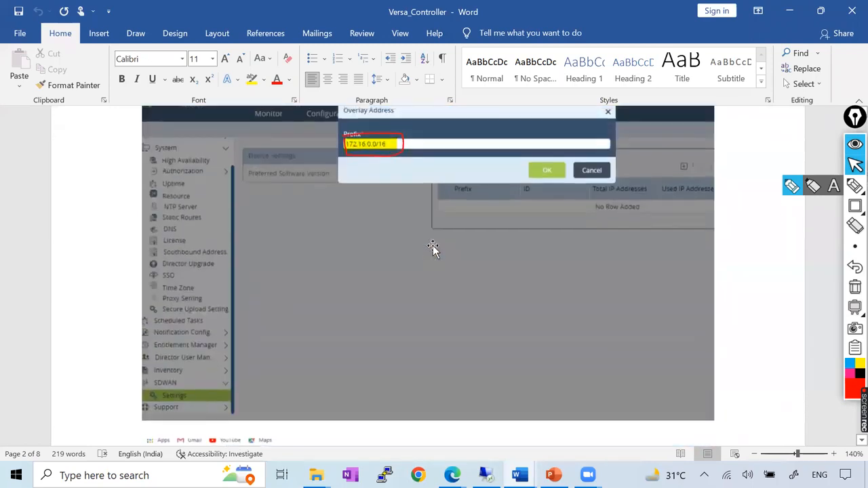
Review the overlay network section of the Versa_Controller document and open a new overlay address prefix entry in Versa Director.
scroll(510, 265, "up", 10)
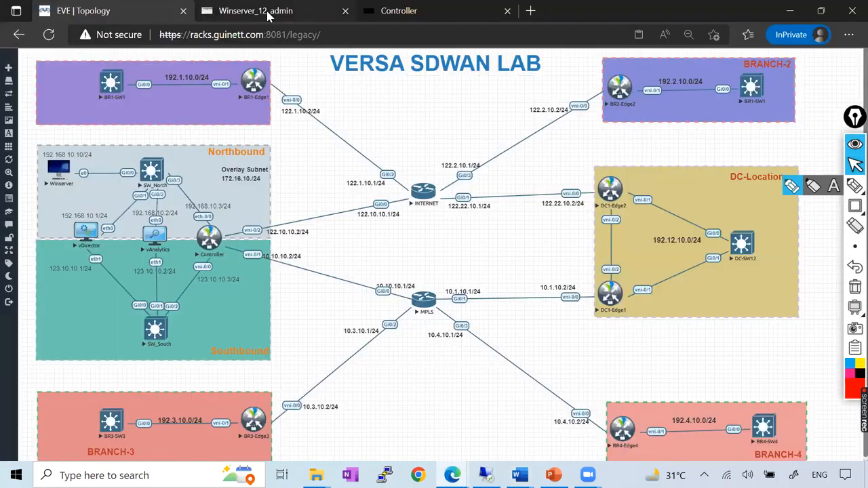
left_click(266, 11)
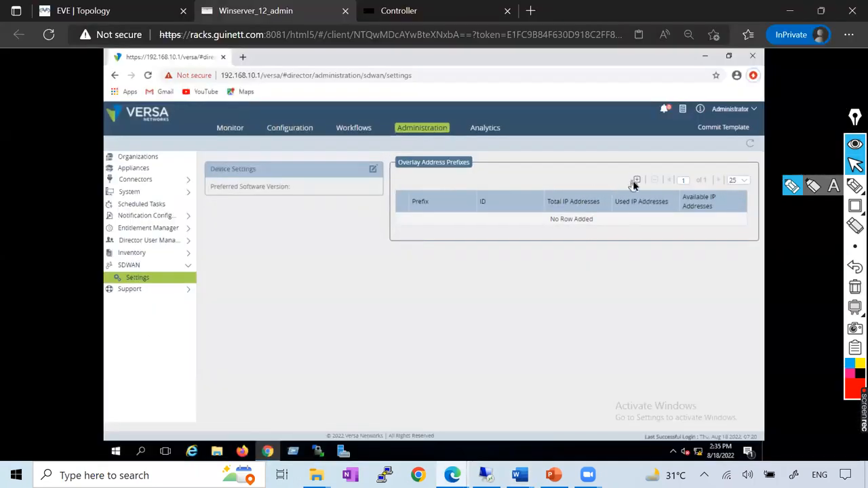
left_click(636, 181)
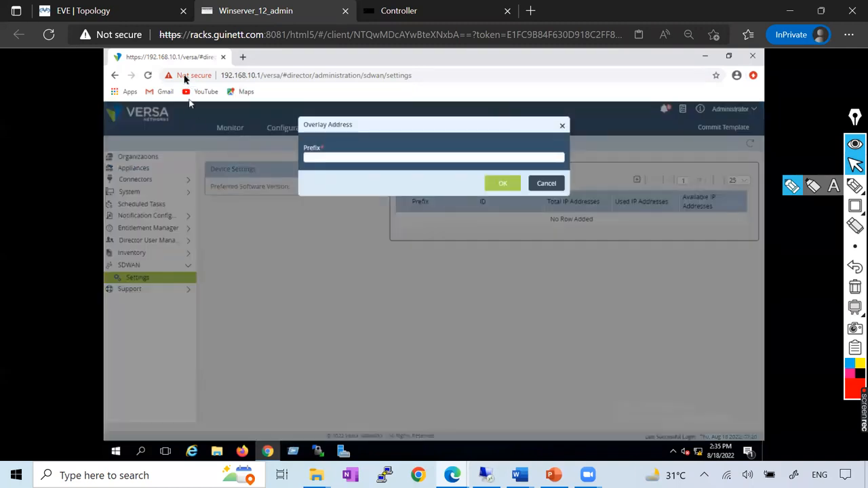
Correct the Overlay Subnet label in the EVE topology to 172.16.0.0/16.
left_click(96, 11)
double_click(246, 174)
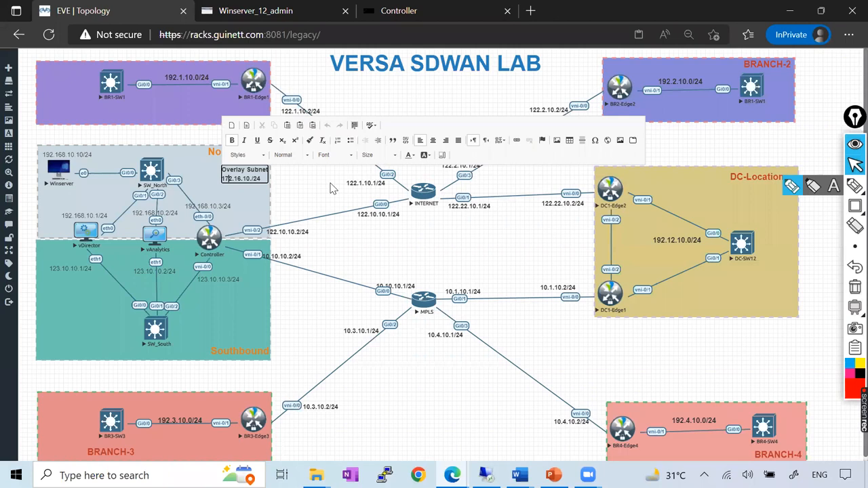
key("BackSpace")
type("0")
left_click(258, 199)
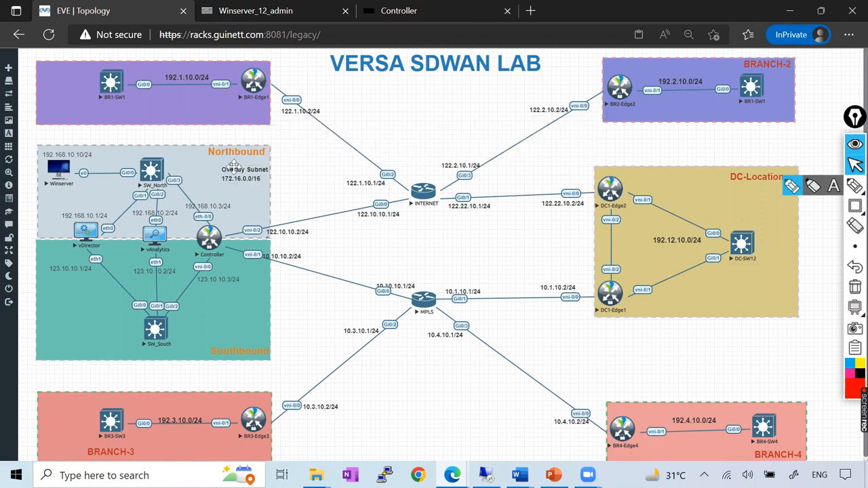
In the Winserver session, enter 172.16.0.0/24 as the new overlay address prefix and save it.
left_click(258, 11)
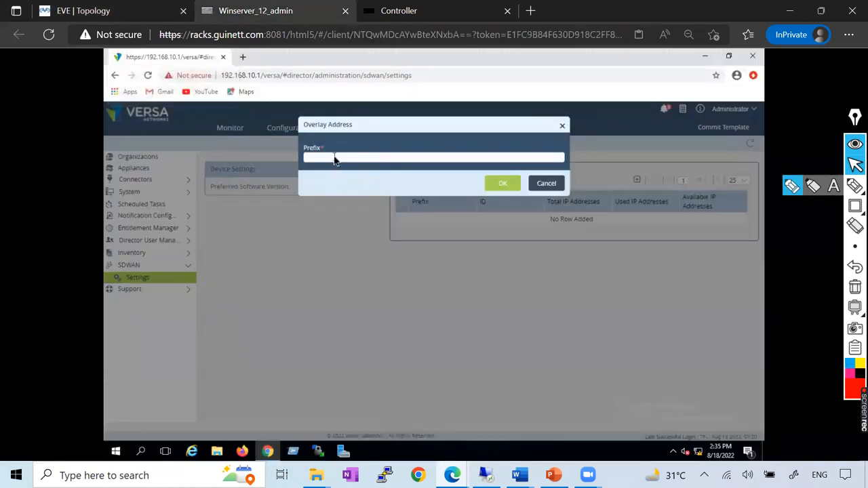
type("172")
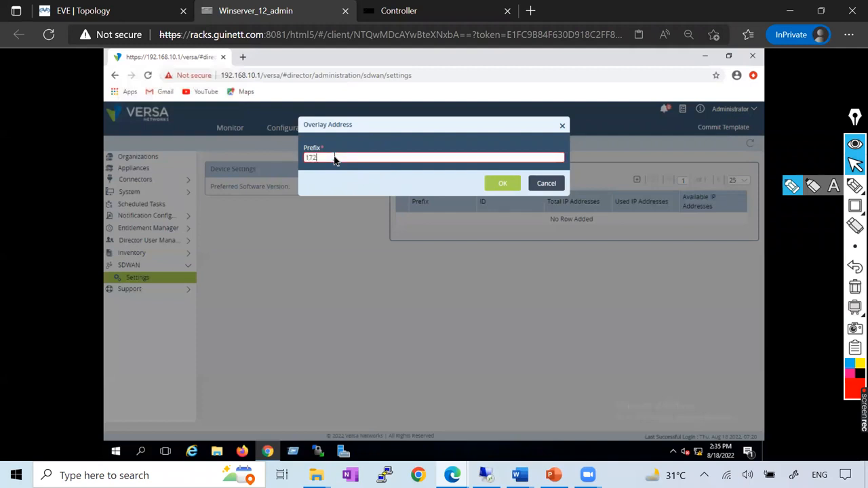
type(".16.0.0/24")
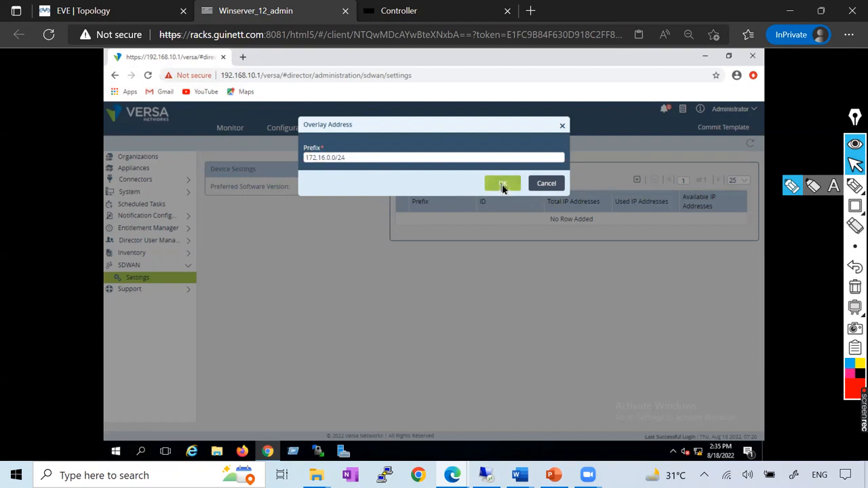
left_click(503, 185)
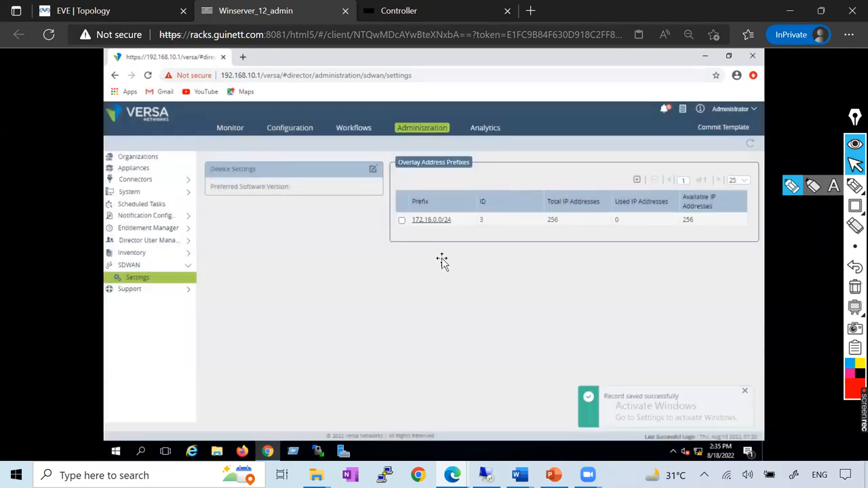
Check the saved overlay prefix example and the static route instructions in the Versa_Controller Word document.
key("alt+Tab")
scroll(428, 252, "down", 7)
scroll(346, 363, "down", 10)
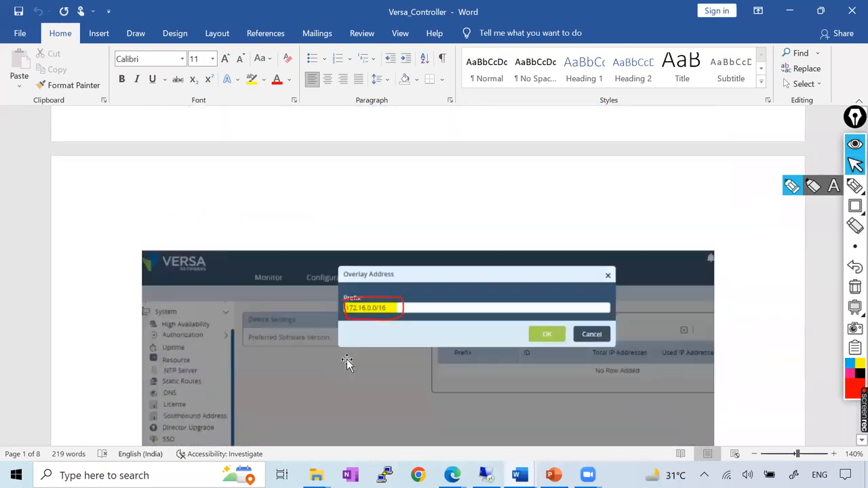
scroll(372, 305, "down", 2)
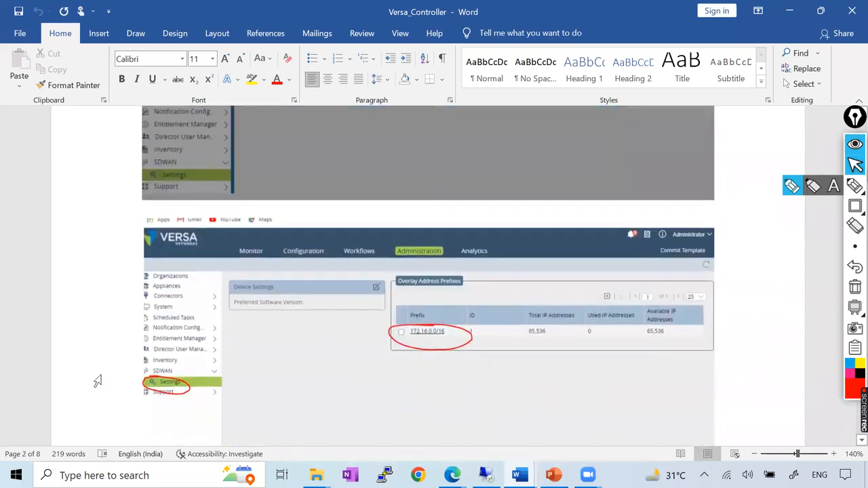
scroll(433, 332, "down", 1)
scroll(431, 332, "down", 5)
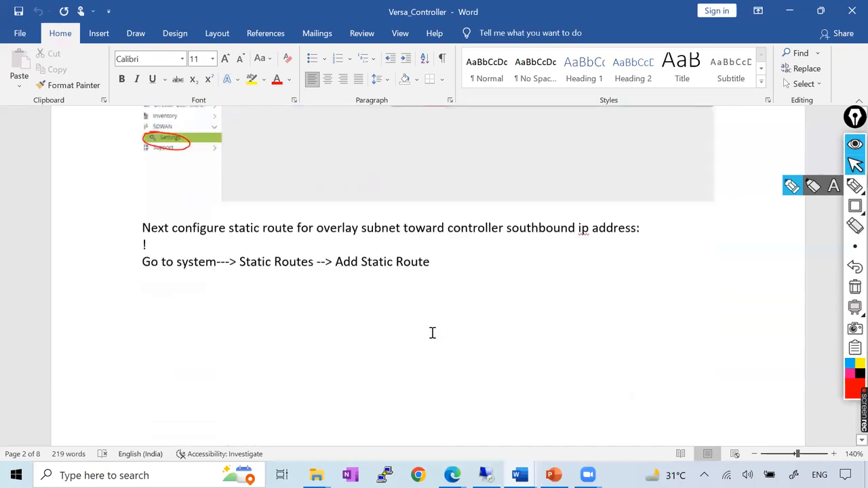
Return to Versa Director, change the overlay address prefix to 172.16.0.0/16 and save it.
key("alt+Tab")
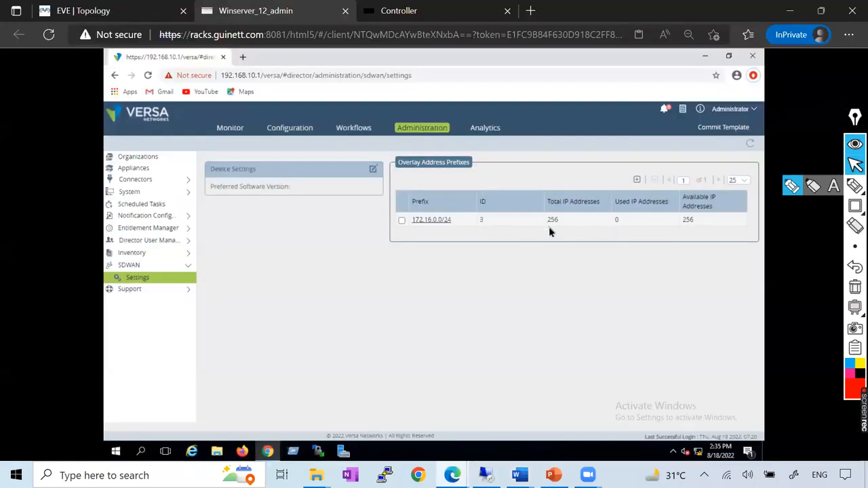
left_click(429, 219)
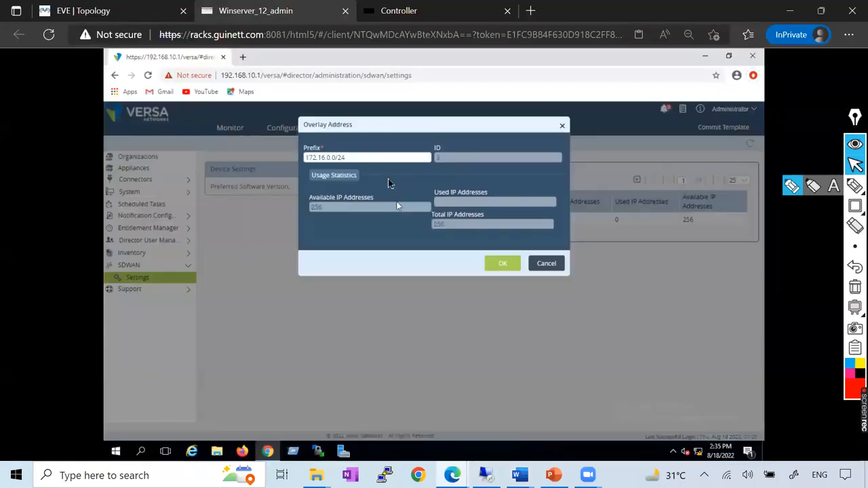
left_click(368, 161)
key("BackSpace")
type("16")
left_click(505, 265)
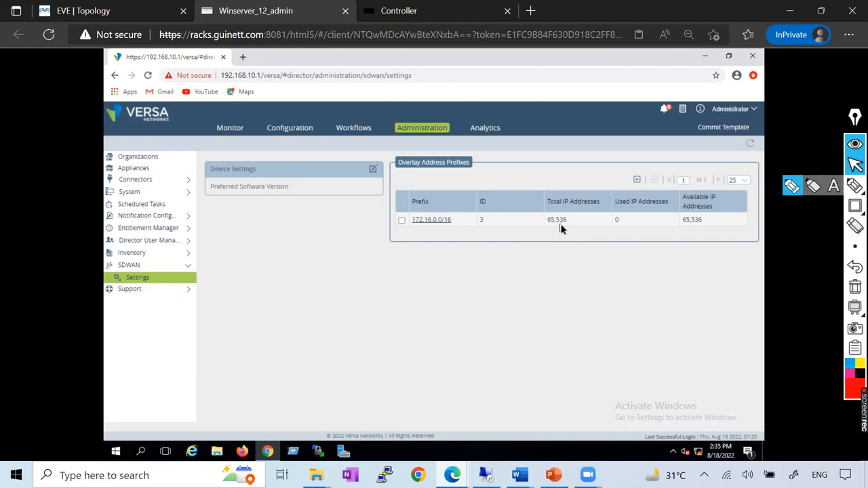
Following the static route instruction in the Word document, open the system's static routes in Versa Director and start adding a new route.
key("alt+Tab")
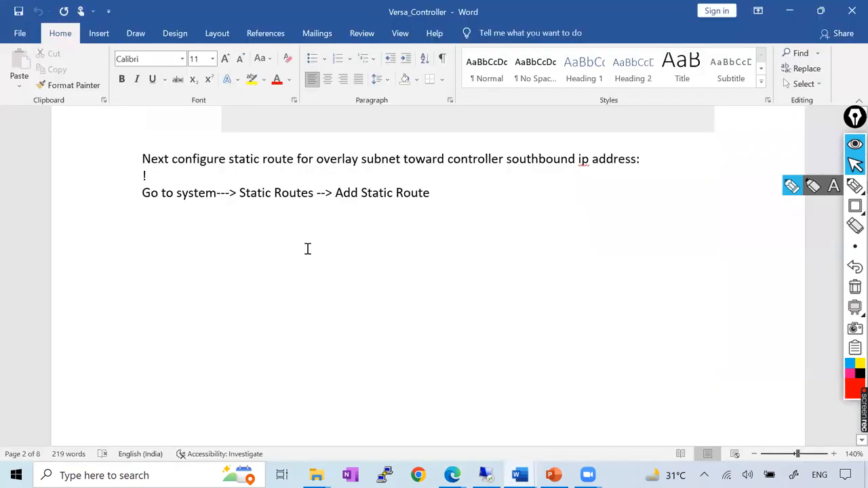
triple_click(241, 197)
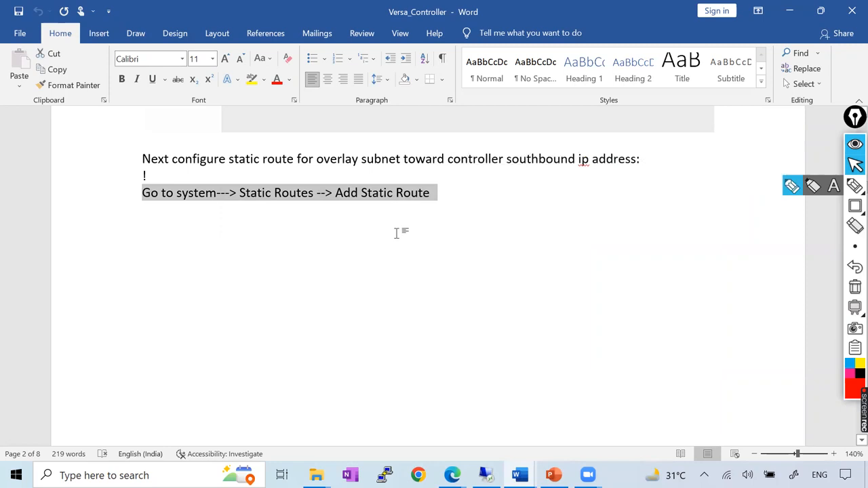
key("alt+Tab")
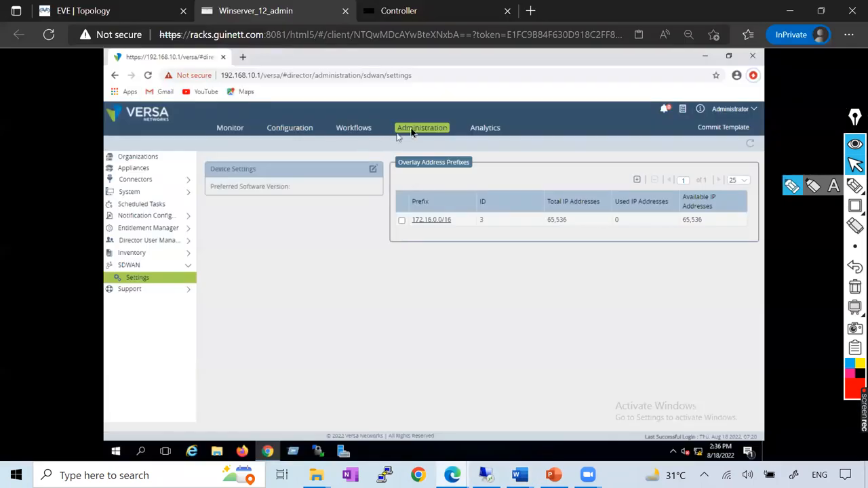
left_click(129, 192)
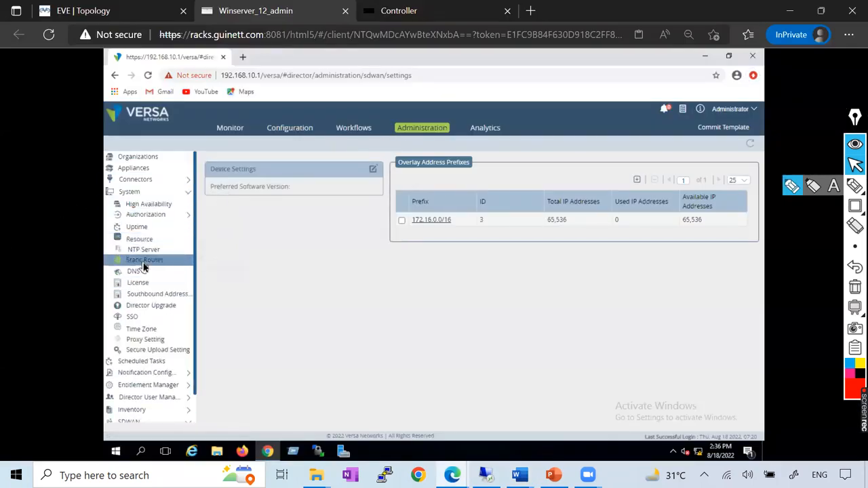
left_click(145, 260)
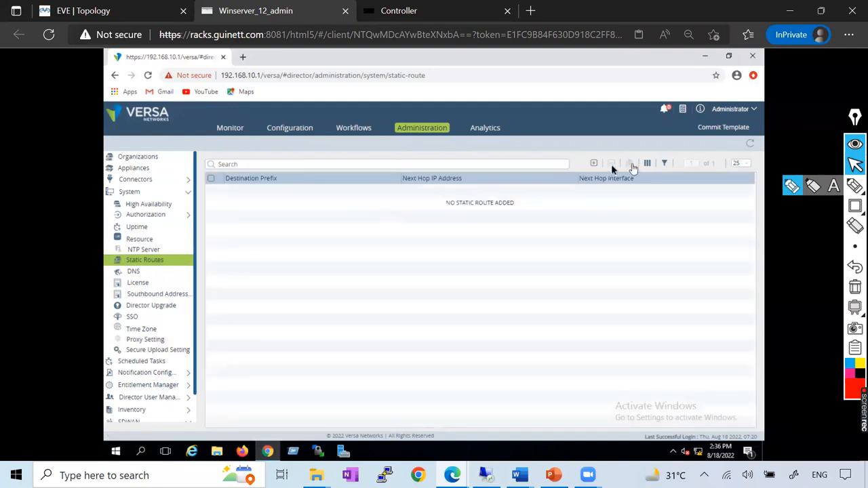
left_click(594, 165)
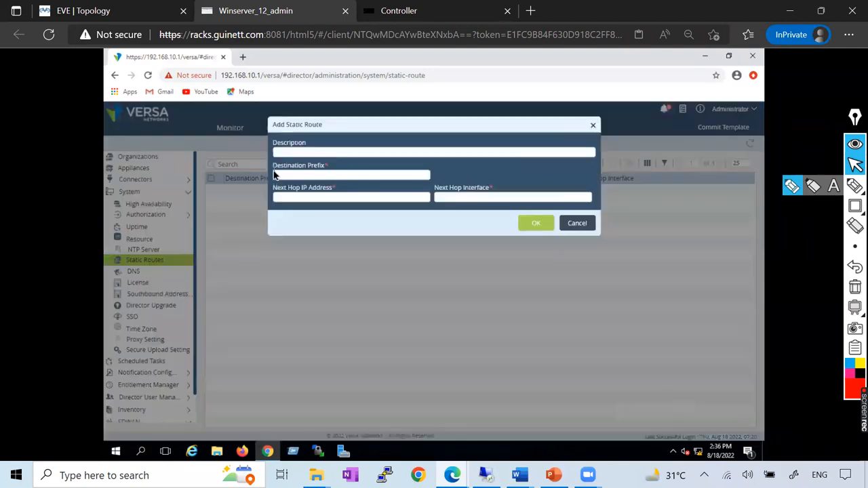
Review the overlay static route example in the Word document for its description, destination prefix, next hop address and interface.
key("alt+Tab")
scroll(378, 288, "down", 10)
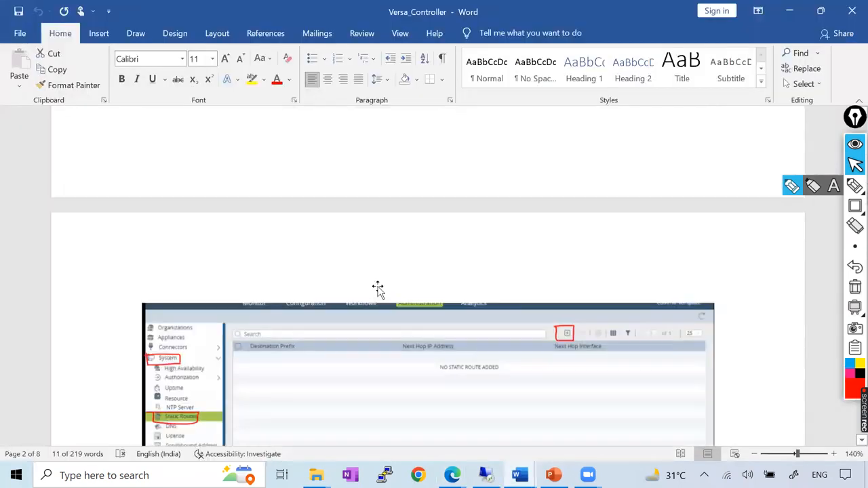
scroll(377, 289, "down", 4)
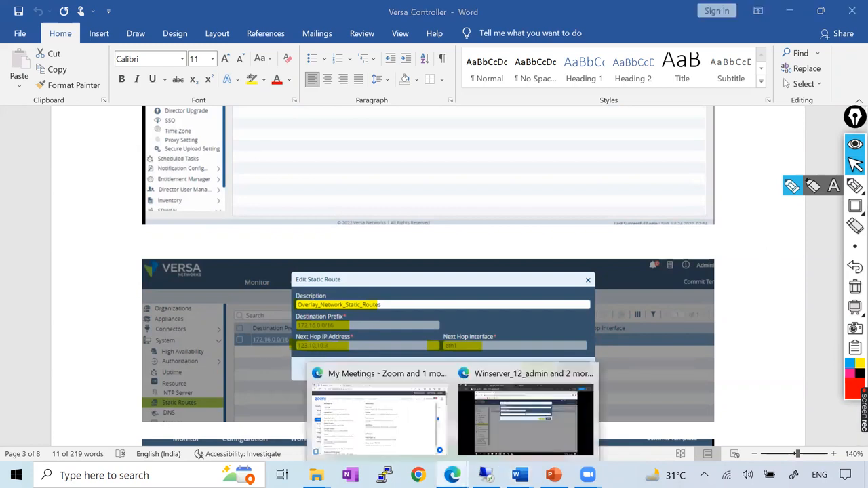
mouse_move(587, 475)
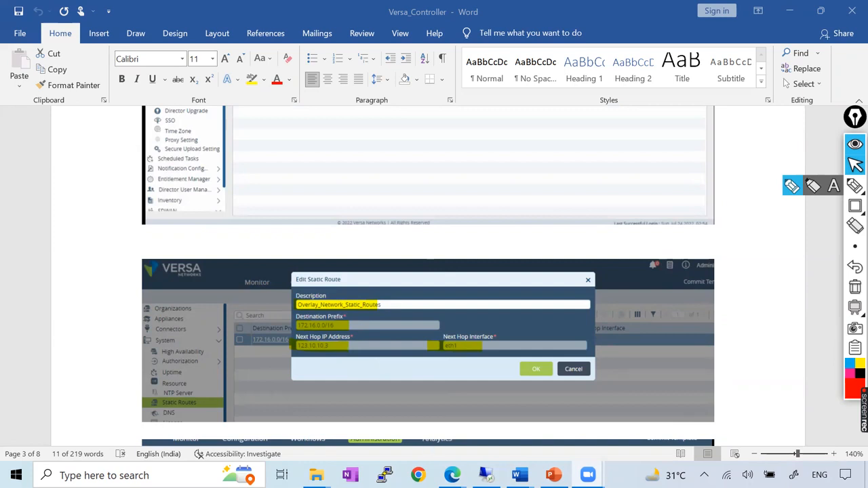
left_click(452, 475)
left_click(381, 415)
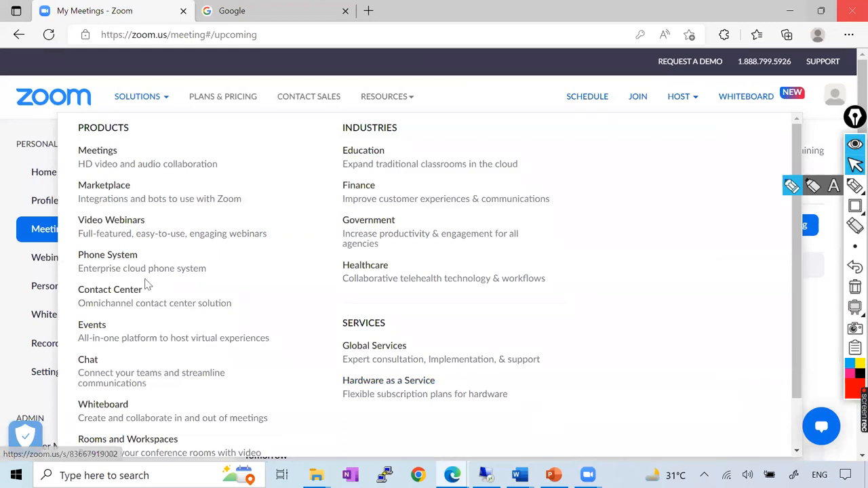
key("alt+Tab")
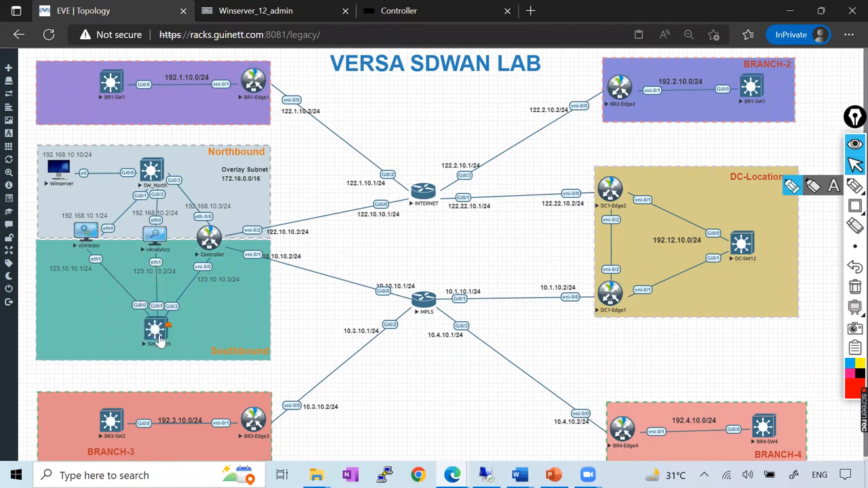
Compare the blank static route form with the Word document's example and the controller's southbound addressing in the EVE topology.
left_click(273, 11)
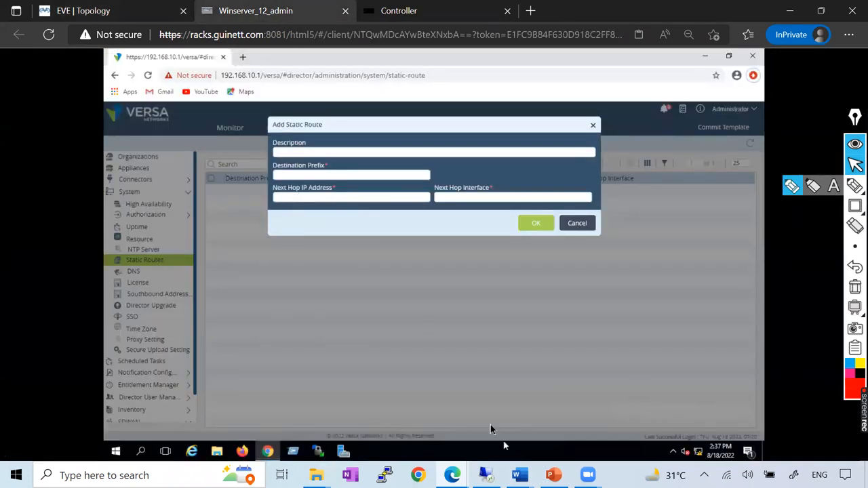
left_click(519, 475)
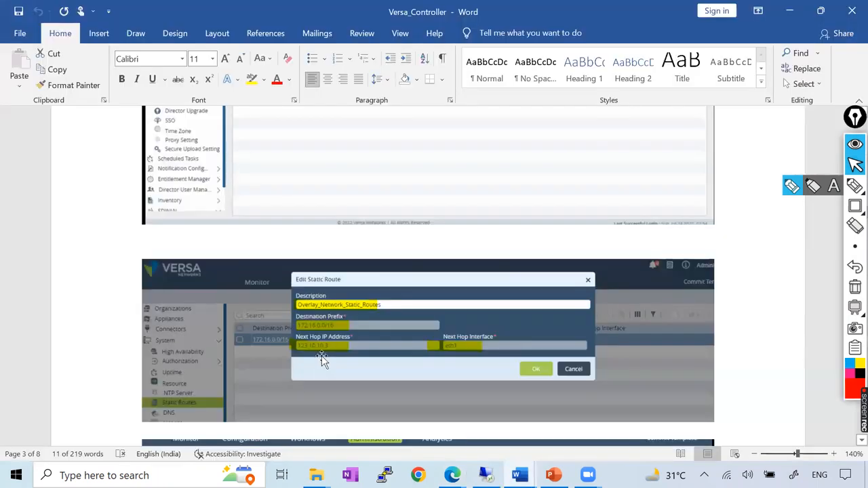
key("alt+Tab")
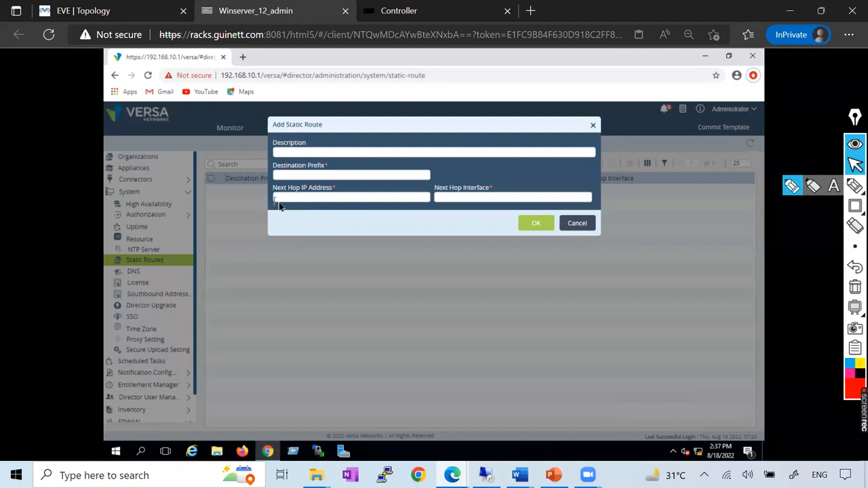
left_click(112, 12)
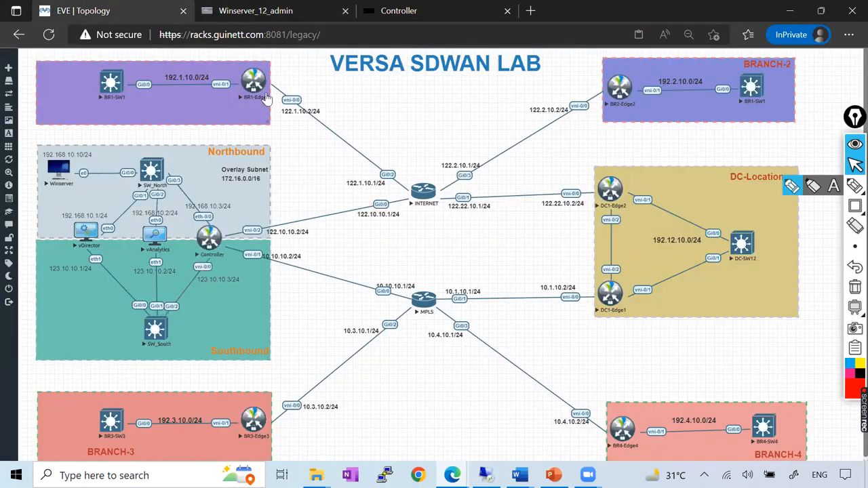
left_click(302, 10)
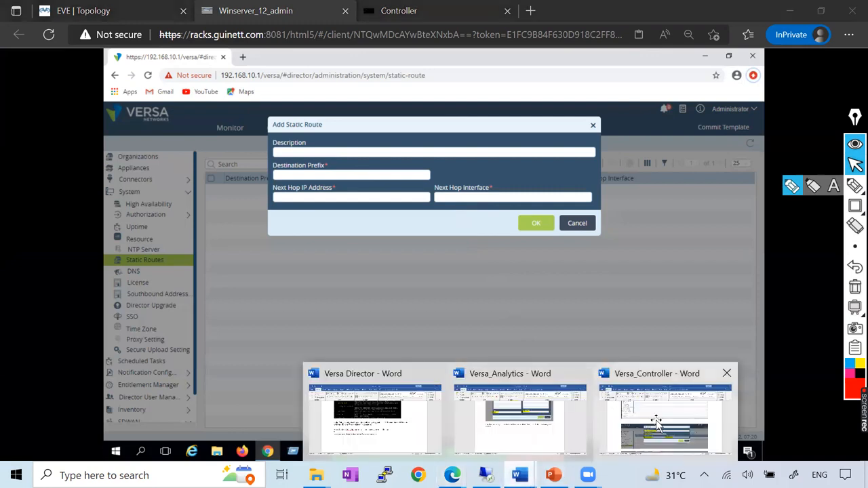
Look through the Versa_Controller document's controller deployment and organization creation sections.
left_click(656, 421)
scroll(303, 309, "down", 10)
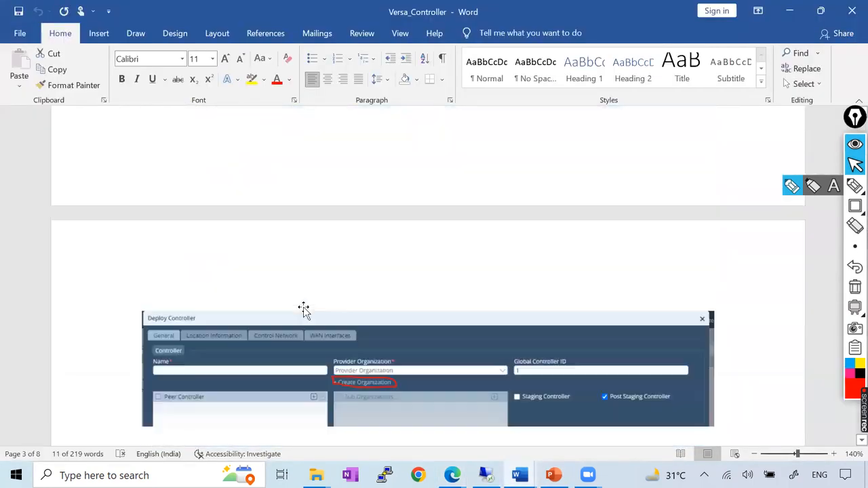
scroll(305, 315, "down", 10)
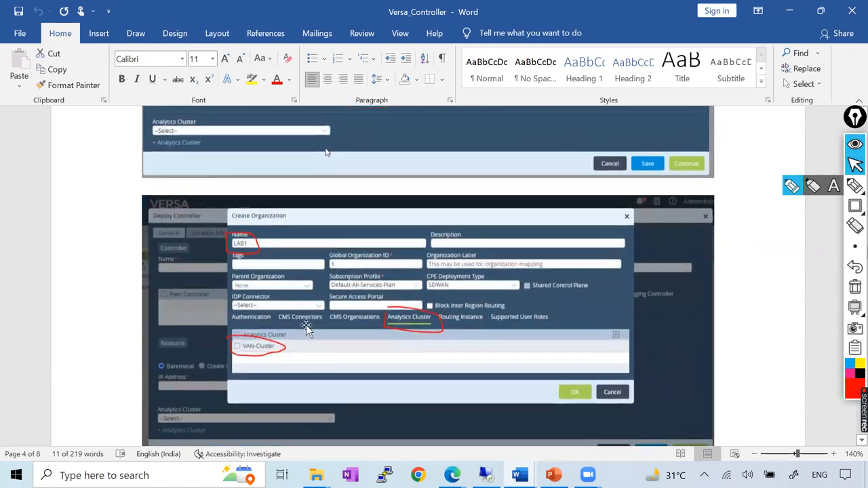
scroll(306, 323, "down", 15)
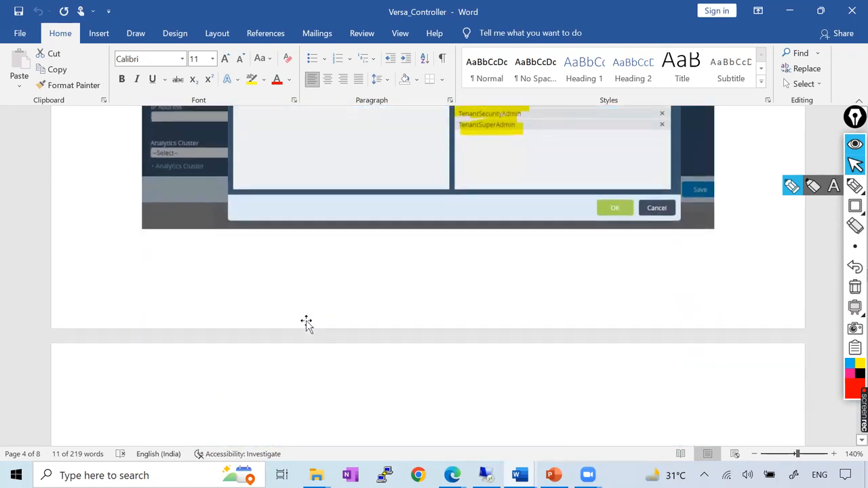
scroll(306, 320, "down", 10)
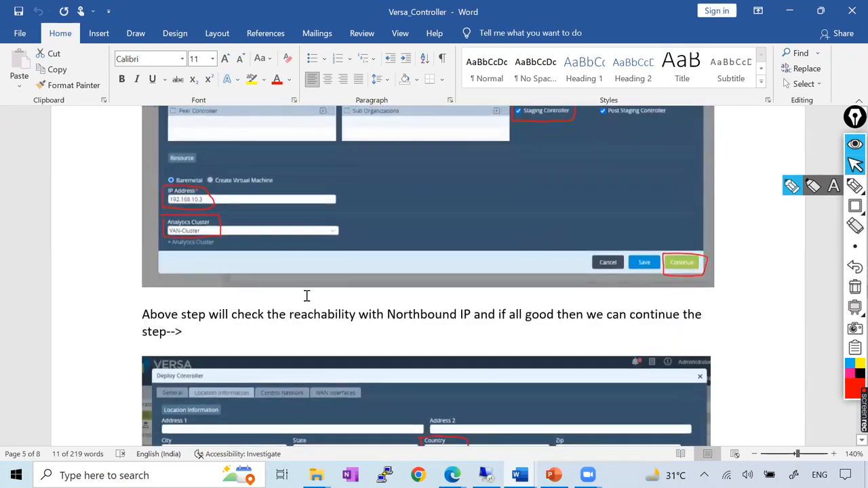
Review the location information and control network examples in the Word document, then return to its static route section.
scroll(316, 292, "down", 5)
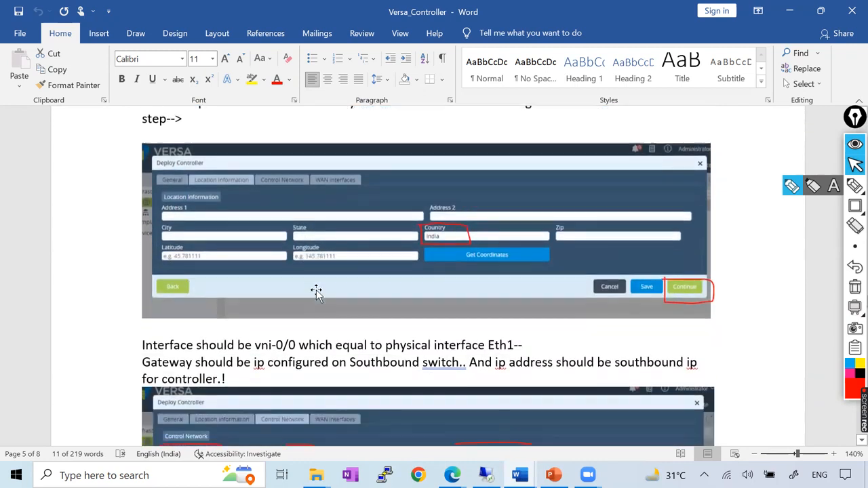
scroll(190, 218, "down", 3)
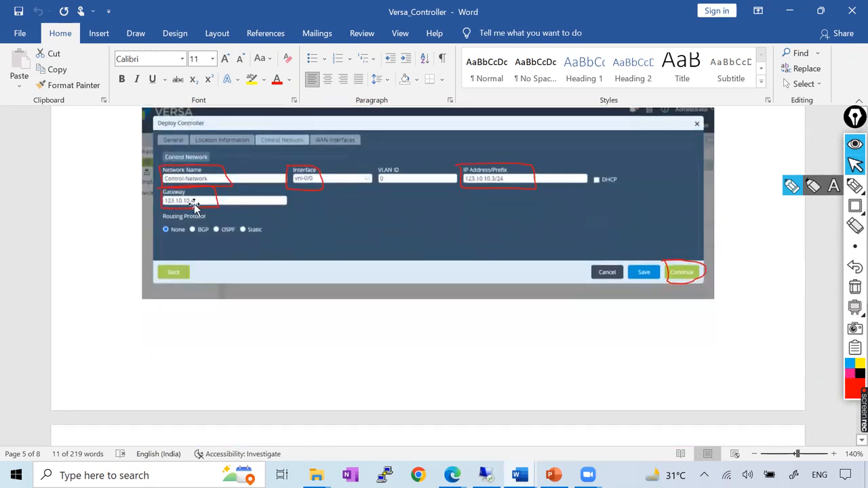
scroll(204, 204, "up", 15)
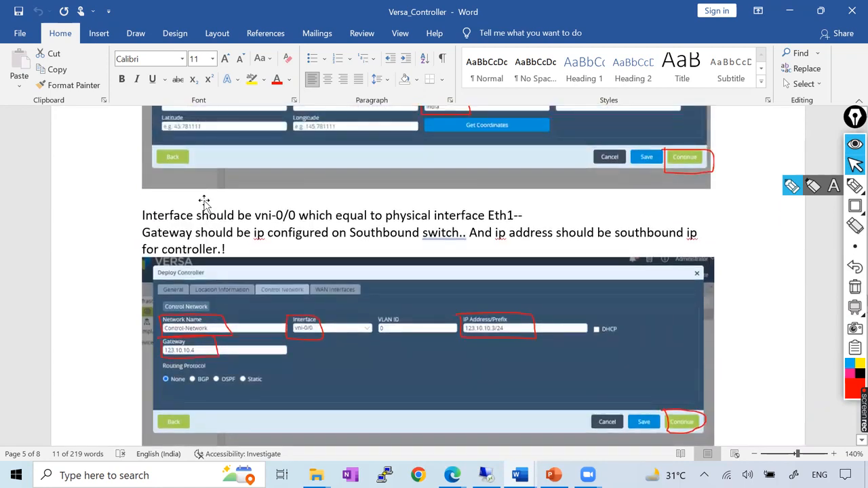
scroll(205, 204, "up", 15)
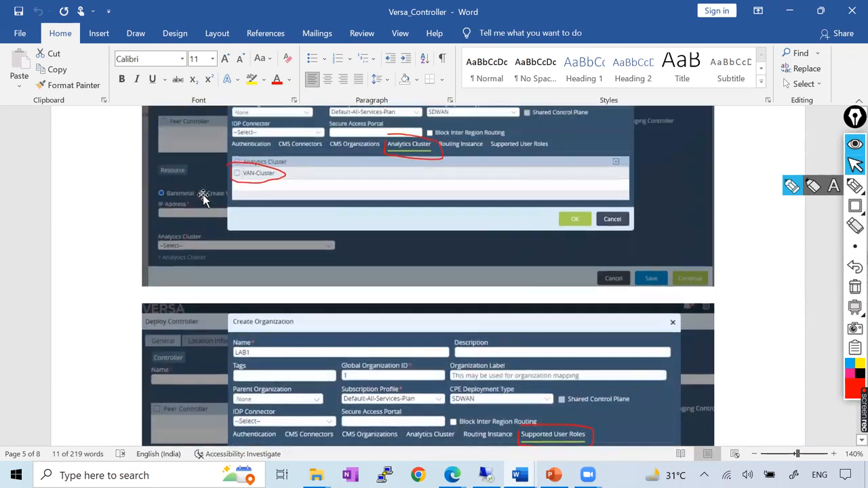
scroll(204, 195, "up", 20)
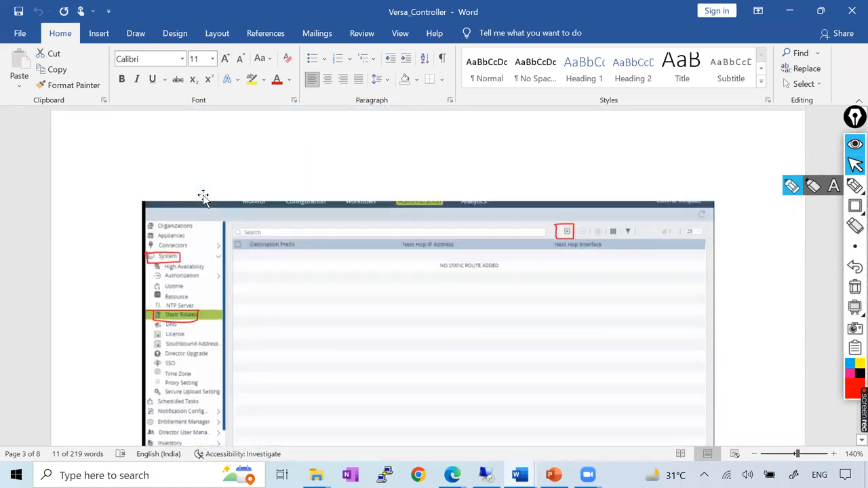
scroll(204, 203, "down", 10)
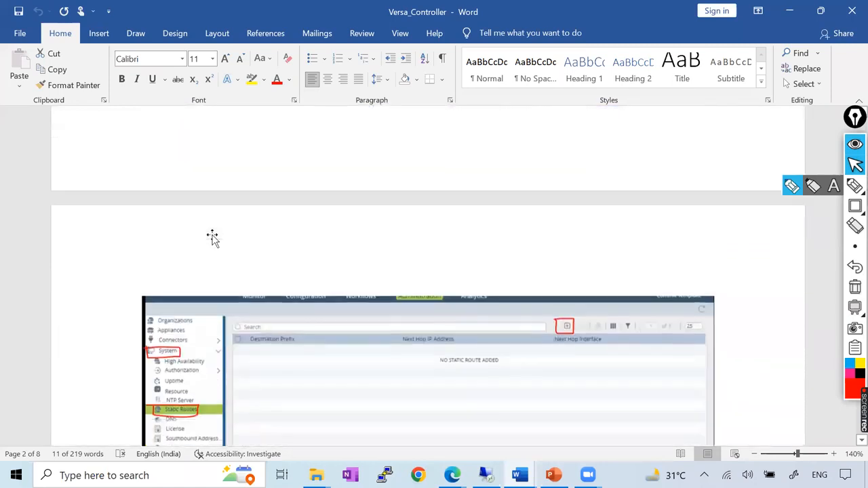
scroll(242, 255, "down", 3)
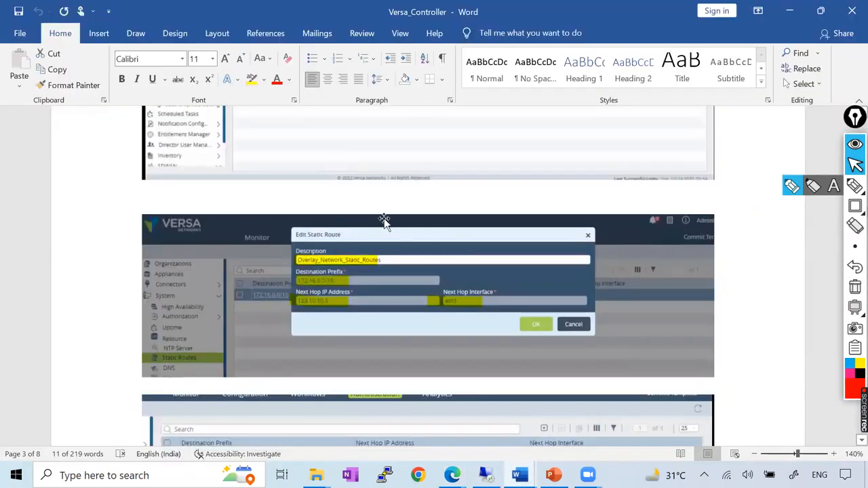
In Versa Director, describe the static route as Overlay_Network_Static_Route and set its destination prefix to 172.16.0.0/16.
key("alt+Tab")
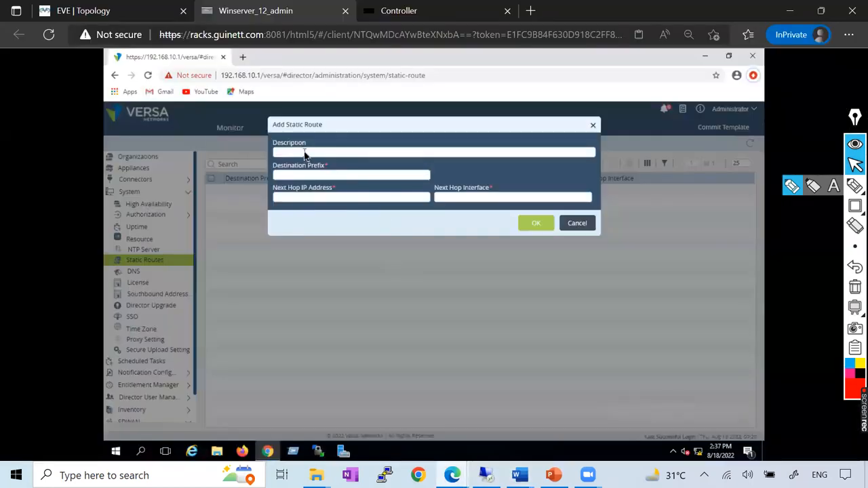
type("Over")
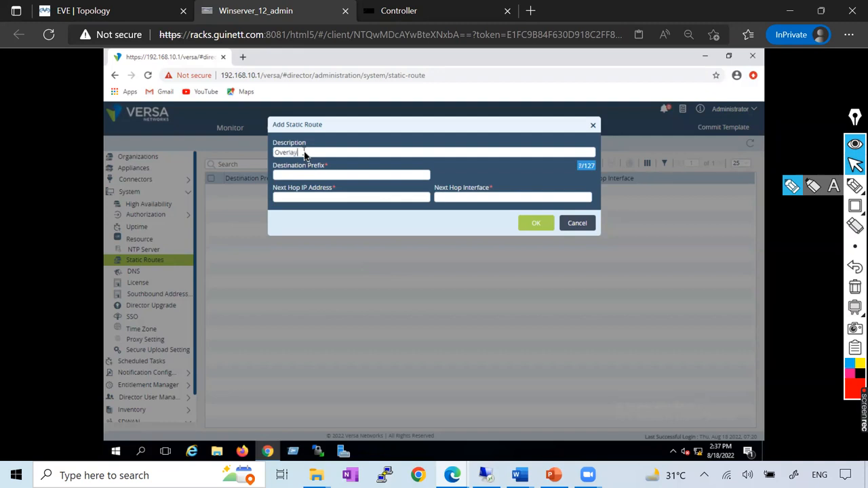
type("lay_Network_Static_Route")
left_click(310, 176)
type("172.16.0.0/16")
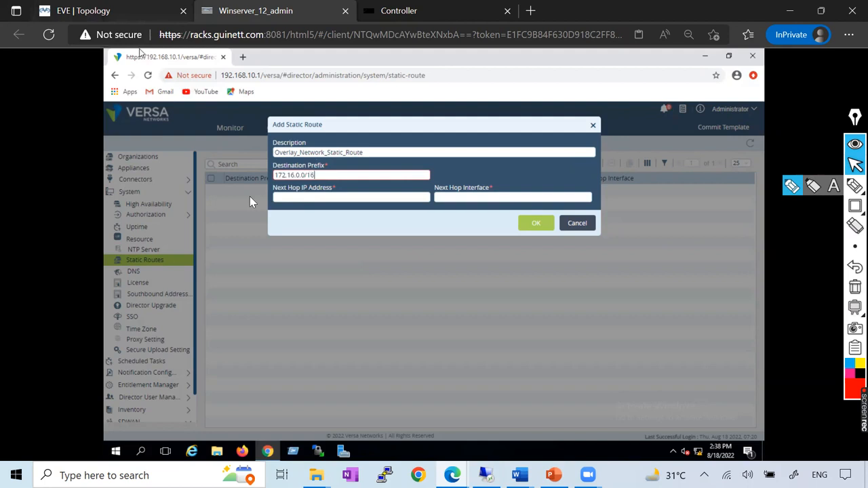
Check the controller's southbound address in the EVE topology and set the static route's next hop IP address to 123.10.10.3.
left_click(114, 11)
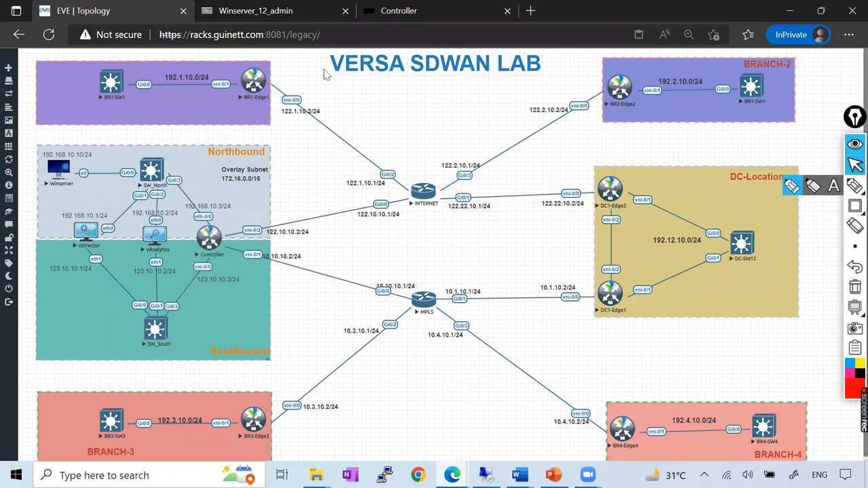
left_click(305, 199)
type("123.10.10.3")
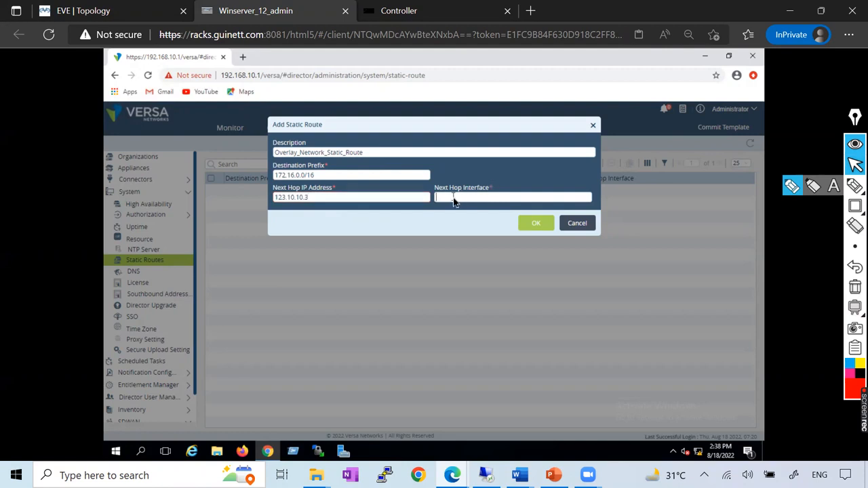
Examine the southbound interfaces in the EVE topology and the controller console's interface list to determine the next hop interface.
left_click(101, 12)
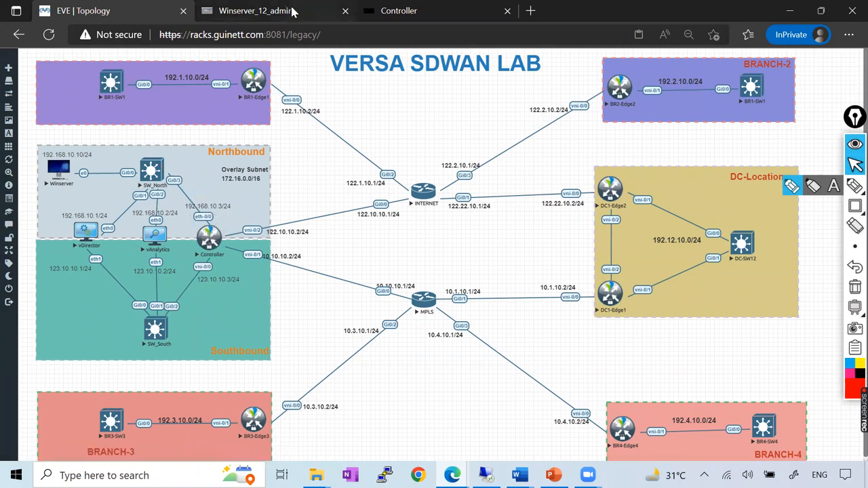
left_click(394, 10)
left_click_drag(2, 266, 64, 270)
left_click(9, 278)
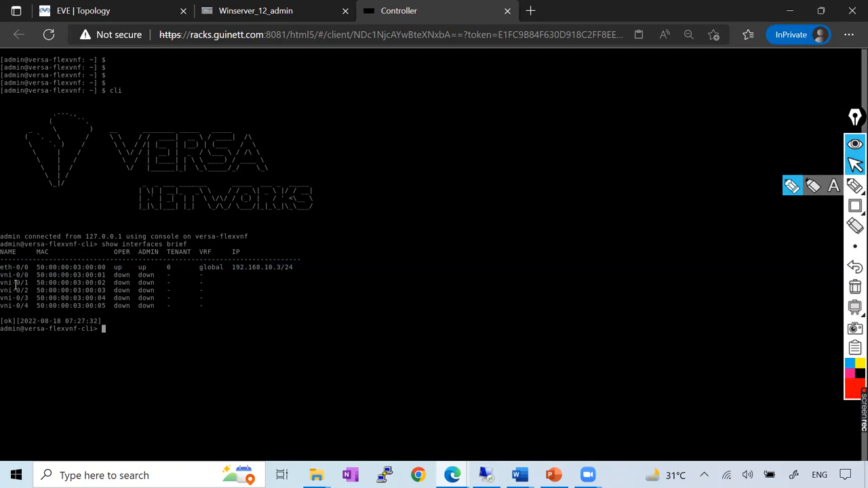
left_click_drag(36, 275, 0, 275)
left_click(271, 8)
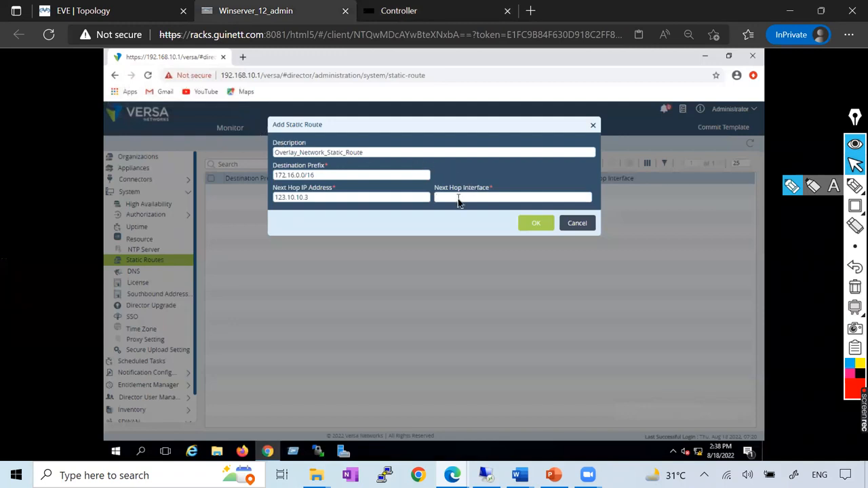
left_click(421, 12)
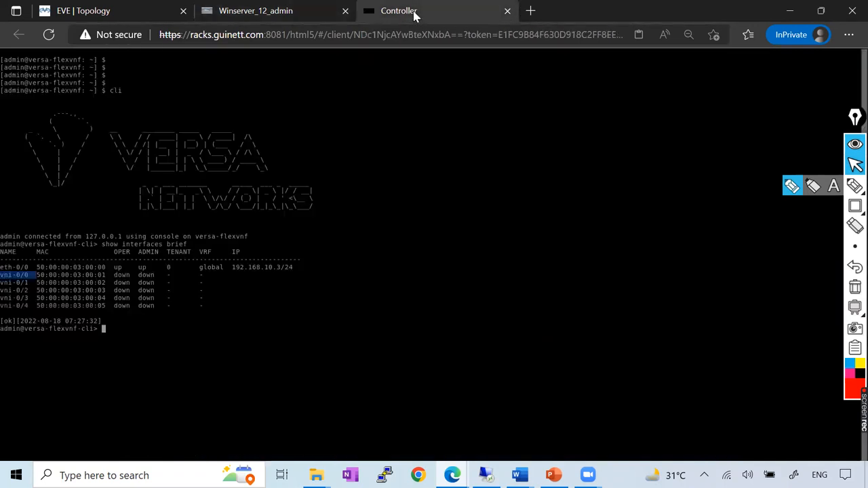
left_click_drag(1, 267, 30, 275)
left_click_drag(2, 282, 39, 275)
left_click(248, 10)
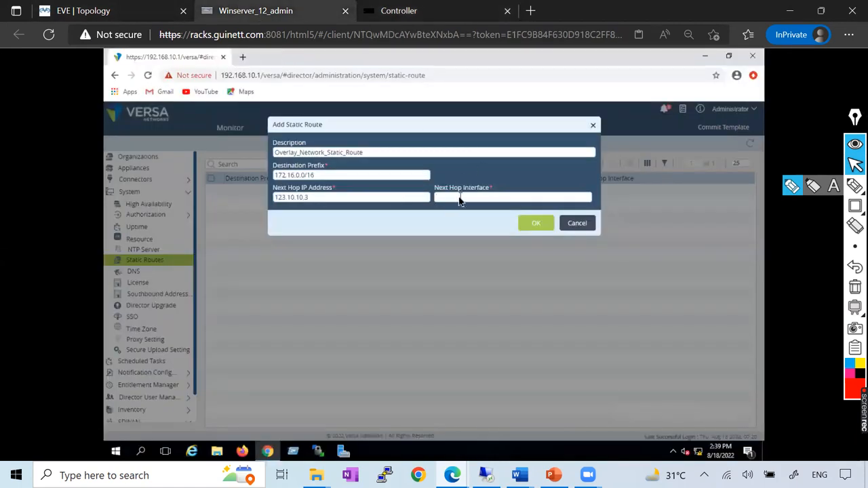
Set the next hop interface to eth1, compare the route with the Word document's example, and save the static route.
type("eth1")
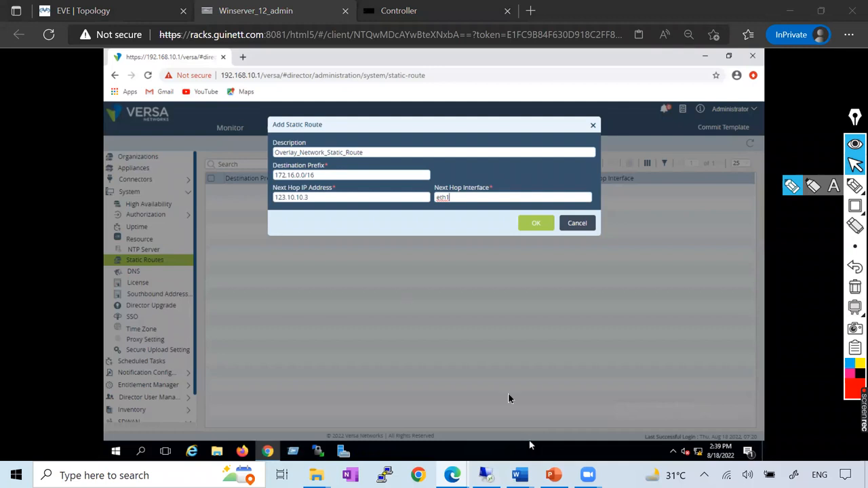
mouse_move(520, 475)
left_click(658, 403)
scroll(442, 301, "down", 2)
scroll(509, 285, "down", 3)
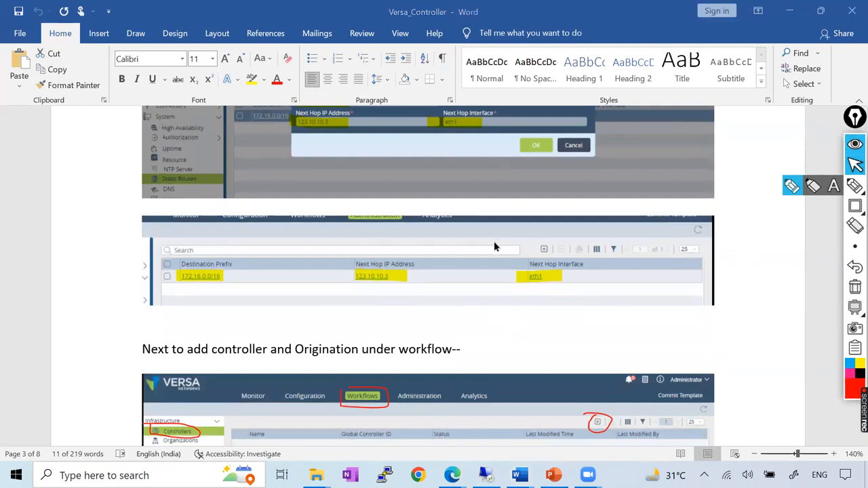
key("alt+Tab")
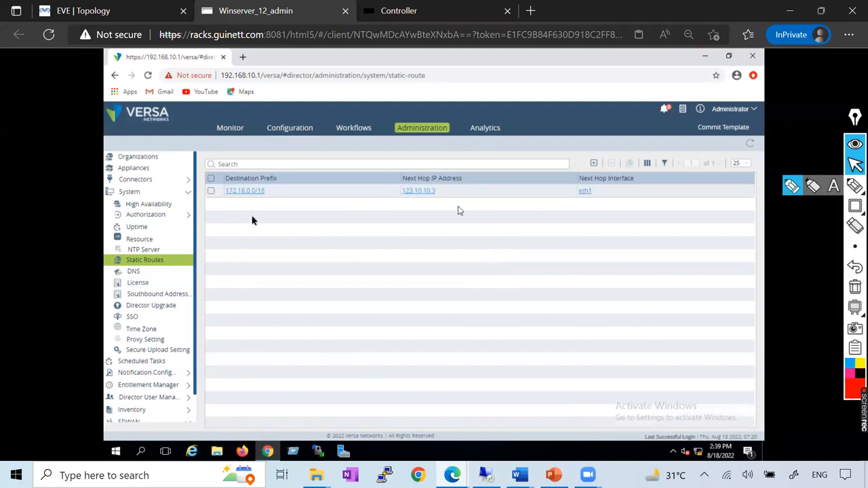
Read the Word document's instruction on adding the controller and organization under workflows.
mouse_move(519, 474)
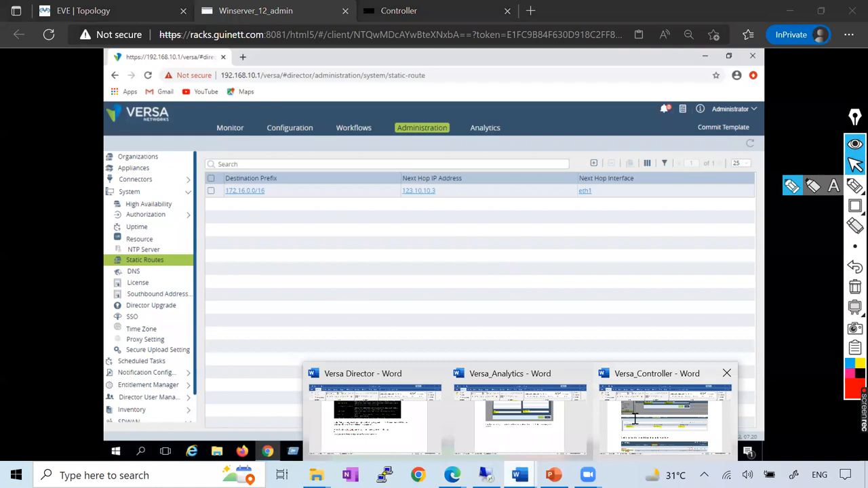
left_click(678, 437)
scroll(418, 296, "down", 2)
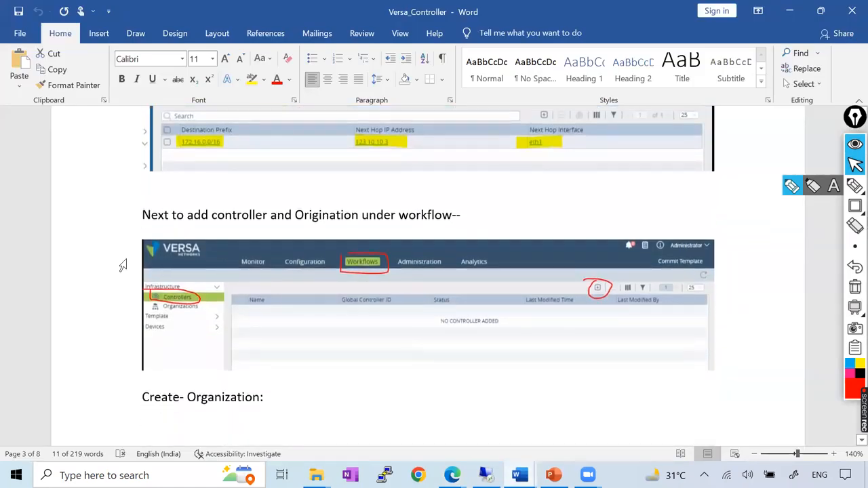
left_click_drag(467, 215, 143, 209)
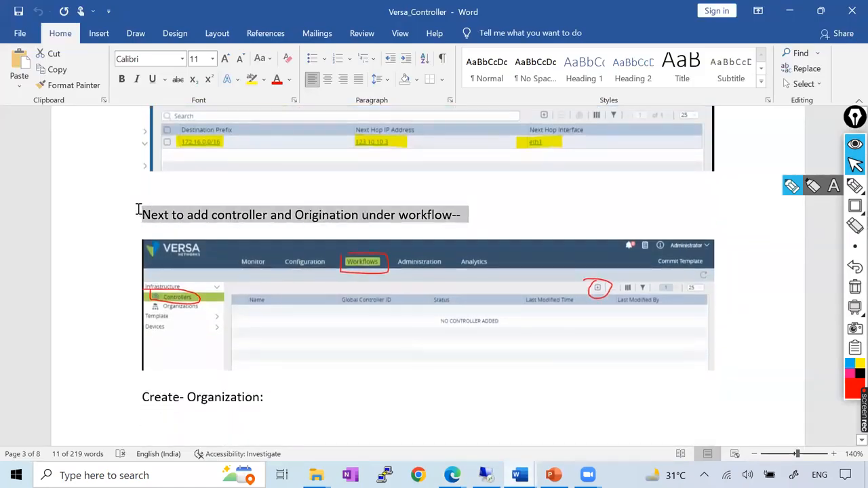
left_click(575, 213)
key("alt+Tab")
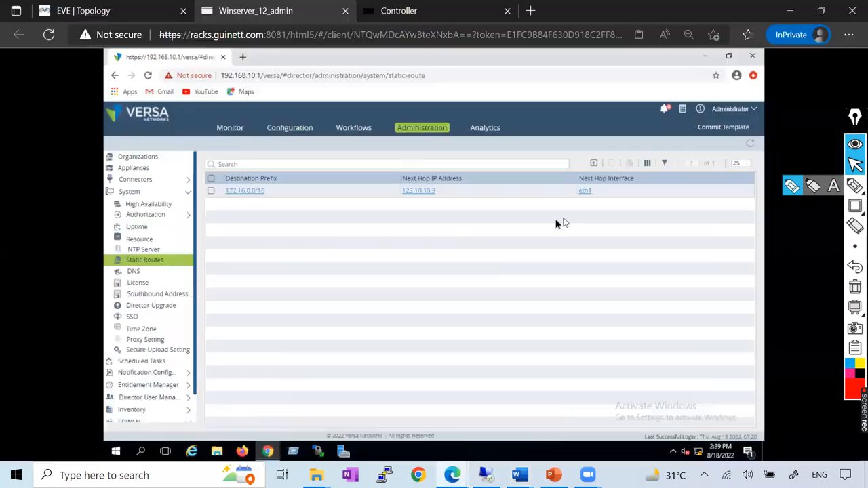
Look over the controller workflow list and the administration organizations list in Versa Director.
left_click(355, 129)
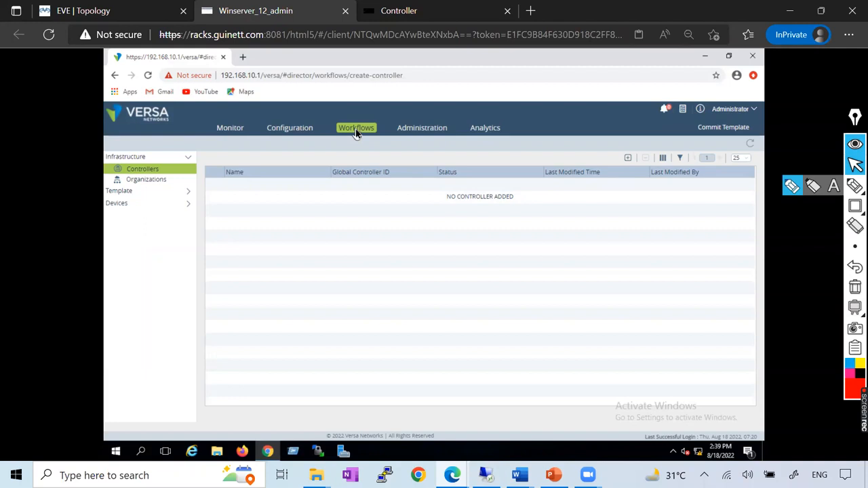
left_click(418, 132)
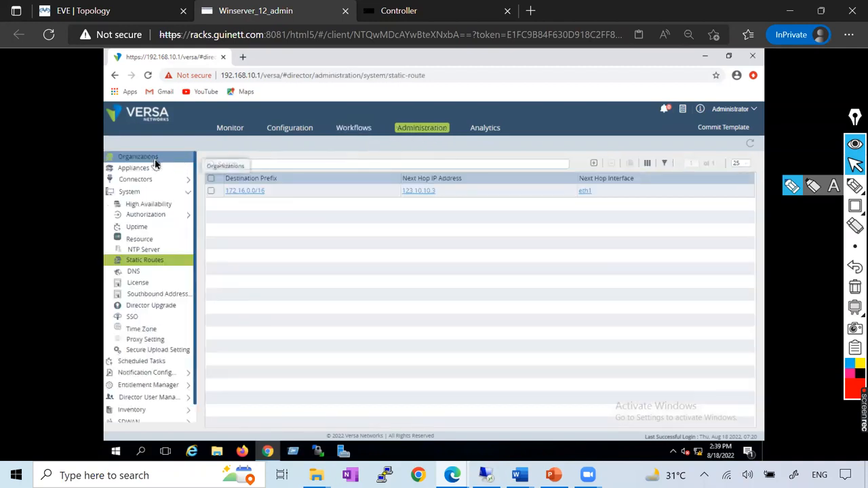
left_click(154, 159)
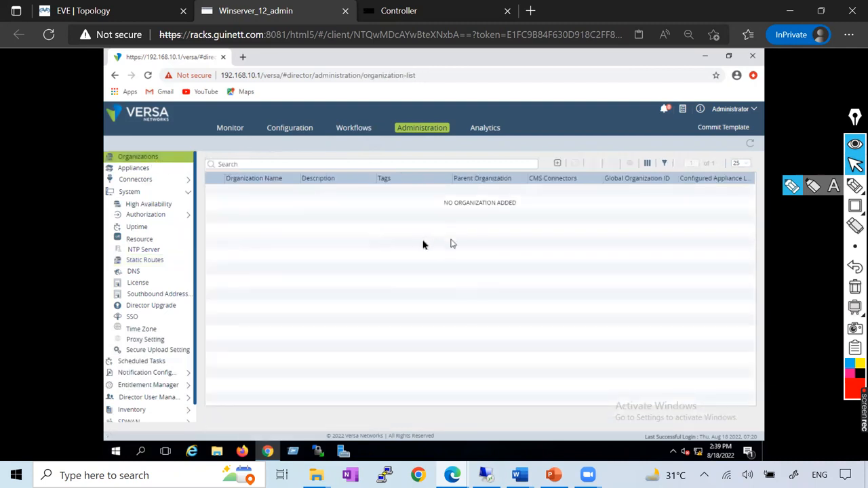
left_click(358, 133)
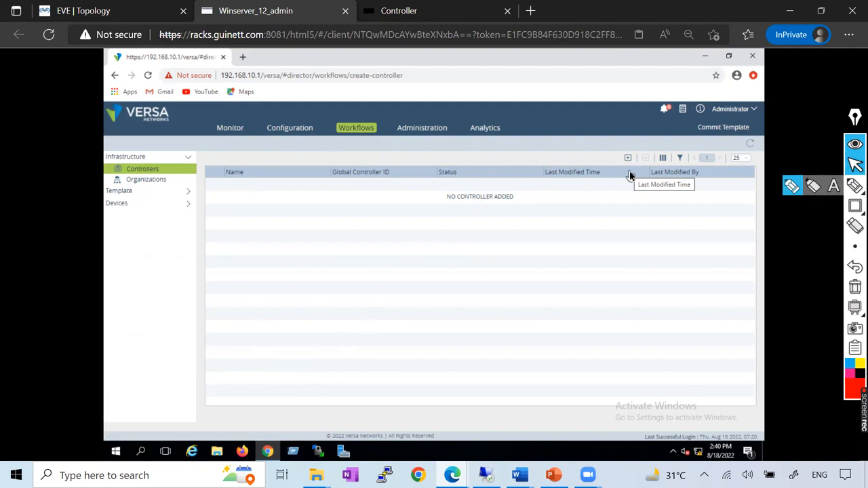
left_click(417, 128)
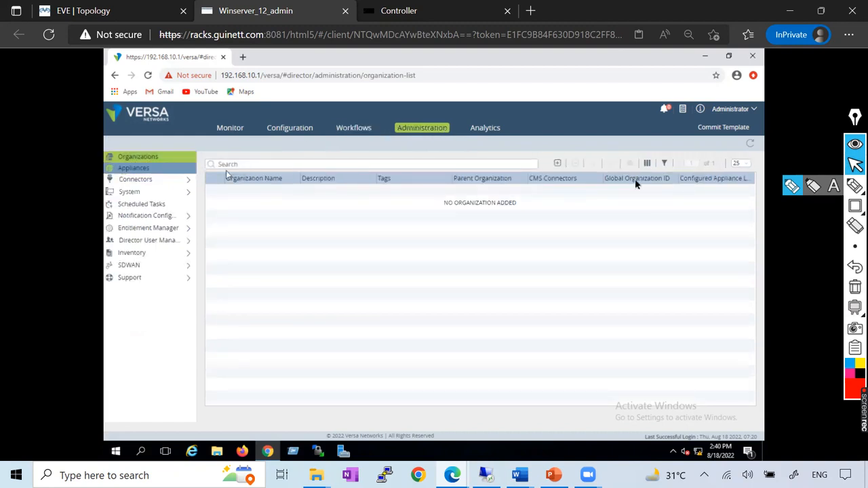
left_click(558, 164)
left_click(487, 208)
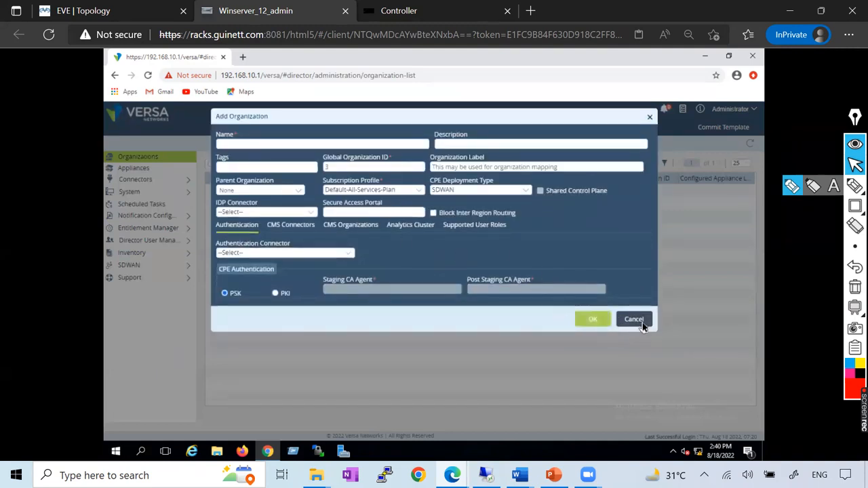
left_click(633, 319)
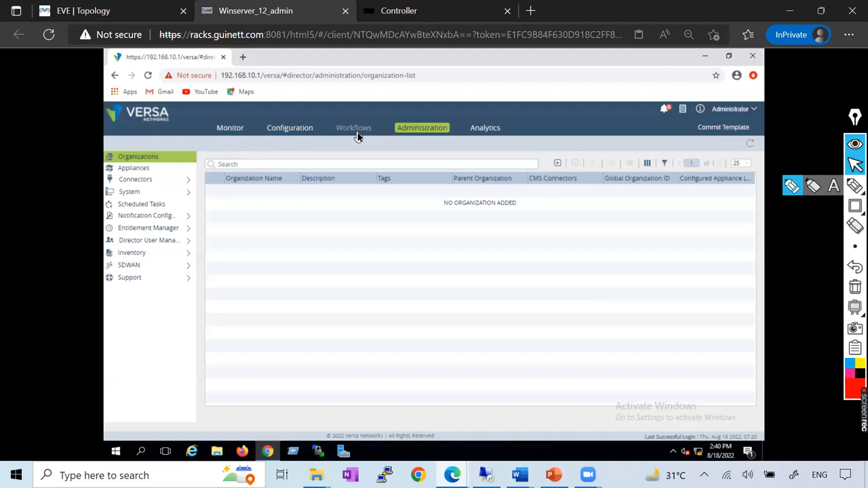
Start deploying a new controller from the workflows, begin creating its provider organization, and name the organization GuiNet_LAB.
left_click(355, 131)
left_click(629, 159)
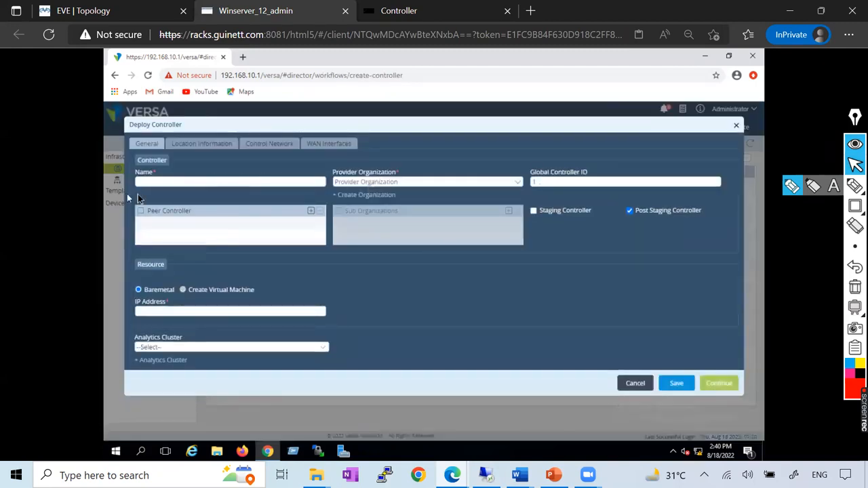
left_click(352, 196)
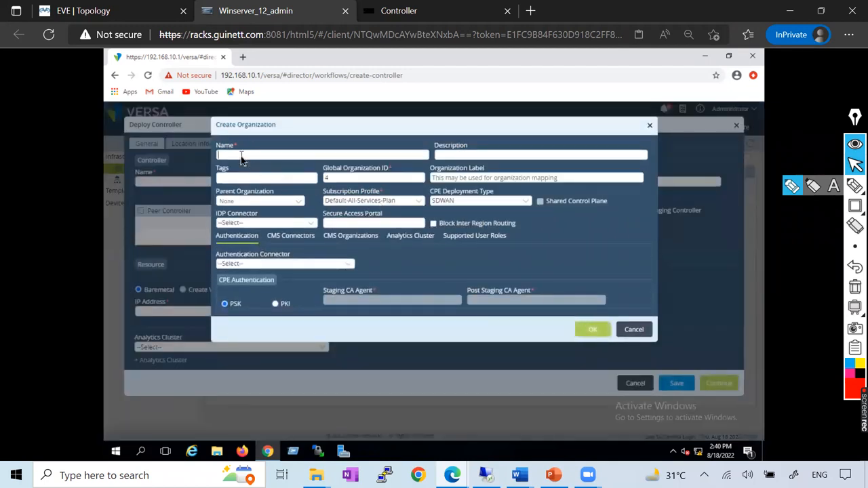
type("LAB1")
left_click_drag(245, 156, 219, 156)
type("C")
Review the Word document's organization creation example, including its name and analytics cluster, and return to the Create Organization form.
key("alt+Tab")
scroll(413, 309, "down", 2)
scroll(414, 307, "up", 3)
scroll(417, 305, "down", 2)
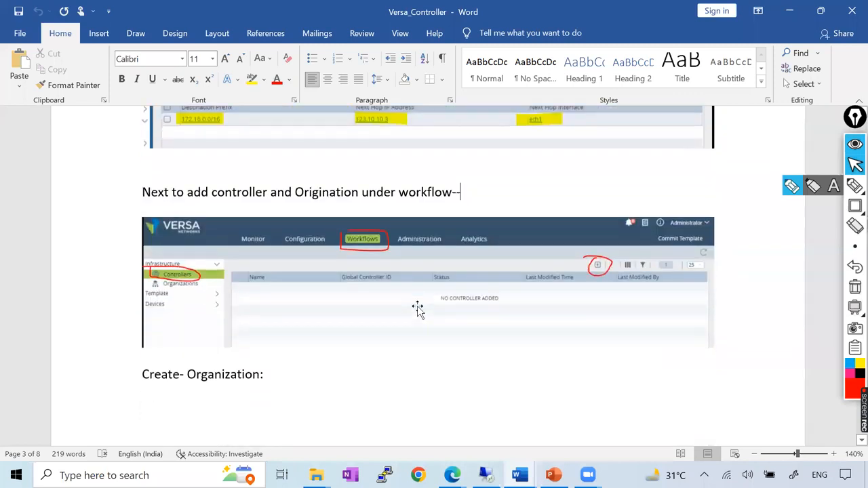
scroll(417, 306, "down", 5)
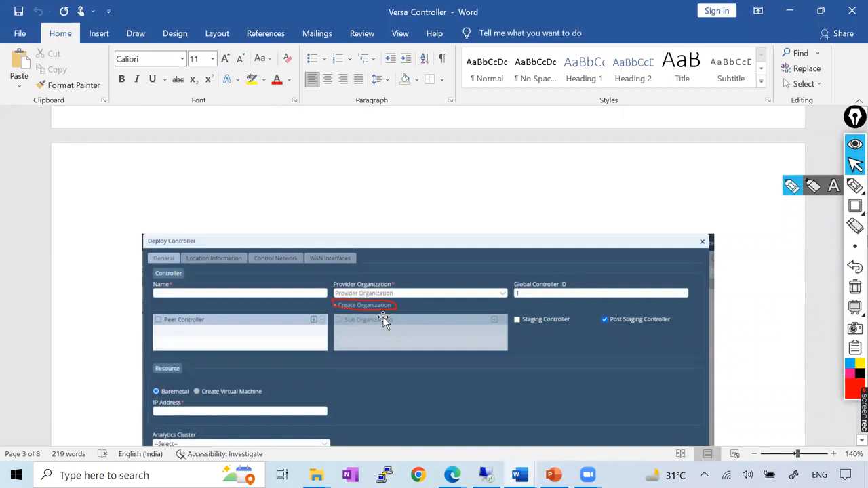
scroll(383, 323, "down", 9)
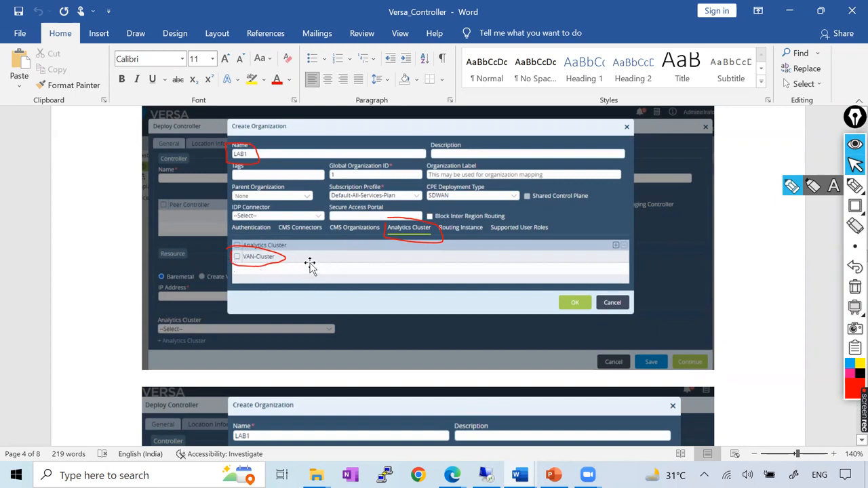
key("alt+Tab")
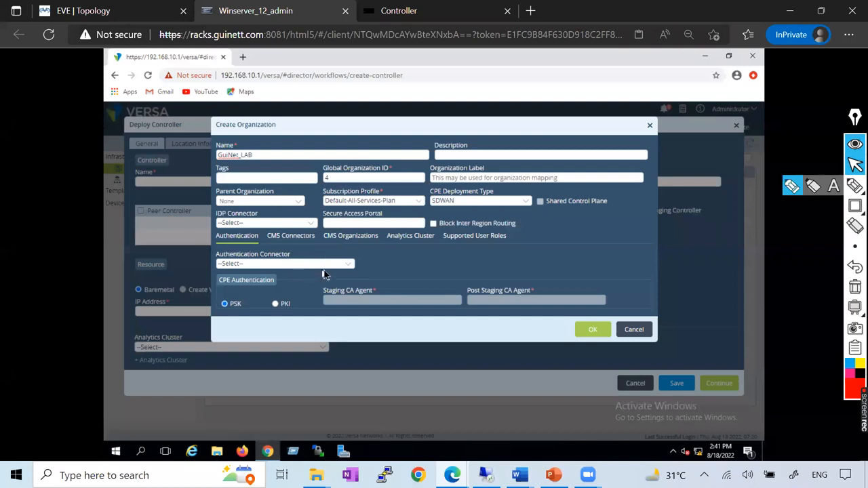
Assign VAN-Cluster as the analytics cluster of the GuiNet_LAB organization, following the Word document's example.
key("alt+Tab")
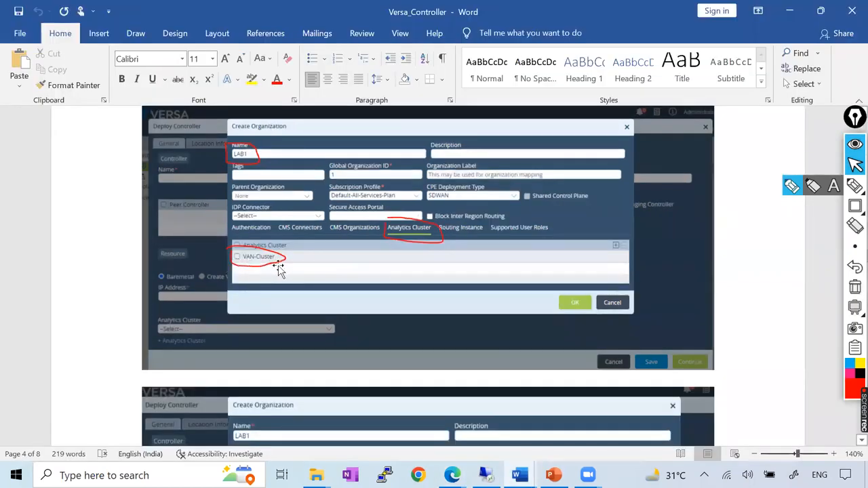
key("alt+Tab")
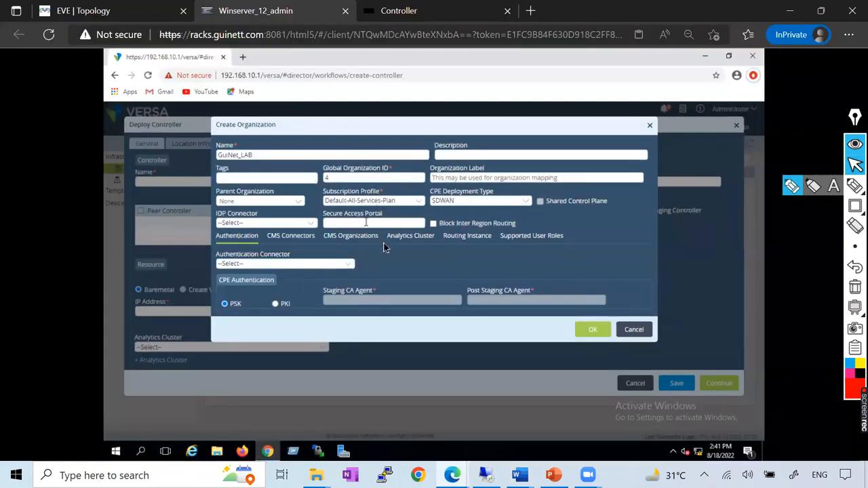
left_click(404, 236)
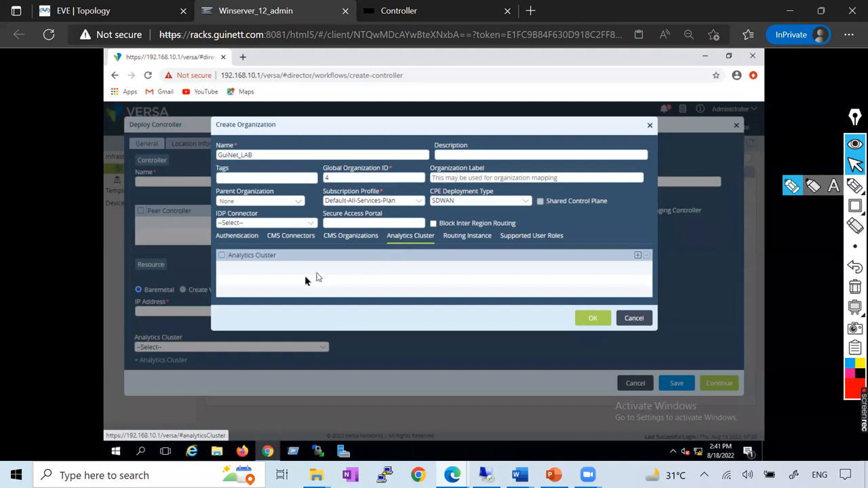
left_click(637, 255)
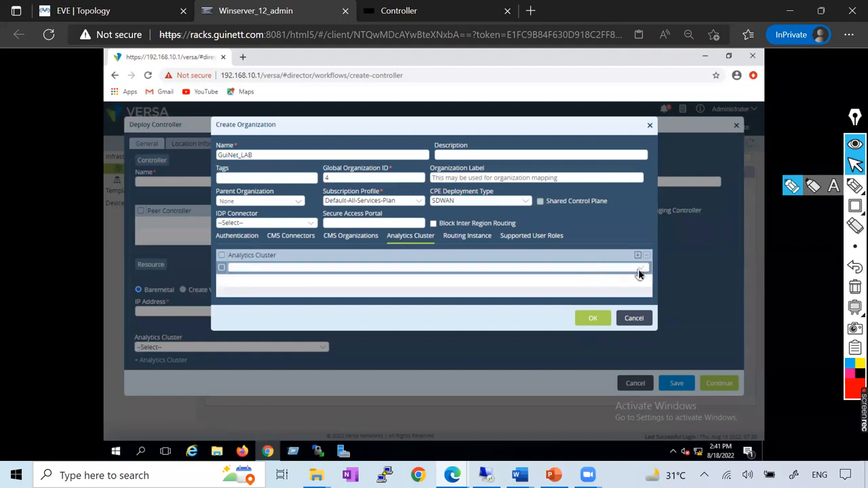
left_click(639, 270)
left_click(253, 282)
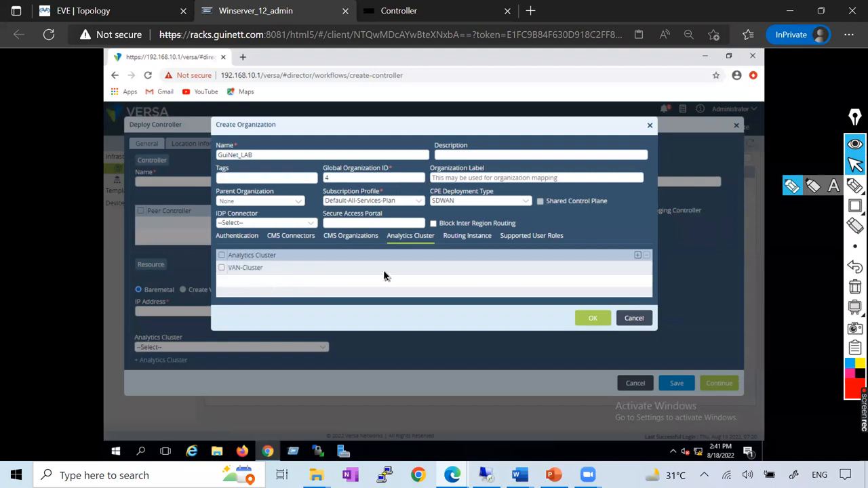
Add all available supported user roles to the GuiNet_LAB organization, compare with the Word document, and confirm creating the organization.
left_click(539, 239)
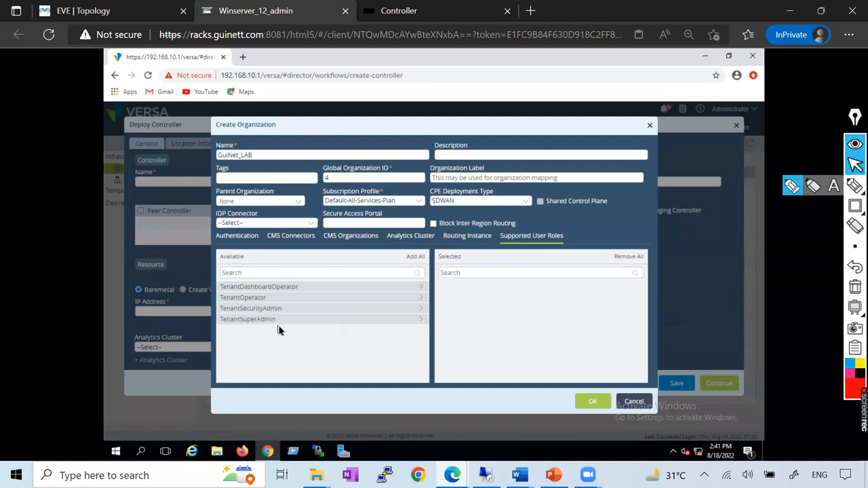
left_click(415, 260)
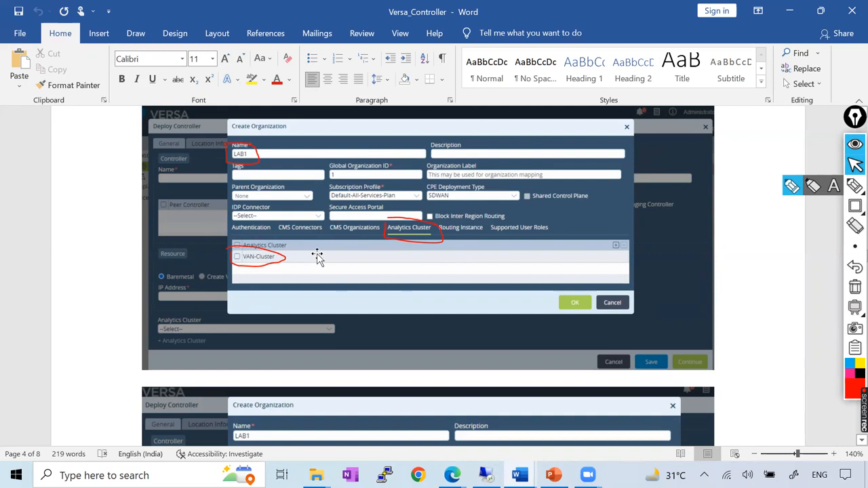
scroll(317, 256, "down", 6)
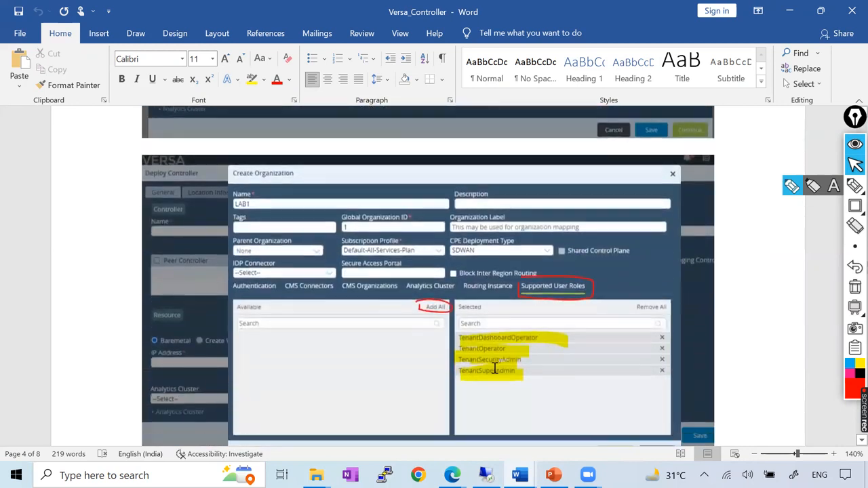
scroll(494, 368, "down", 10)
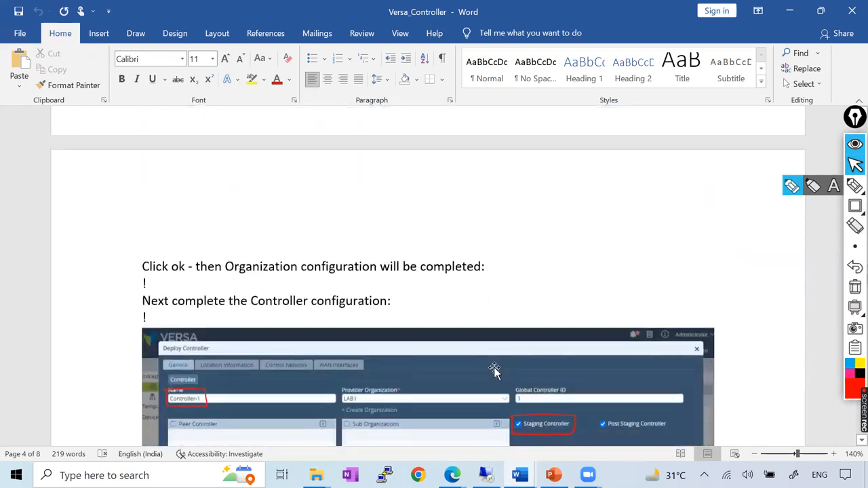
scroll(494, 368, "up", 3)
scroll(495, 368, "down", 1)
scroll(494, 368, "up", 2)
scroll(495, 367, "down", 3)
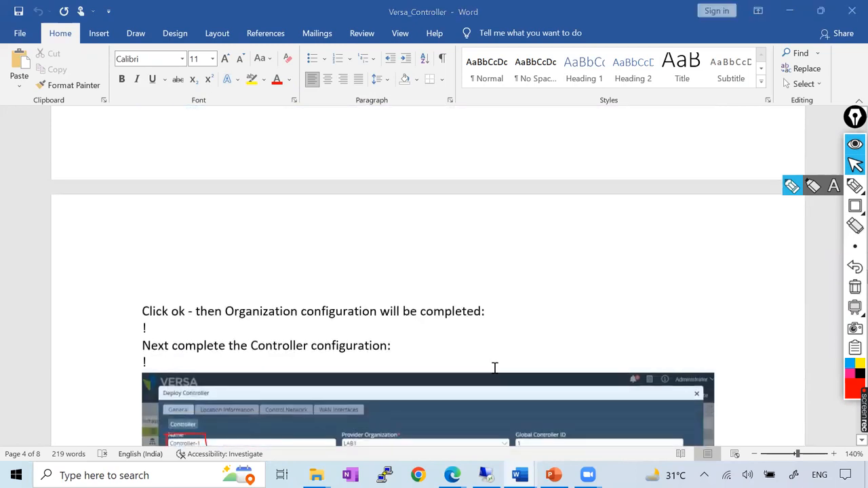
key("alt+Tab")
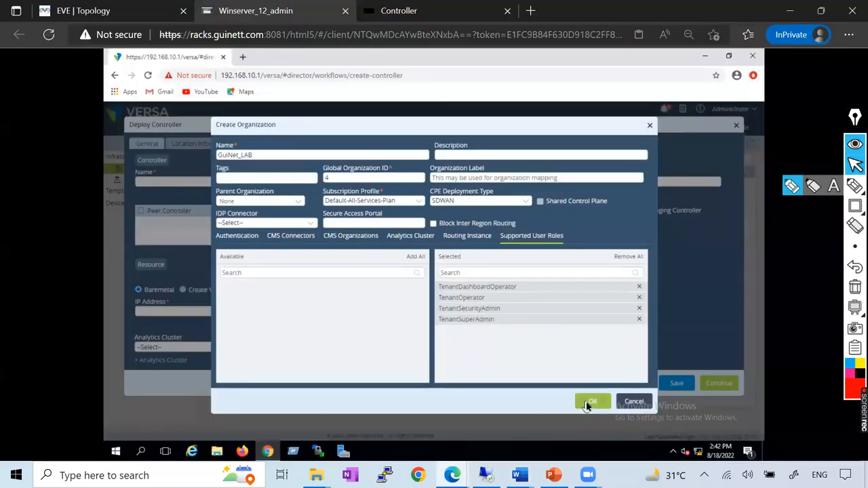
left_click(587, 404)
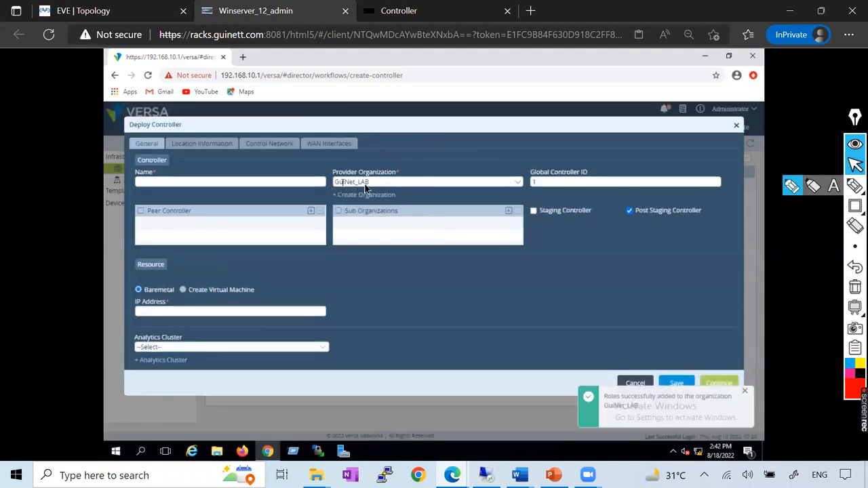
Name the new controller Controller-1 in the Deploy Controller form.
left_click(178, 182)
type("Controller-1")
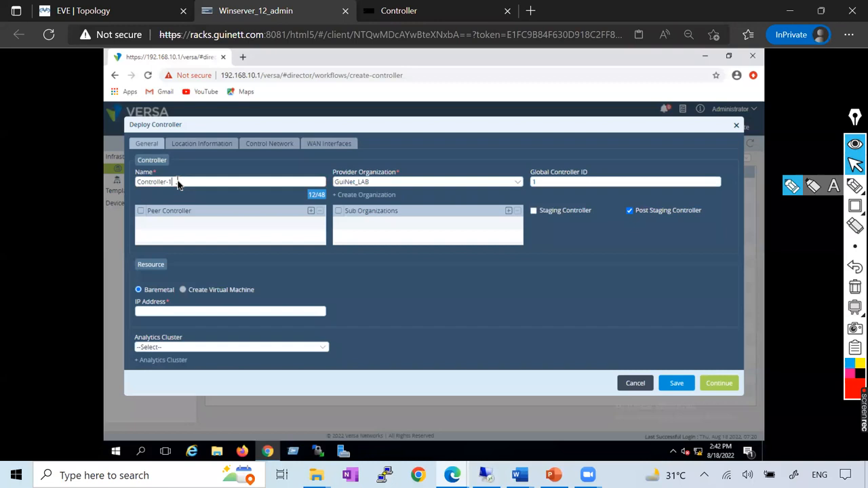
left_click_drag(171, 183, 105, 183)
type("Guinet-Controller")
key("BackSpace")
key("BackSpace")
key("BackSpace")
key("BackSpace")
key("BackSpace")
key("BackSpace")
key("BackSpace")
key("BackSpace")
key("BackSpace")
key("BackSpace")
key("BackSpace")
key("BackSpace")
key("BackSpace")
key("BackSpace")
key("BackSpace")
key("BackSpace")
key("BackSpace")
type("Controller-1")
Check the Word document's controller configuration example and enable the Staging Controller option for Controller-1.
left_click(519, 475)
scroll(292, 289, "down", 5)
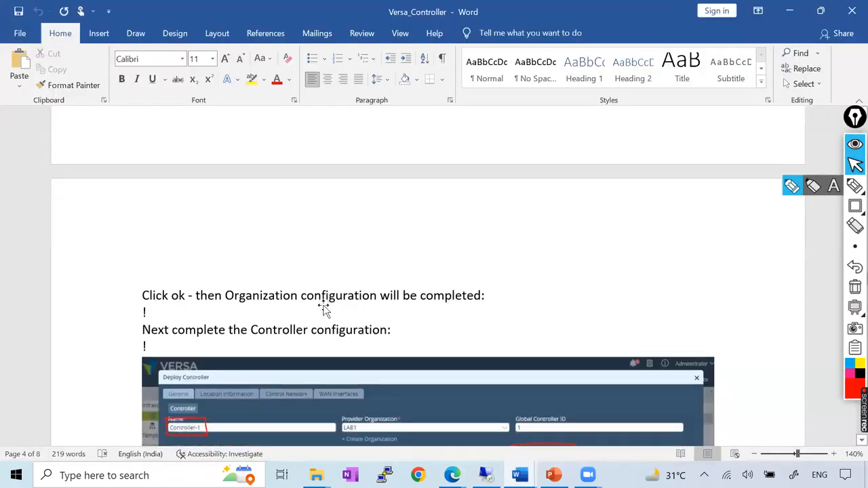
scroll(292, 290, "down", 1)
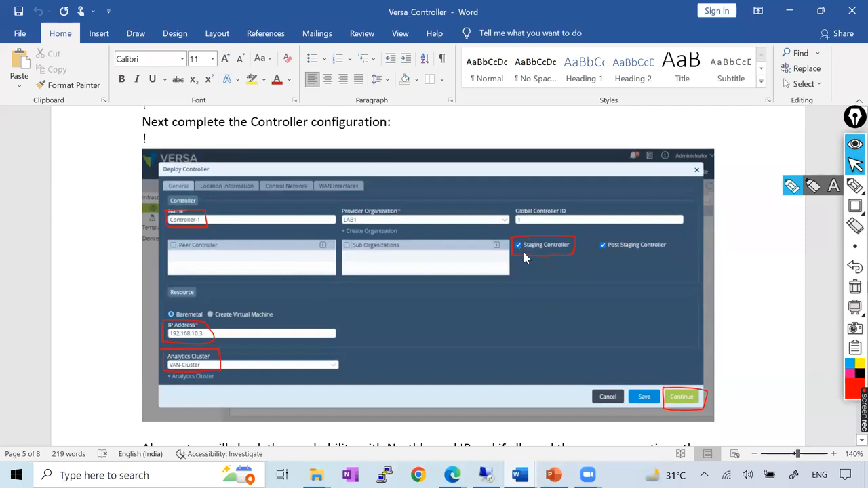
key("alt+Tab")
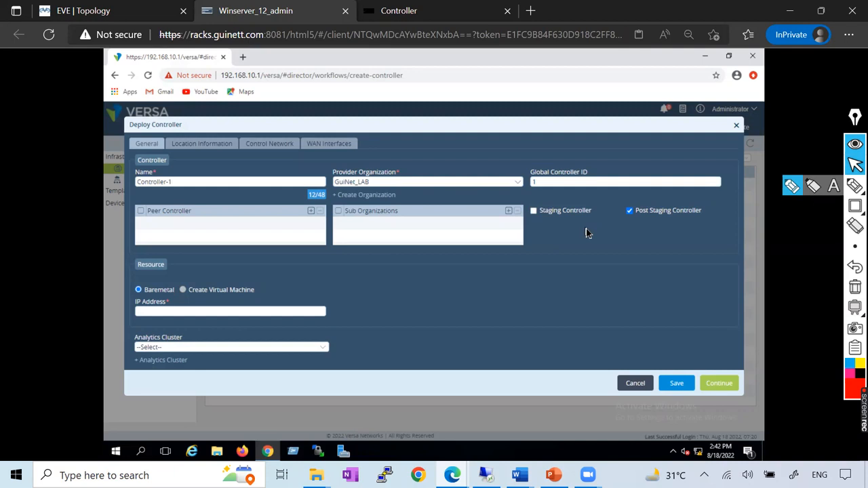
left_click(534, 211)
Check the controller's northbound address in the Word document and EVE topology, and set the baremetal resource IP address to 192.168.10.3.
key("alt+Tab")
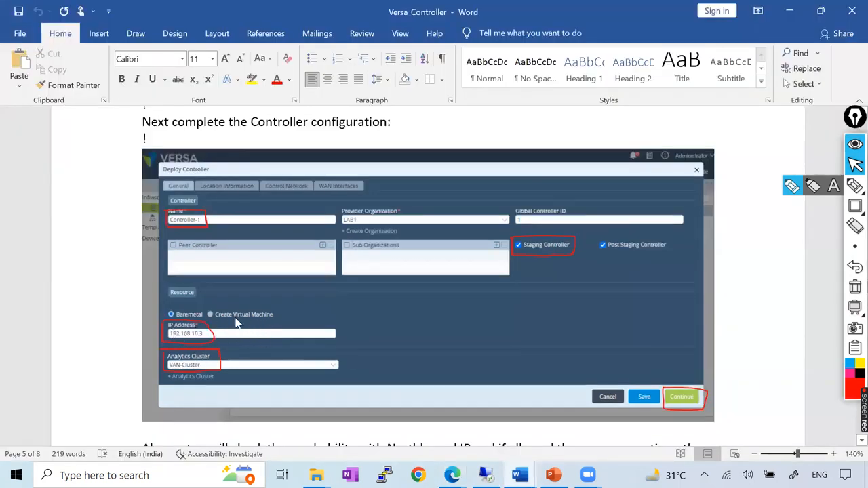
key("alt+Tab")
key("ctrl+shift+Tab")
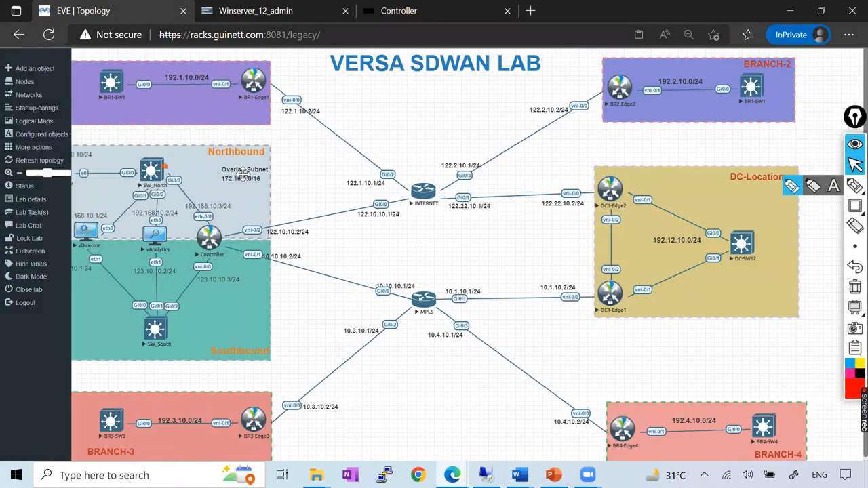
key("alt+Tab")
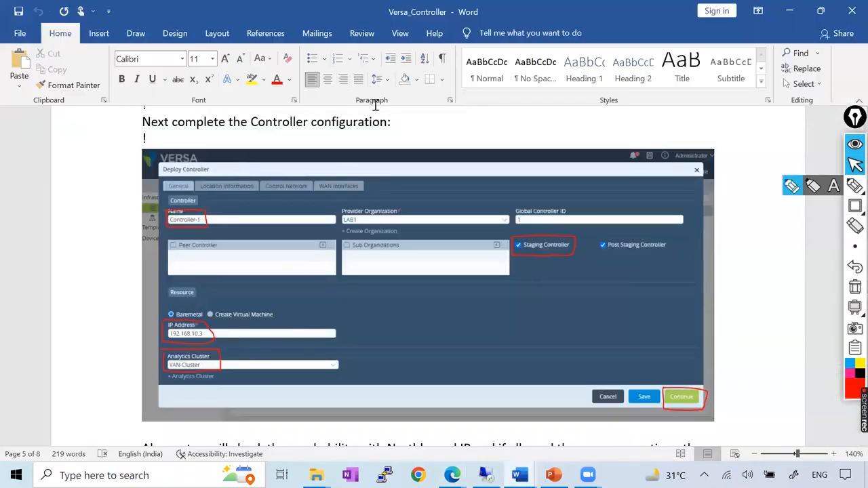
key("alt+Tab")
left_click(285, 15)
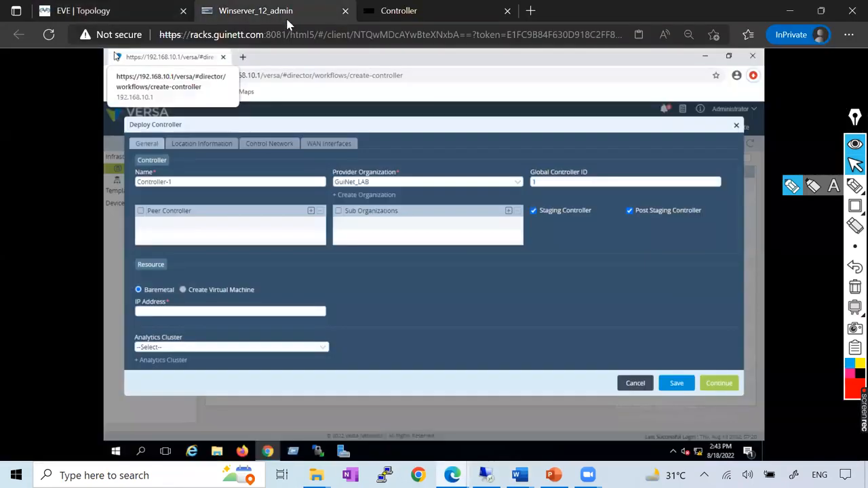
left_click(170, 312)
type("192.1")
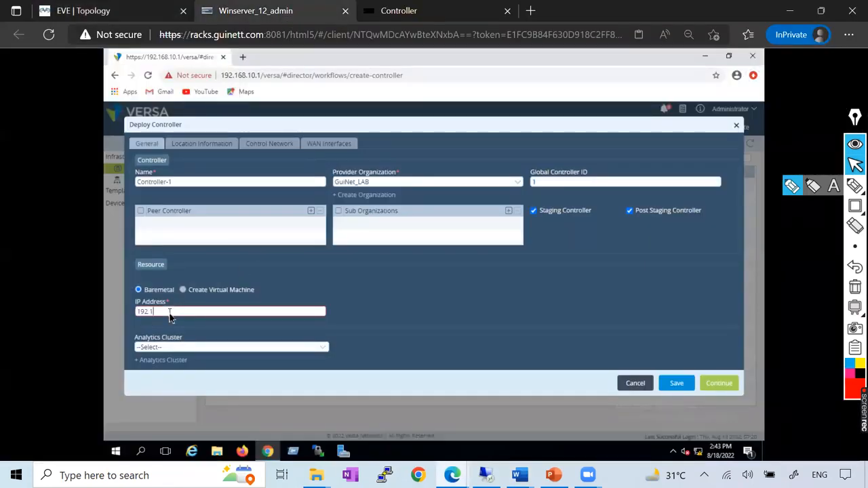
type("68.10.3")
left_click(220, 333)
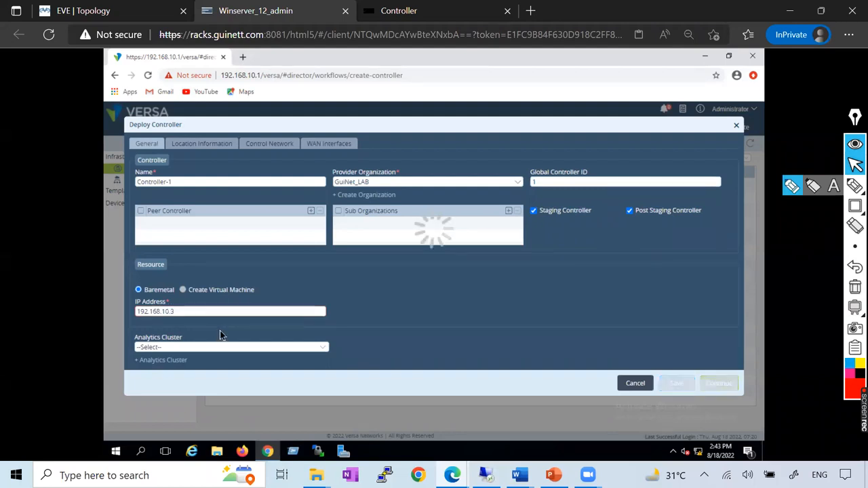
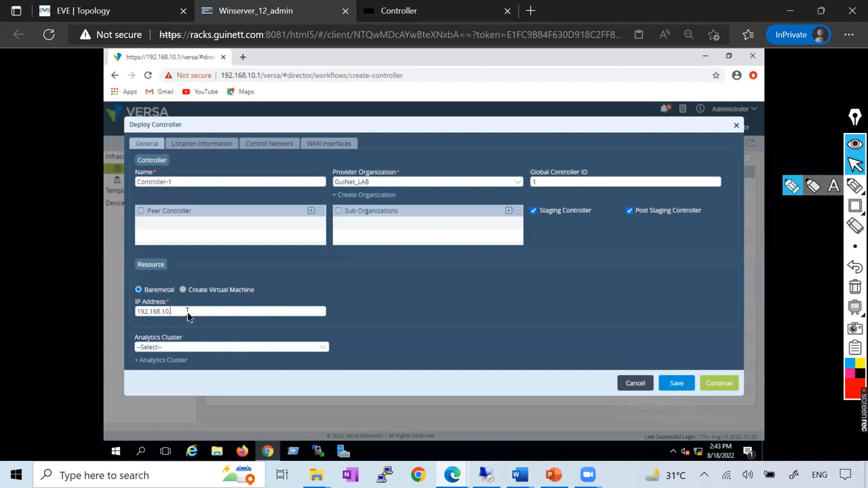
Try 192.168.10.7 as the baremetal resource IP address and set it back to 192.168.10.3.
type("7")
left_click(254, 341)
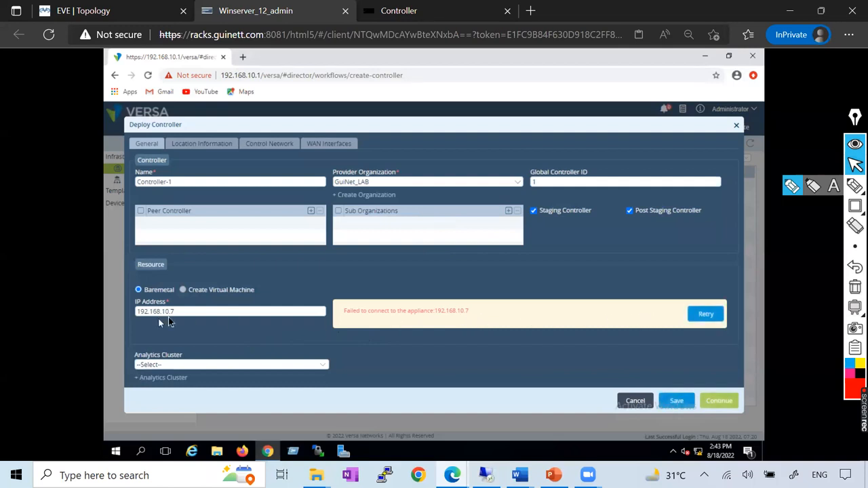
left_click(195, 314)
key("BackSpace")
type("3")
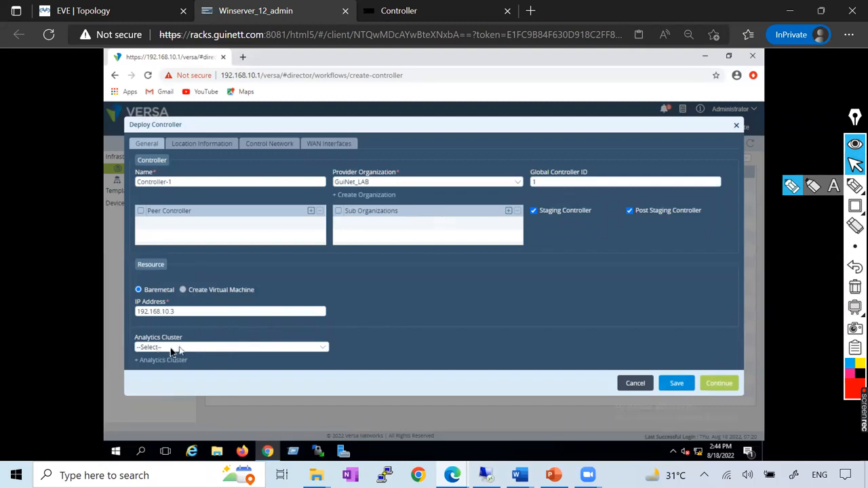
Select VAN-Cluster as the analytics cluster, compare with the Word document, and continue to the location information.
left_click(198, 347)
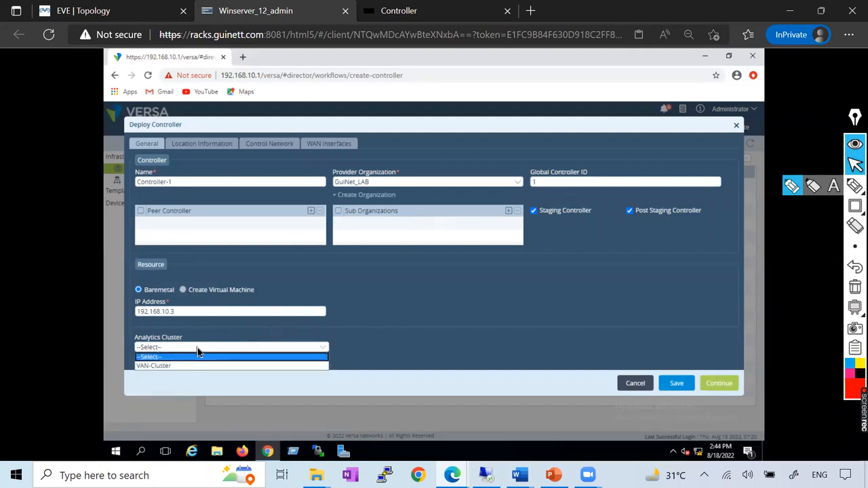
left_click(163, 367)
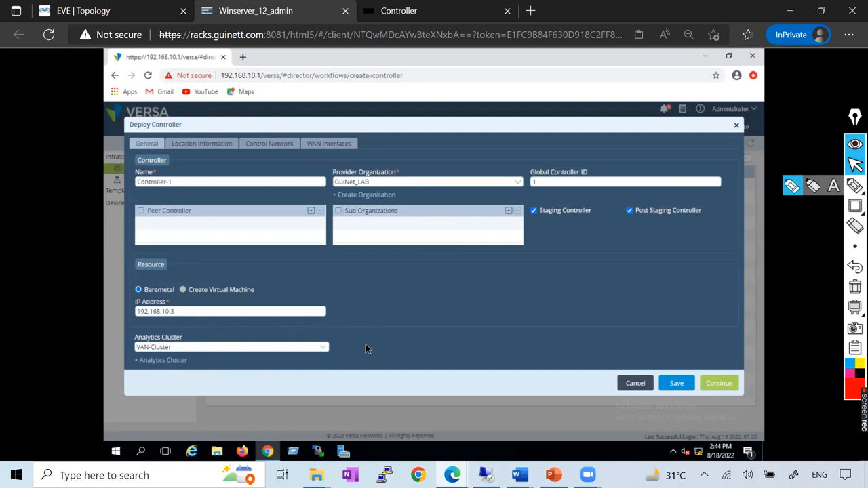
key("alt+Tab")
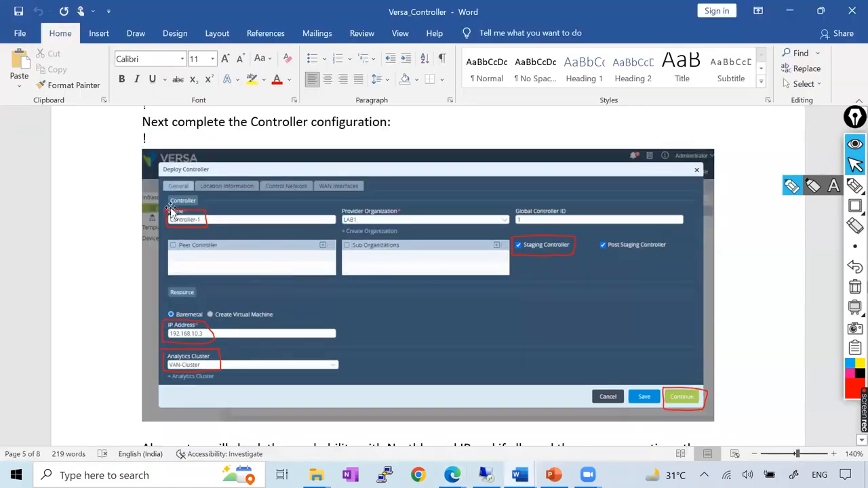
scroll(249, 273, "down", 3)
scroll(245, 268, "down", 3)
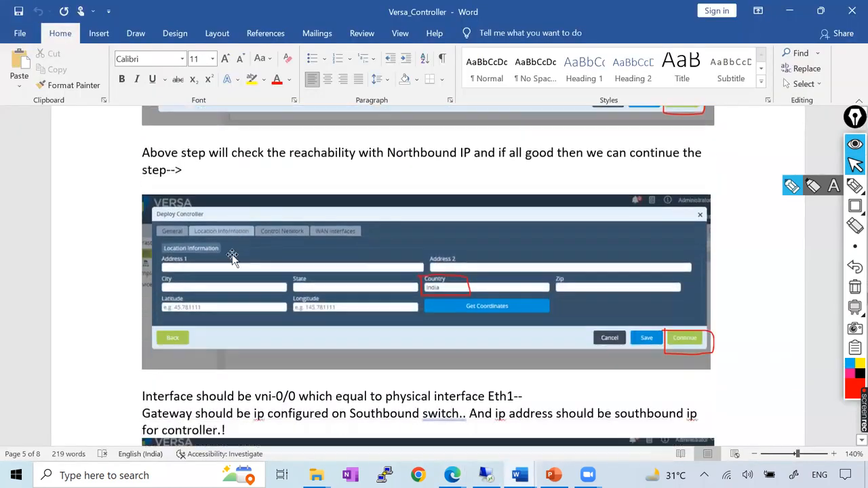
key("alt+Tab")
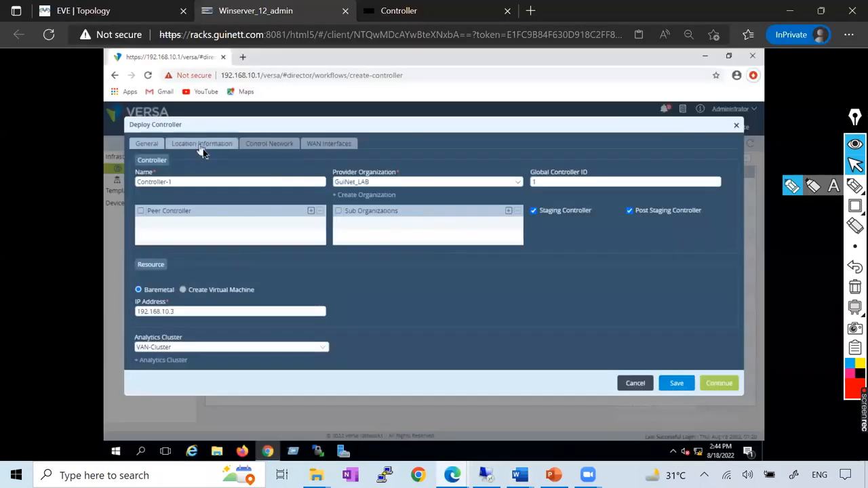
left_click(717, 384)
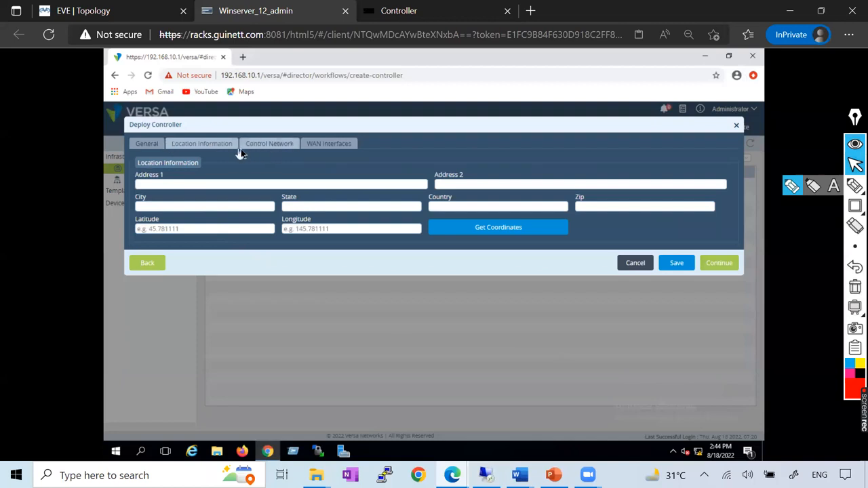
Set the controller's location to country india, state New Delhi, city Delhi and zip 110006, and continue to the control network settings.
left_click(439, 208)
type("india")
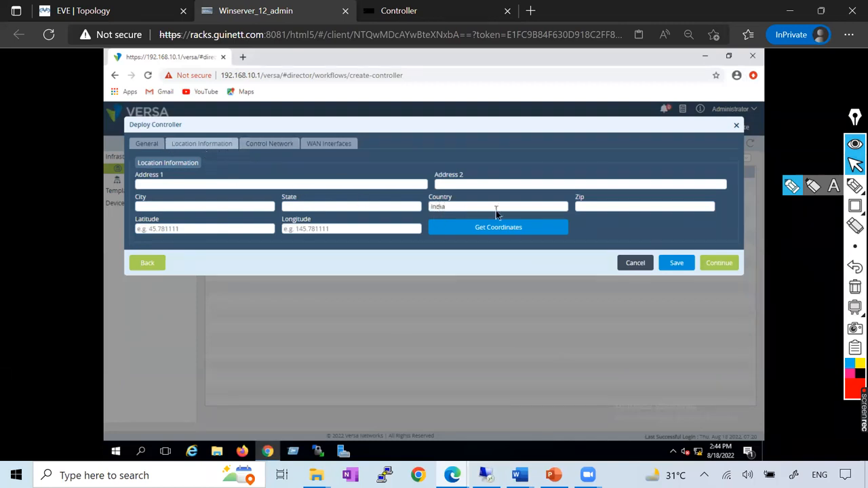
left_click(293, 208)
type("New Delhi")
left_click(208, 207)
type("Delhi")
left_click(619, 209)
type("110006")
left_click(720, 265)
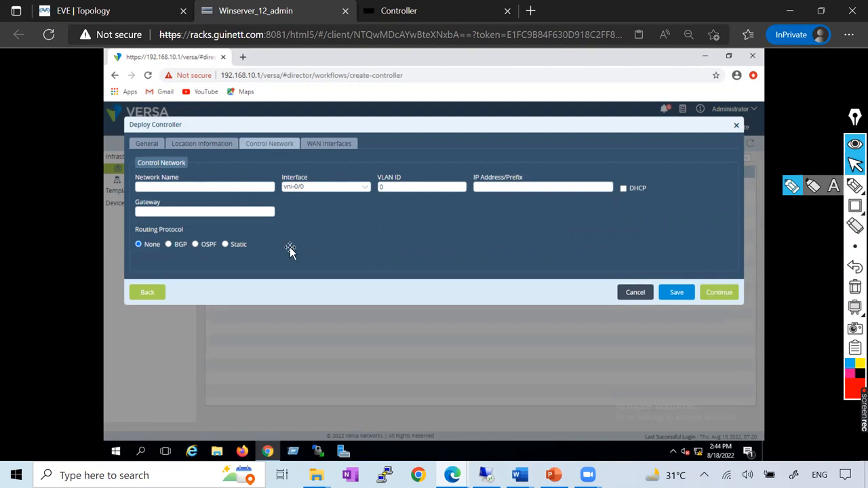
Examine the controller's southbound connection in the EVE topology and the control network example in the Word document.
key("alt+Tab")
key("alt+Tab")
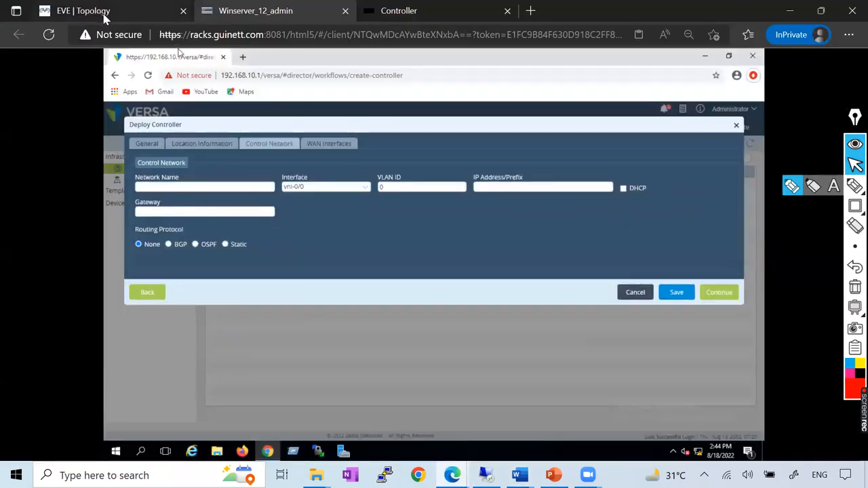
left_click(146, 11)
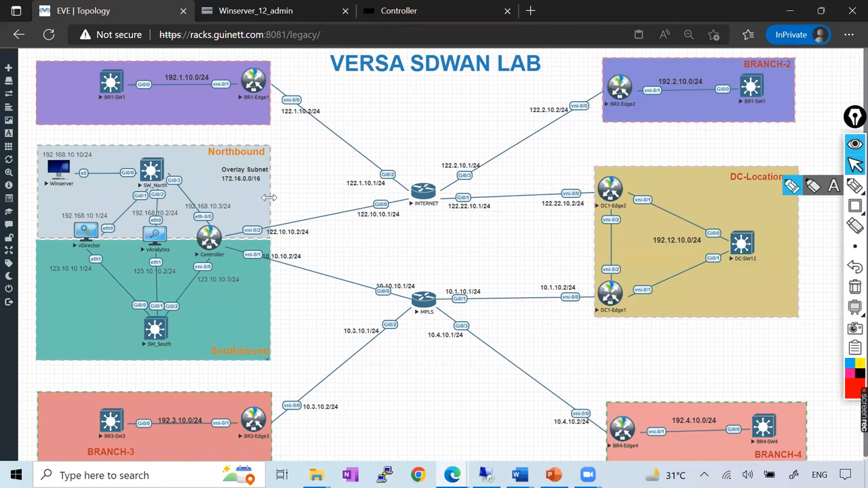
left_click(276, 15)
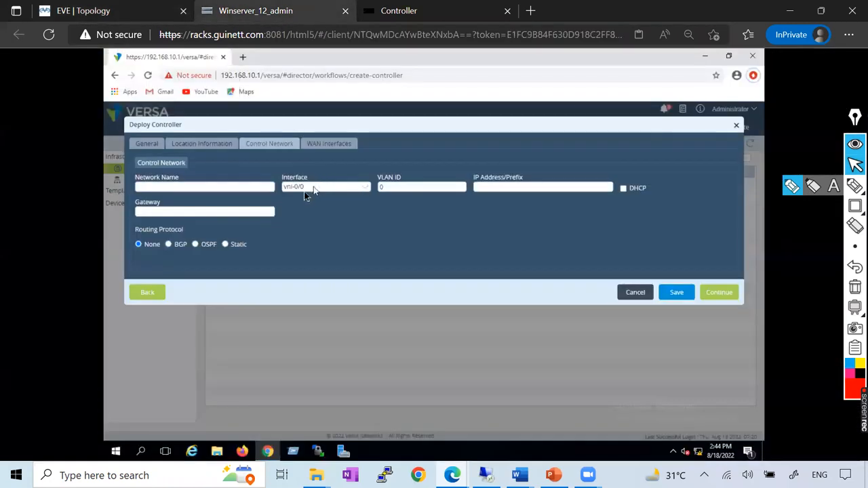
left_click(519, 476)
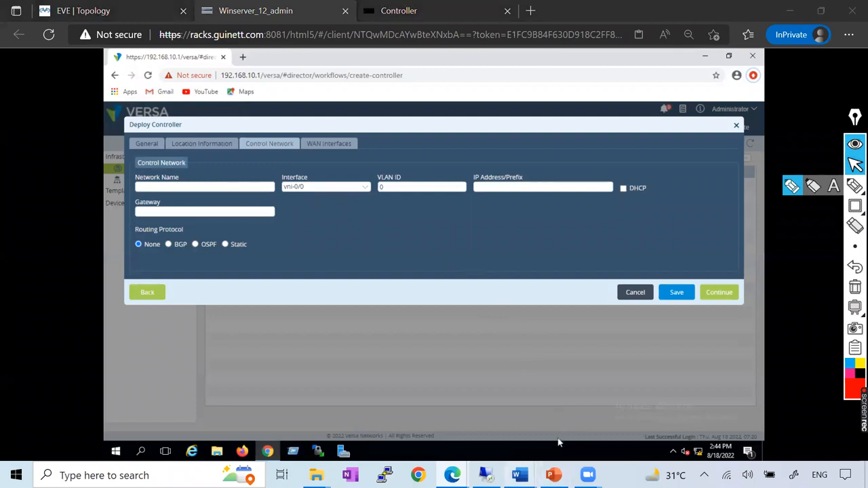
left_click(658, 410)
scroll(368, 242, "down", 5)
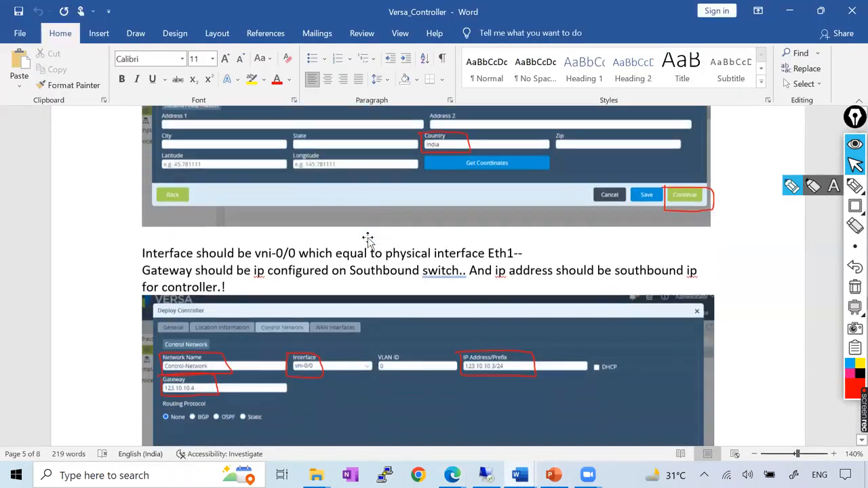
key("alt+Tab")
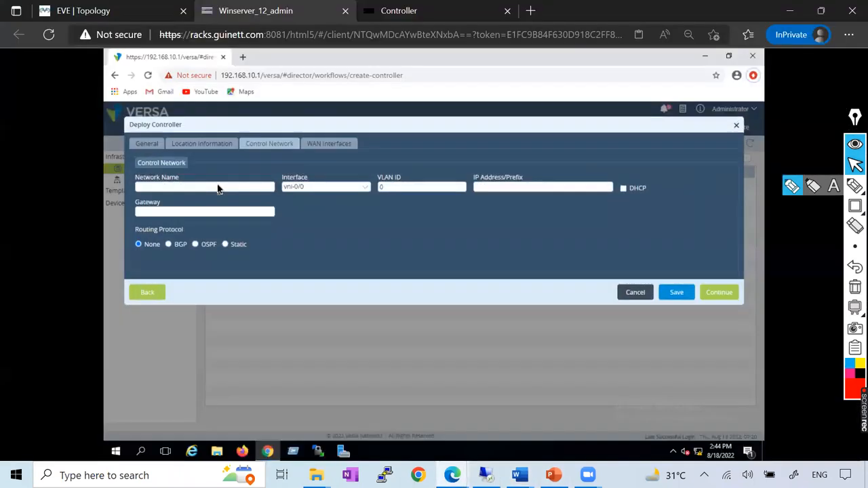
key("alt+Tab")
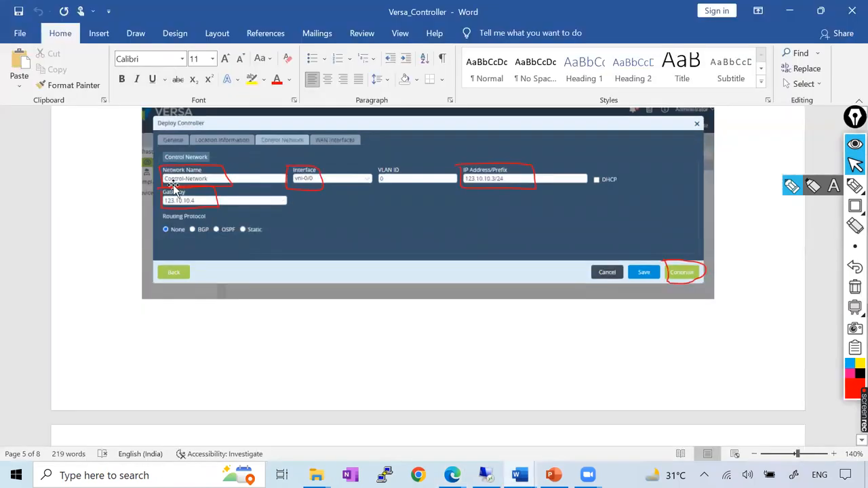
Name the controller's control network Control-Network.
key("alt+Tab")
left_click(201, 192)
type("Control")
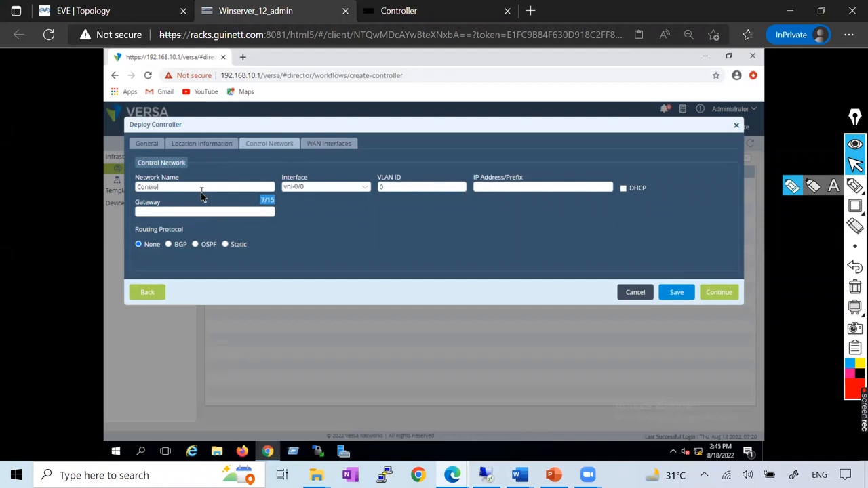
type("Network")
Check the control network address in the Word document and trace the controller's northbound and southbound links in the EVE topology.
key("alt+Tab")
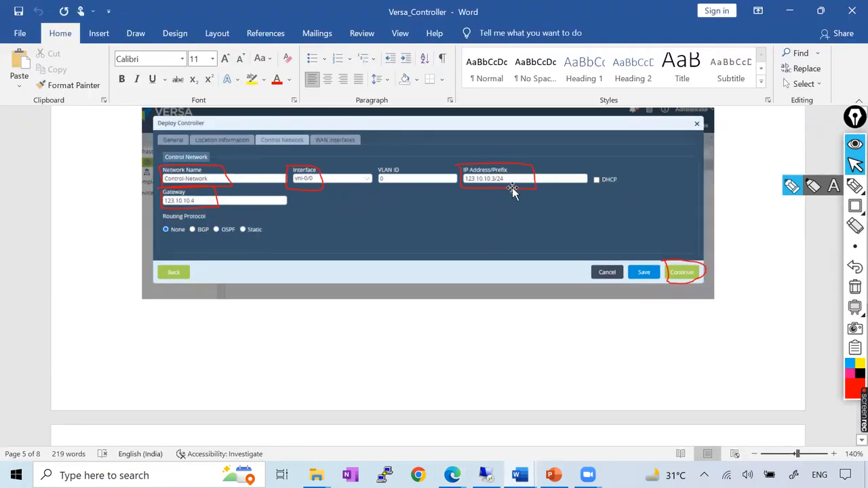
key("alt+Tab")
left_click(99, 12)
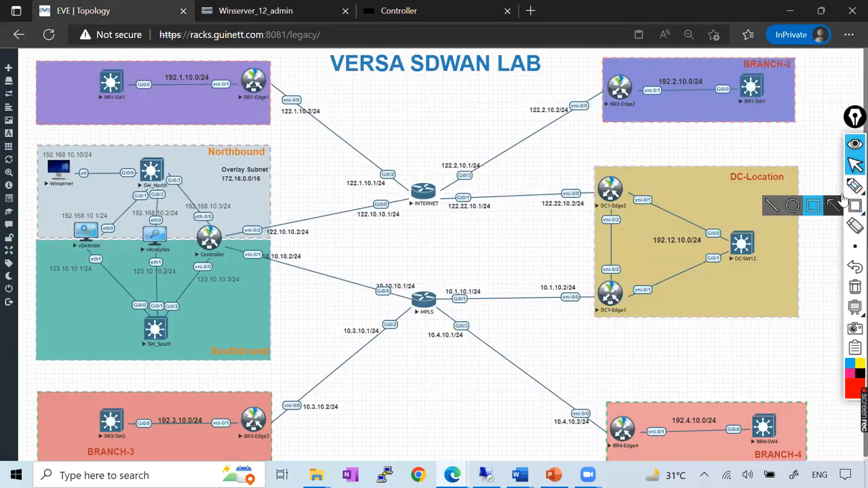
left_click(792, 187)
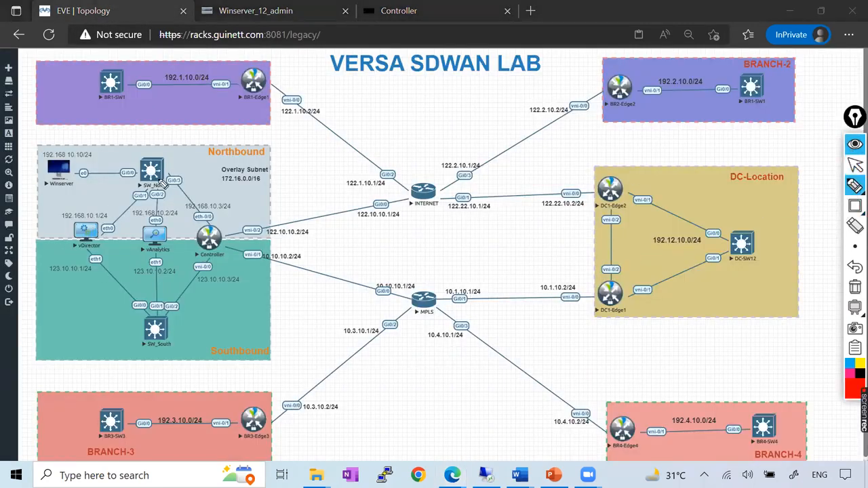
left_click_drag(164, 175, 208, 231)
left_click_drag(211, 248, 166, 319)
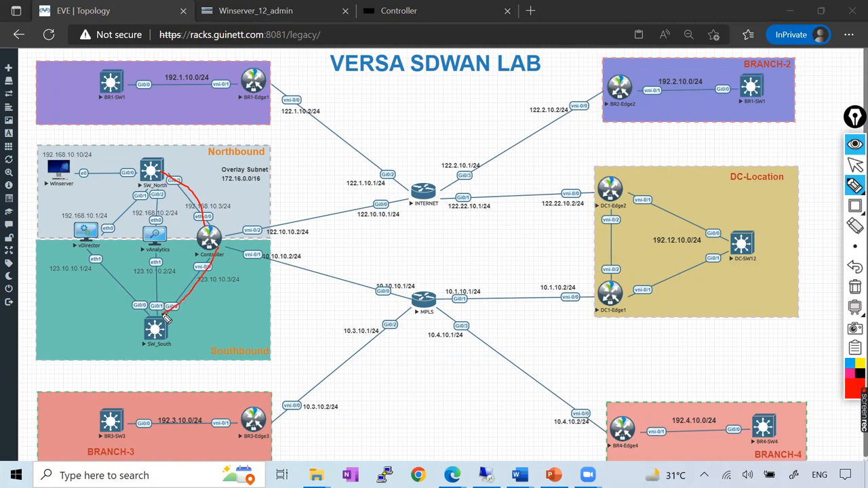
left_click(853, 286)
left_click(855, 164)
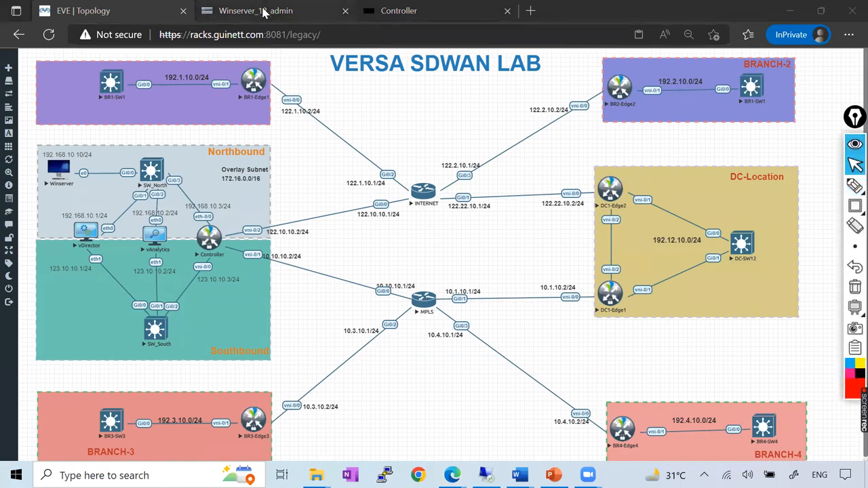
Set the control network's IP address and prefix to 123.10.0.3/24 in the Deploy Controller form.
left_click(262, 11)
left_click(498, 188)
type("1")
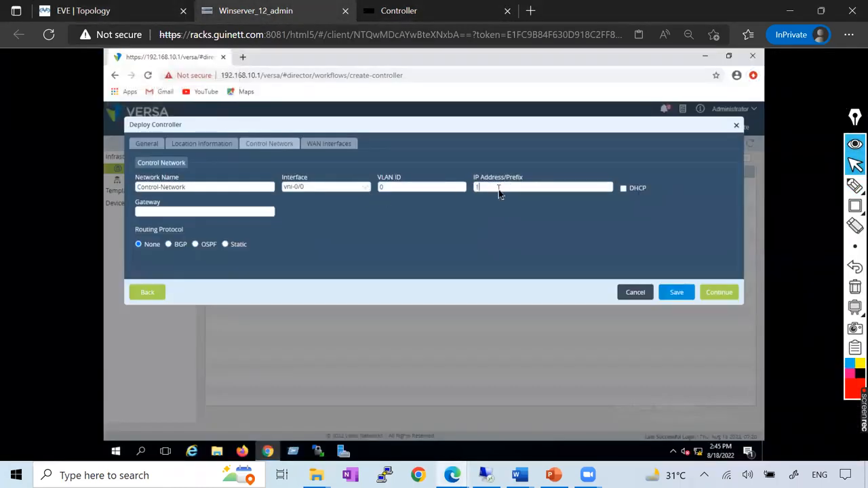
type("23.10.0.3/24")
Check the control network gateway in the Word document and open the SW_South switch console from the EVE topology.
mouse_move(519, 474)
left_click(667, 417)
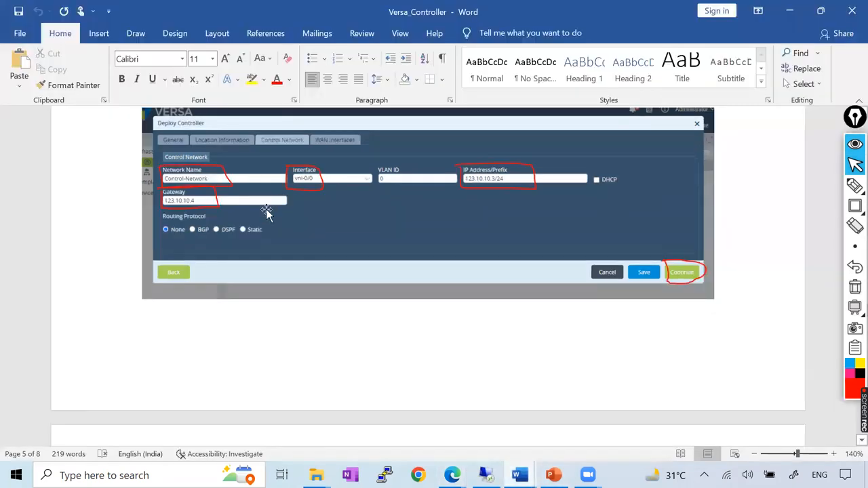
key("alt+Tab")
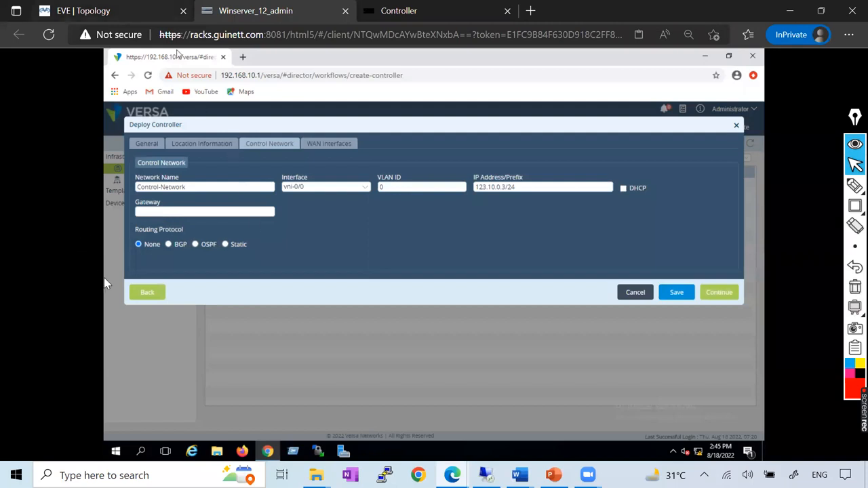
key("alt+Tab")
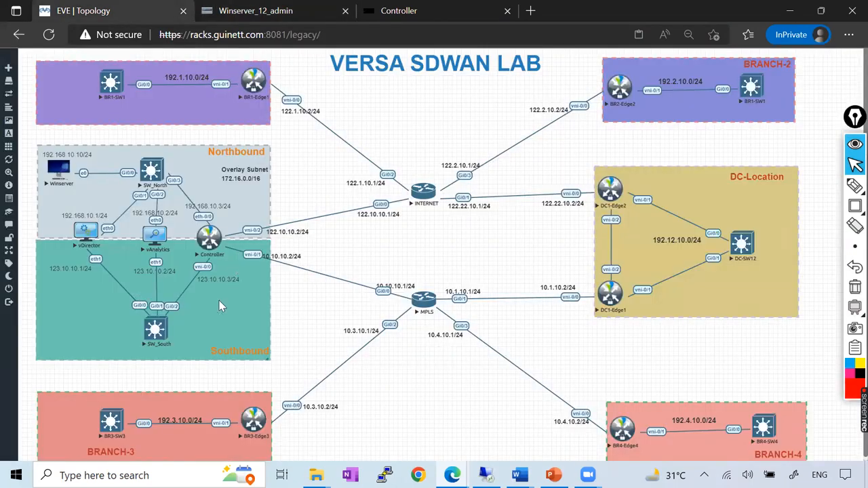
left_click(157, 334)
left_click_drag(414, 99, 476, 176)
key("Return")
key("Return")
key("Return")
key("Return")
key("Return")
key("Return")
key("Return")
key("Return")
key("Return")
key("Return")
key("Return")
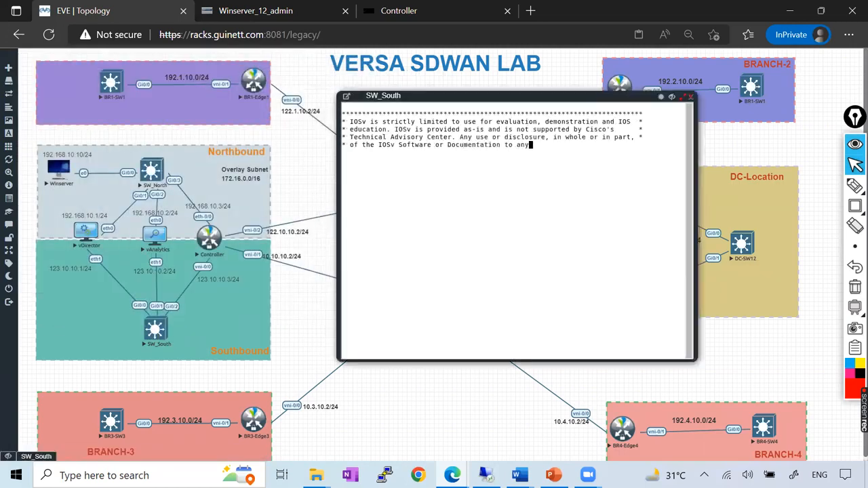
Enter privileged mode on SW_South and list its VLANs with sh vlan bri.
type("en")
key("Return")
key("Return")
key("Return")
type("s")
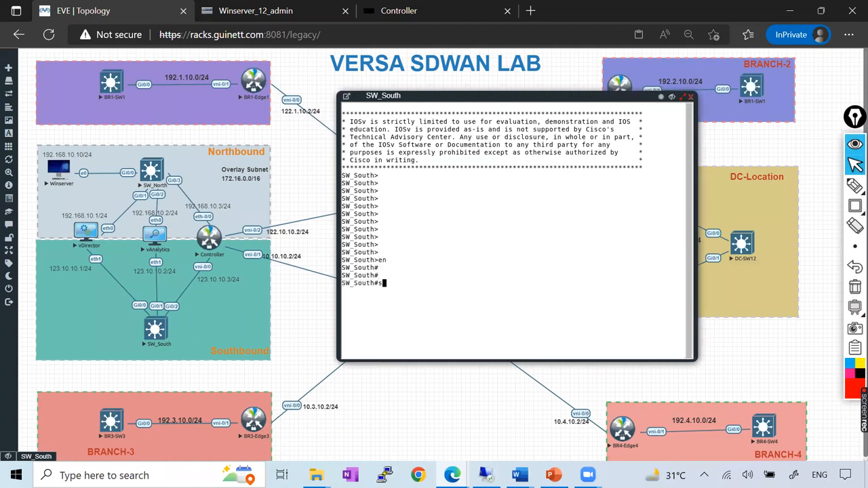
type("h vlan bru")
key("Tab")
key("Return")
key("Up")
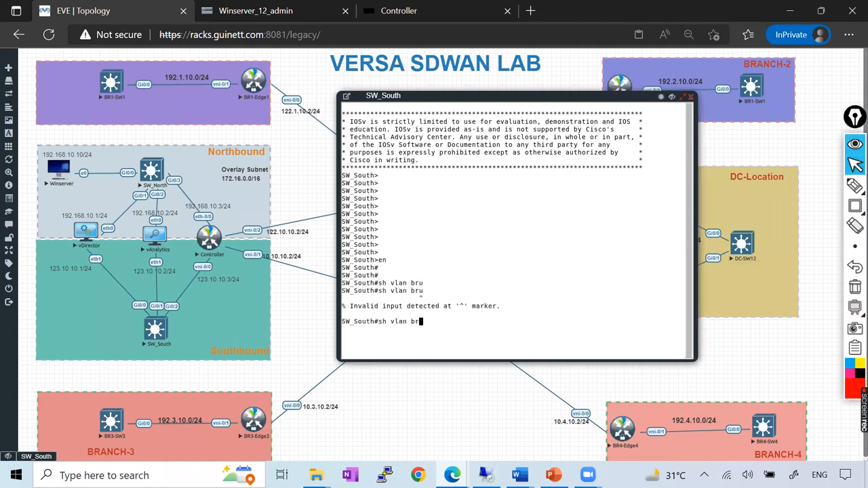
key("Return")
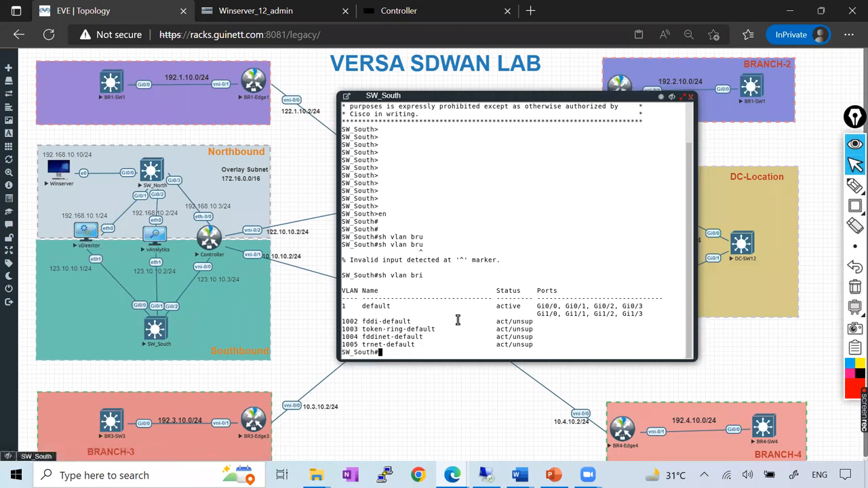
Assign IP address 192.168.10.4 with mask 255.255.255.0 to the VLAN 1 interface of SW_South.
type("conf t")
key("Return")
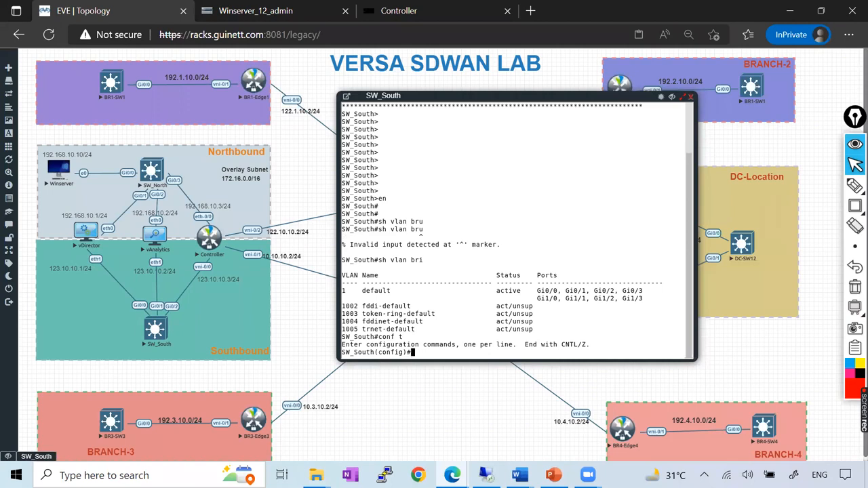
type("int vlan 1")
key("Return")
type("ip add")
key("Tab")
type("192")
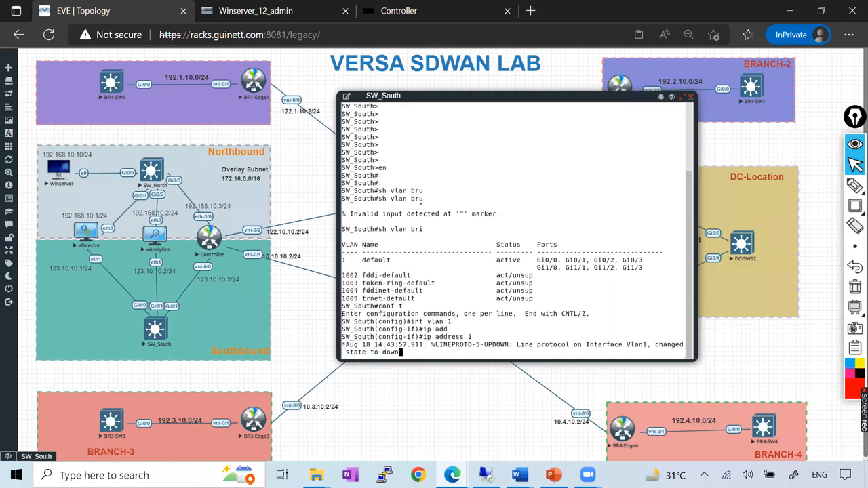
type(".168.10.4 255.255.255.0")
key("Return")
Enable the VLAN 1 interface on SW_South with no shutdown and save the configuration with do wr.
type("no shu")
key("Tab")
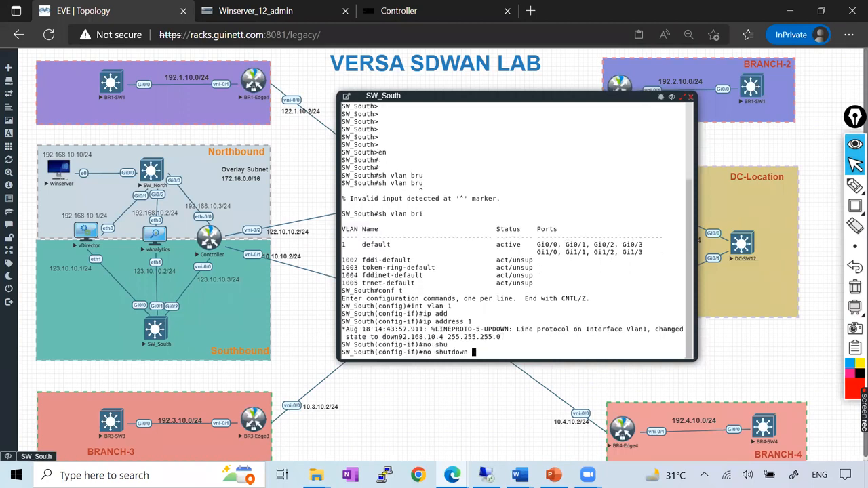
key("Return")
key("Return")
key("Return")
key("Return")
key("Return")
type("do wr")
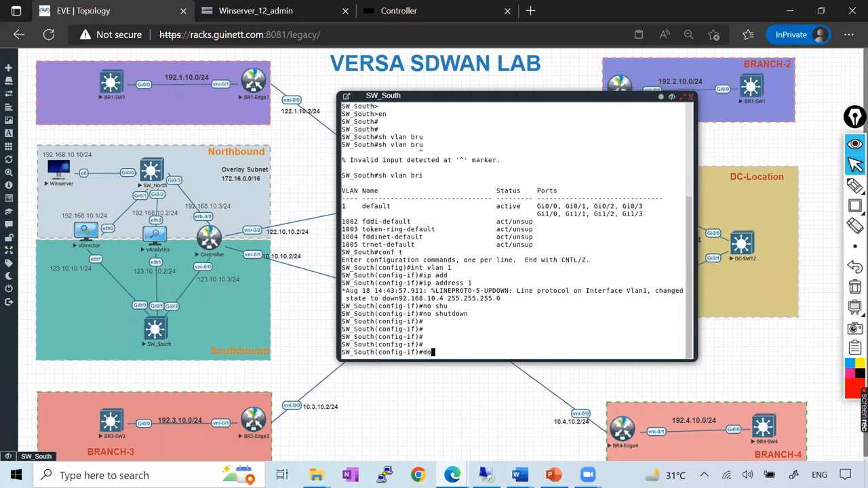
key("Return")
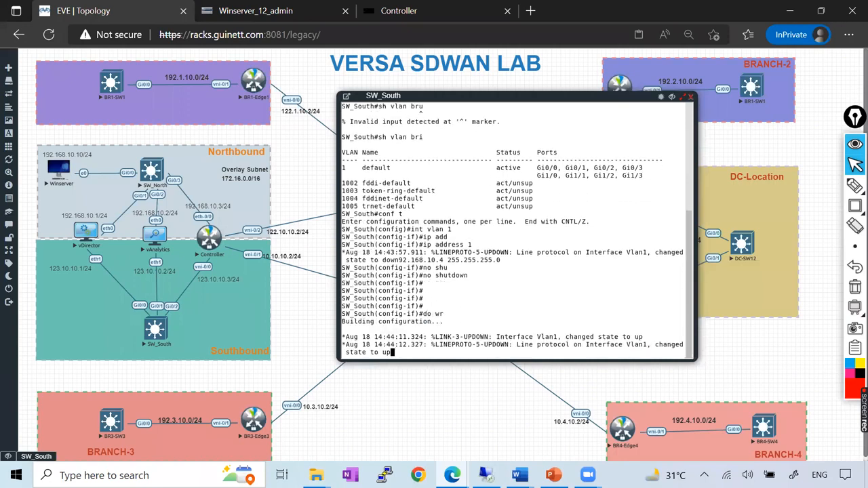
Leave configuration mode on SW_South, check the interface addresses with sh ip int bri, and close the console.
key("ctrl+z")
key("Return")
key("Return")
key("Return")
key("Return")
key("Return")
key("Return")
key("Return")
key("Return")
key("Return")
key("Return")
key("Return")
key("Return")
type("sh ip int bru")
key("Return")
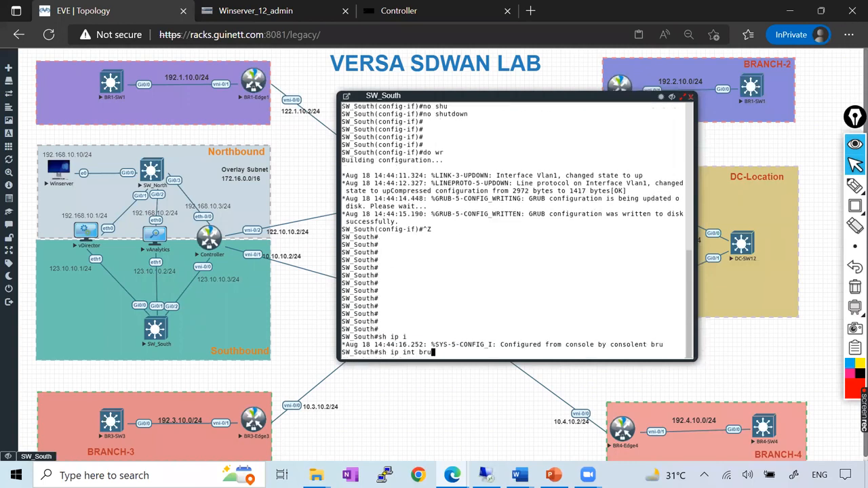
key("Up")
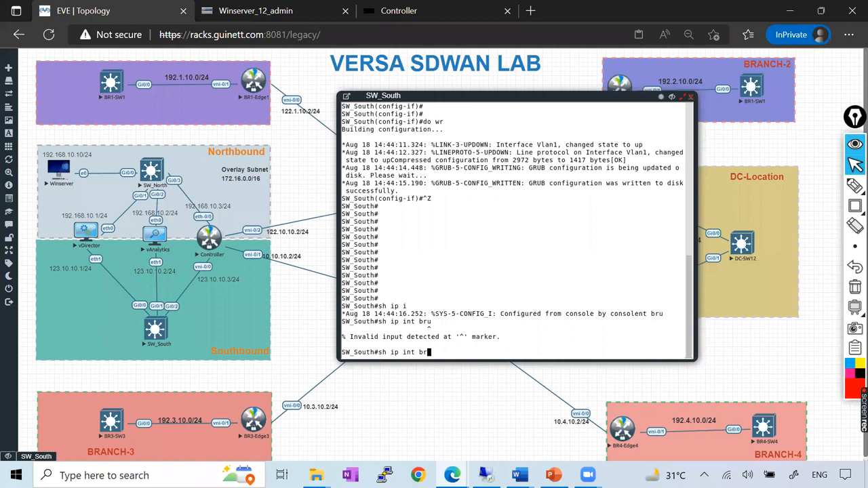
type("i")
key("Return")
left_click_drag(350, 343, 478, 344)
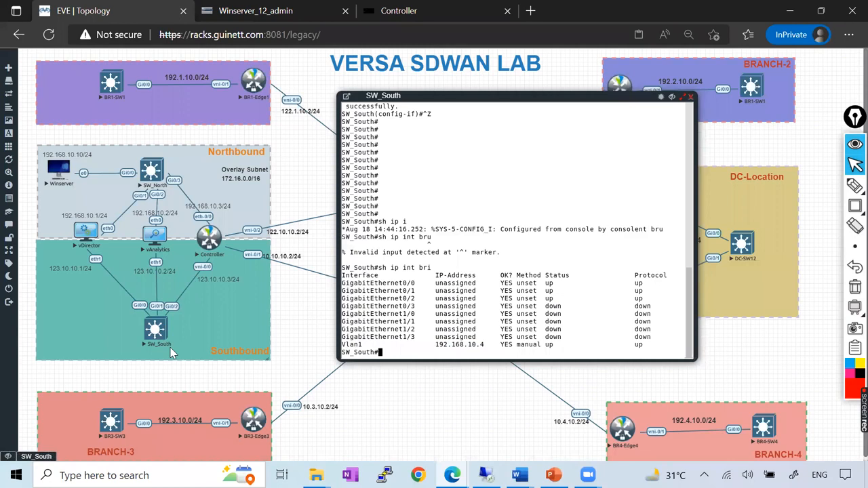
left_click(683, 96)
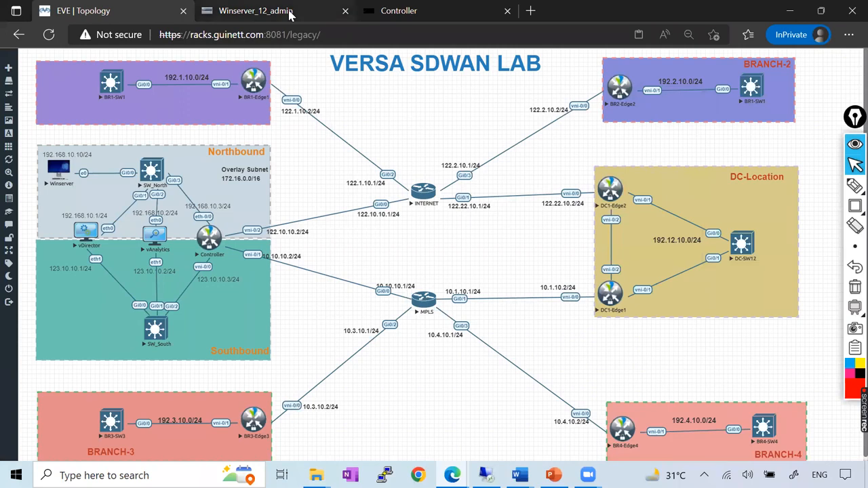
Reopen the SW_South console from the EVE topology and list the interface addresses with sh ip int brief.
left_click(292, 11)
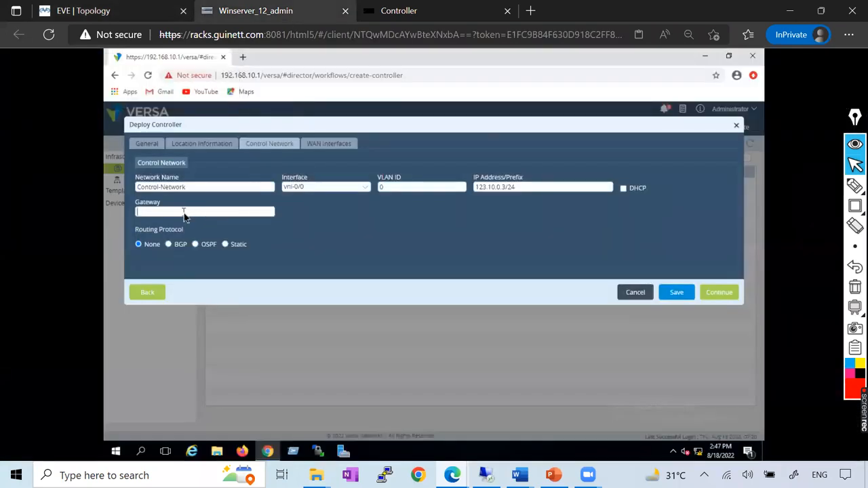
left_click(121, 14)
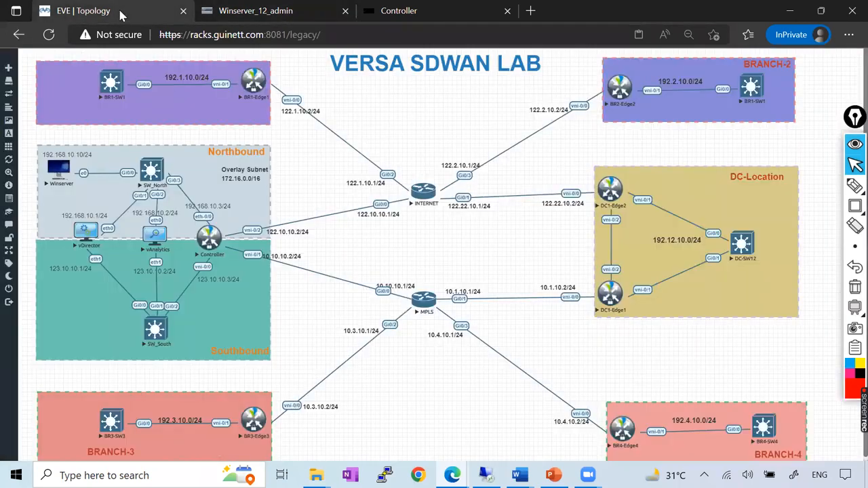
left_click(156, 332)
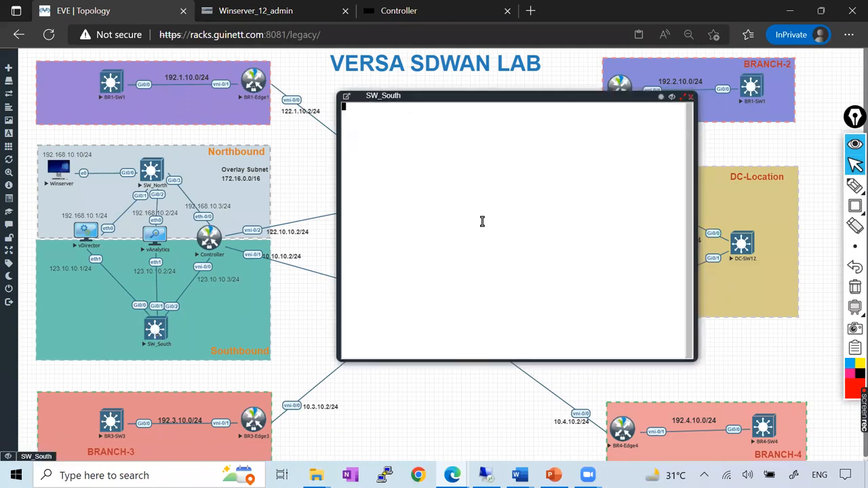
key("Return")
key("Return")
key("Return")
key("Return")
type("sh ip i")
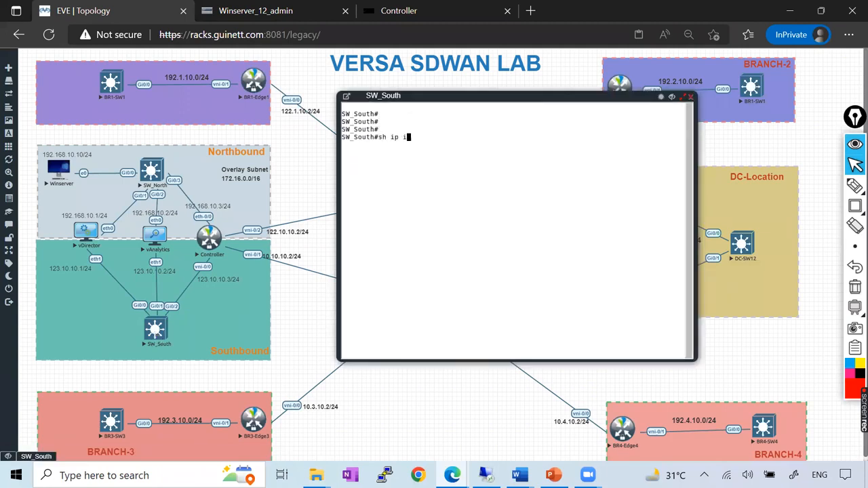
type("nt bri")
key("Tab")
key("Return")
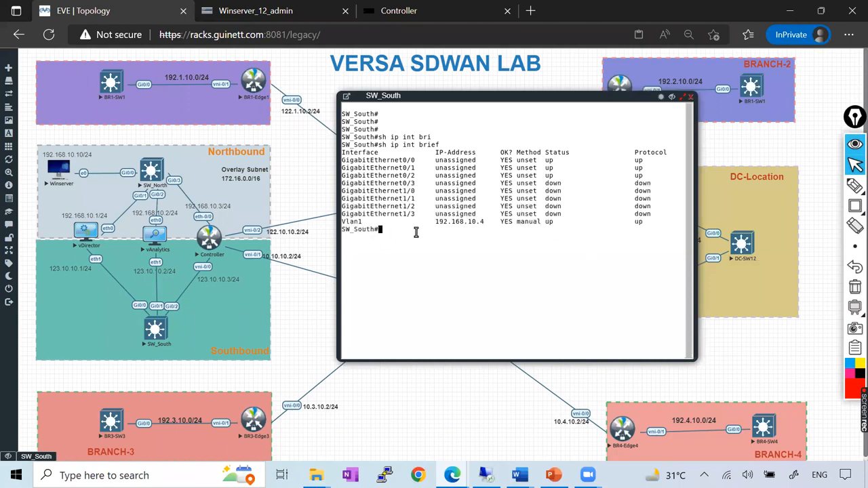
Change the VLAN 1 interface address on SW_South to 123.10.10.4 with mask 255.255.255.0.
type("outh#conf t")
key("Return")
type("int vl")
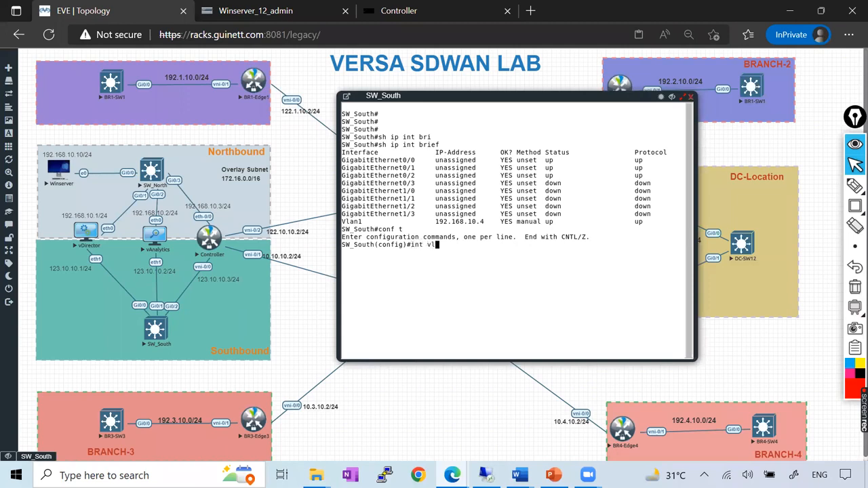
type("1")
key("Return")
type("ip add")
key("Tab")
type("123.10.10.4 255.255.255.0")
key("Return")
Issue no shutdown on SW_South's VLAN 1 interface and write the new configuration to memory.
type("no shu")
key("Tab")
key("Return")
key("Return")
type("do wr")
key("Return")
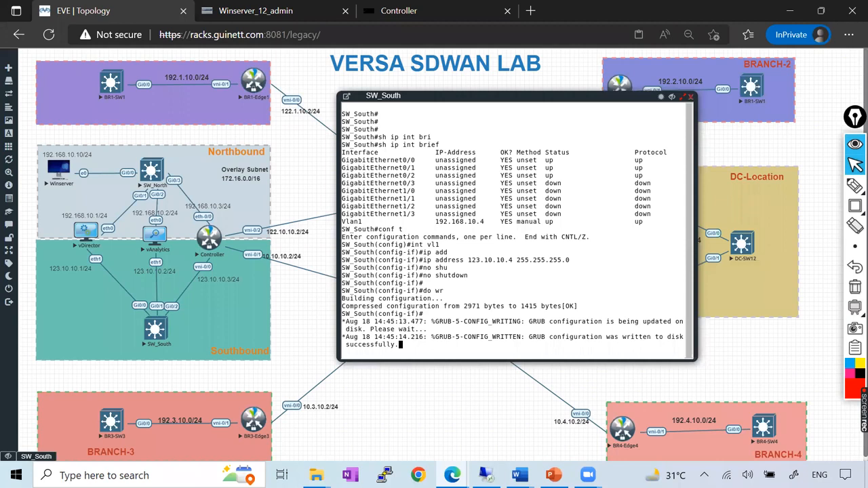
Exit configuration mode, verify the VLAN 1 address with sh ip int brief, and close the SW_South console.
key("ctrl+z")
key("Return")
key("Return")
key("Return")
type("sh ip ")
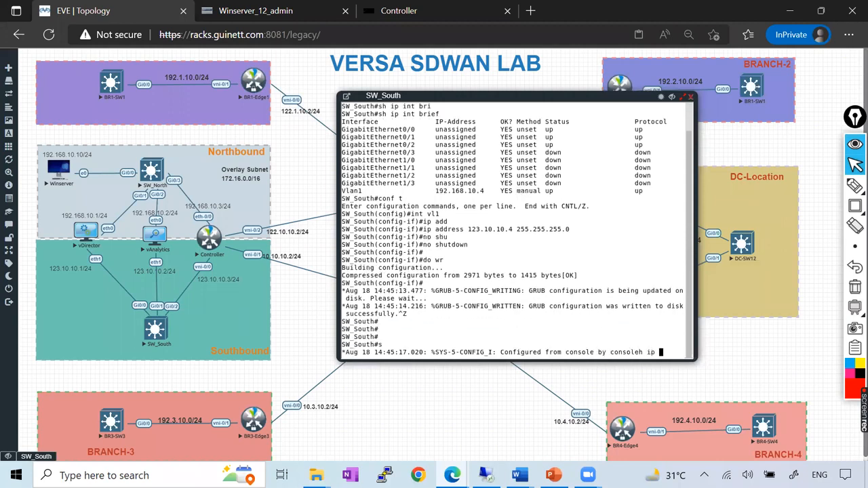
type("int bri")
key("Tab")
key("Return")
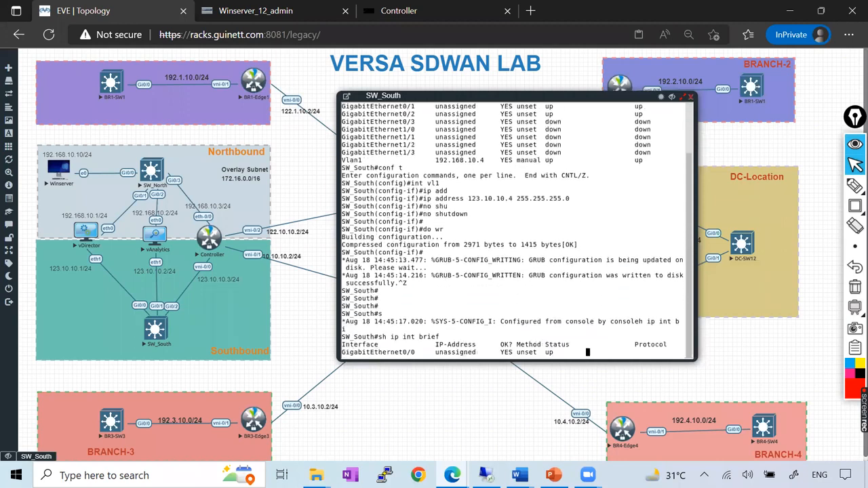
key("Return")
key("Return")
key("Return")
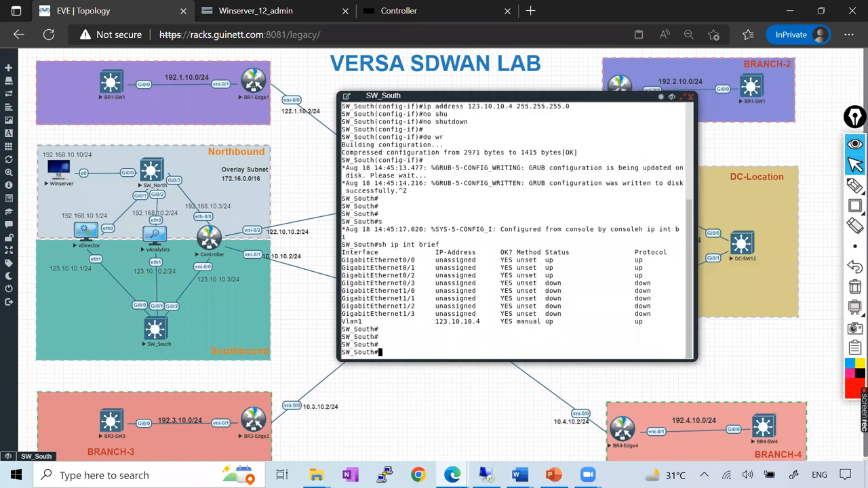
left_click_drag(404, 321, 494, 322)
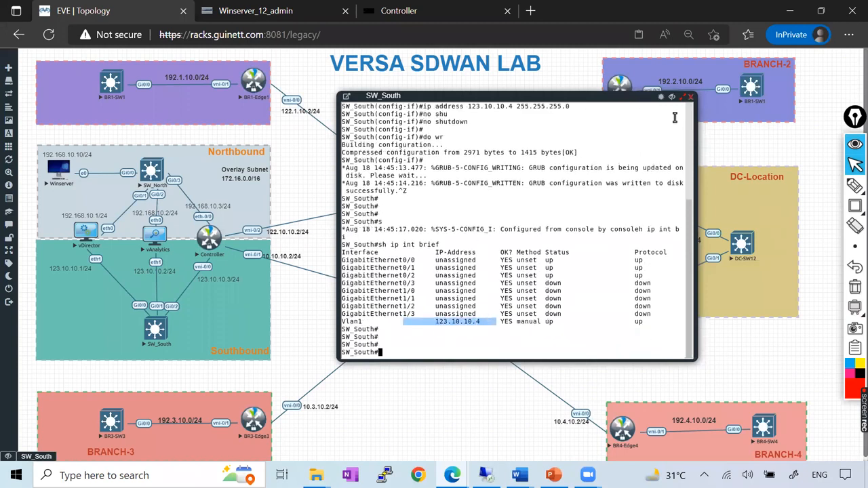
left_click(689, 99)
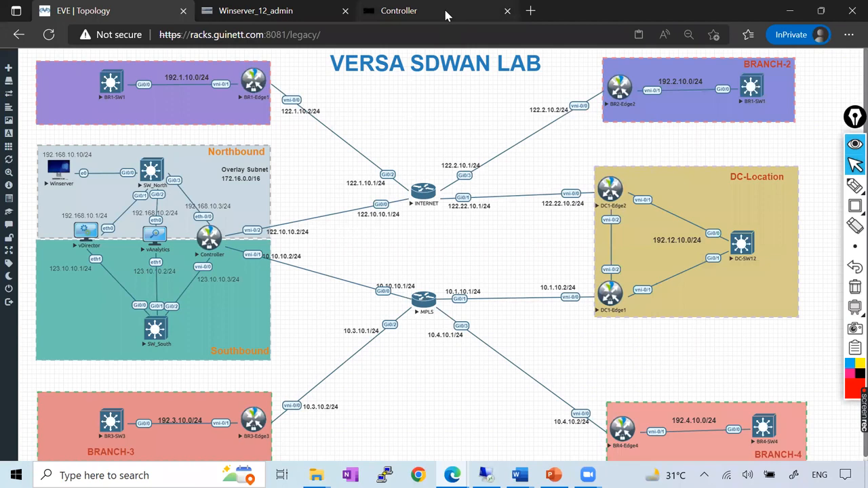
Set the control network gateway to 123.10.10.4 in the Deploy Controller form and continue to the WAN interfaces.
left_click(298, 12)
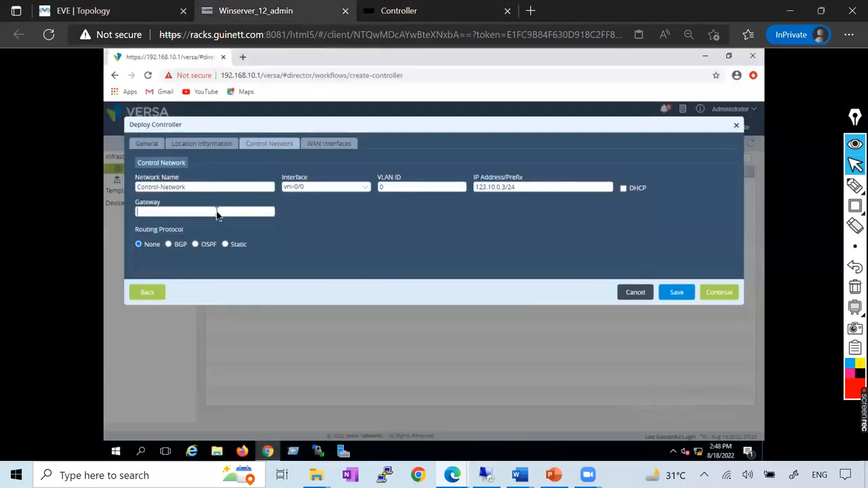
left_click(216, 214)
type("123.10.0")
key("BackSpace")
type("10.4")
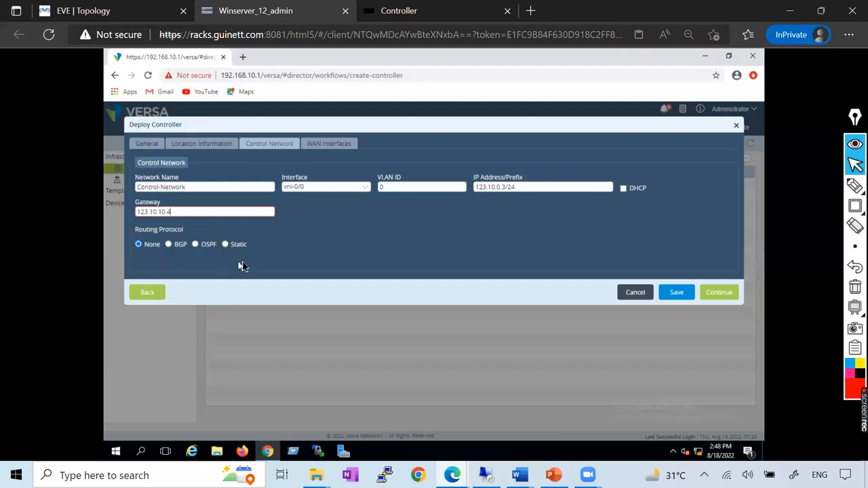
left_click(710, 296)
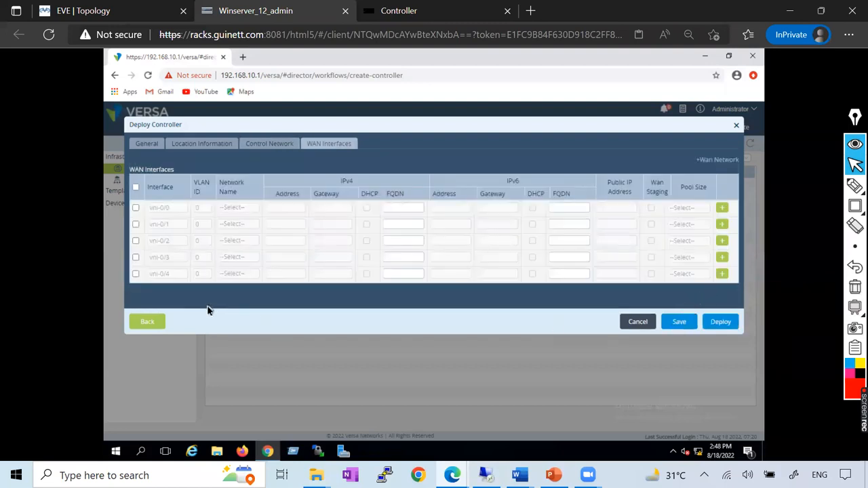
Review the Control Network settings against the EVE topology and return to the WAN interfaces.
left_click(147, 323)
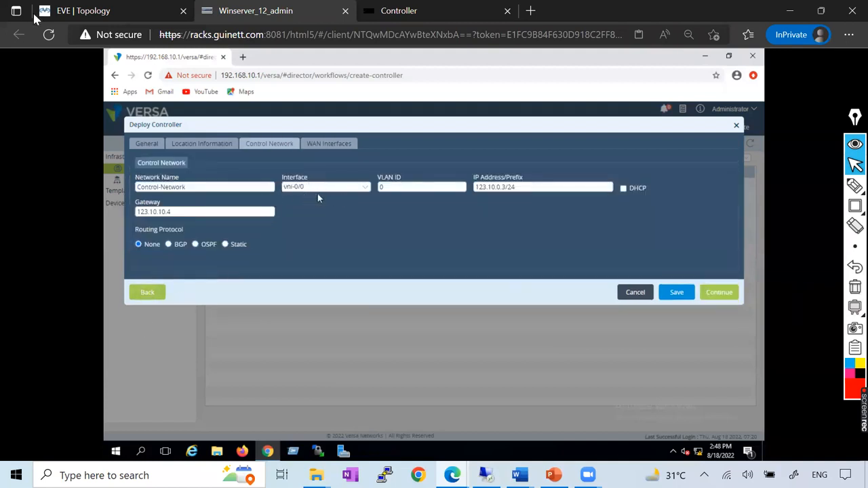
left_click(84, 11)
left_click(256, 11)
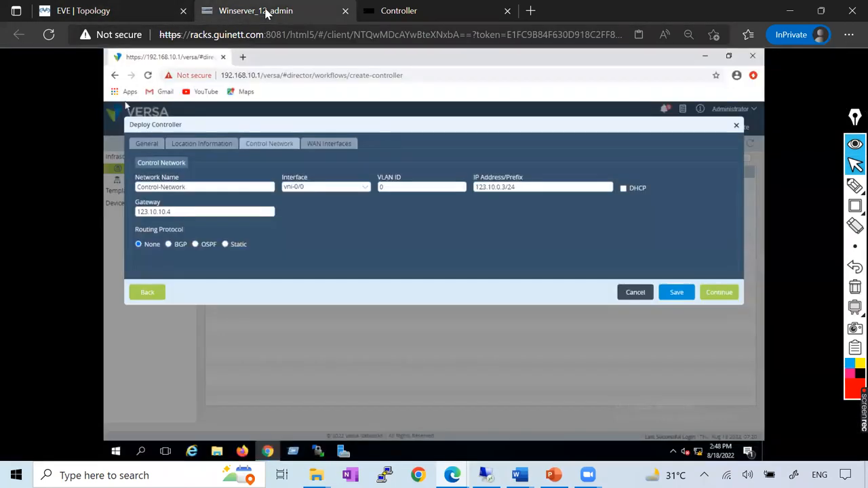
left_click(717, 294)
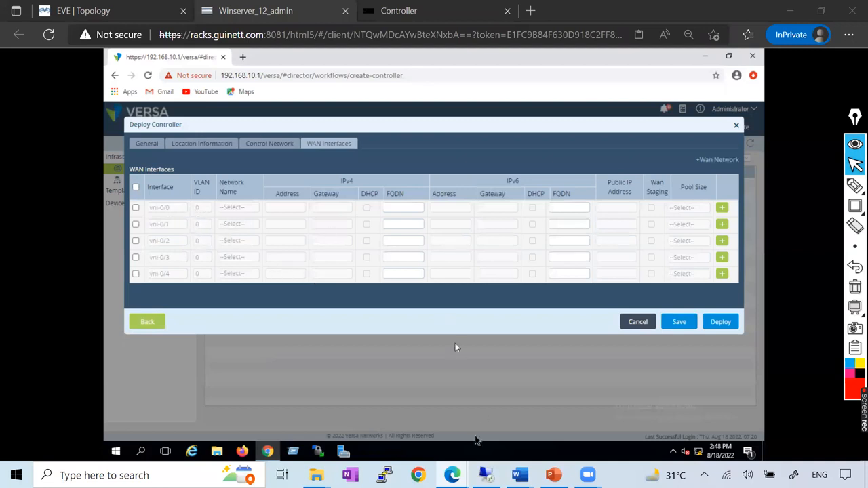
left_click(268, 144)
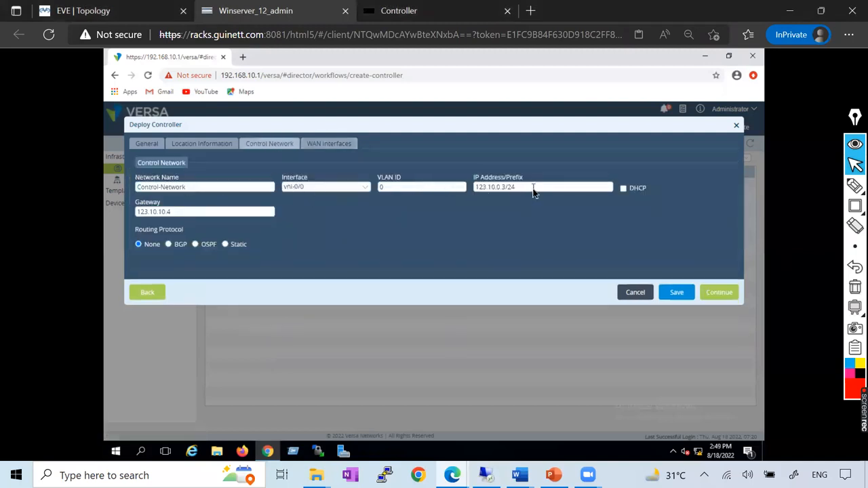
left_click(328, 144)
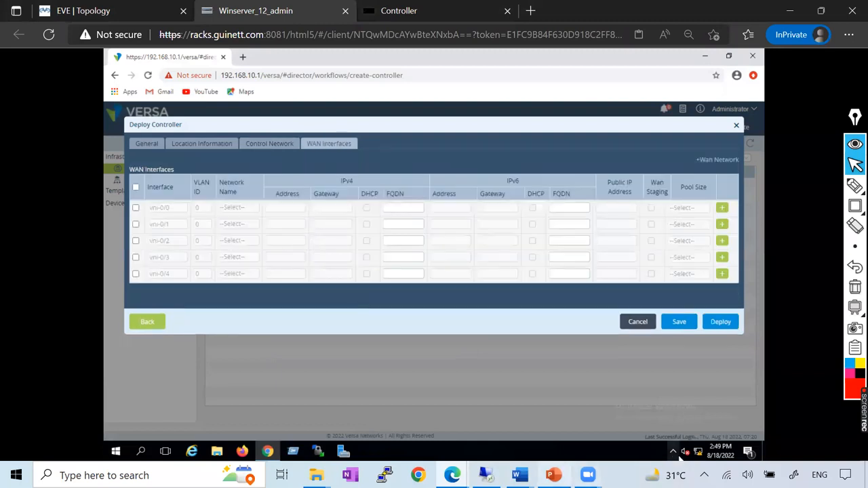
Check the transport network instructions for MPLS and Internet in the Versa_Controller Word document.
mouse_move(519, 474)
left_click(637, 407)
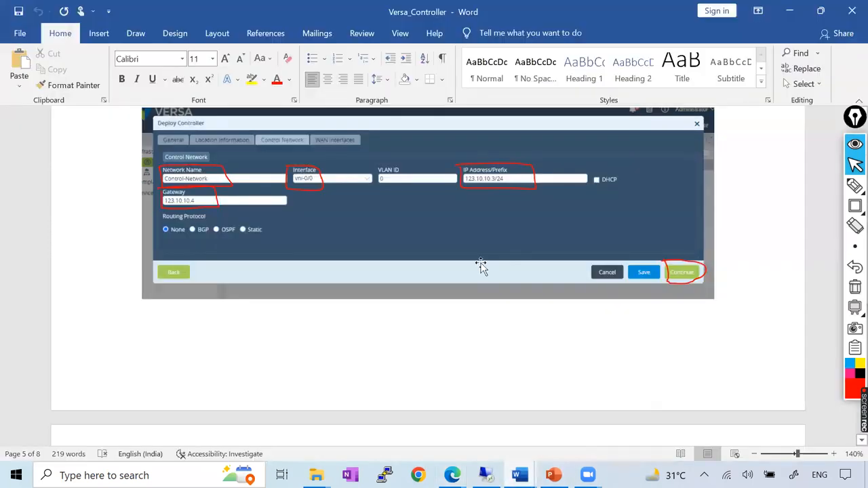
scroll(479, 268, "down", 4)
scroll(478, 268, "down", 4)
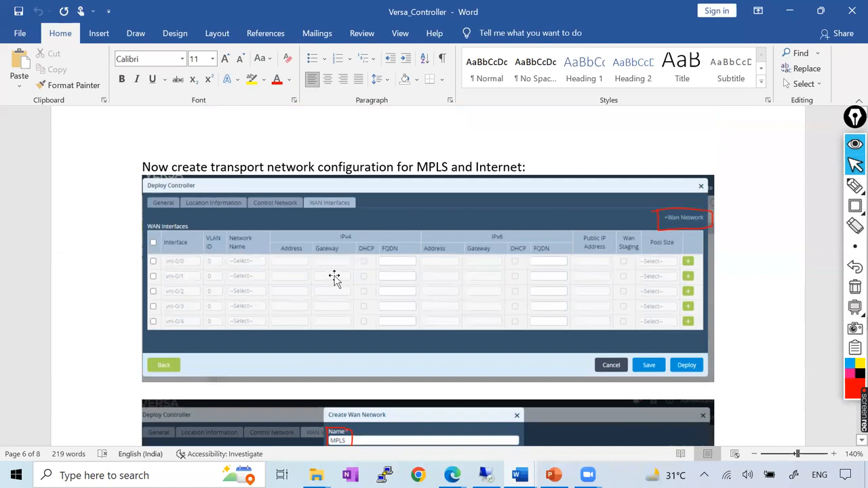
scroll(334, 278, "down", 2)
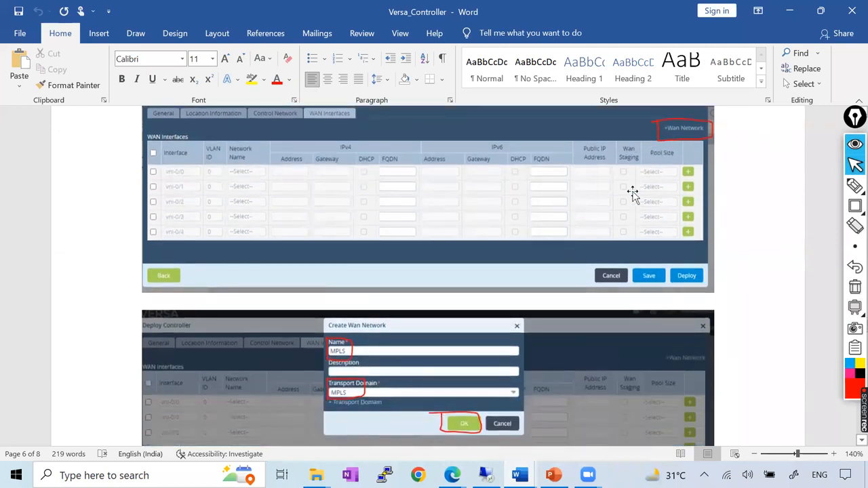
key("alt+Tab")
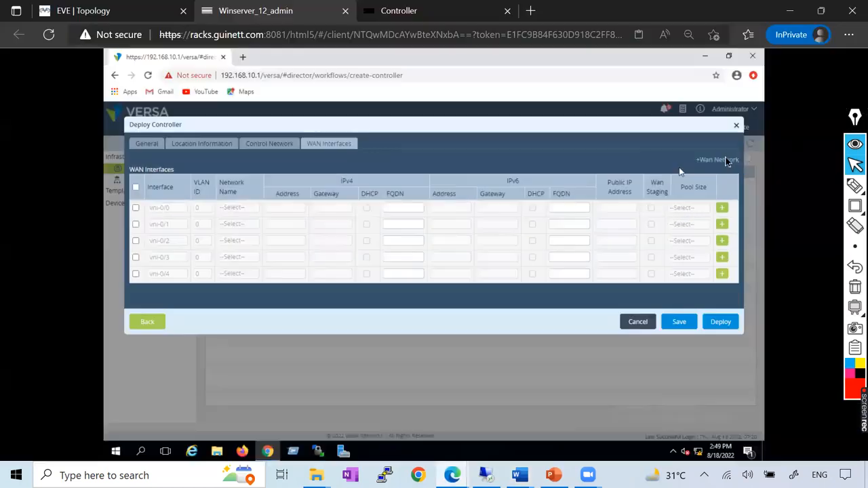
Create a WAN network named MPLS with the MPLS transport domain, following the Versa_Controller Word document.
left_click(720, 160)
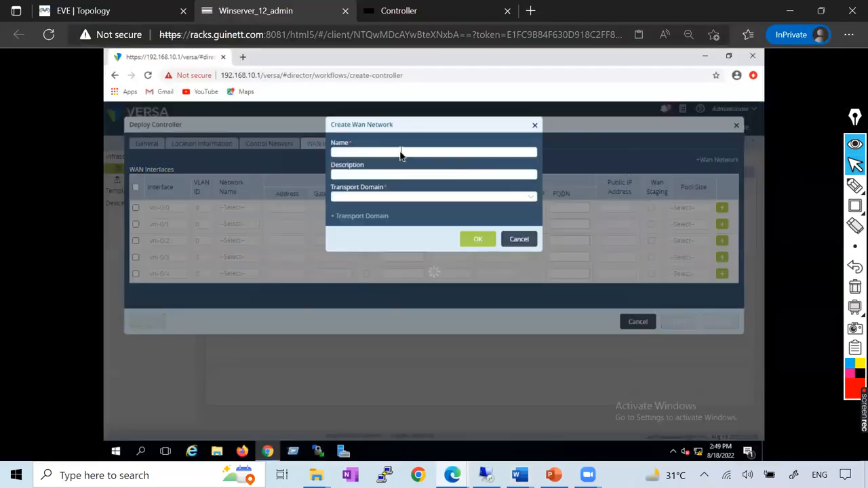
key("alt+Tab")
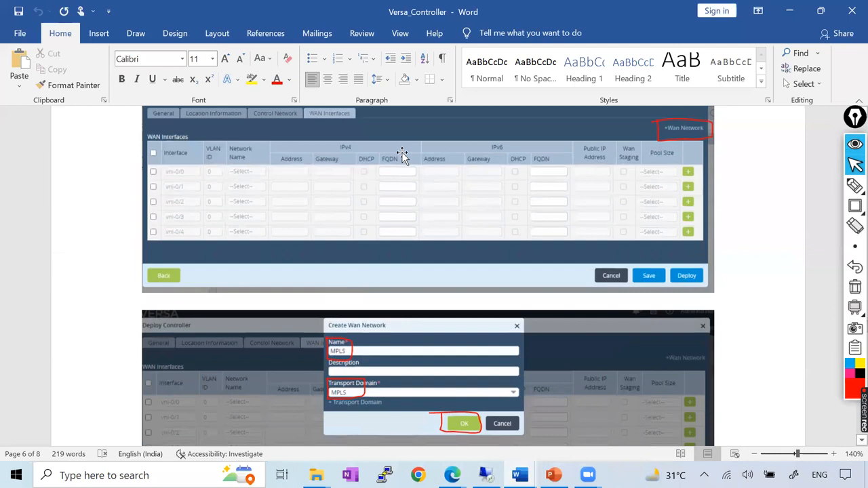
scroll(402, 156, "down", 3)
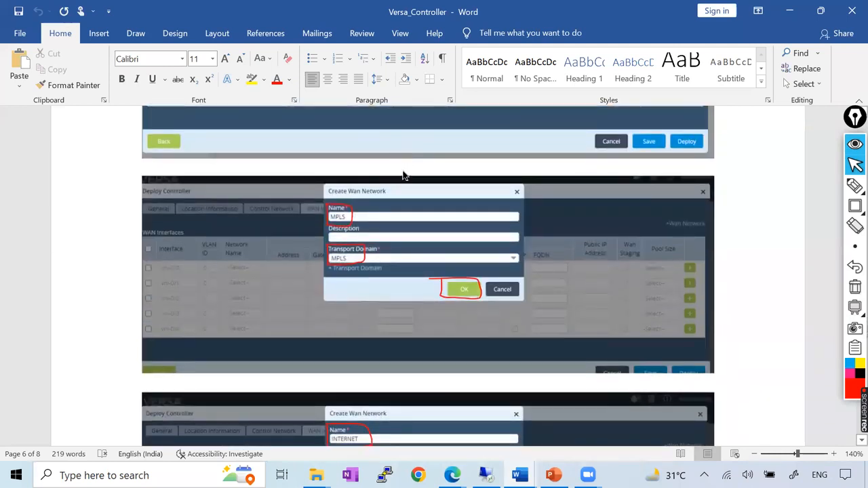
key("alt+Tab")
type("MPL")
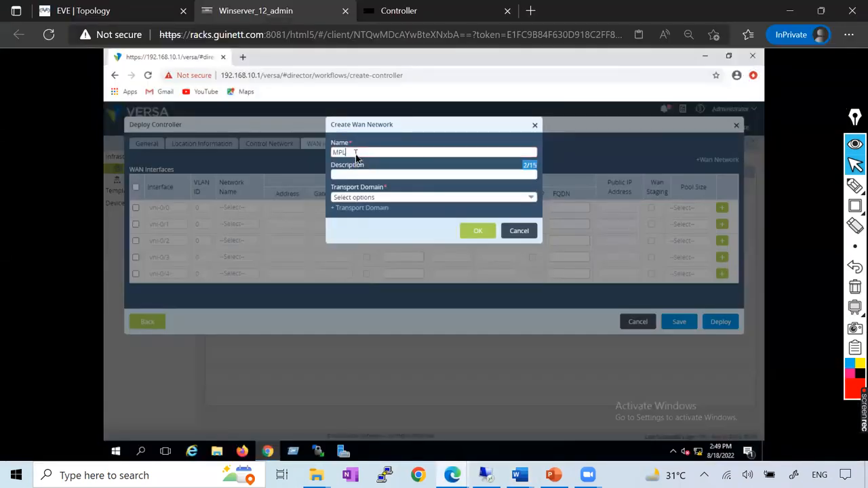
type("S")
left_click(396, 198)
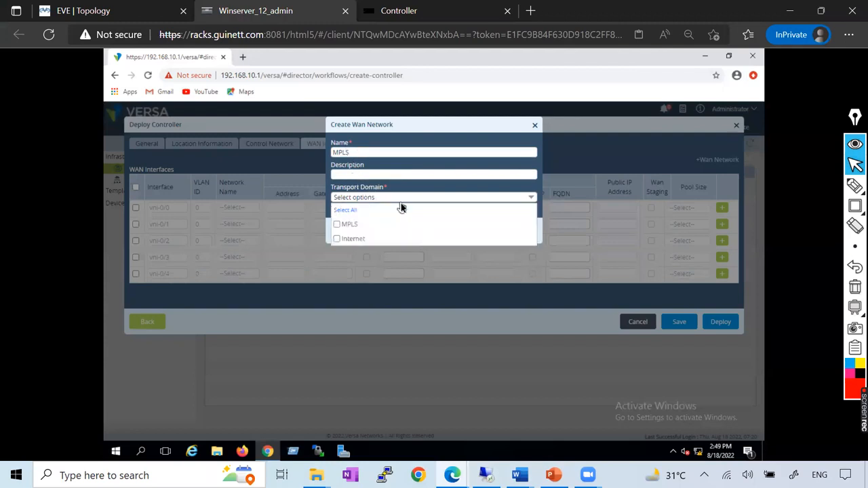
left_click(447, 158)
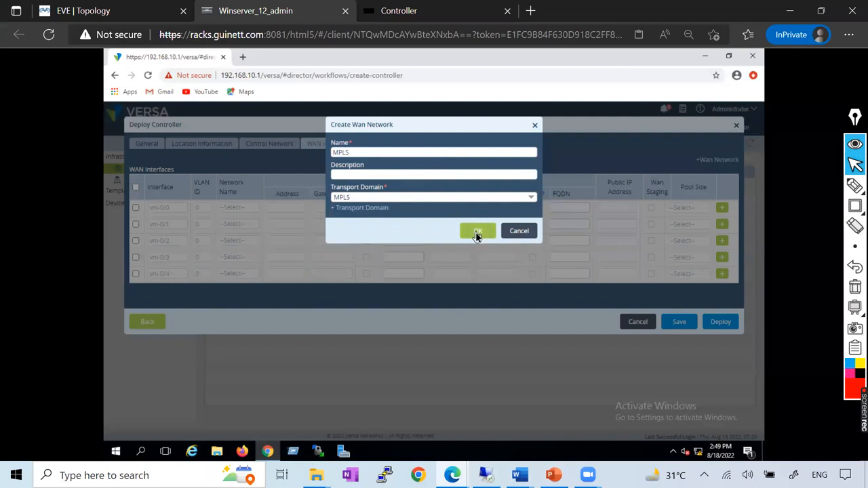
key("alt+Tab")
scroll(476, 234, "down", 5)
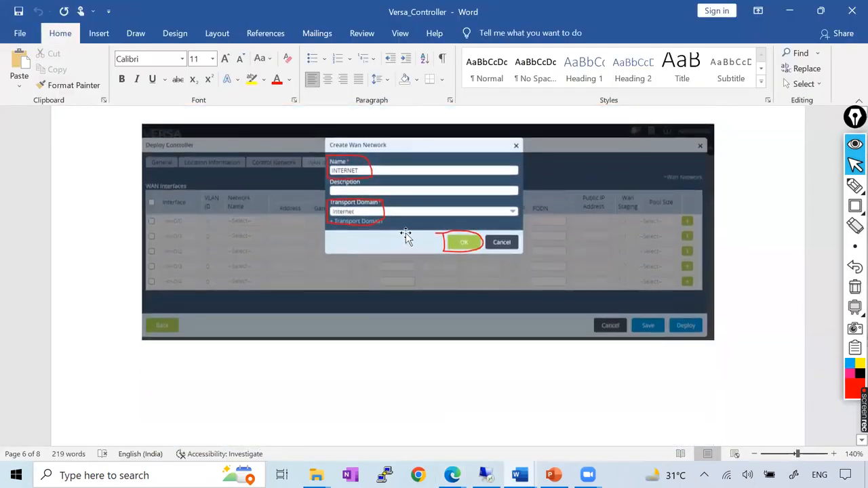
scroll(406, 232, "up", 5)
key("alt+Tab")
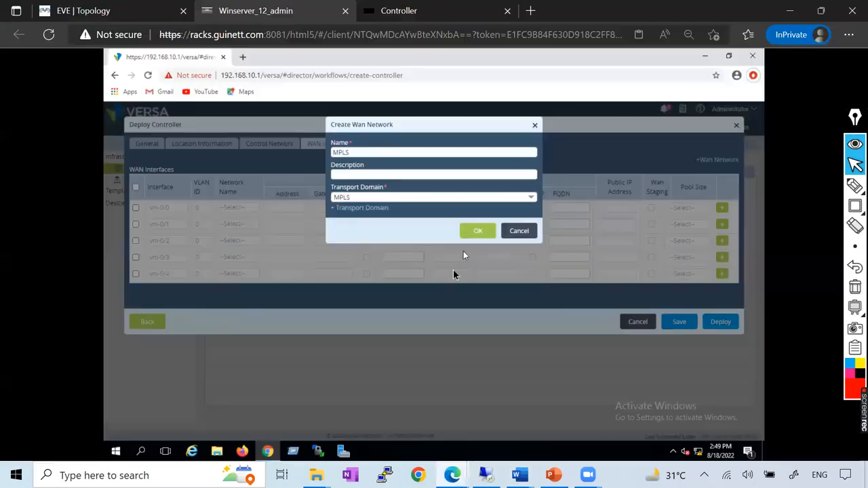
left_click(478, 231)
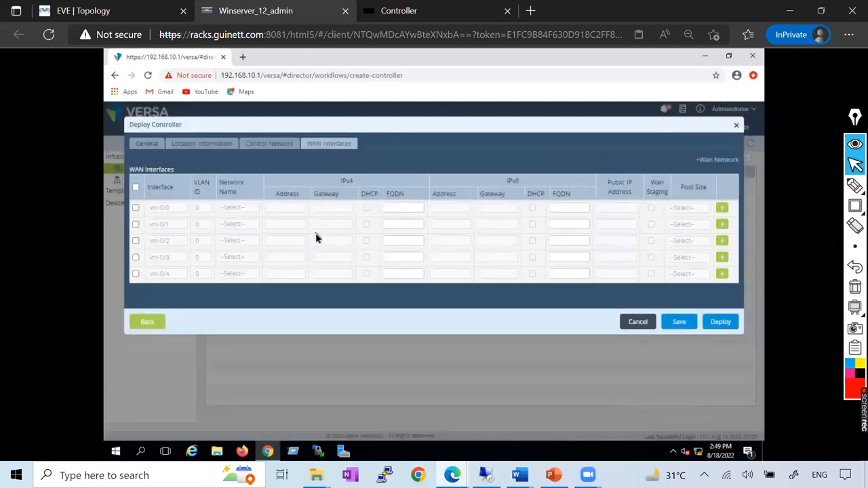
Create a second WAN network named INTERNET with the Internet transport domain.
left_click(711, 163)
left_click(363, 154)
type("INTERNET")
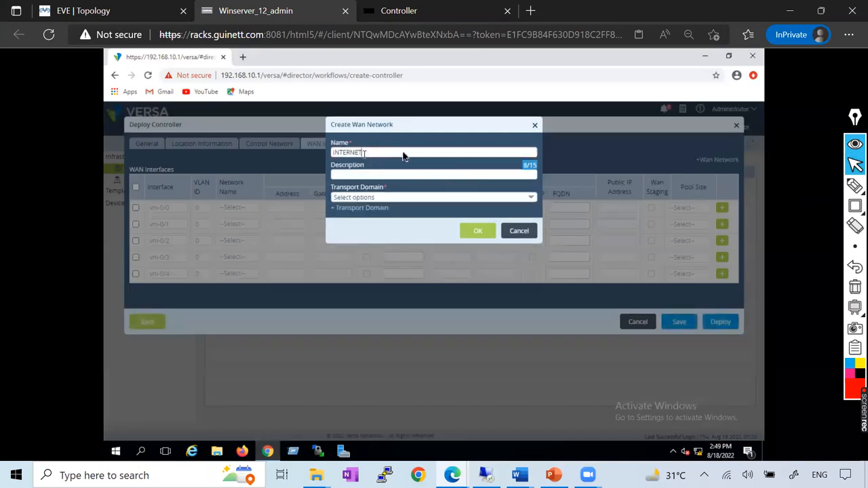
left_click(380, 197)
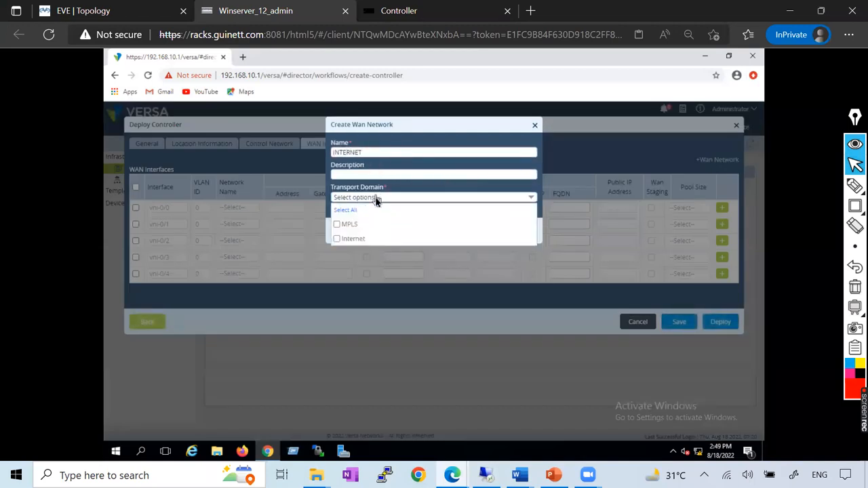
left_click(336, 240)
left_click(440, 190)
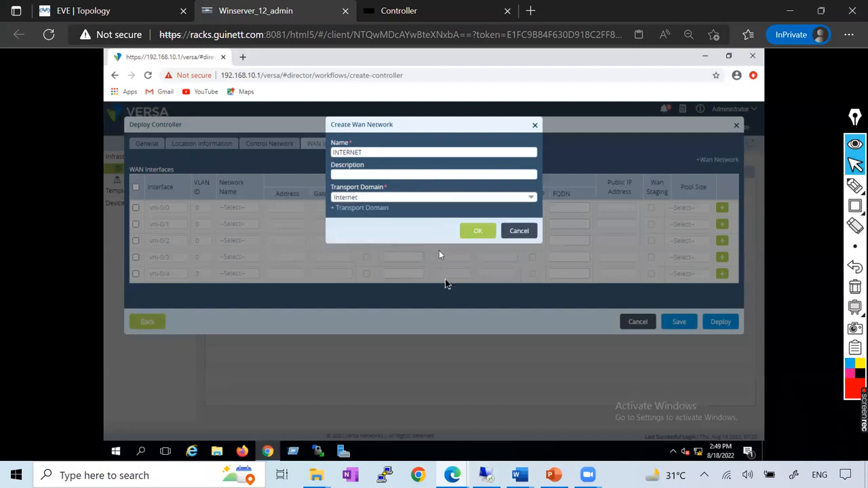
left_click(478, 231)
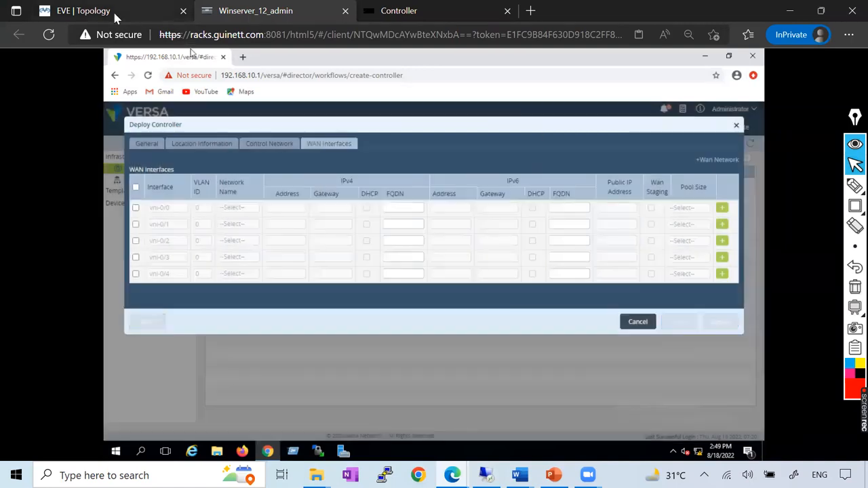
Trace the Controller's links to SW_South, INTERNET and MPLS on the EVE topology with the pen, and clear the marks.
left_click(113, 10)
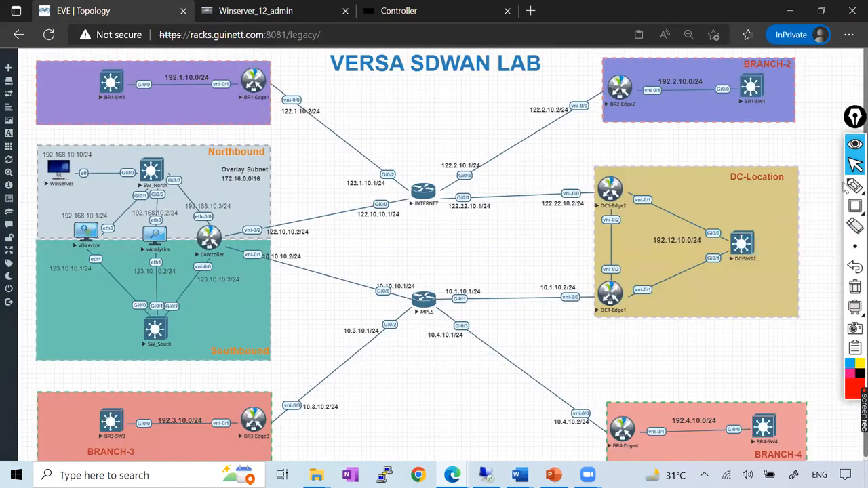
mouse_move(853, 188)
left_click(814, 189)
left_click_drag(209, 241, 172, 317)
mouse_move(216, 238)
left_mouse_down()
mouse_move(379, 212)
mouse_move(400, 197)
mouse_move(315, 277)
mouse_move(417, 302)
left_mouse_up()
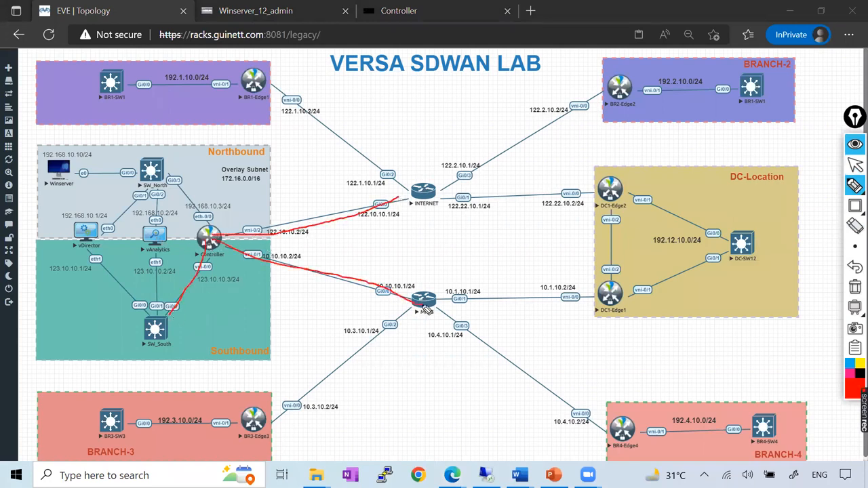
left_click(853, 288)
Circle the Controller's vni-0/1 and vni-0/2 interfaces on the topology, clear the marks and return to the Deploy Controller form.
mouse_move(256, 225)
left_mouse_down()
mouse_move(234, 228)
mouse_move(279, 242)
mouse_move(270, 227)
mouse_move(239, 265)
mouse_move(275, 258)
left_mouse_up()
left_click_drag(237, 230, 303, 192)
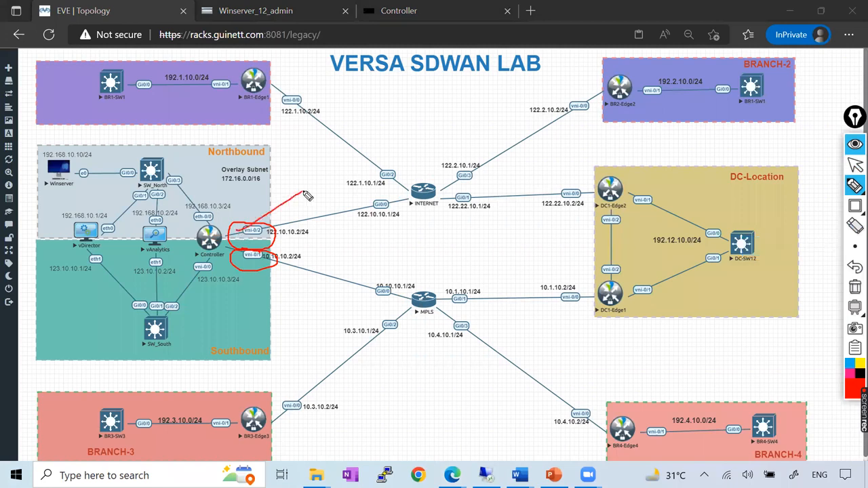
left_click_drag(254, 267, 315, 229)
left_click(854, 288)
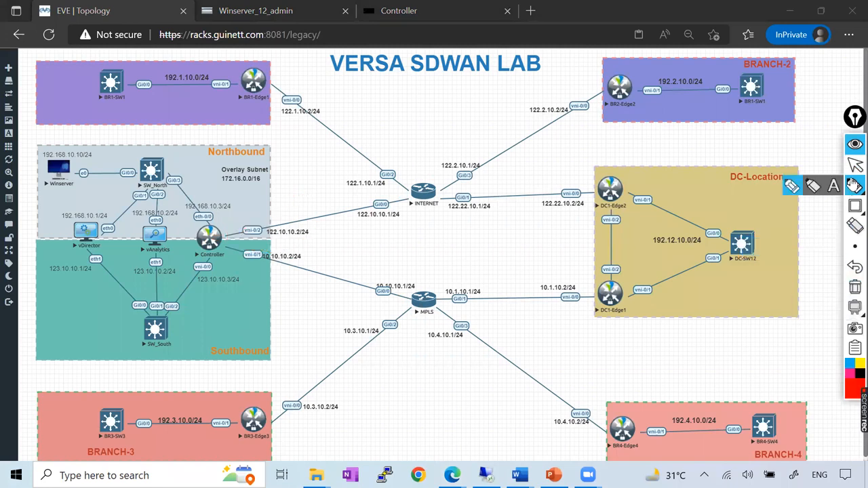
left_click(855, 165)
left_click(285, 11)
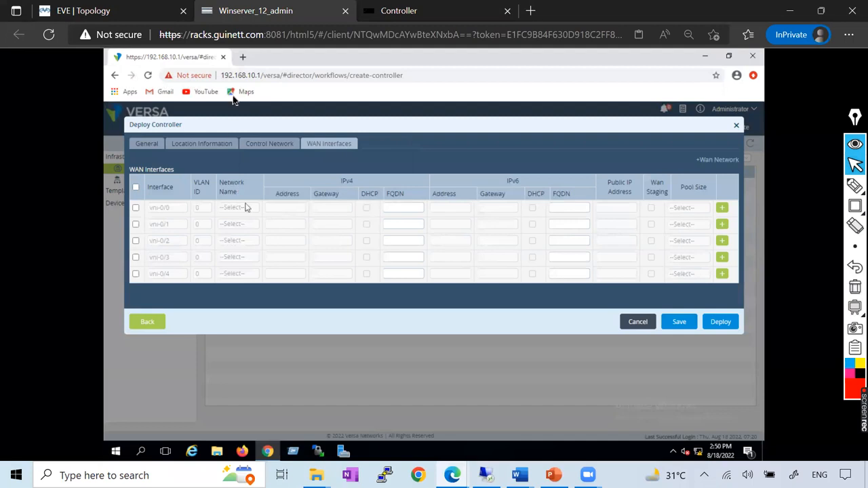
Check the WAN interface assignments in the Versa_Controller document and the EVE topology, and return to the WAN Interfaces form.
left_click(102, 11)
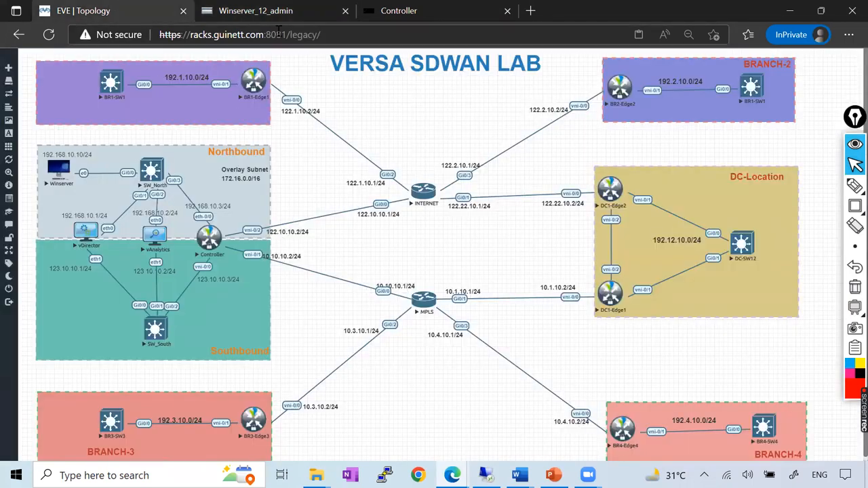
left_click(258, 11)
left_click(519, 474)
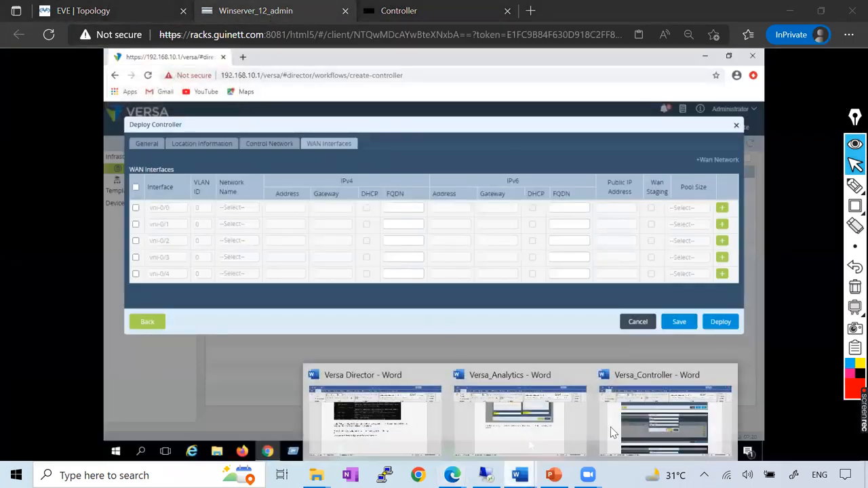
left_click(664, 427)
scroll(457, 265, "down", 10)
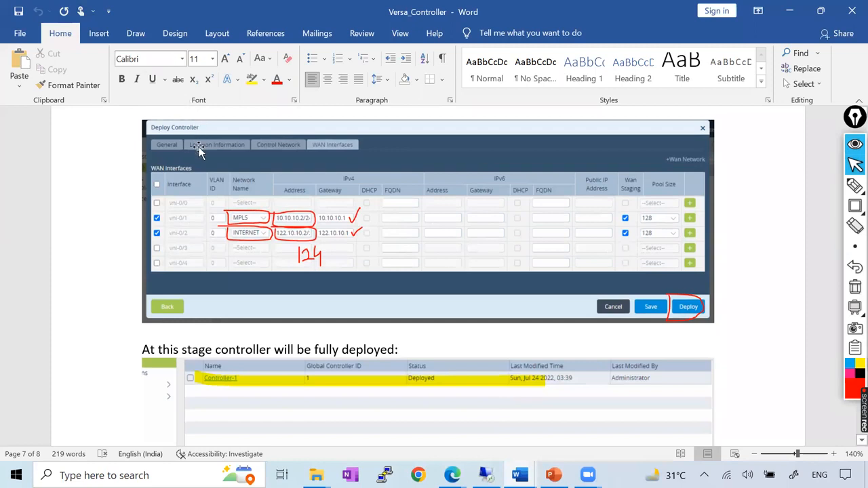
key("alt+Tab")
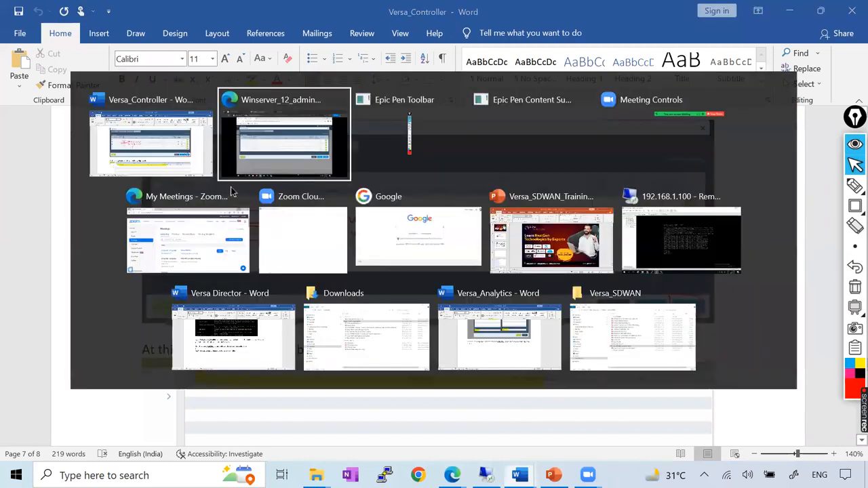
left_click(124, 17)
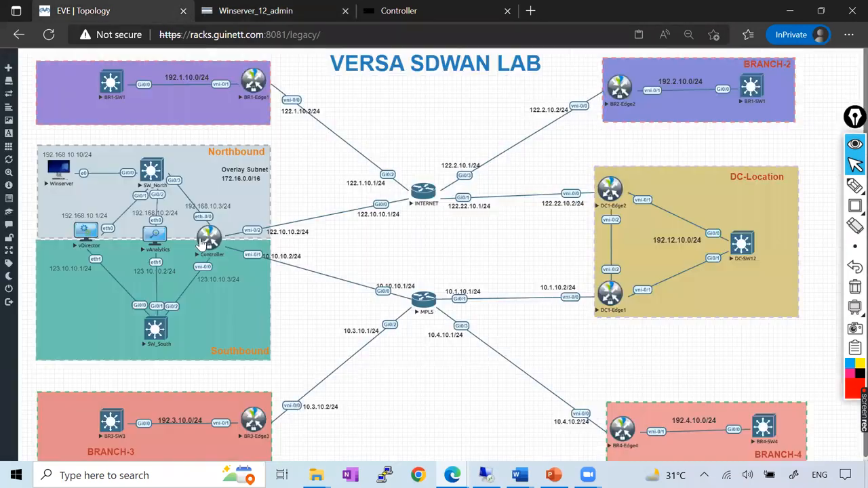
left_click(256, 10)
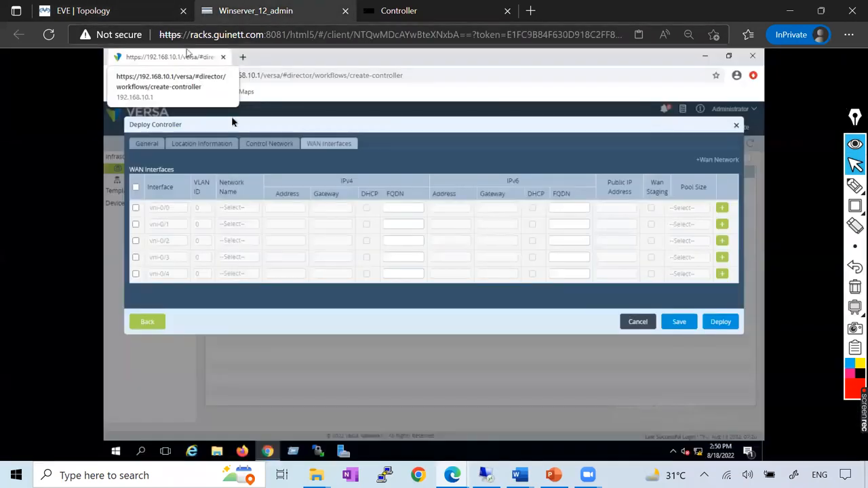
Enable interface vni-0/1 and assign it to the MPLS network.
left_click(135, 224)
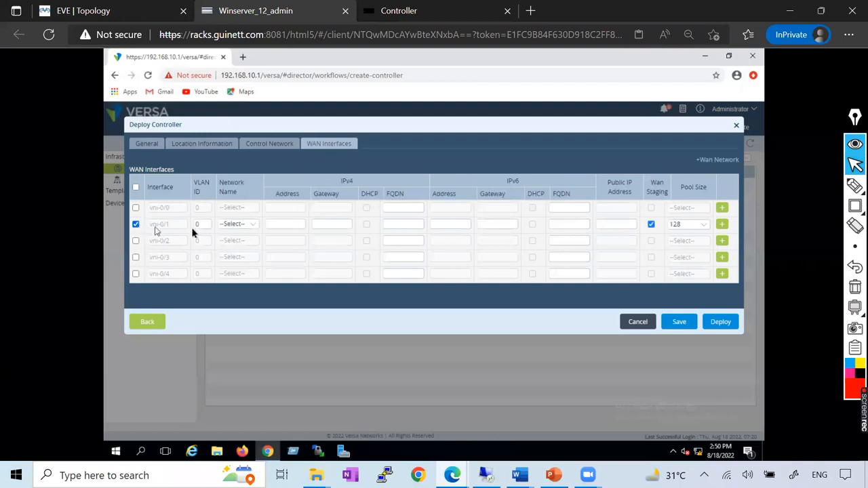
key("alt+Tab")
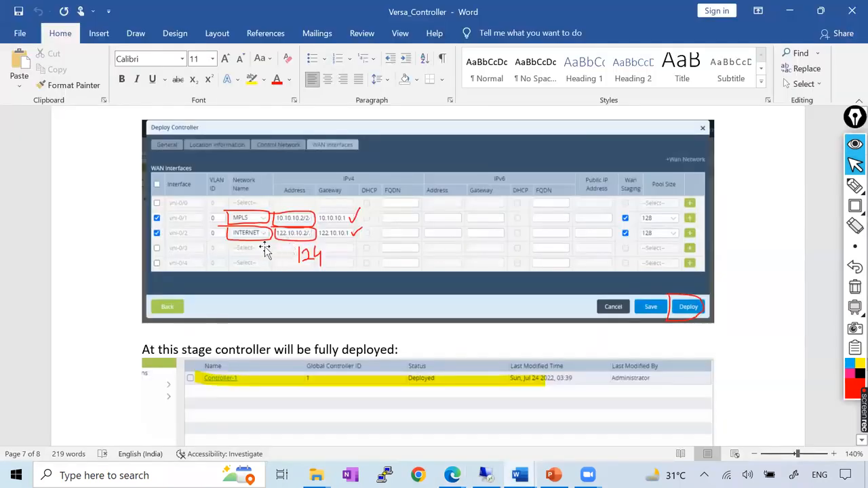
key("alt+Tab")
left_click(237, 227)
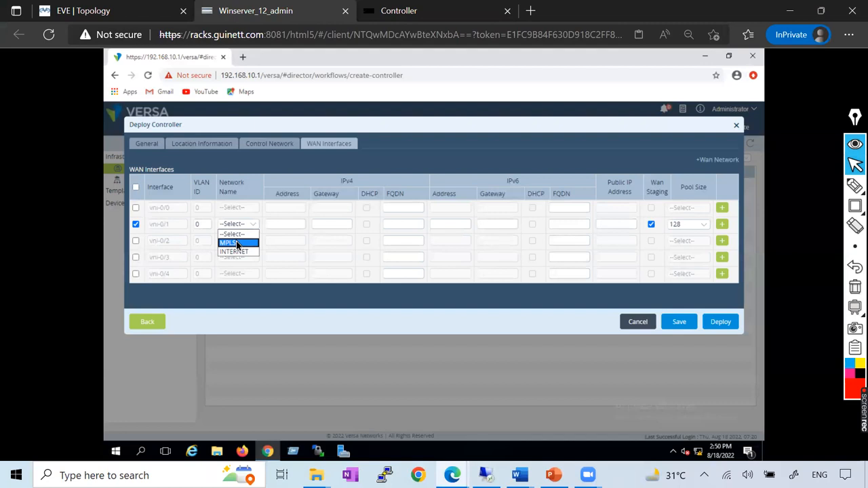
left_click(237, 243)
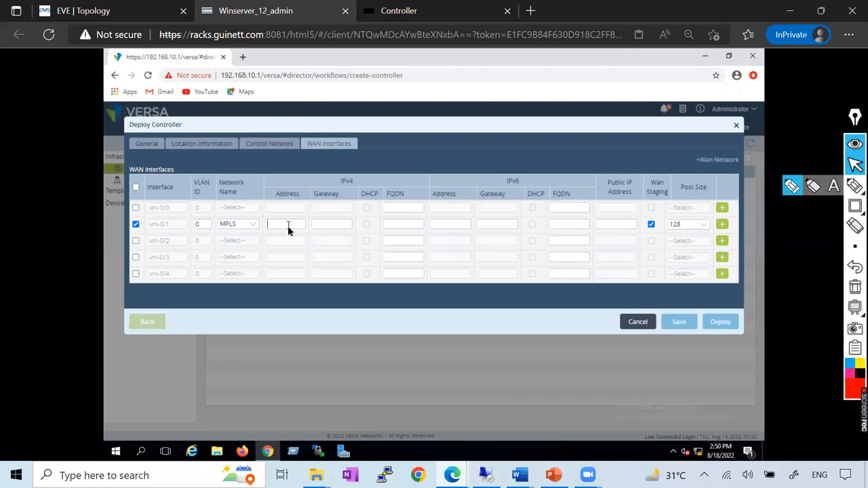
Set the IPv4 address of vni-0/1 to 10.10.10.2/24, consulting the topology and the Versa_Controller document, and switch back to the EVE topology.
key("alt+Tab")
key("alt+Tab")
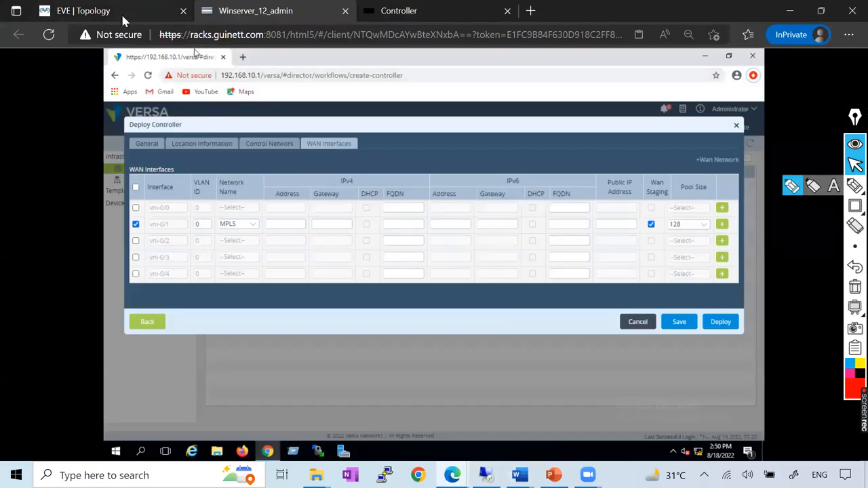
left_click(122, 11)
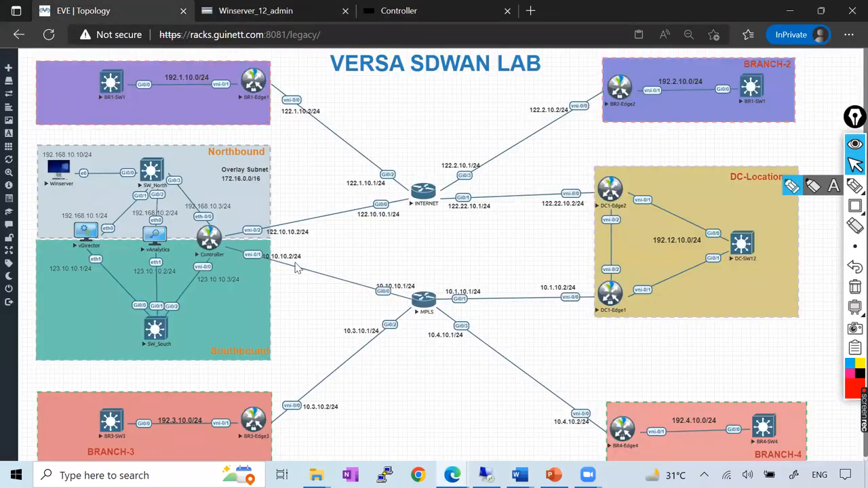
left_click(286, 15)
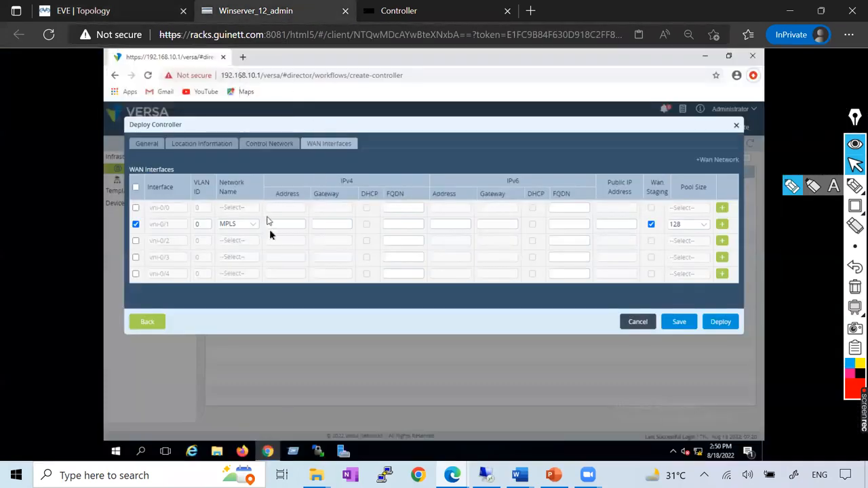
mouse_move(520, 474)
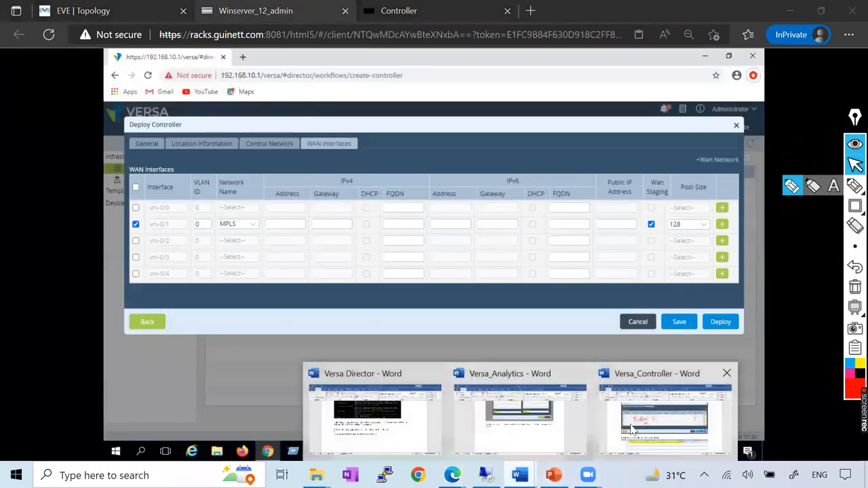
left_click(627, 434)
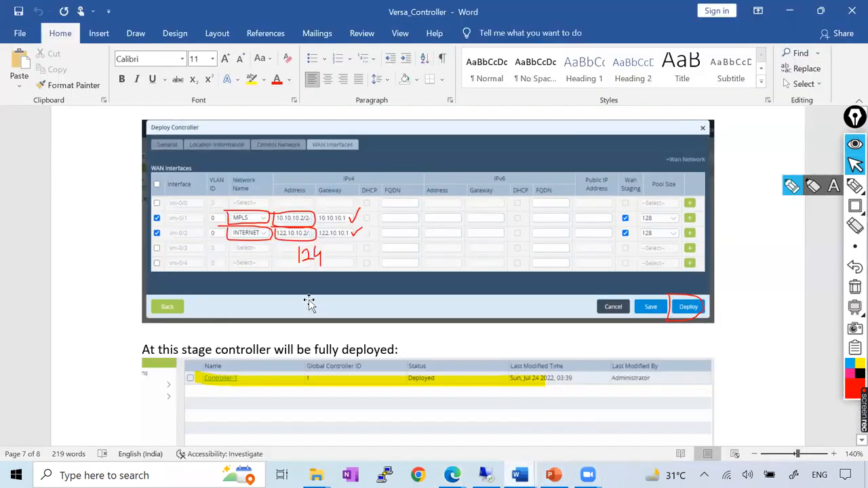
key("alt+Tab")
left_click(300, 228)
type("10.10")
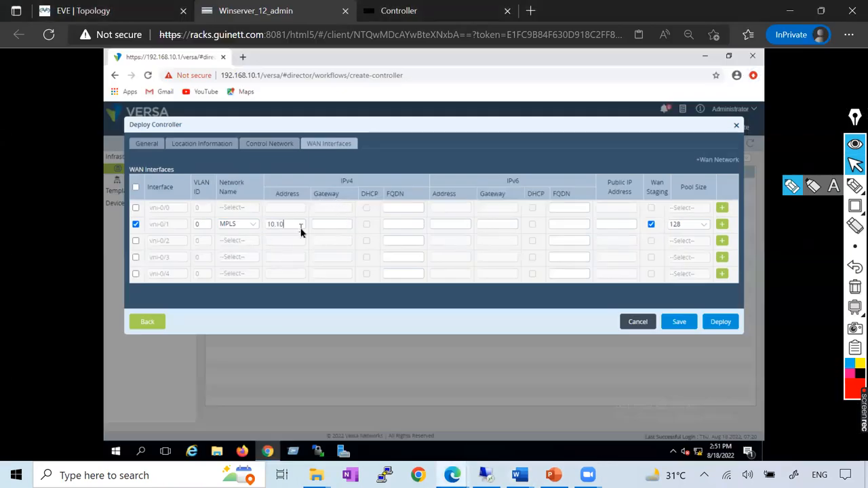
type(".10.2/24")
left_click(81, 10)
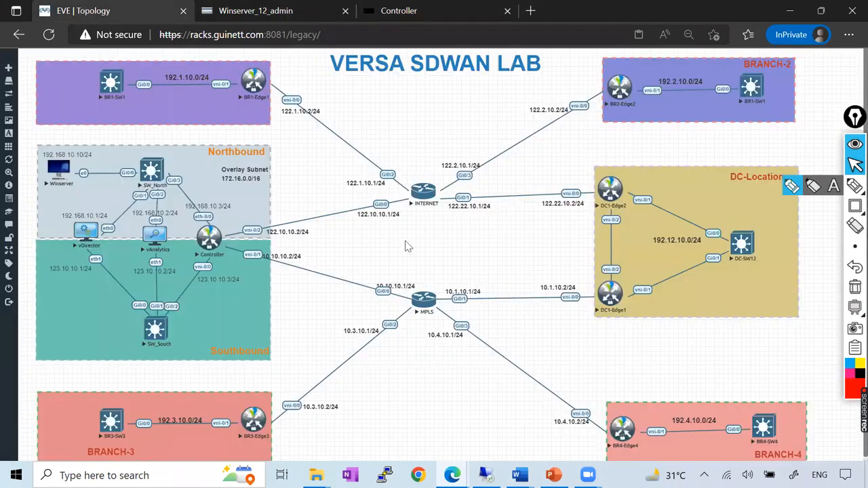
Set the IPv4 gateway of vni-0/1 to 10.10.10.1 and check the entry against the Versa_Controller document before returning to the form.
left_click_drag(395, 287, 396, 284)
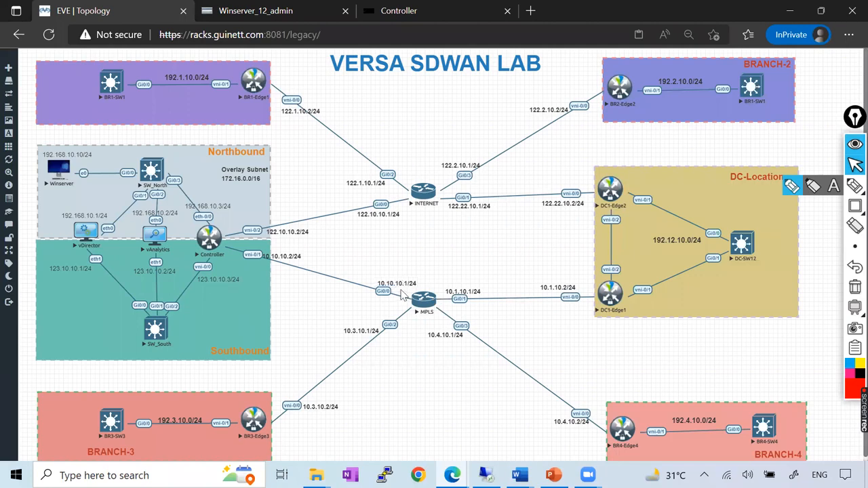
left_click(296, 10)
left_click(329, 223)
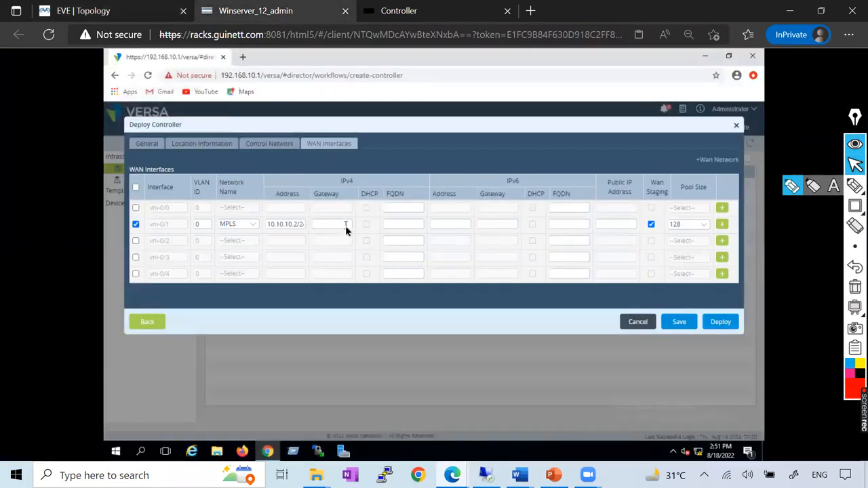
type("10.10.10.1")
mouse_move(519, 474)
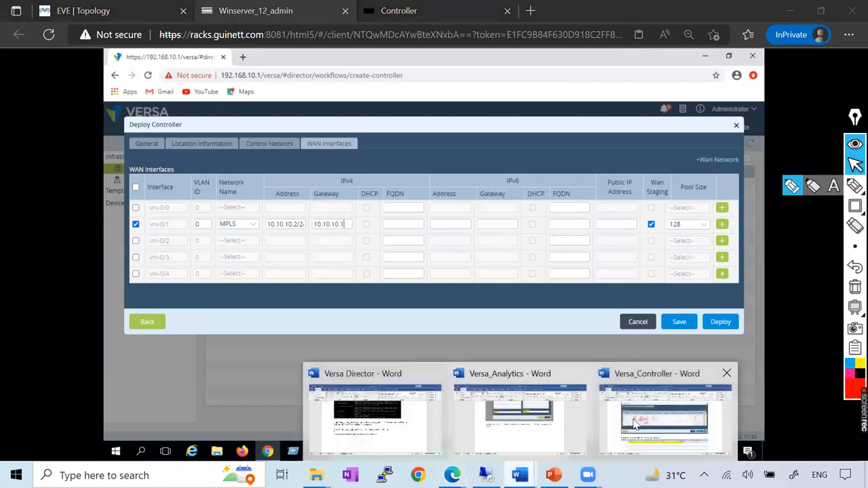
left_click(634, 423)
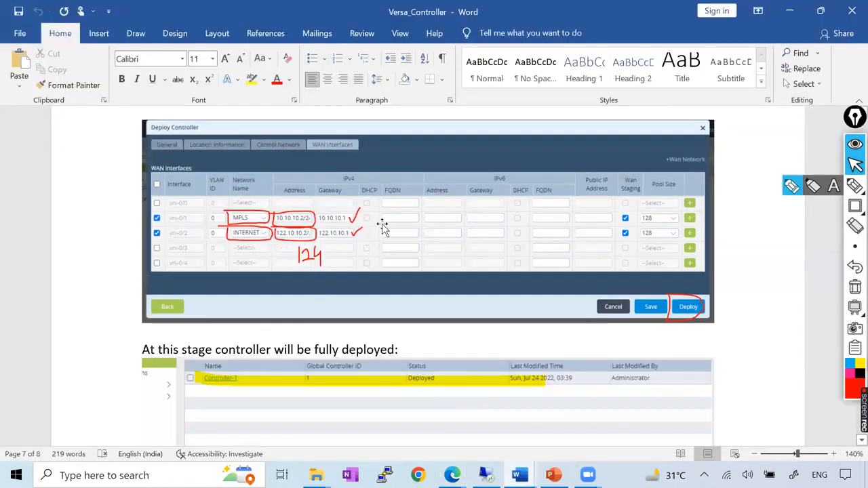
key("alt+Tab")
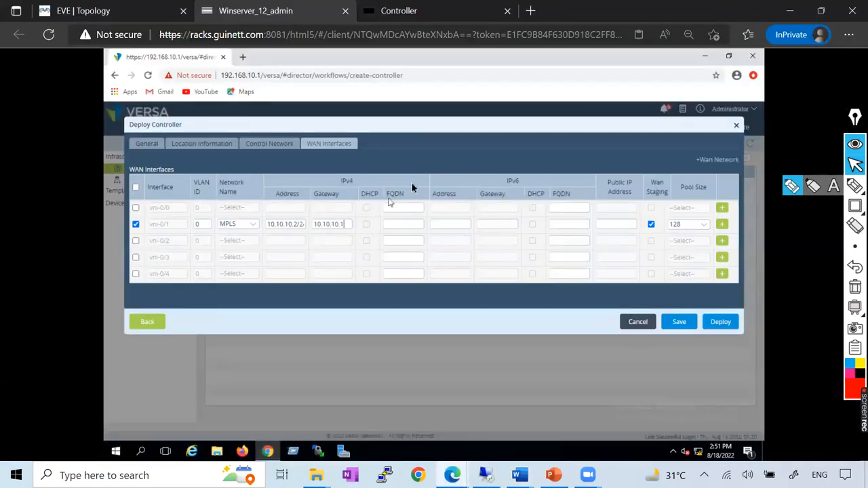
Enable interface vni-0/2 and mark the Controller's WAN links and the 122.10.10.1/24 gateway on the EVE topology, clearing the marks before returning to the form.
left_click(136, 241)
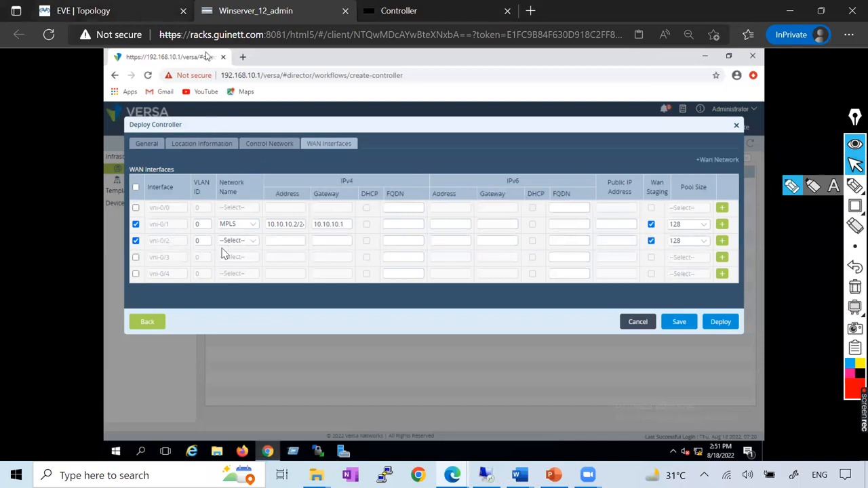
left_click(146, 10)
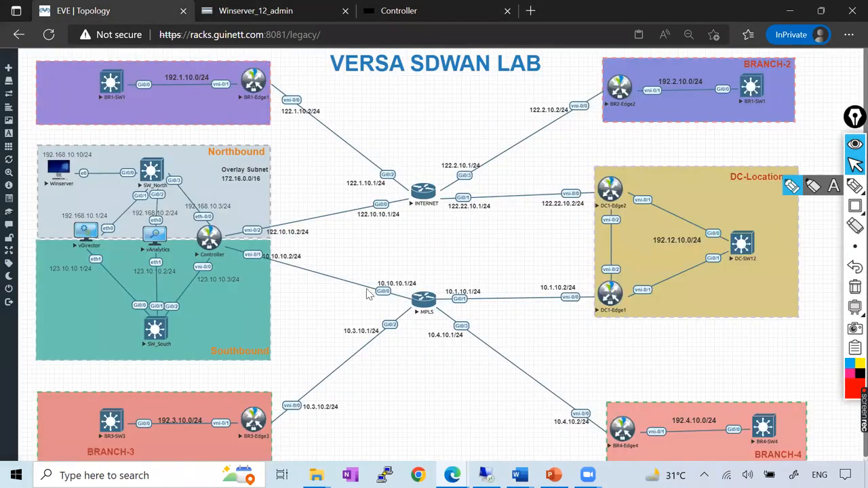
left_click(813, 187)
left_click_drag(212, 240, 407, 199)
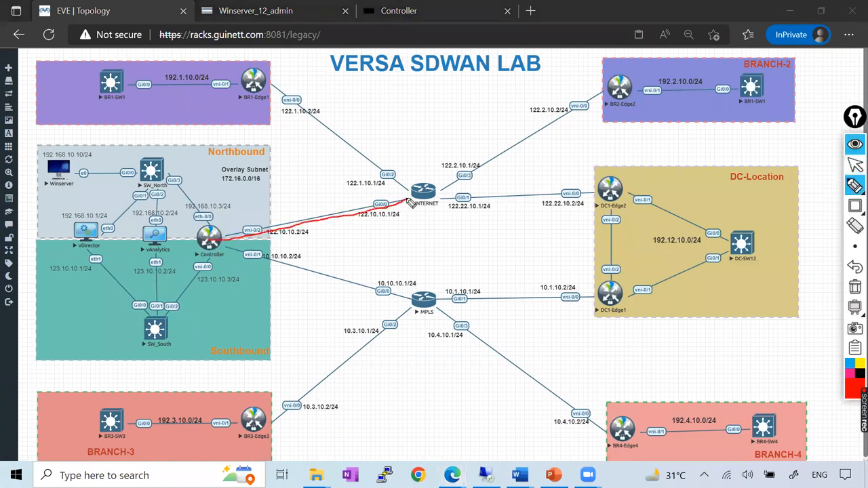
left_click_drag(215, 241, 447, 293)
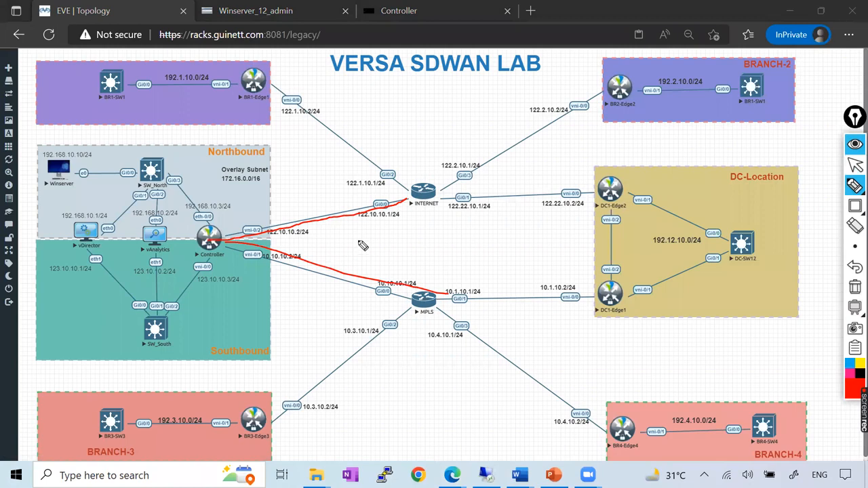
left_click(854, 285)
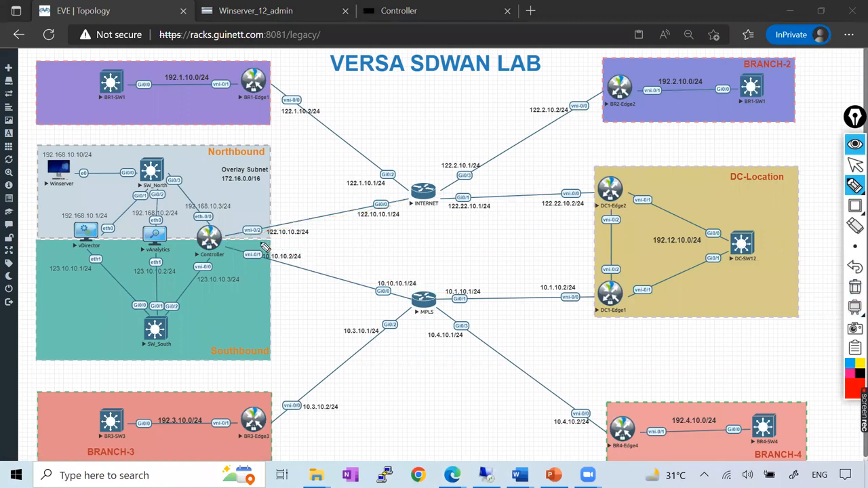
mouse_move(399, 221)
left_mouse_down()
mouse_move(362, 212)
mouse_move(371, 202)
left_mouse_up()
left_click(854, 285)
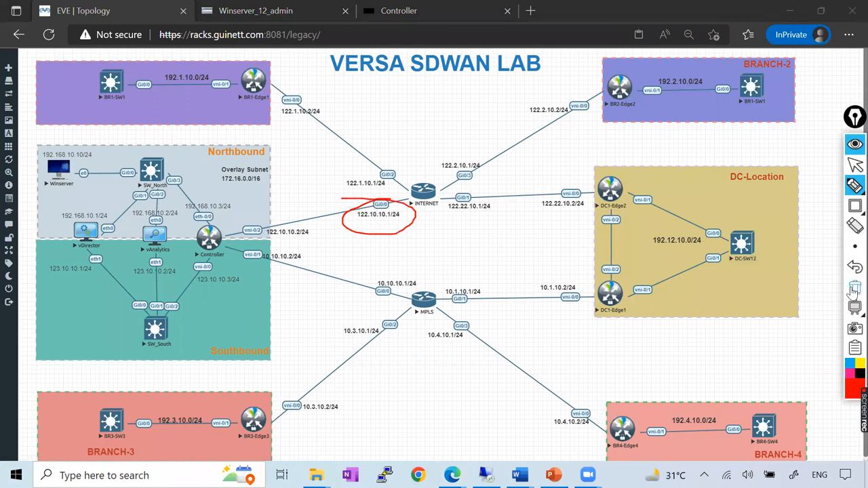
left_click(855, 168)
left_click(290, 19)
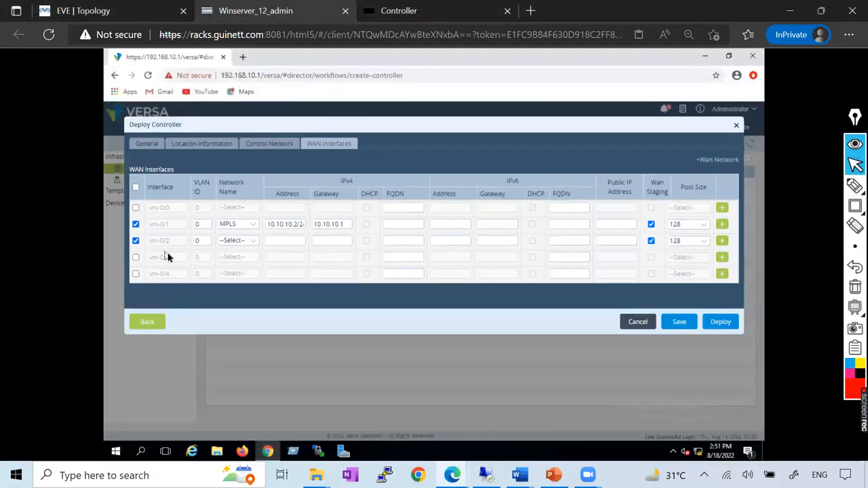
Assign vni-0/2 to the INTERNET network with IPv4 address 122.10.10.2/24 and gateway 122.10.10.1.
left_click(238, 243)
left_click(234, 268)
left_click(282, 240)
type("122.10.10.2/24")
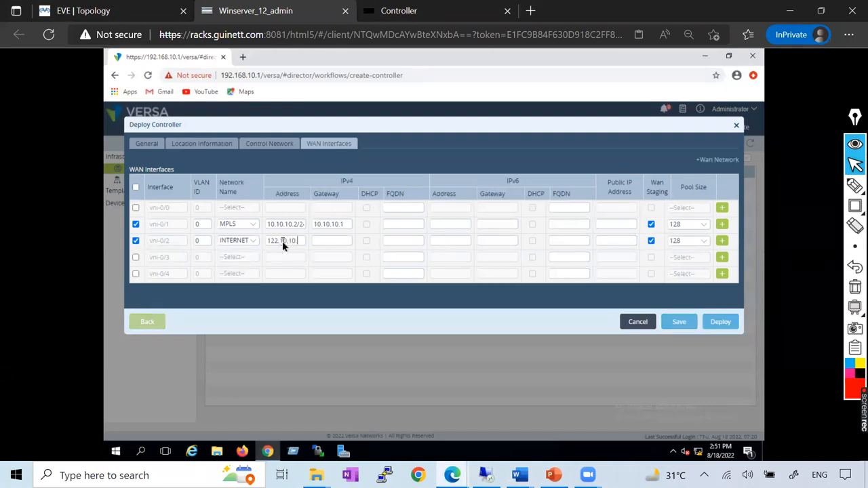
left_click(336, 241)
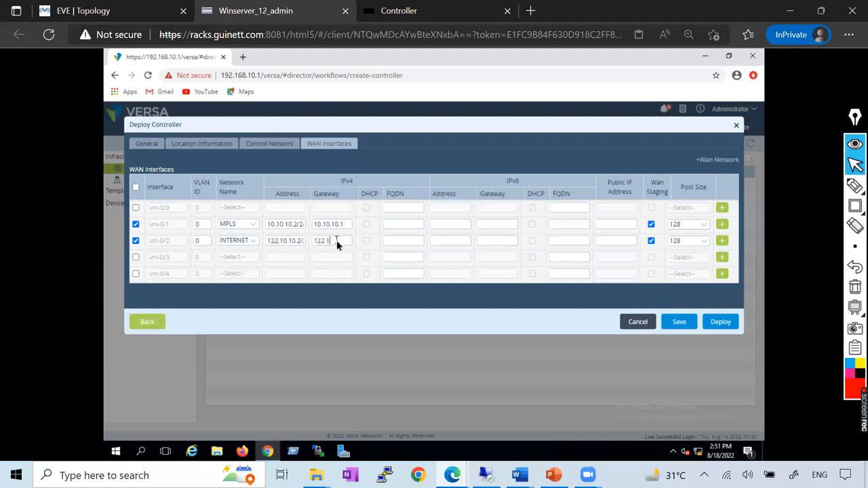
type("122.10.10.1")
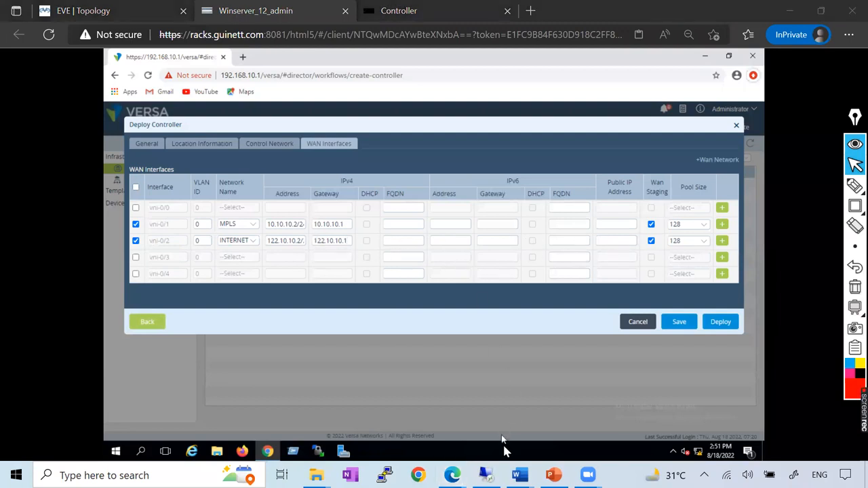
Check the Deploy action and the expected deployed controller status in the Versa_Controller document, and return to the WAN Interfaces form.
key("alt+Tab")
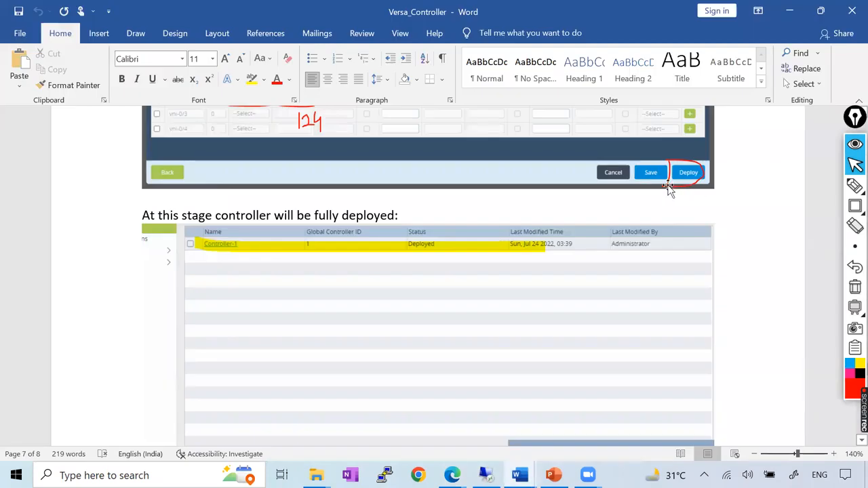
key("alt+Tab")
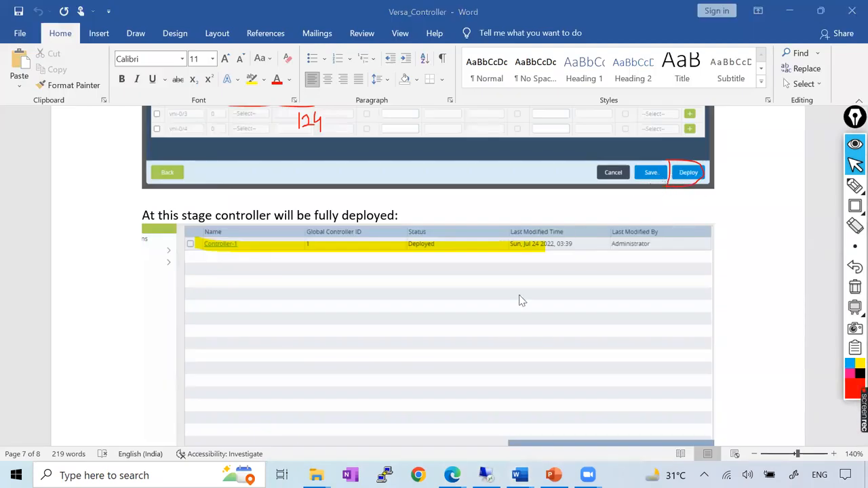
scroll(521, 300, "down", 2)
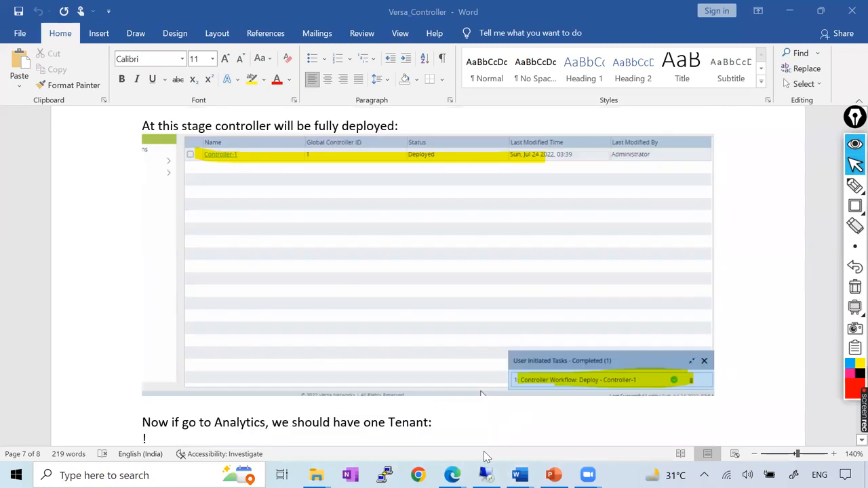
left_click(459, 477)
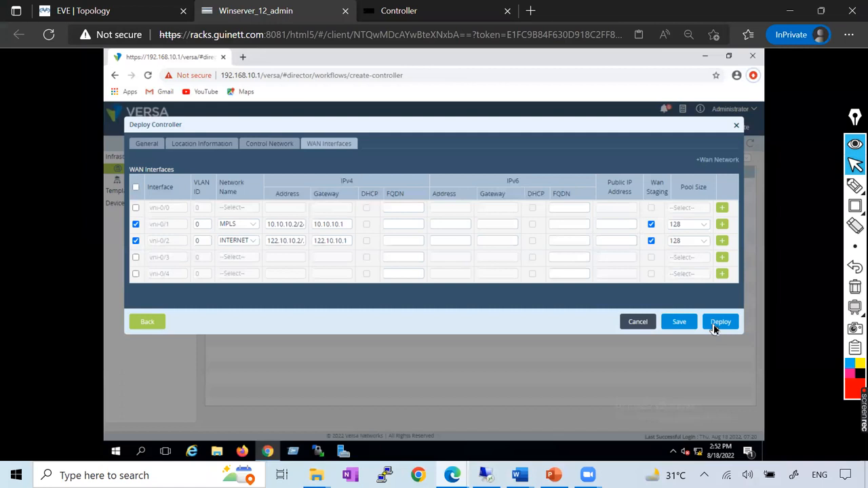
List the Controller's interfaces with show interfaces brief in its console, and return to the Deploy Controller form.
left_click(406, 11)
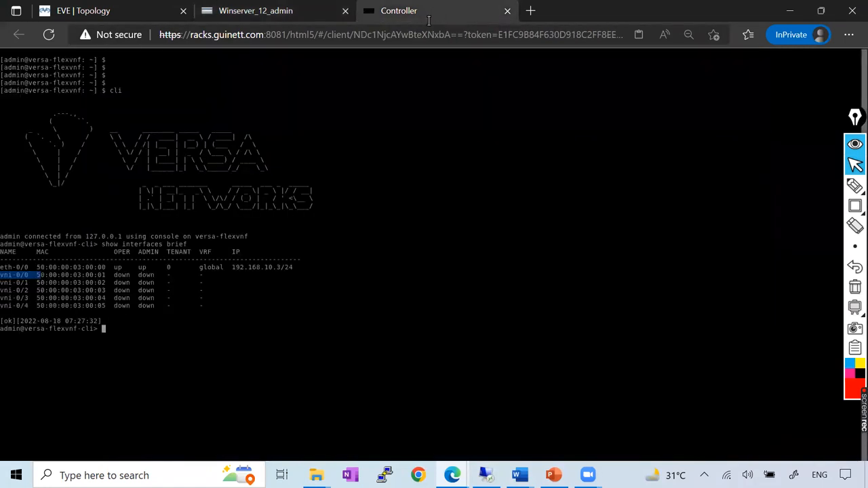
key("Return")
key("Return")
key("Return")
key("Up")
key("Return")
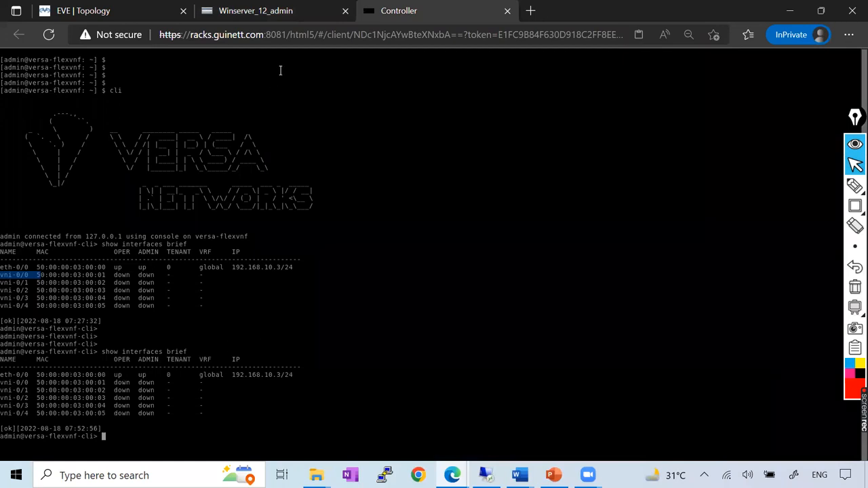
left_click(268, 13)
Try to deploy Controller-1, continuing through the location and control network settings and submitting the deployment again.
left_click(724, 324)
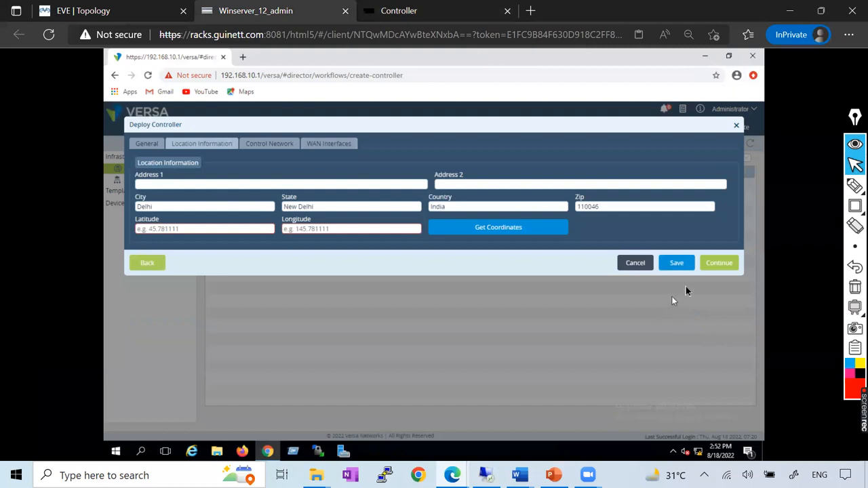
left_click(712, 267)
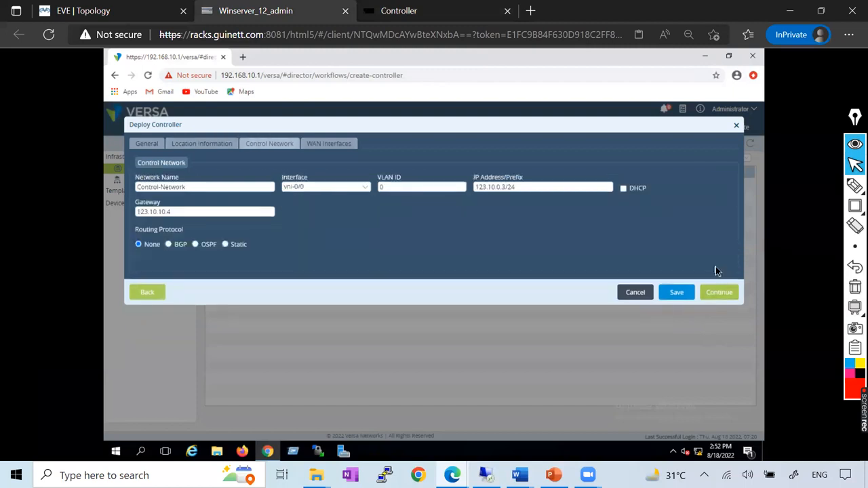
left_click(716, 290)
left_click(720, 324)
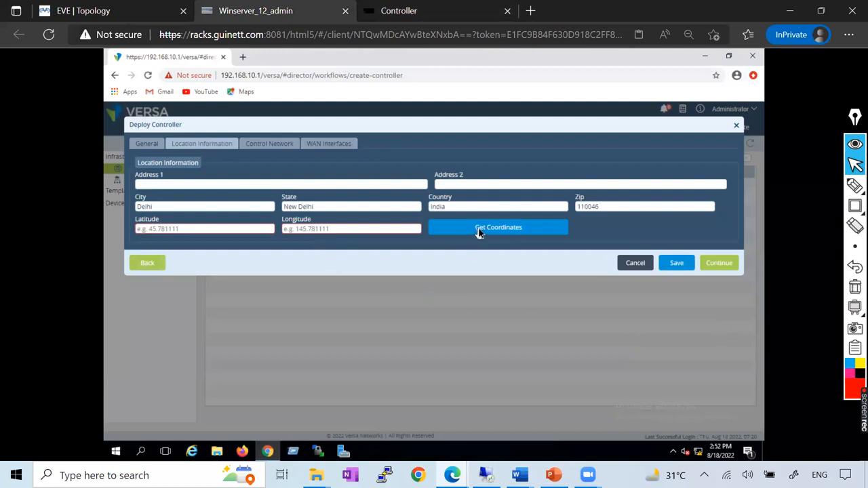
Request the site coordinates and fill in the location with latitude 1.234 and longitude 11.
left_click(187, 232)
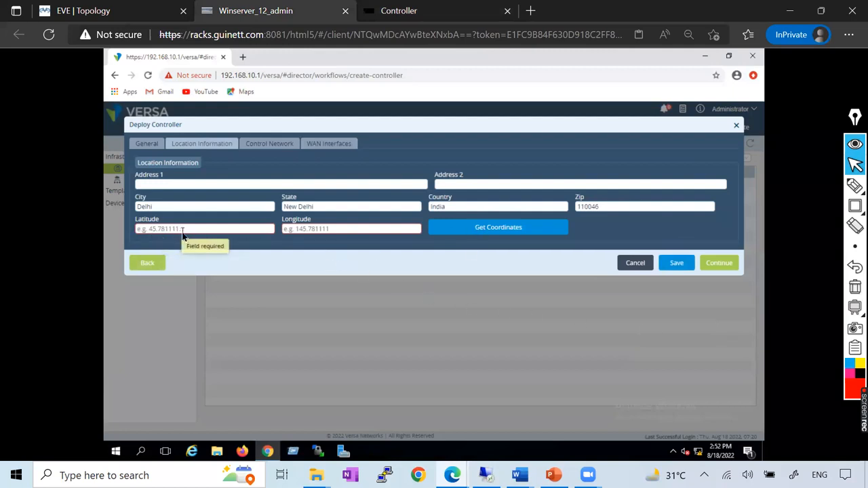
left_click(490, 230)
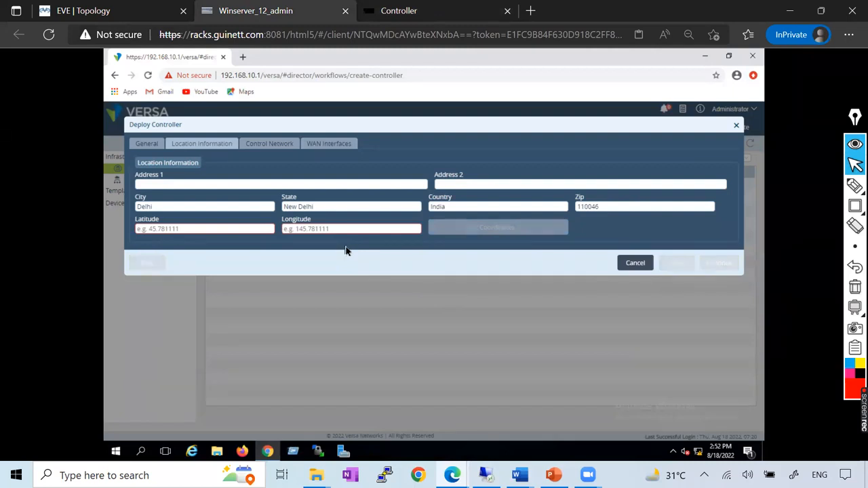
left_click(239, 229)
type("111")
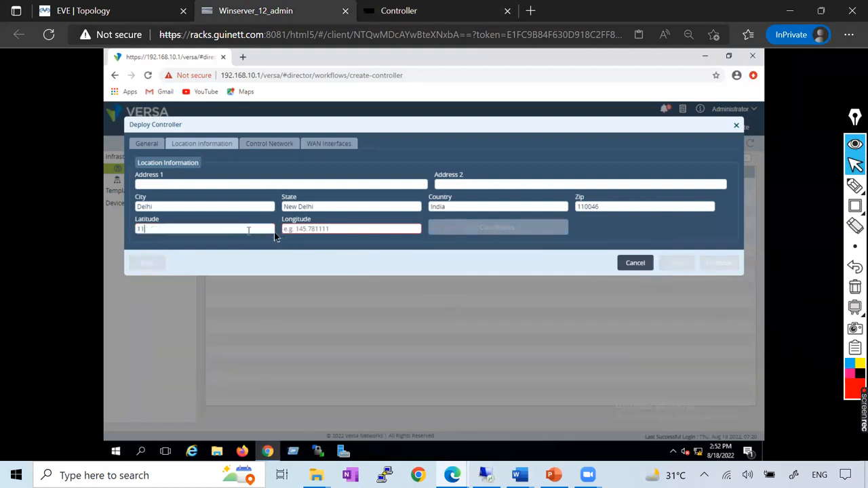
left_click(320, 231)
type("11")
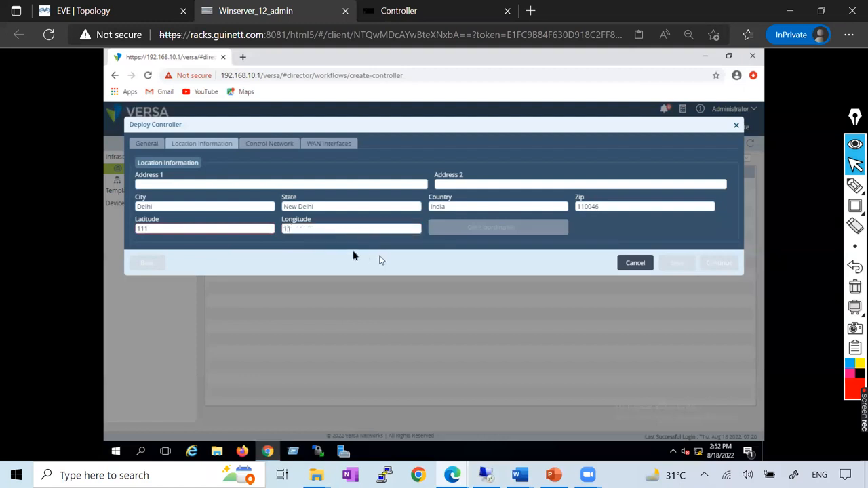
left_click(207, 231)
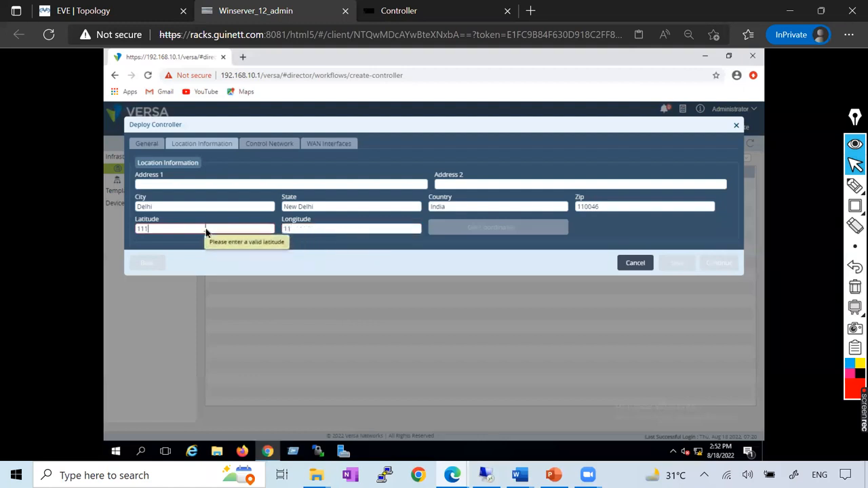
key("BackSpace")
key("BackSpace")
key("BackSpace")
type("1.234")
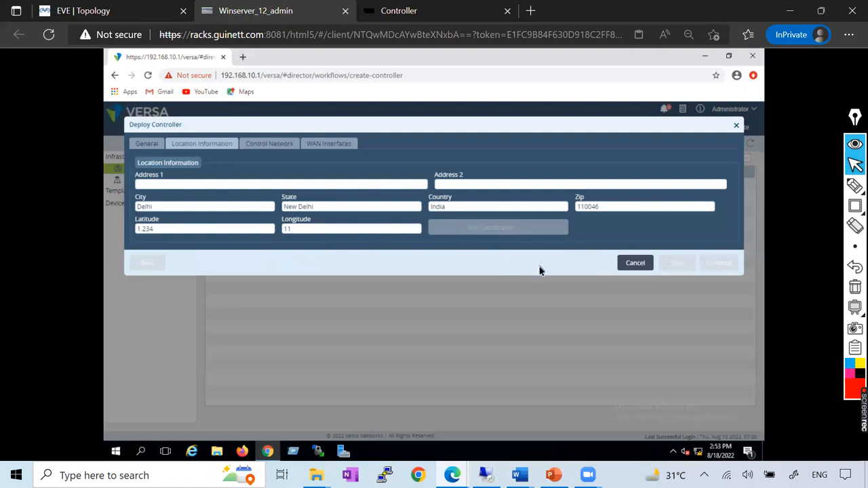
Review the general, location, control network and WAN interface settings of the Deploy Controller form.
left_click(261, 144)
left_click(350, 148)
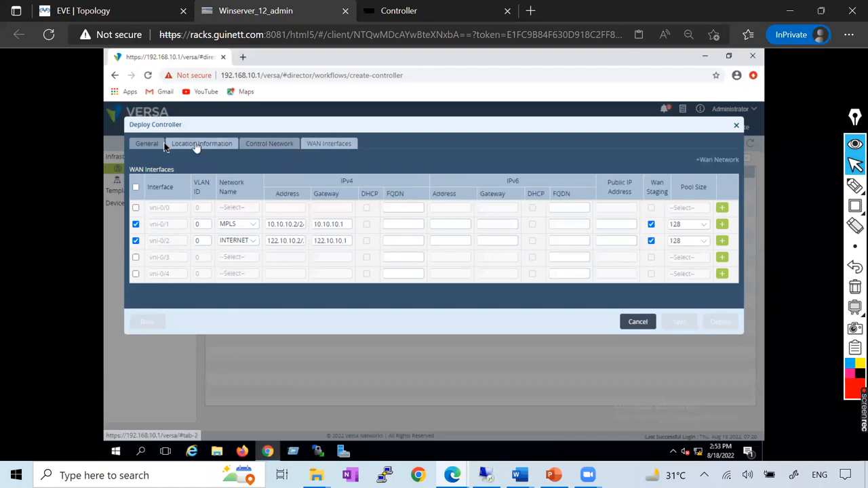
left_click(171, 144)
left_click(147, 144)
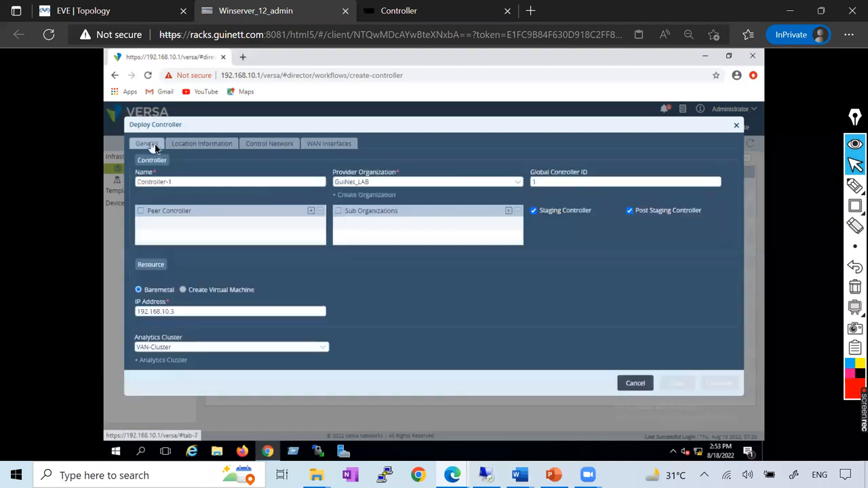
left_click(204, 145)
left_click(273, 145)
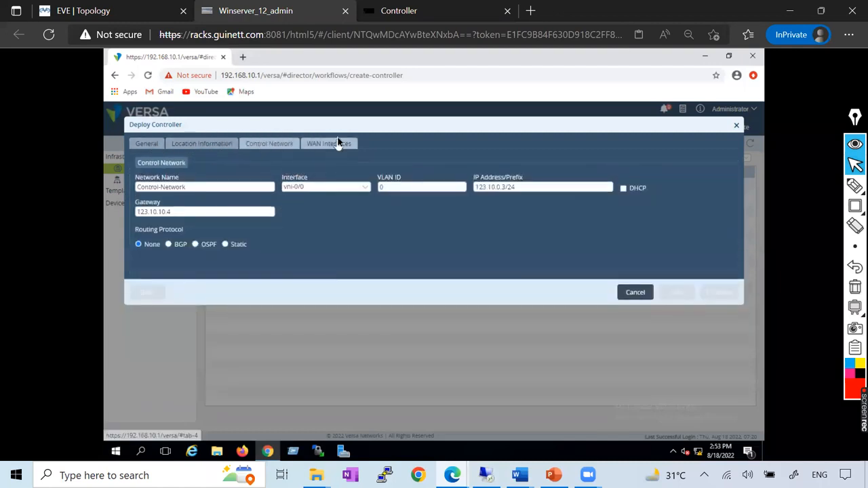
left_click(347, 145)
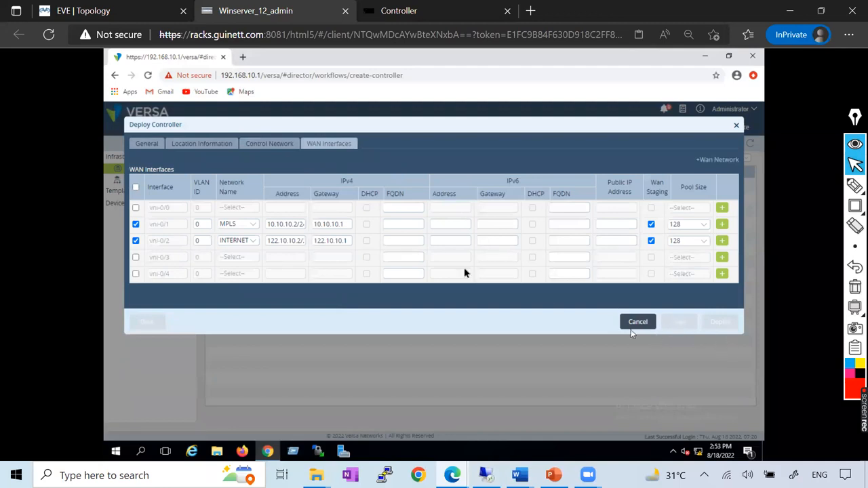
left_click(145, 144)
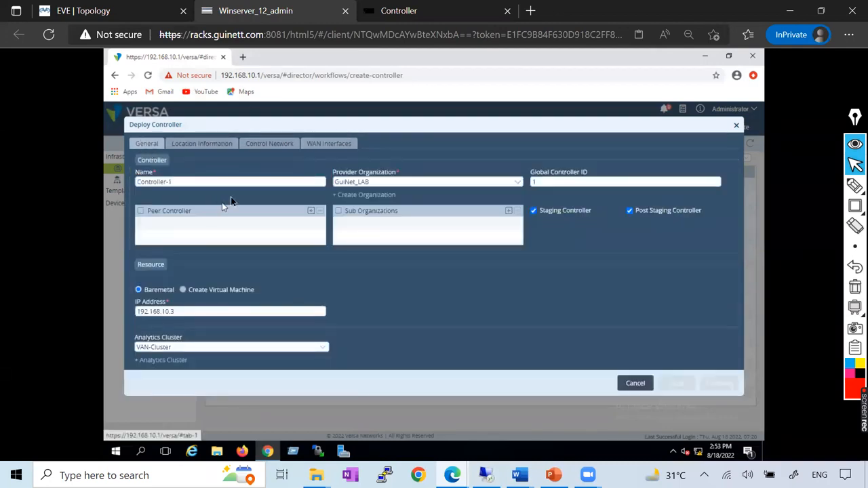
Open the location information and briefly outline the Get Coordinates option with a rectangle annotation, removing it again.
left_click(200, 145)
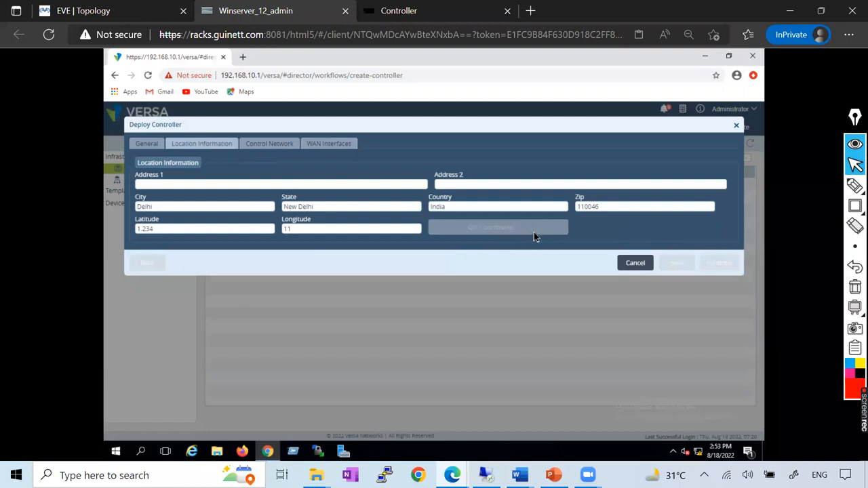
mouse_move(855, 207)
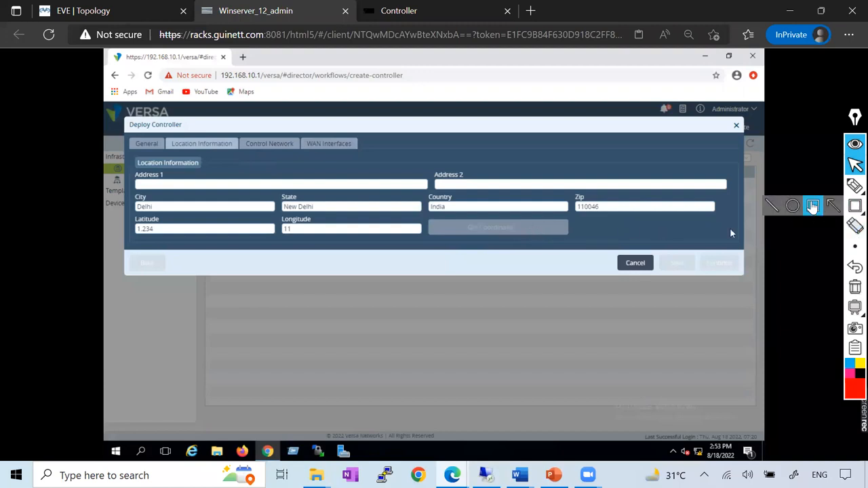
left_click(813, 207)
left_click_drag(440, 205, 579, 244)
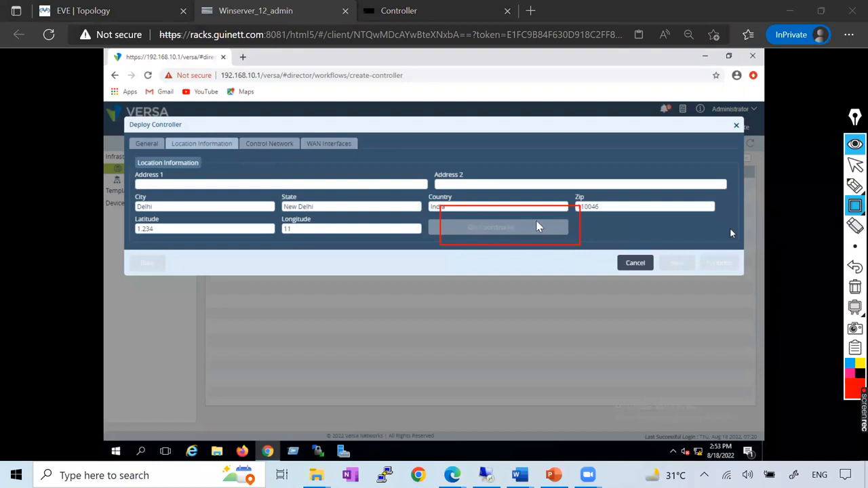
left_click(854, 266)
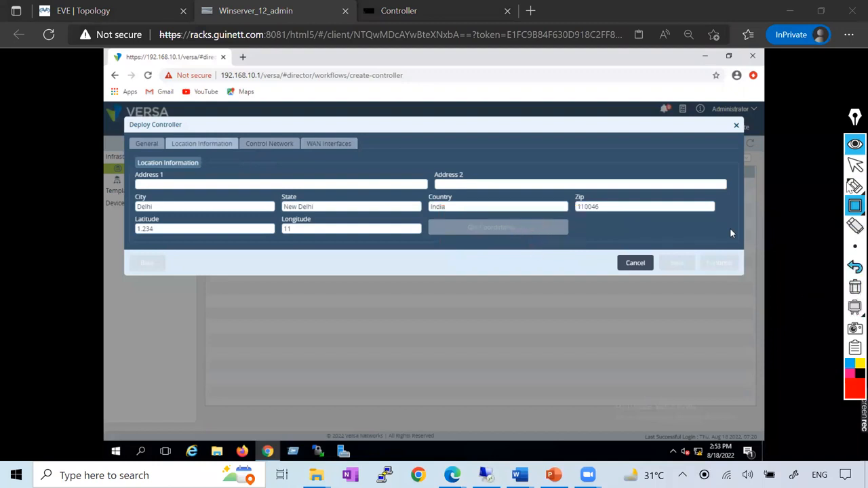
left_click(853, 166)
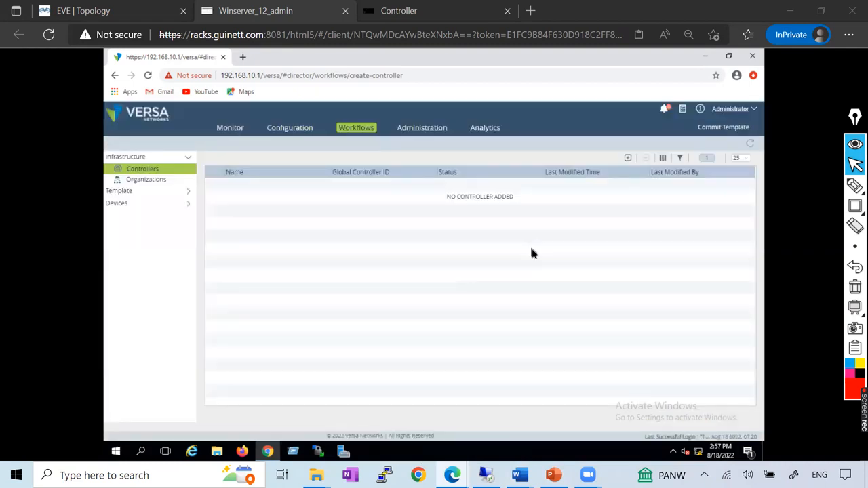
Start a new controller deployment named Controller-1 and enable it as a staging controller.
left_click(627, 158)
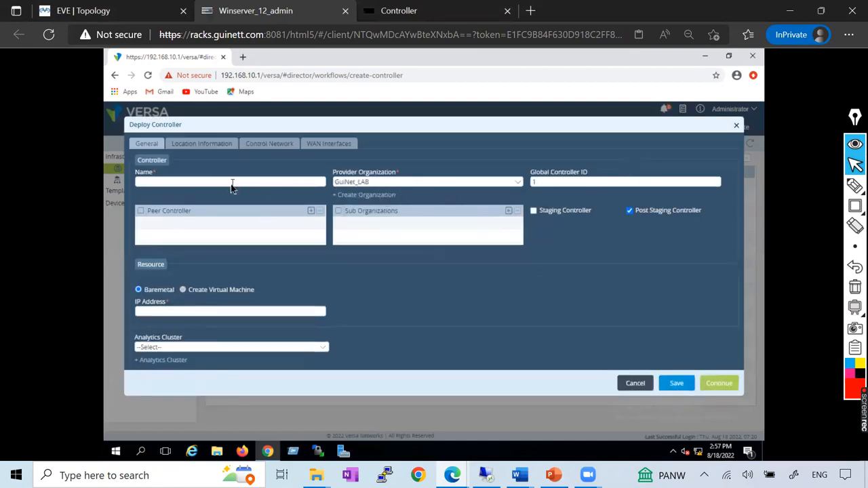
type("Co")
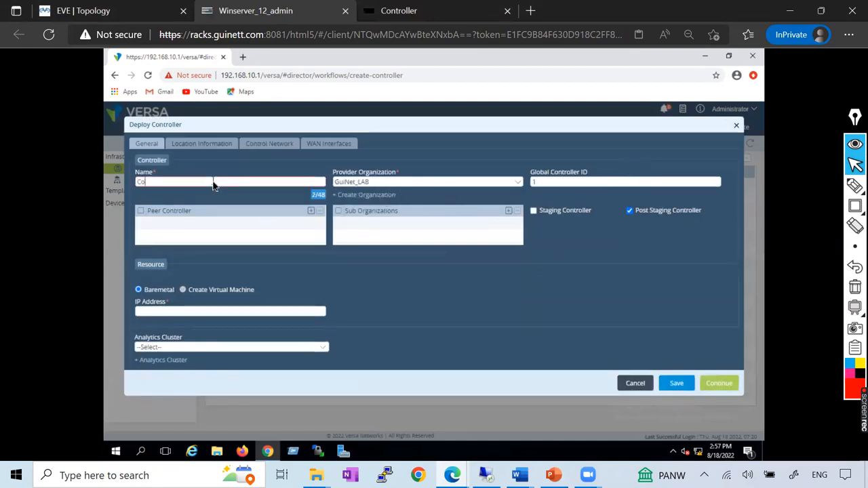
type("ntroller")
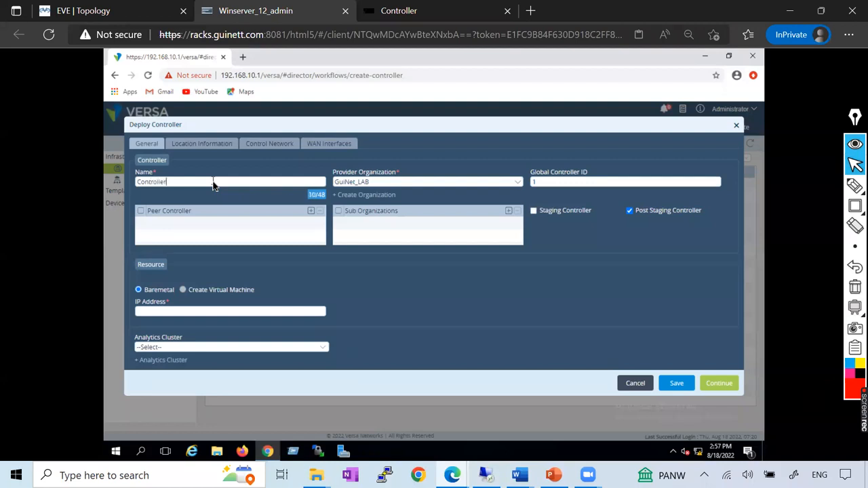
type("-1")
left_click(534, 211)
Try 123.10.10.3 as the baremetal IP address of the controller.
left_click(158, 312)
type("12")
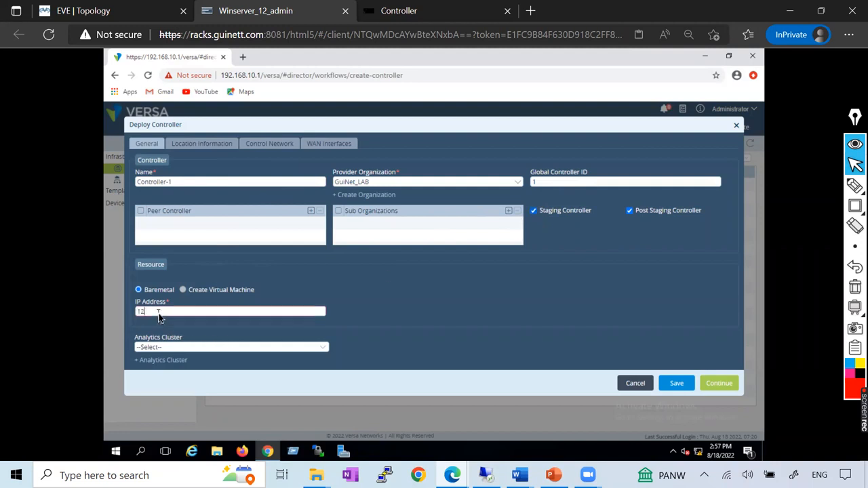
type("3.1073.10.10.3")
left_click(238, 332)
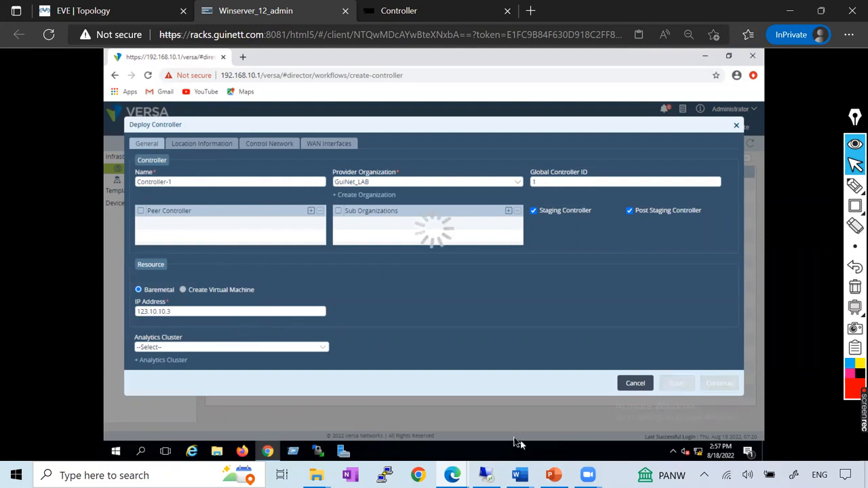
Switch to the Versa_Controller document in Word and look up the general settings for deploying the controller.
mouse_move(519, 475)
left_click(656, 417)
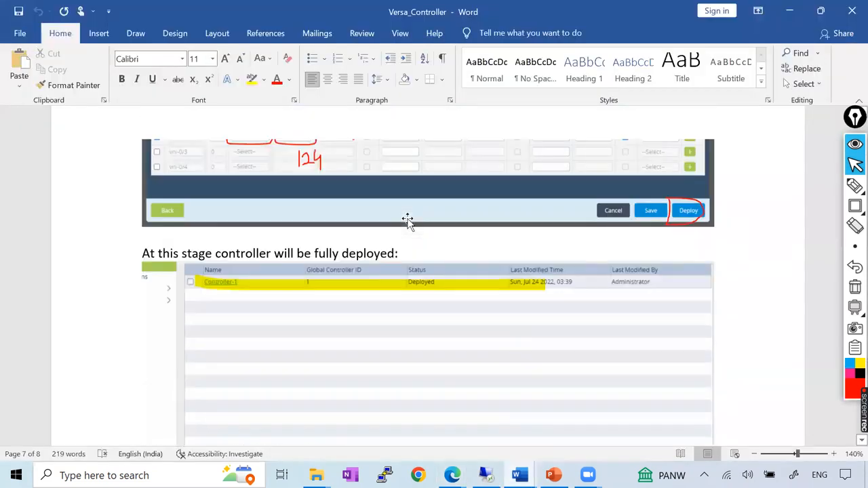
scroll(407, 219, "up", 15)
scroll(408, 219, "up", 8)
scroll(408, 218, "up", 15)
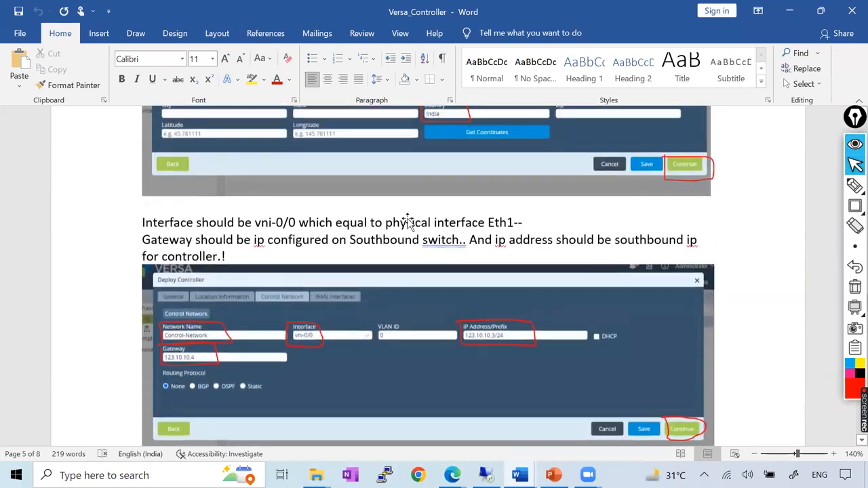
scroll(407, 219, "up", 10)
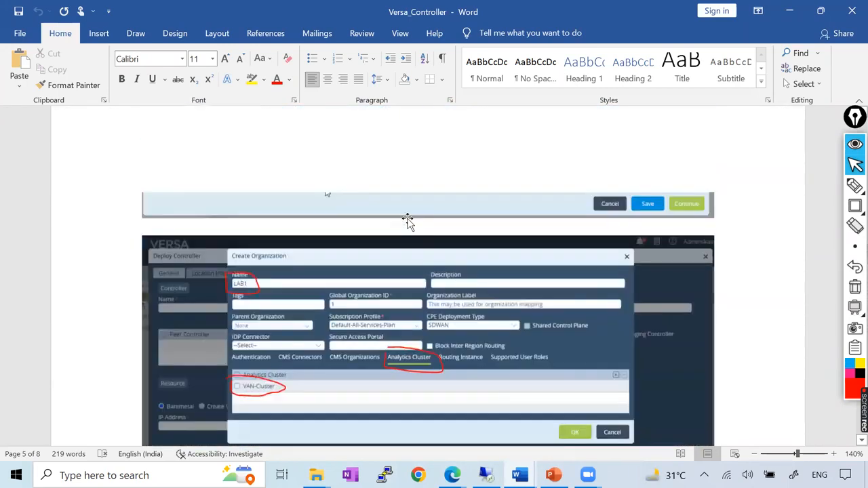
scroll(407, 219, "down", 10)
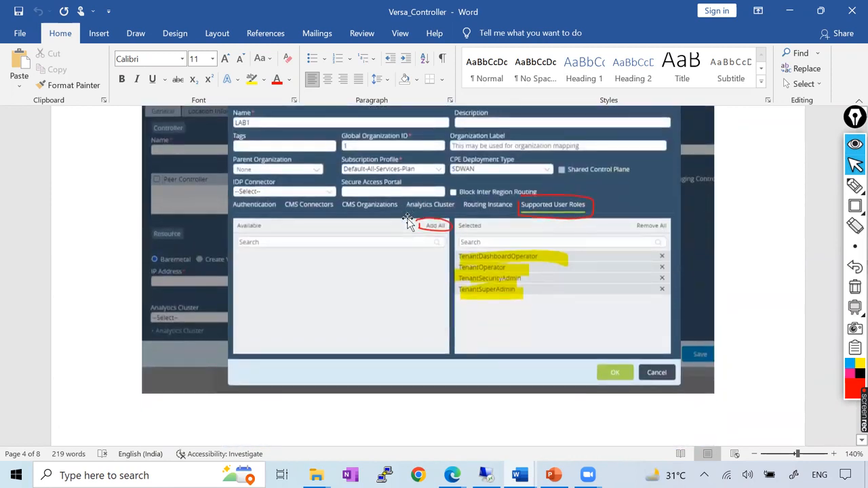
scroll(407, 219, "down", 10)
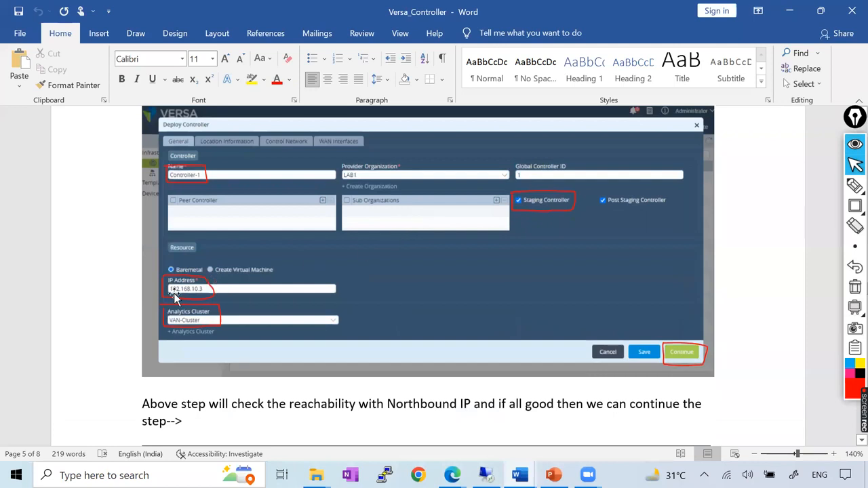
Back in the Deploy Controller form, set the IP address to 192.168.10.3 and choose VAN-Cluster as the analytics cluster.
key("alt+Tab")
left_click_drag(185, 310, 122, 310)
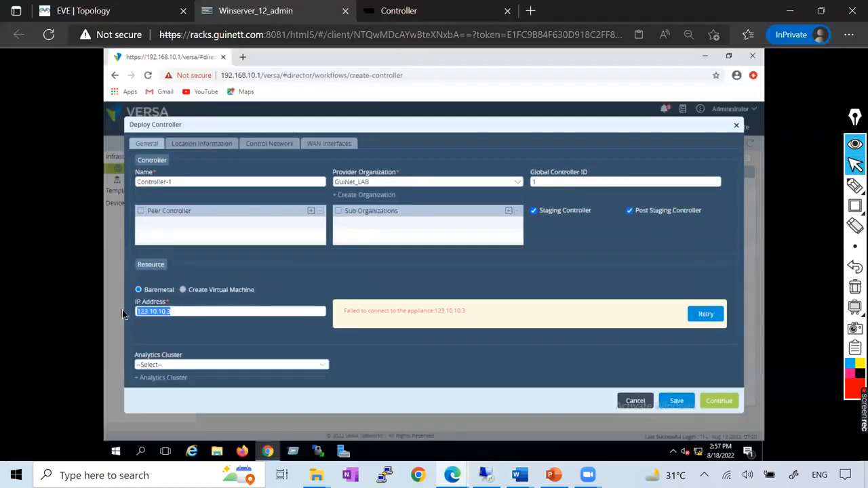
type("192.168.10.3")
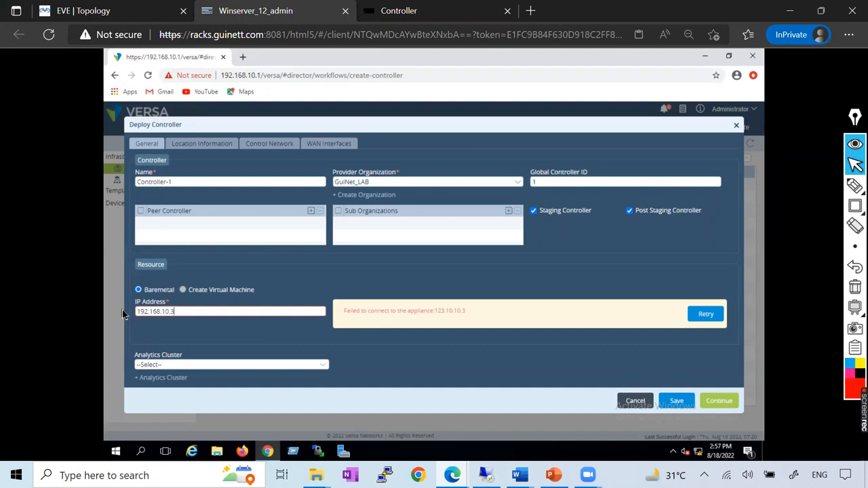
left_click(150, 349)
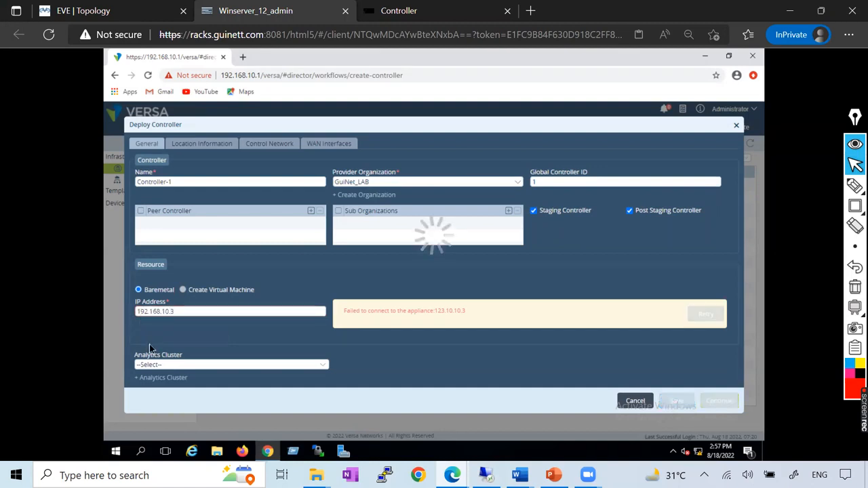
left_click(177, 347)
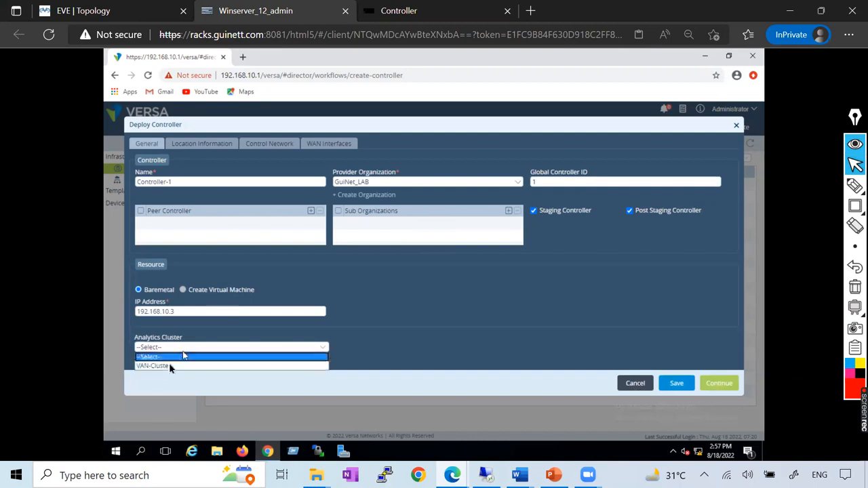
left_click(169, 366)
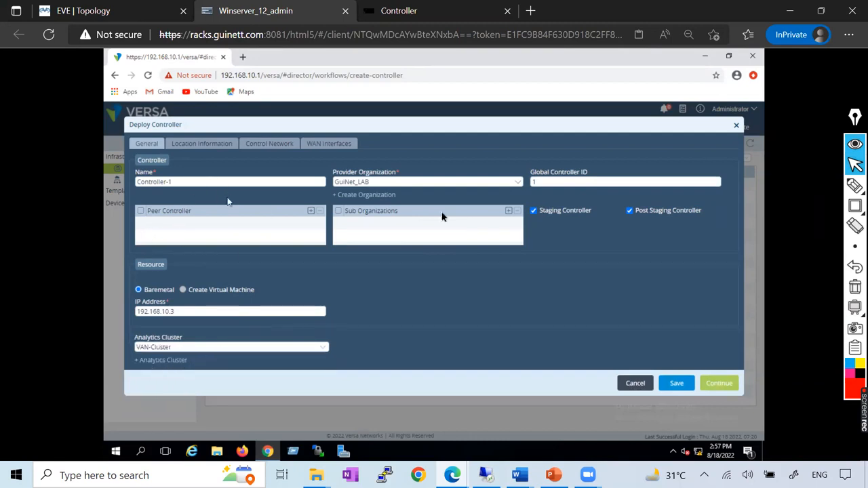
Check the document's location example and fill in the controller's location with state Delhi and country India.
key("alt+Tab")
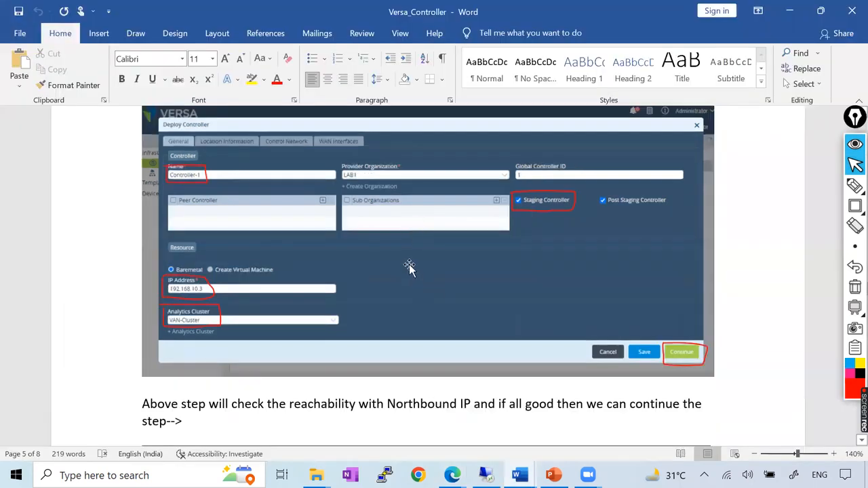
scroll(434, 256, "down", 8)
scroll(428, 316, "up", 2)
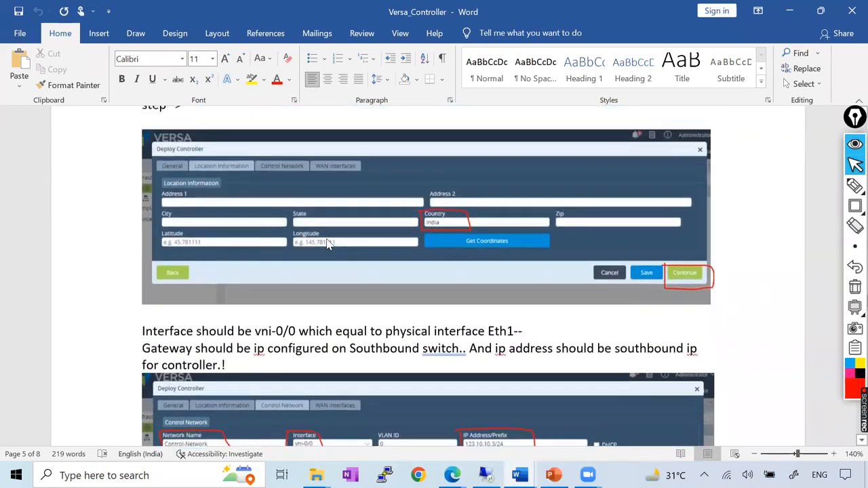
key("alt+Tab")
left_click(202, 144)
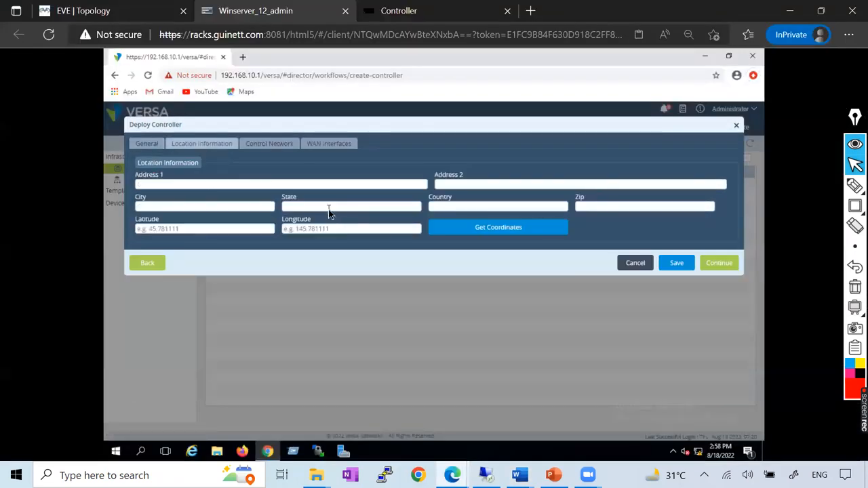
left_click(328, 207)
type("India")
left_click_drag(312, 207, 255, 208)
key("ctrl+x")
left_click(443, 207)
key("ctrl+v")
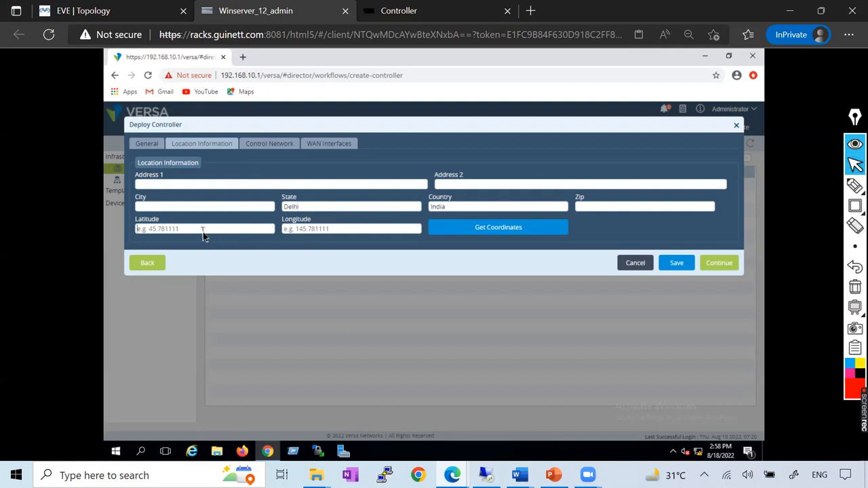
Set the location's latitude to 23.11 and longitude to 123.11, and fill in the zip code.
type("23.11")
left_click(308, 232)
type("123.11")
left_click(607, 208)
type("1100")
Check the document's control network example and name the controller's control network Control-Network.
left_click(271, 144)
left_click(218, 188)
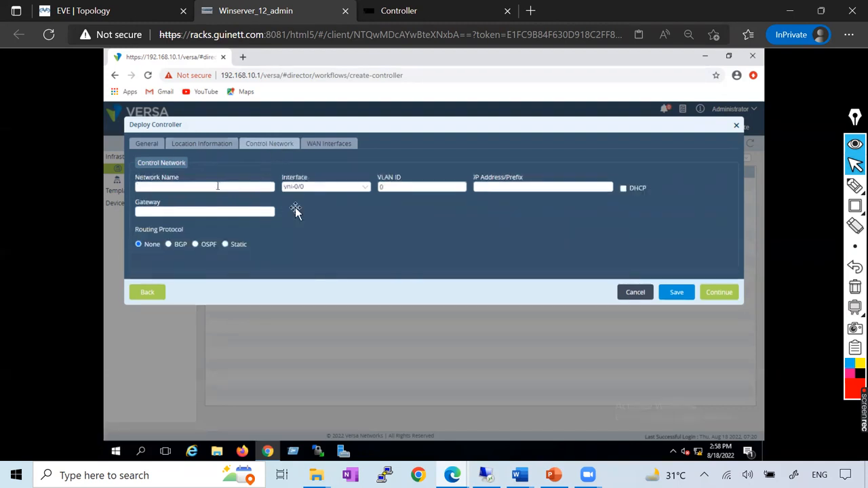
key("alt+Tab")
scroll(354, 256, "down", 4)
key("alt+Tab")
type("Control")
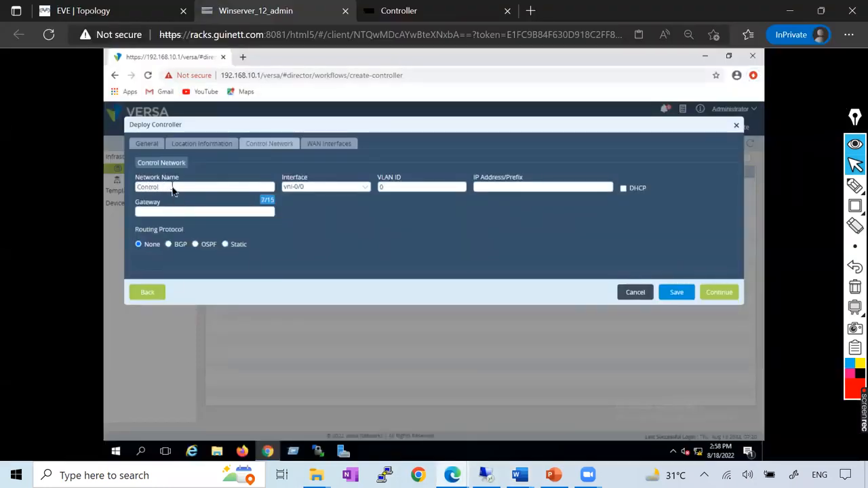
type("le-Network")
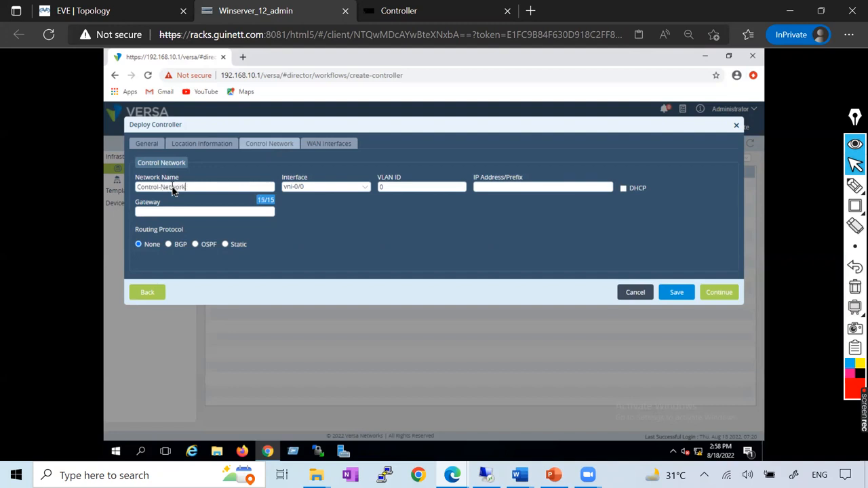
Set the control network's IP address and prefix to 123.10.10.3/24.
left_click(506, 188)
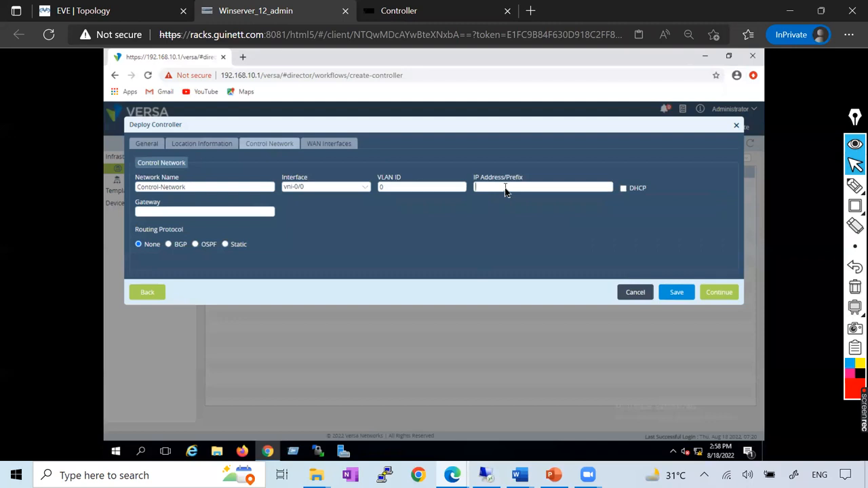
type("123.10.10.1/23")
key("BackSpace")
type("4")
Set the control network's gateway to 123.10.10.4 and compare the settings with the document.
left_click(205, 213)
type("123.10.10.")
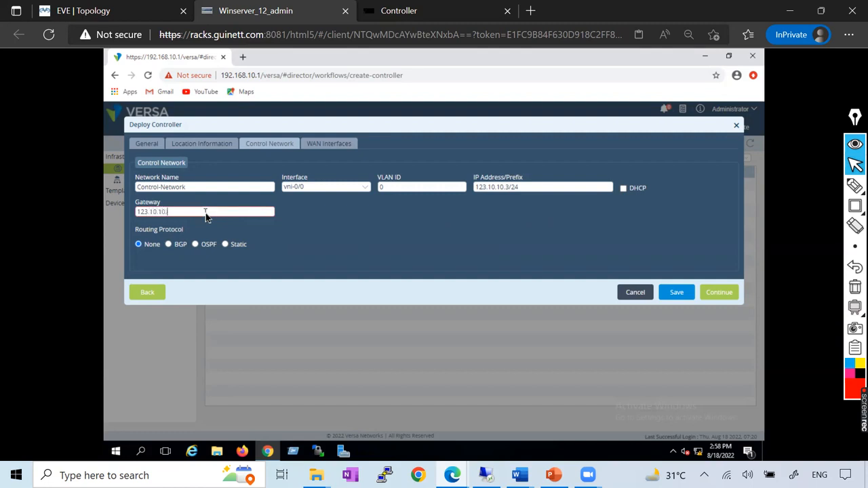
type("4")
left_click(165, 235)
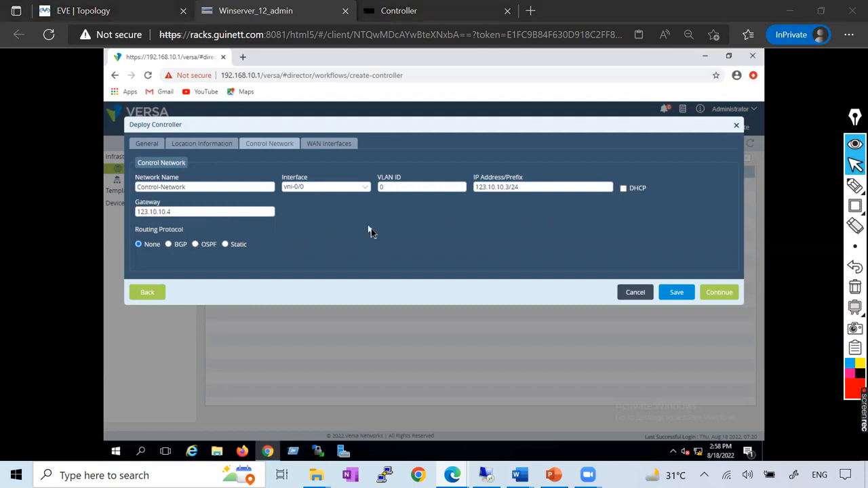
key("alt+Tab")
key("alt+Tab")
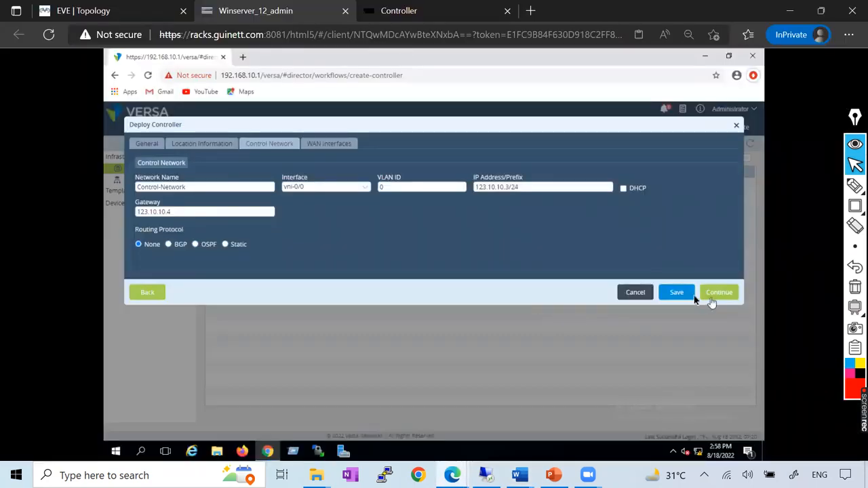
Try to create a WAN network named MPLS with the MPLS transport domain for the controller's WAN interfaces.
left_click(718, 296)
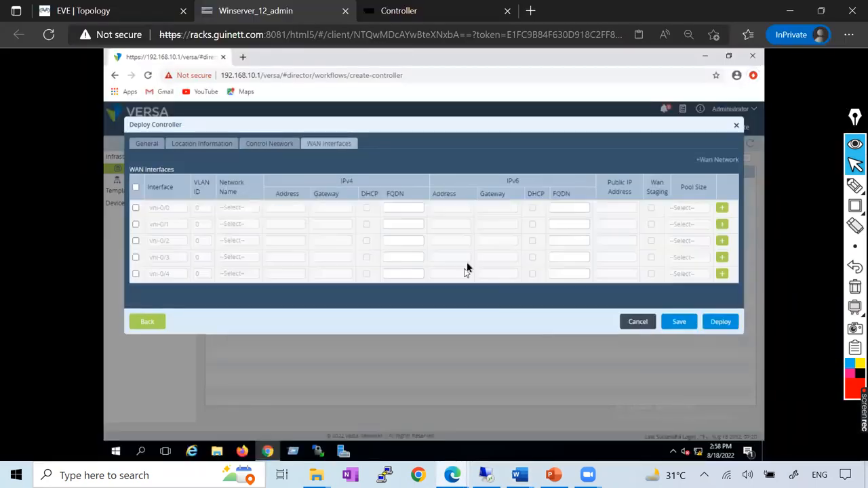
left_click(711, 161)
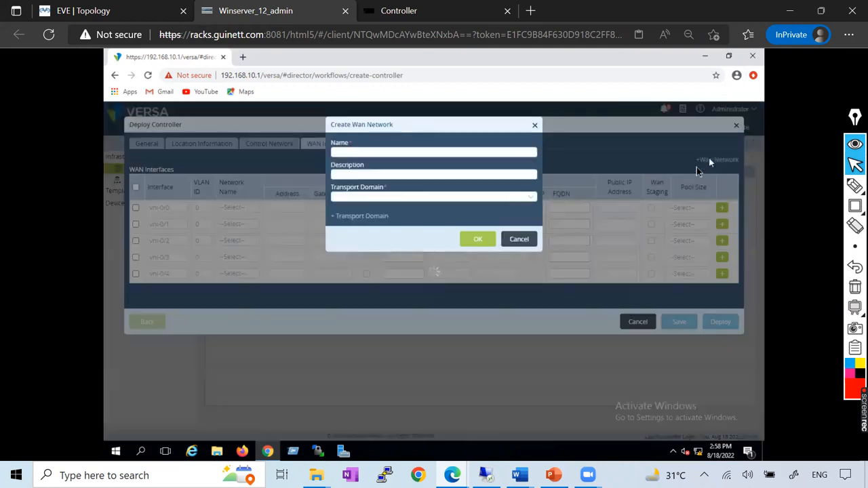
left_click(365, 154)
type("MPLS")
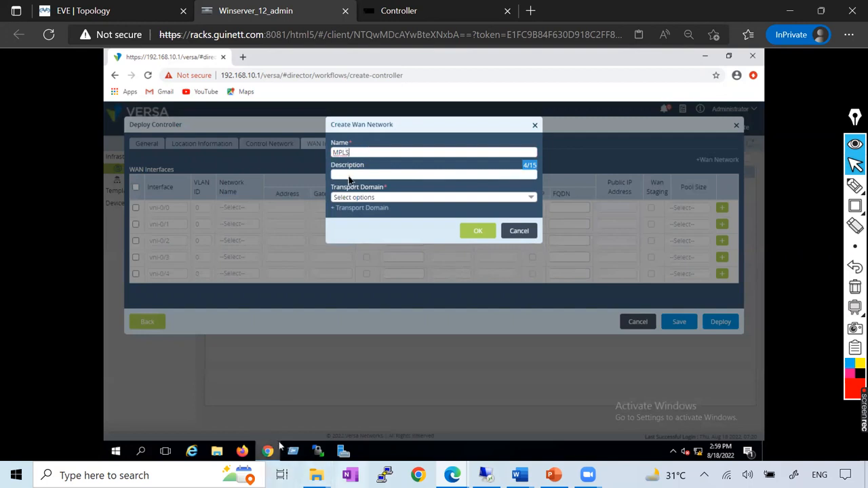
left_click(434, 197)
left_click(467, 224)
left_click(491, 188)
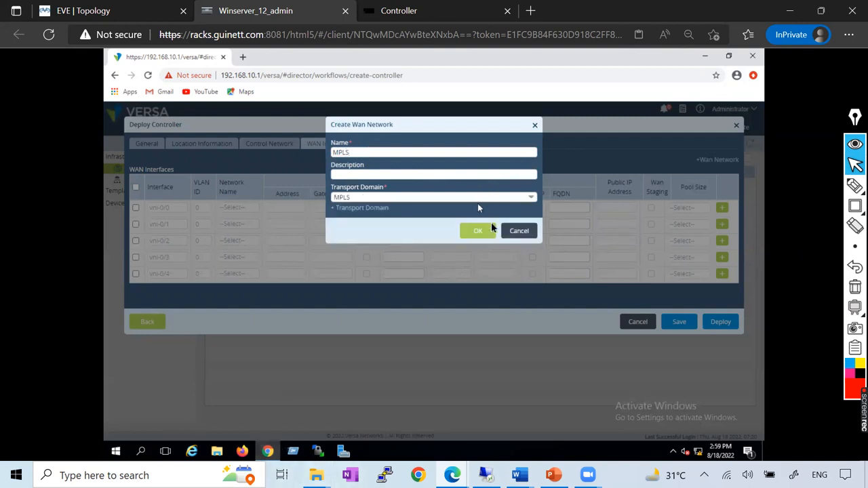
left_click(478, 231)
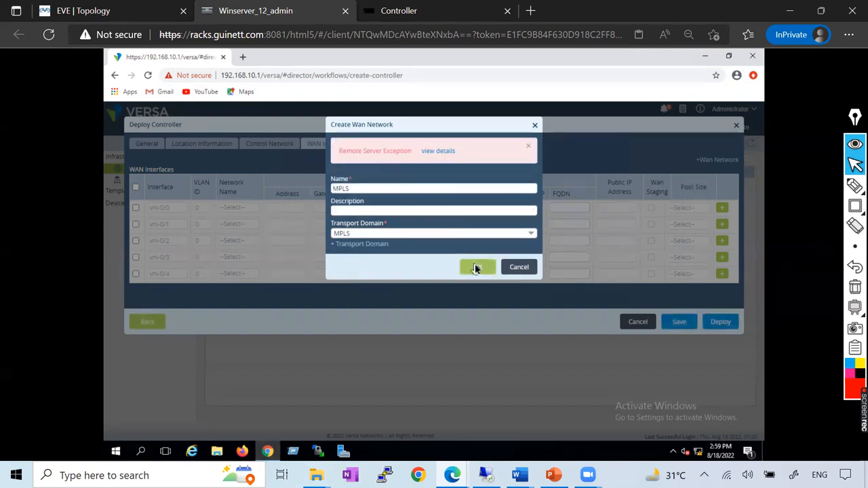
left_click(519, 267)
Save the controller deployment and log out of Versa Director.
left_click(680, 325)
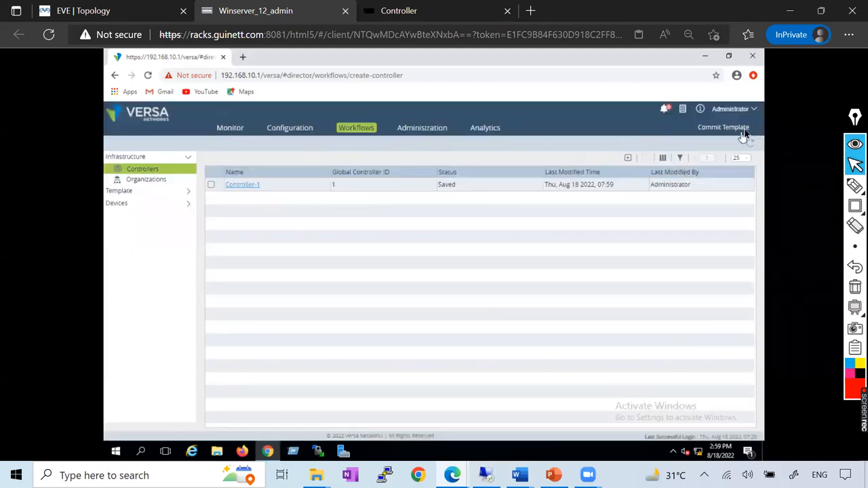
left_click(756, 111)
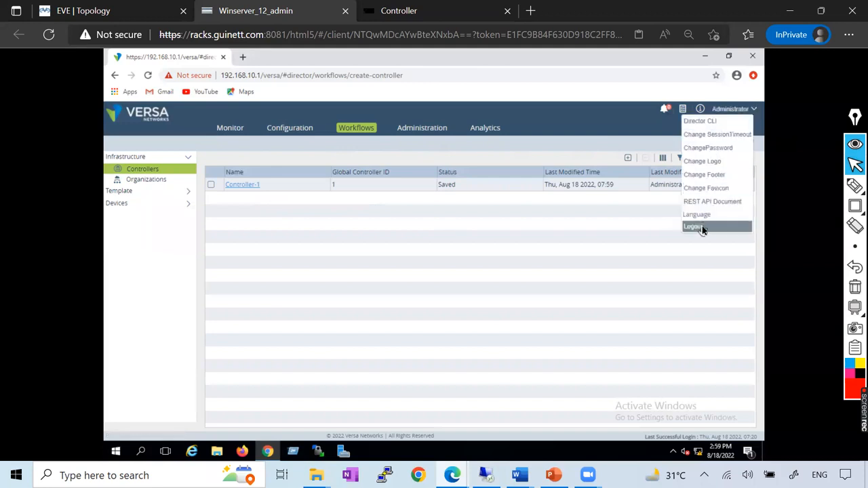
left_click(702, 227)
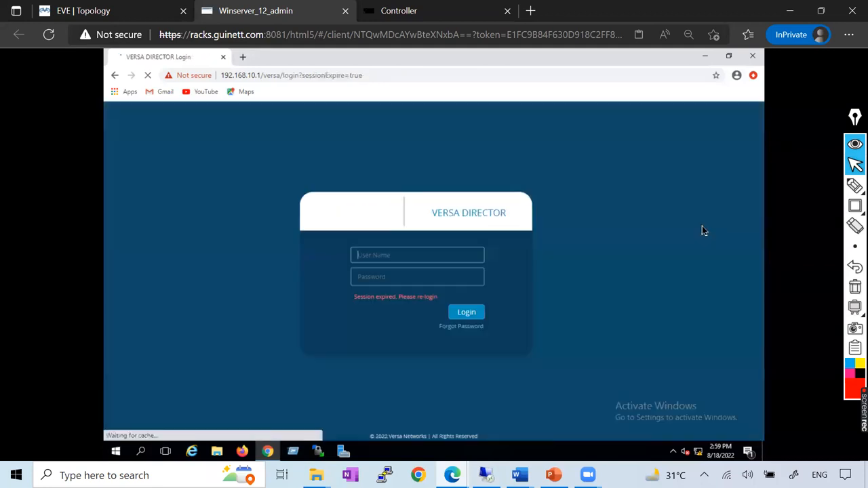
Log back in to Versa Director as Administrator with the account password.
left_click(385, 258)
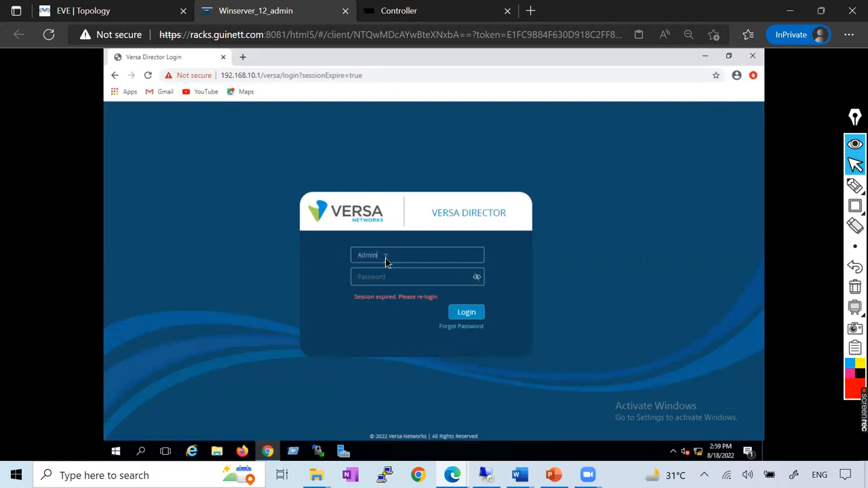
type("Administrator")
key("Tab")
type("versa123")
key("Return")
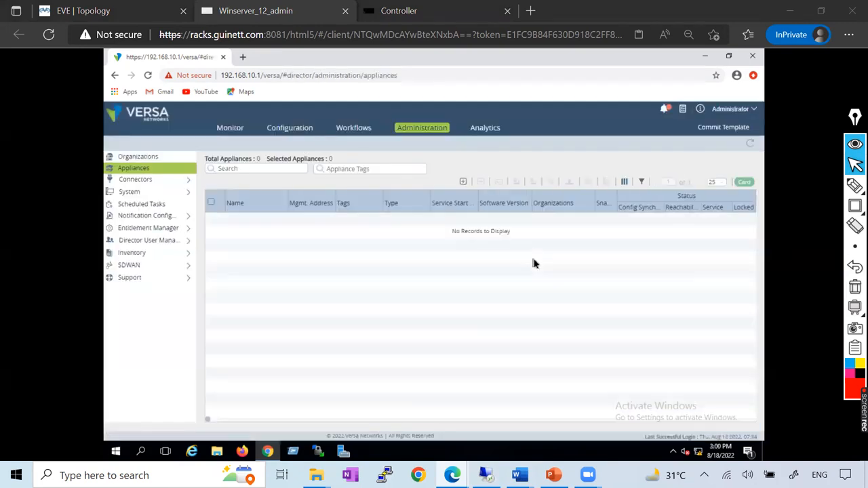
Reopen the saved Controller-1 workflow, review its location and control network settings, and go to its WAN interfaces.
left_click(353, 127)
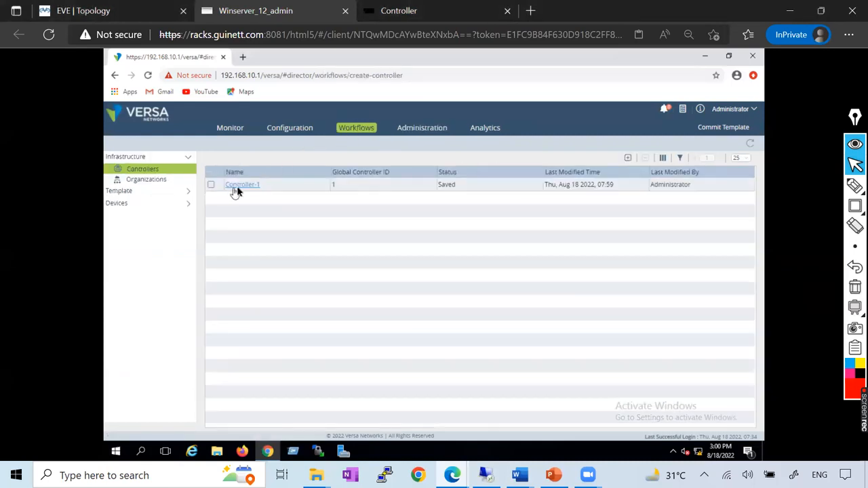
left_click(237, 186)
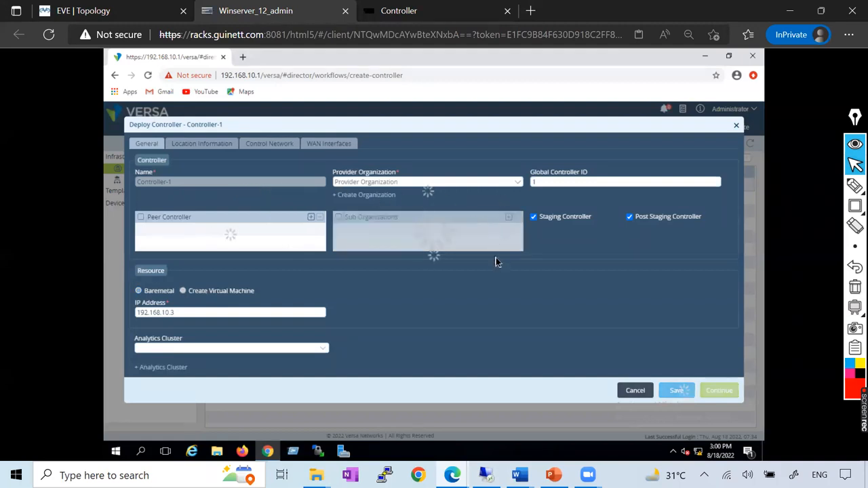
left_click(217, 150)
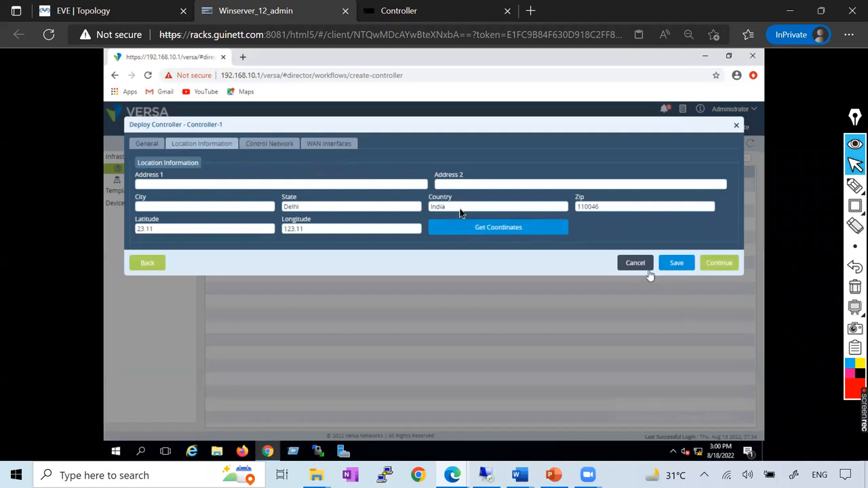
left_click(278, 145)
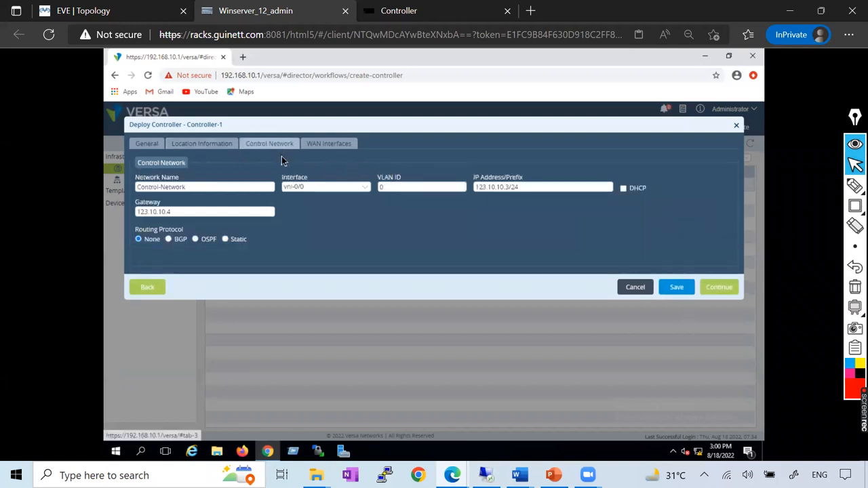
left_click(317, 145)
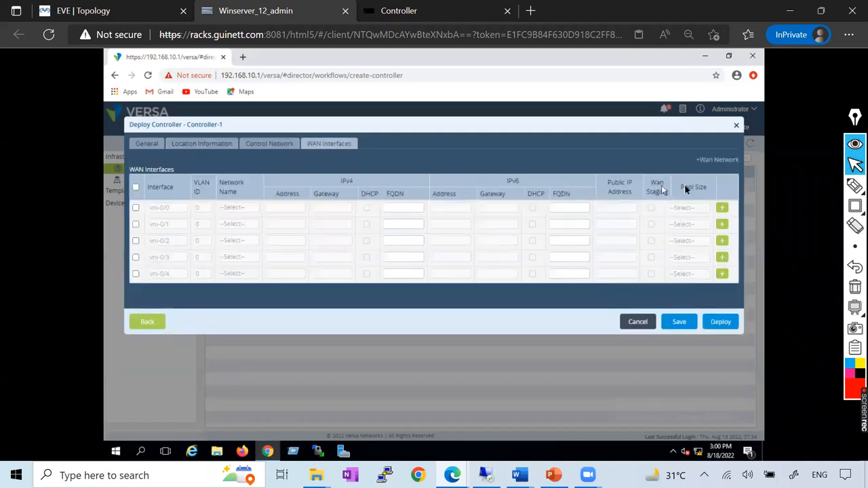
Try again to create the MPLS WAN network with the MPLS transport domain and view the error details.
left_click(713, 160)
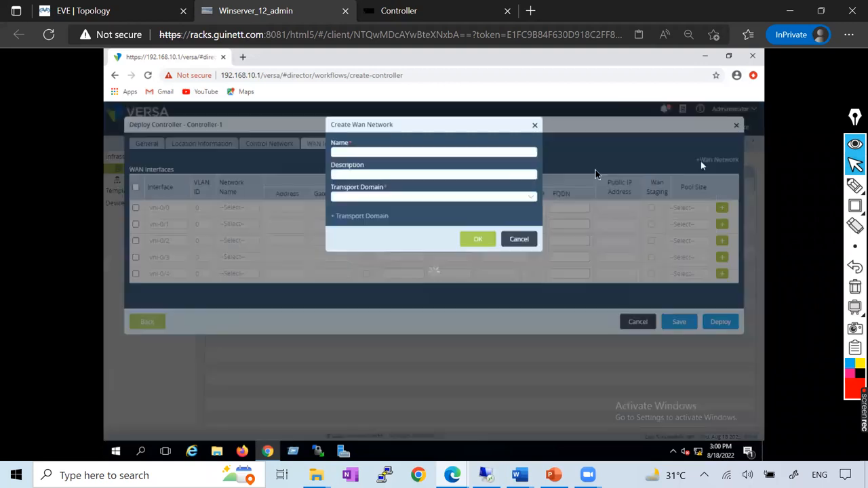
left_click(384, 153)
type("MPLS")
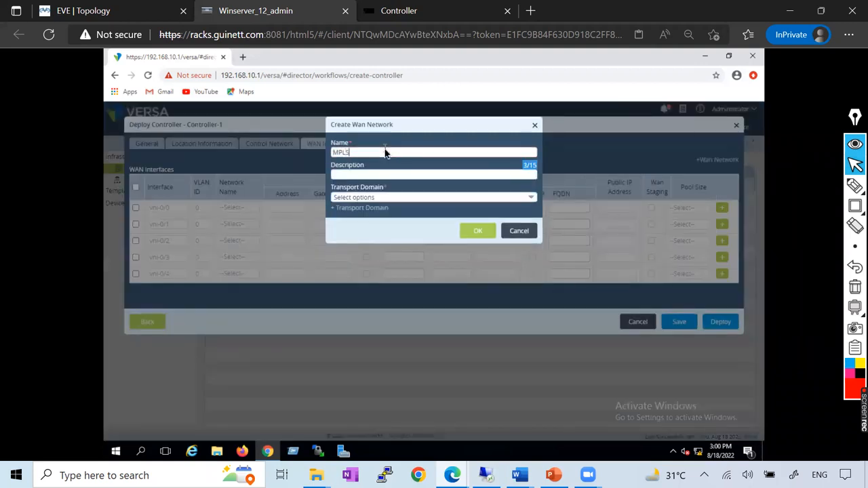
left_click(410, 198)
left_click(347, 225)
left_click(411, 132)
left_click(475, 232)
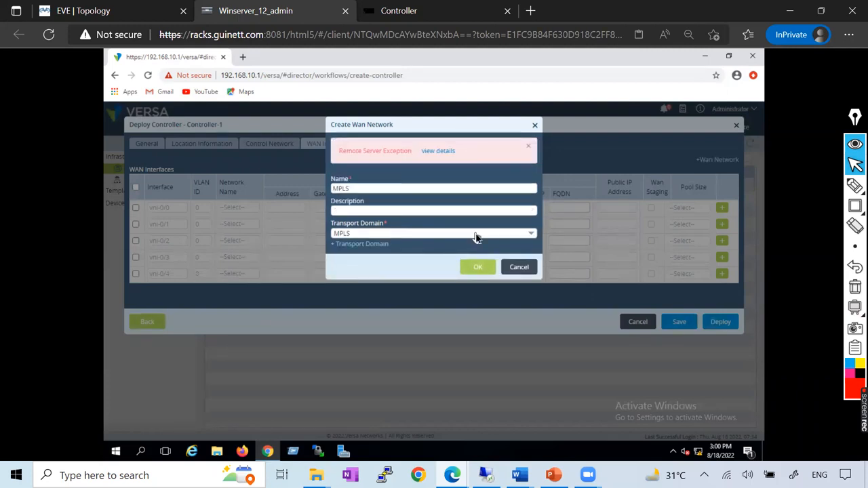
left_click(435, 151)
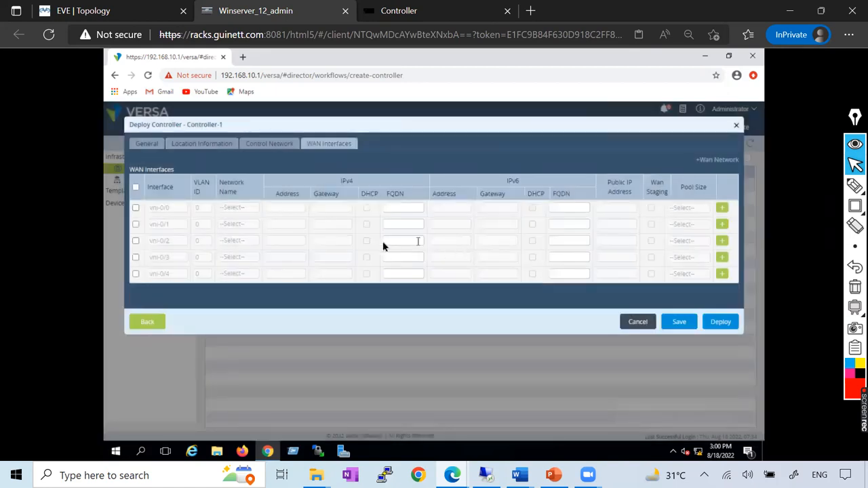
Enable WAN interfaces vni-0/1 and vni-0/2, assigning them to the MPLS and INTERNET networks respectively.
left_click(136, 225)
left_click(136, 241)
left_click(239, 225)
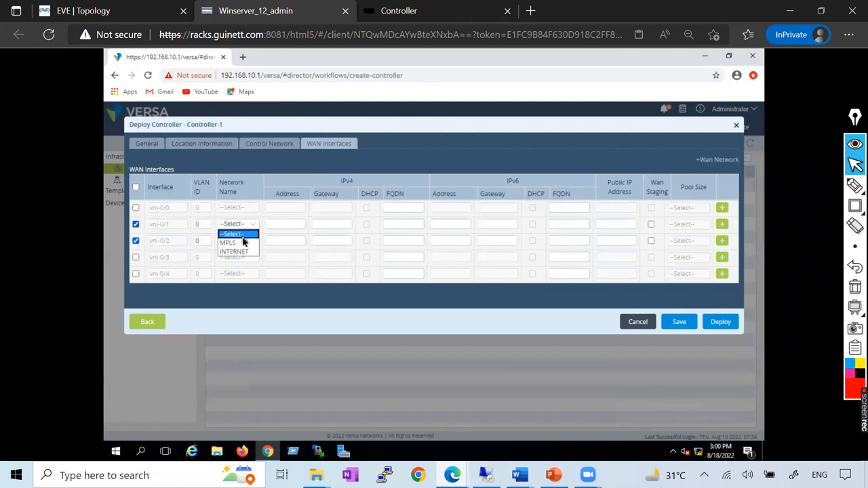
left_click(243, 242)
left_click(239, 242)
left_click(232, 268)
Set the IPv4 address and gateway to 10.10.10.2/24 and 10.10.10.1 for MPLS, and 122.10.10.2/24 and 122.10.10.1 for INTERNET.
left_click(283, 226)
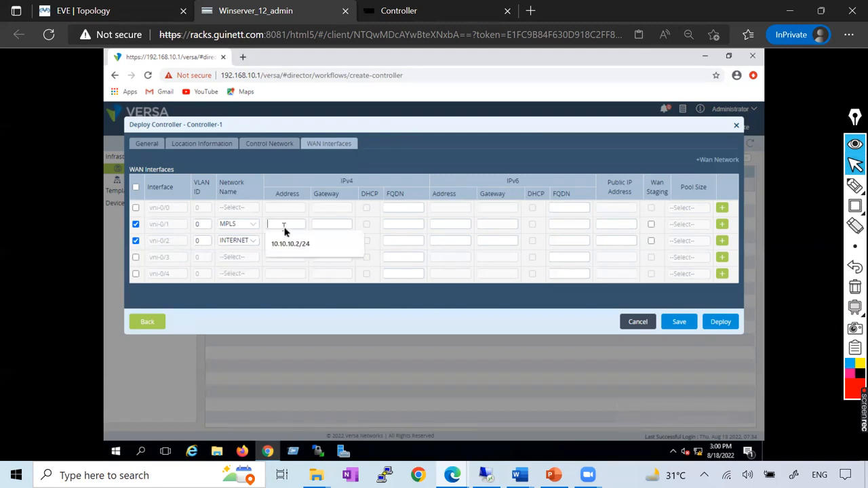
left_click(292, 246)
left_click(277, 242)
type("122.10.10.2/24")
left_click(329, 224)
left_click(331, 242)
left_click(328, 241)
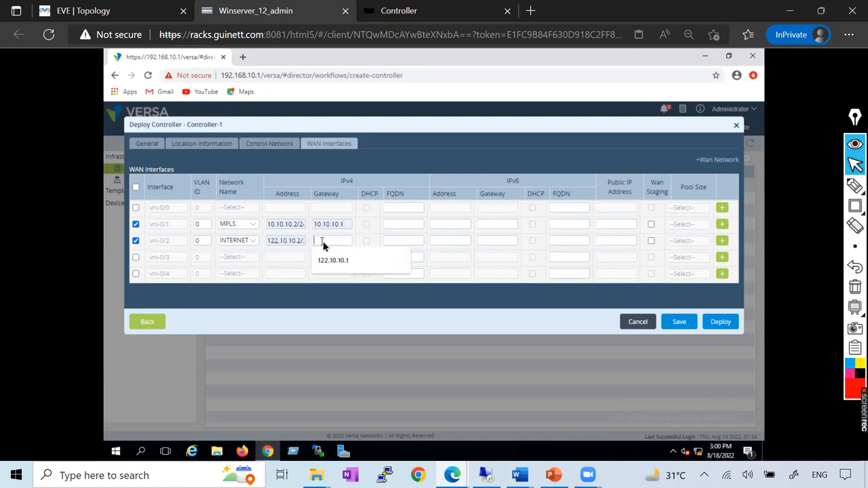
left_click(326, 262)
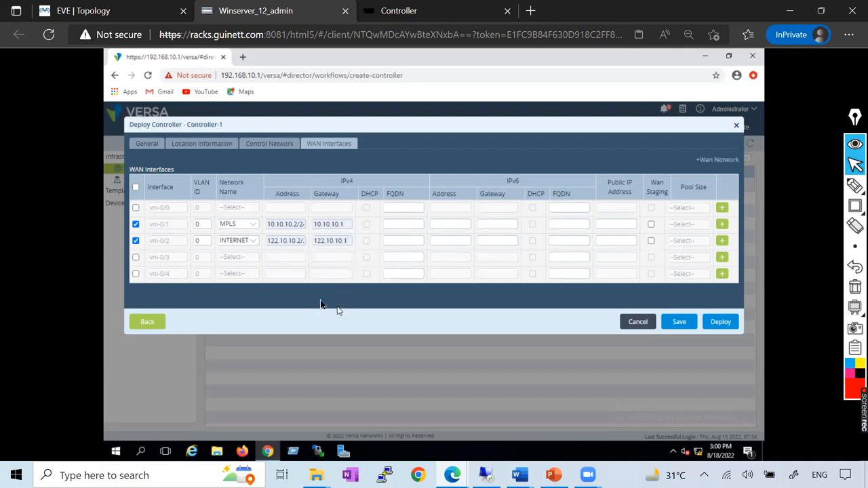
Enable WAN staging with a pool size of 128 on both the MPLS and INTERNET interfaces.
left_click(651, 224)
left_click(652, 226)
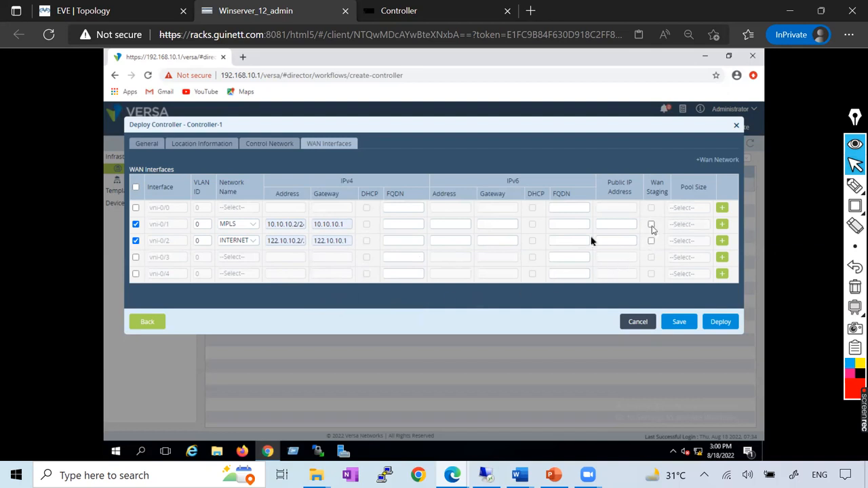
left_click(275, 224)
left_click(651, 225)
left_click(685, 224)
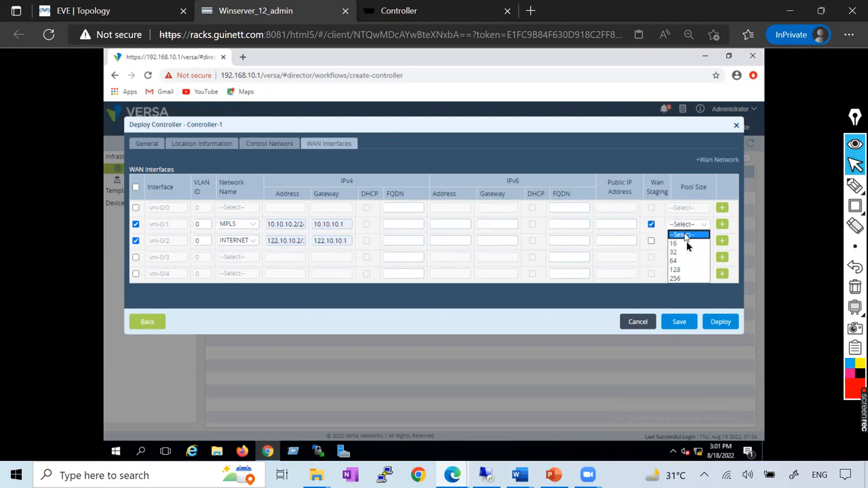
left_click(681, 270)
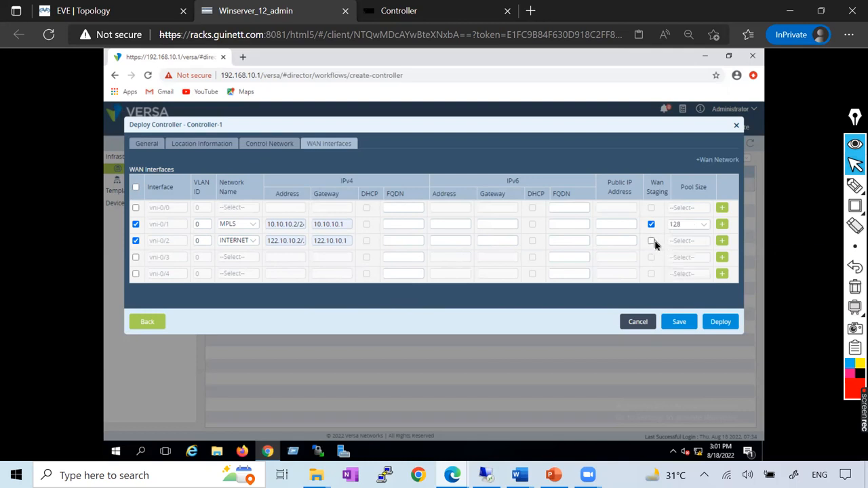
left_click(651, 240)
left_click(685, 241)
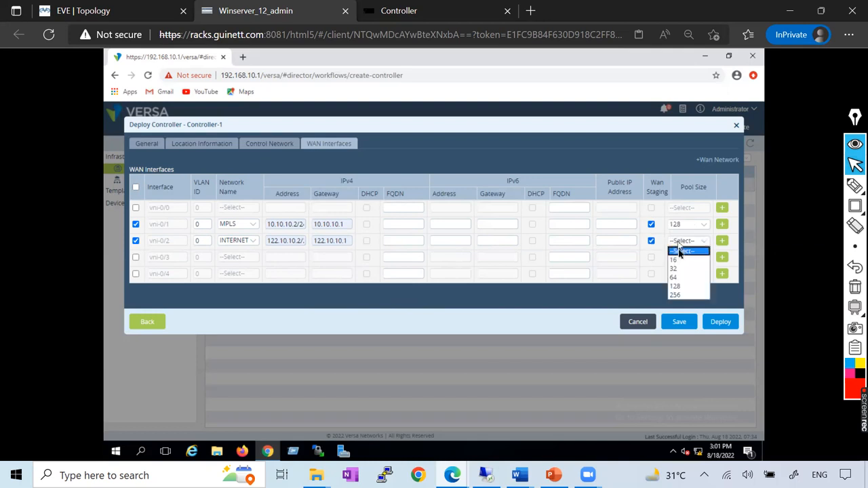
left_click(664, 291)
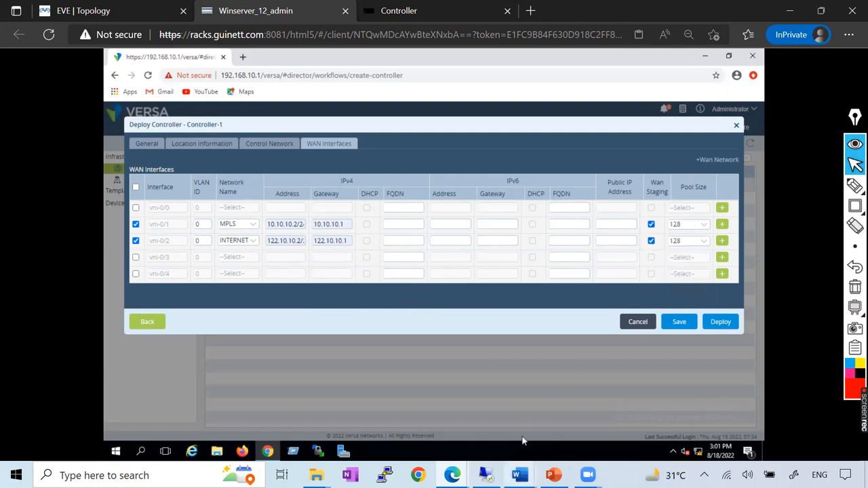
Check the WAN interface example in the Versa_Controller Word document, return to Versa Director and save the controller workflow.
left_click(520, 474)
left_click(656, 428)
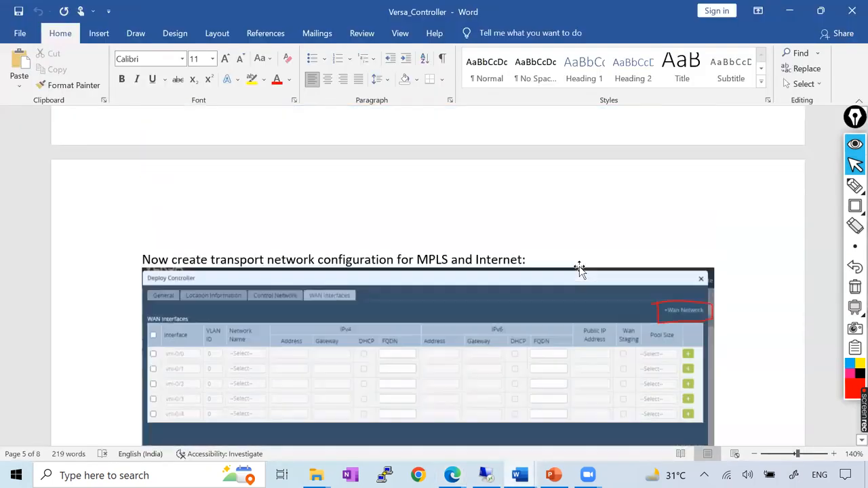
scroll(580, 268, "down", 20)
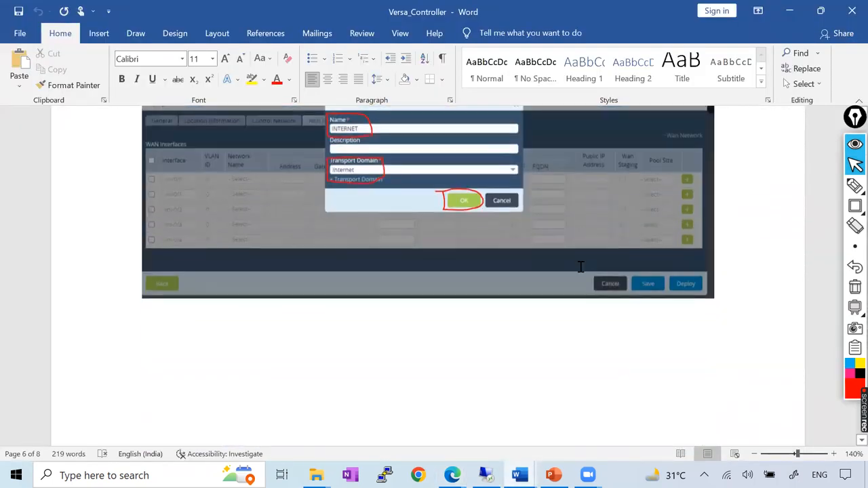
scroll(579, 268, "up", 2)
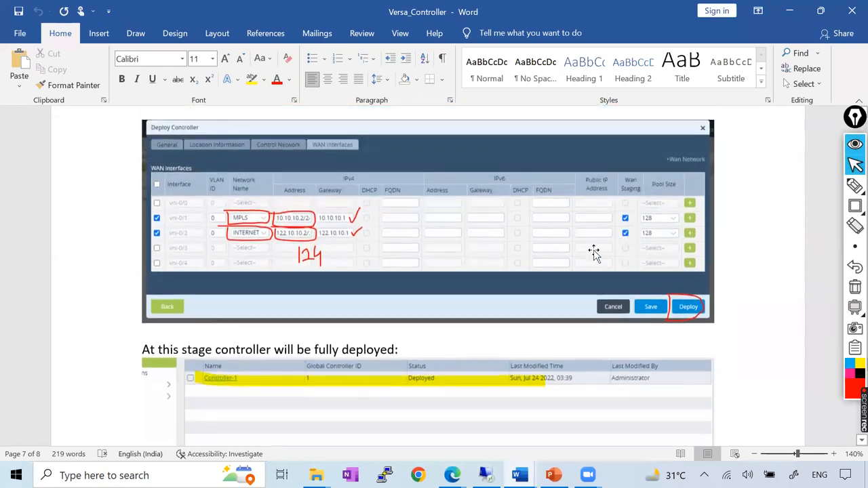
key("alt+Tab")
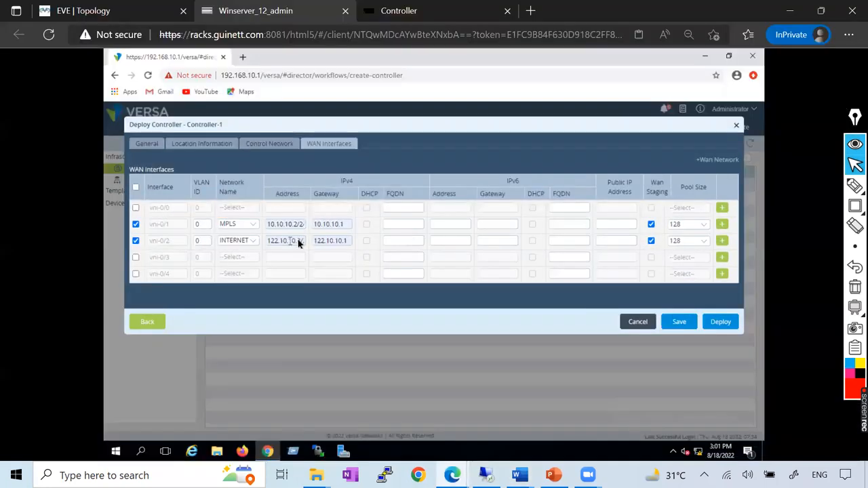
left_click(678, 323)
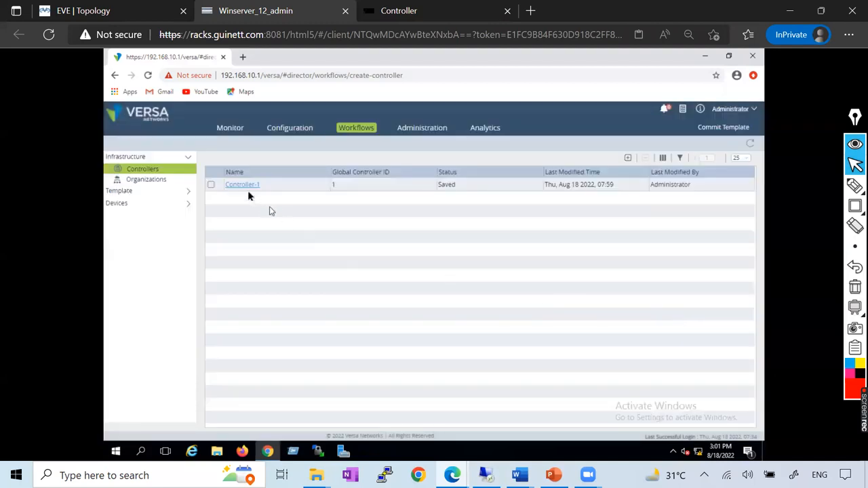
Reopen Controller-1, check its saved WAN interface settings and deploy the controller.
left_click(243, 189)
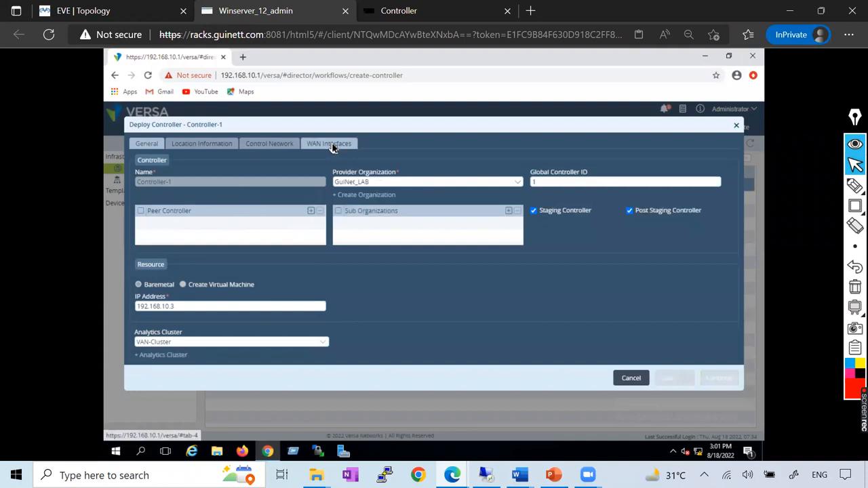
left_click(332, 148)
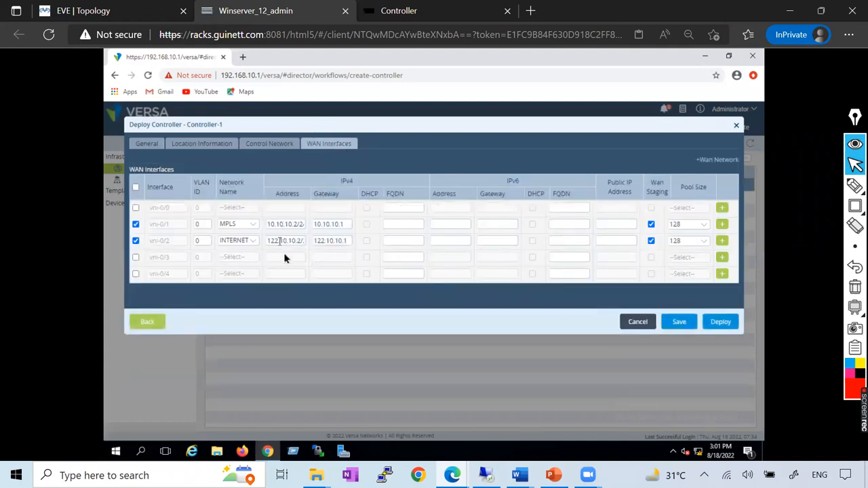
left_click(731, 326)
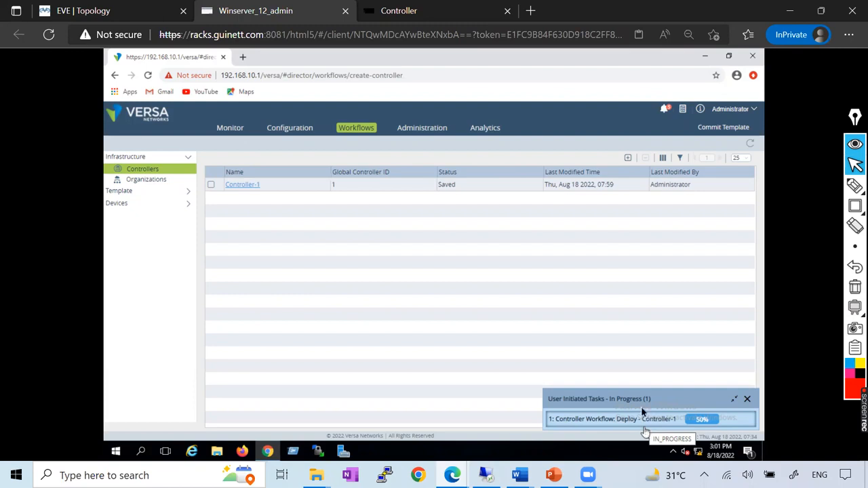
Inspect the Controller-1 deploy workflow's running messages and progress in the task list, and close the list.
left_click(683, 111)
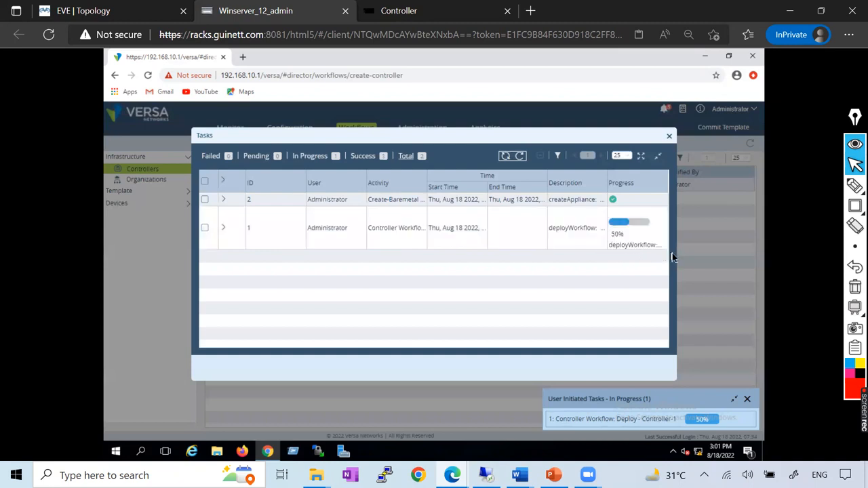
left_click(225, 229)
scroll(356, 295, "down", 2)
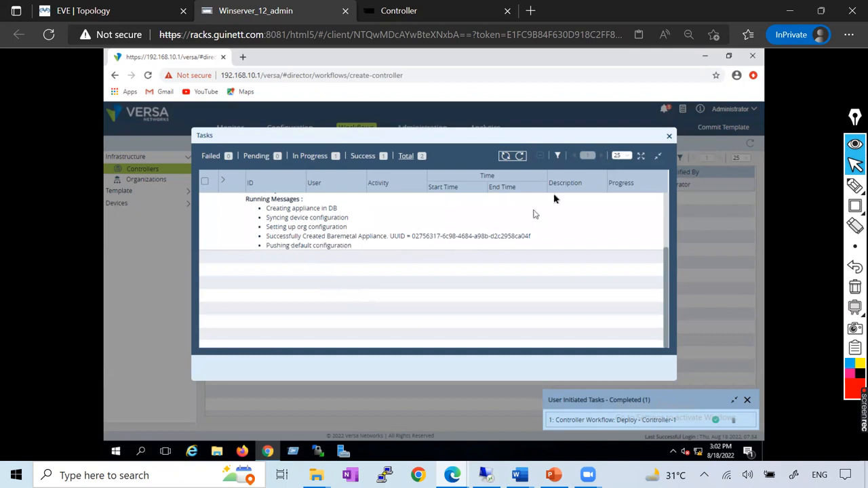
left_click(669, 136)
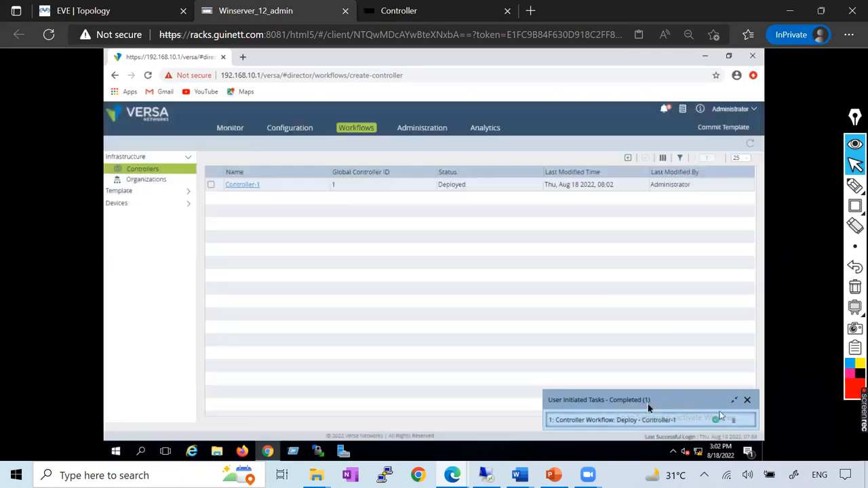
left_click(682, 108)
left_click(621, 211)
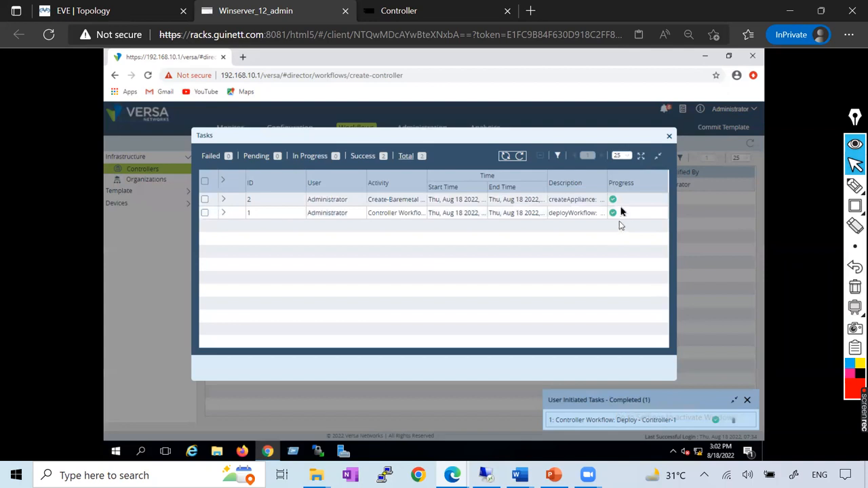
left_click(669, 137)
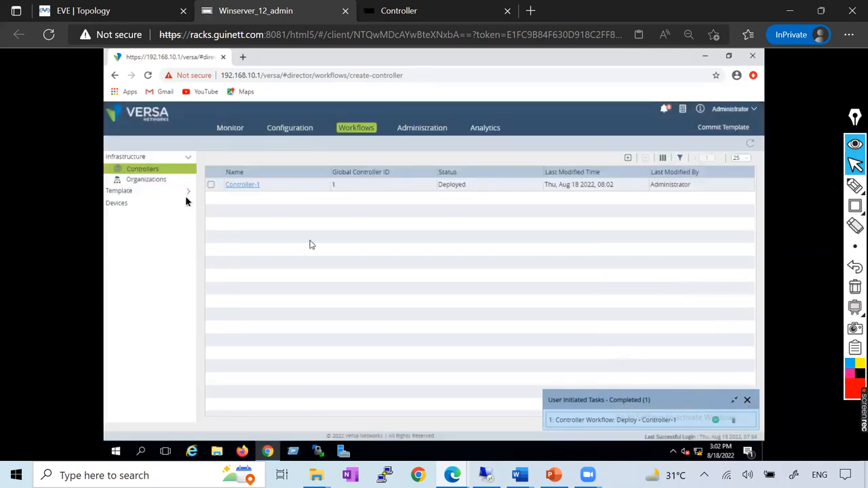
Switch to the Controller console, run "show interfaces brief" and page through the output.
left_click(404, 11)
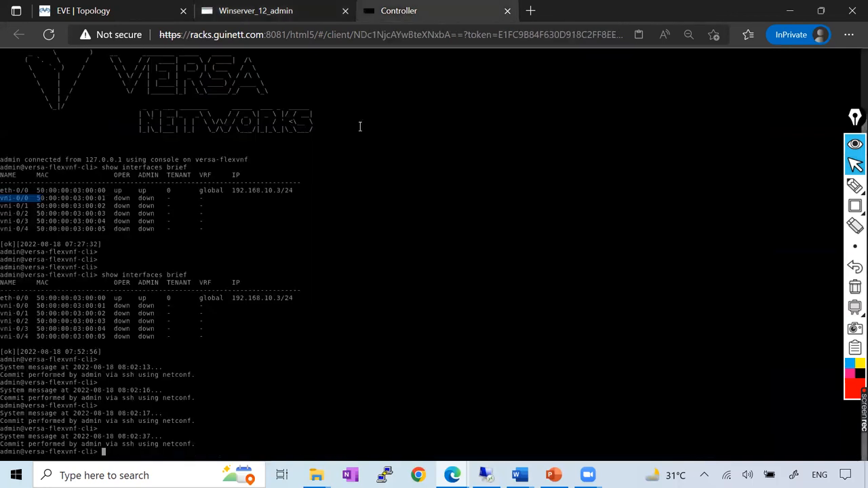
key("Return")
key("Return")
key("Return")
key("Return")
key("Return")
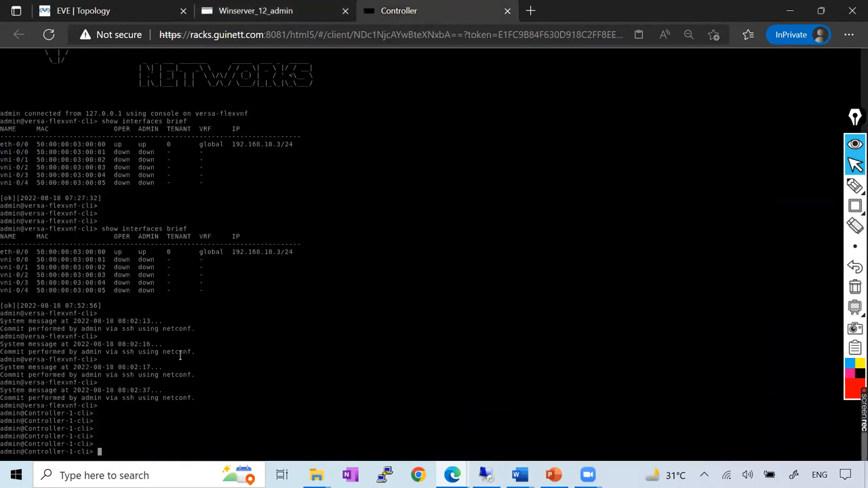
type("show interfaces brief")
key("Return")
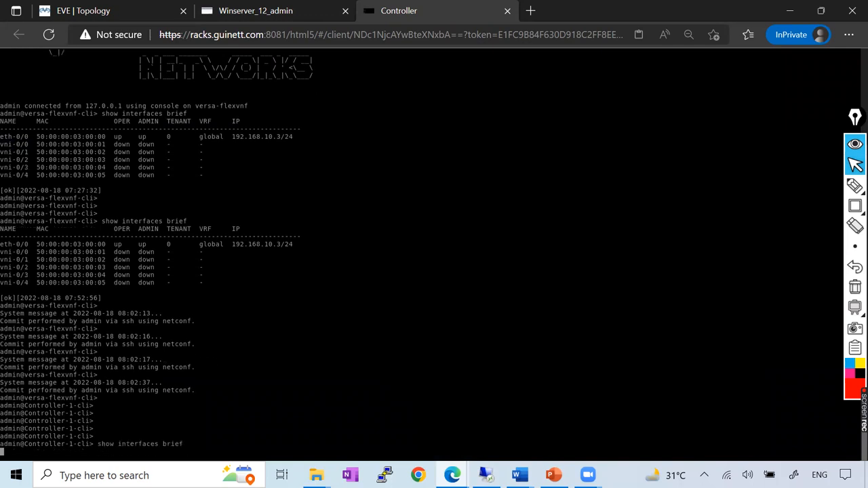
key("space")
key("space")
key("space")
type("?")
Rerun the interface listing in table form with "show interfaces brief | tab" and exit the output.
key("Up")
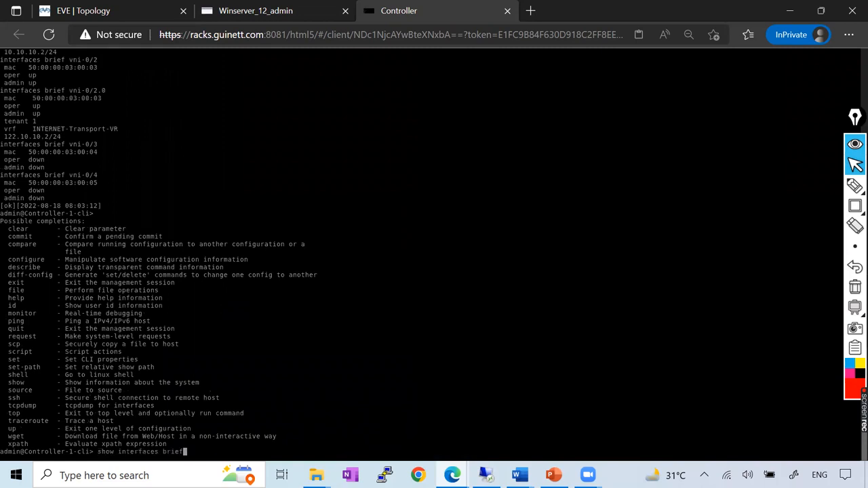
type("| tab")
key("Return")
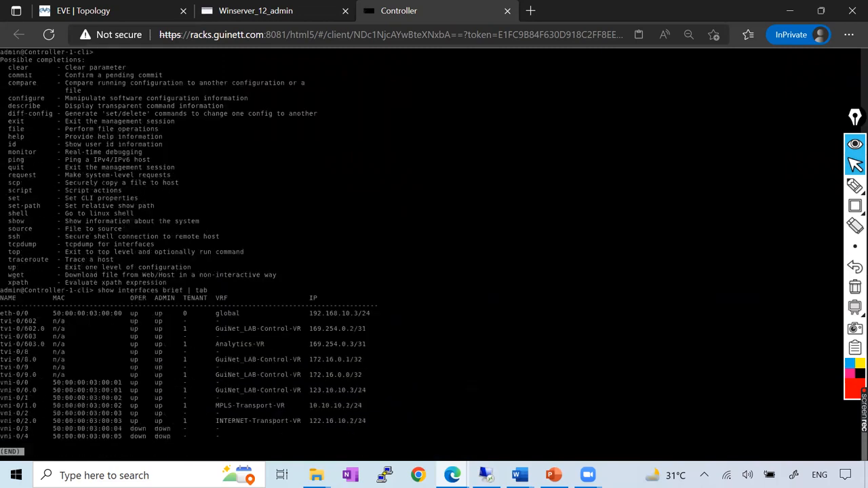
key("q")
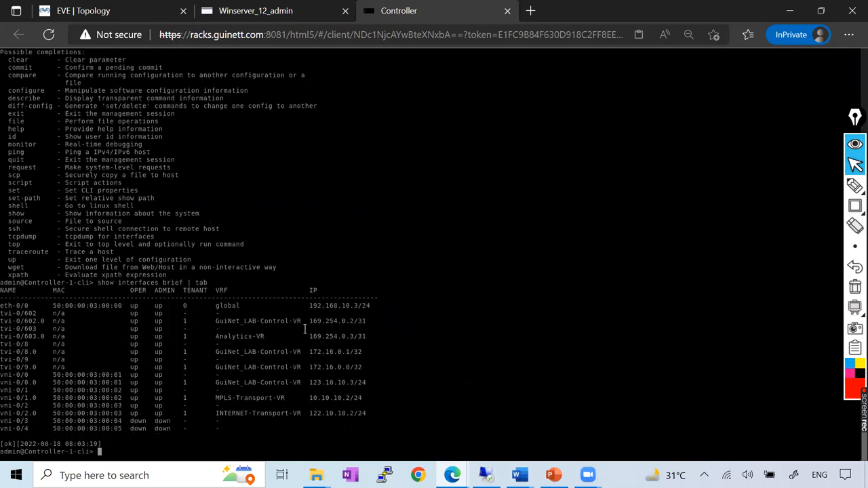
Outline the eth-0/0, vni-0/1, vni-0/2 and vni-0/0 rows with red rectangles, and clear the markings.
left_click(854, 206)
left_click(818, 210)
mouse_move(1, 298)
left_mouse_down()
mouse_move(16, 309)
mouse_move(385, 308)
left_mouse_up()
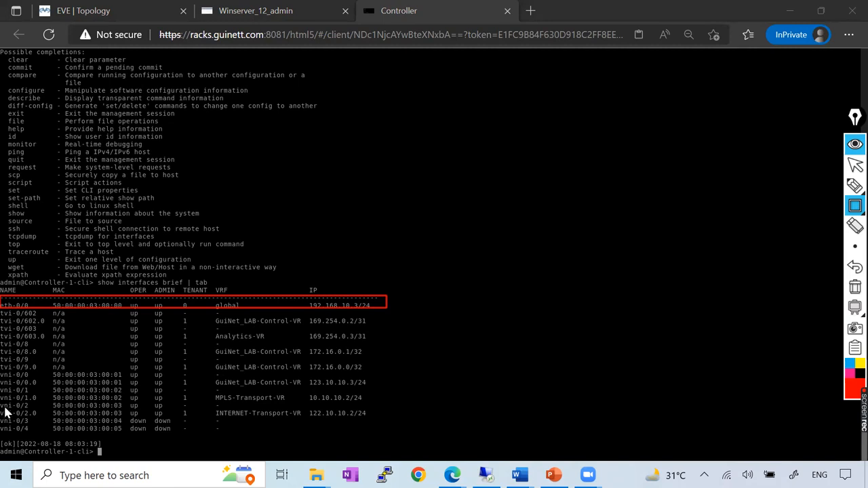
left_click_drag(7, 389, 374, 400)
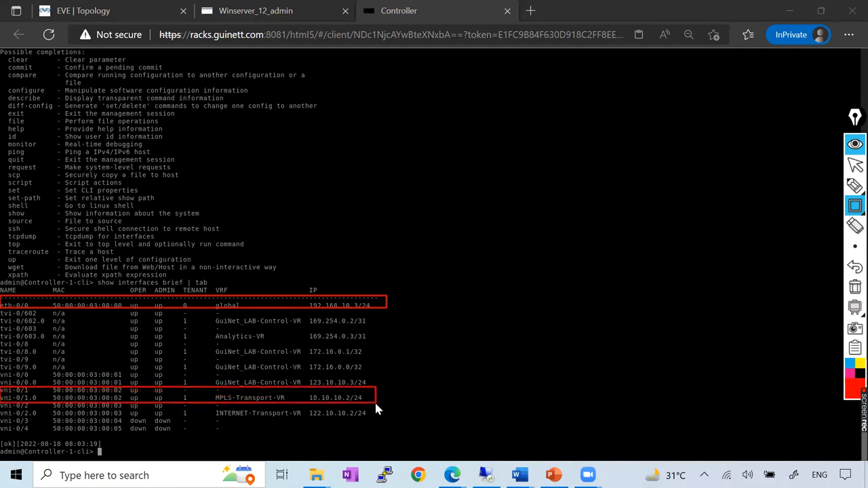
mouse_move(2, 404)
left_mouse_down()
mouse_move(20, 417)
mouse_move(385, 419)
left_mouse_up()
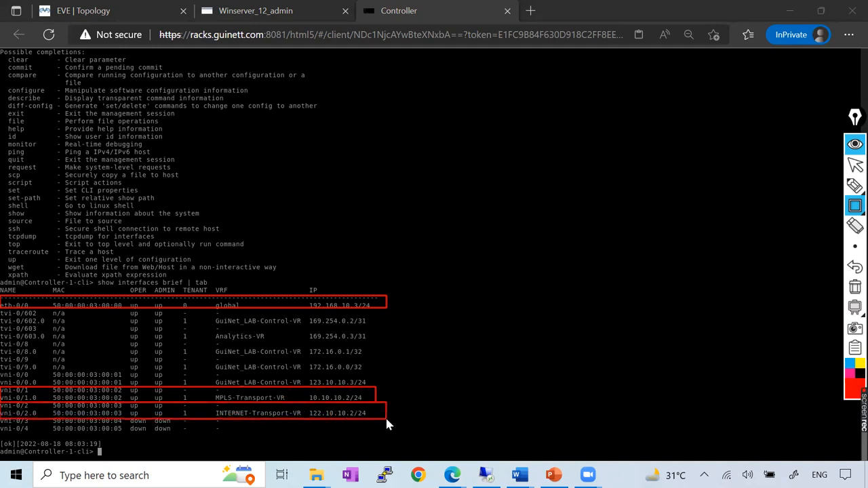
mouse_move(1, 378)
left_mouse_down()
mouse_move(27, 392)
mouse_move(371, 386)
left_mouse_up()
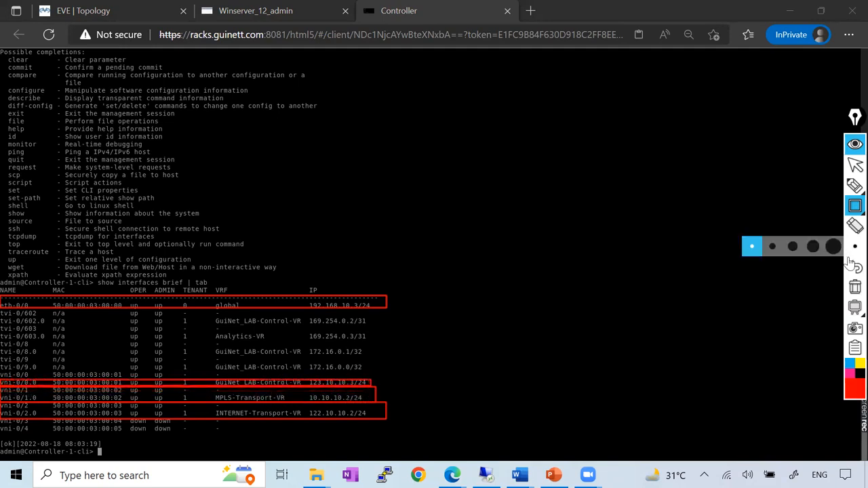
left_click(854, 296)
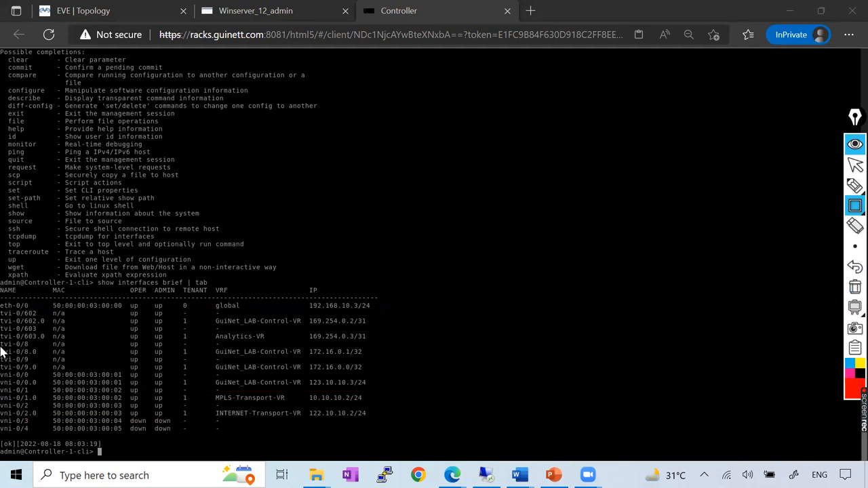
Mark the tvi-0/8.0 row with a red rectangle, clear the markings and return to the normal pointer.
mouse_move(2, 351)
left_mouse_down()
mouse_move(26, 366)
mouse_move(297, 363)
left_mouse_up()
left_click(854, 287)
left_click_drag(360, 351, 2, 359)
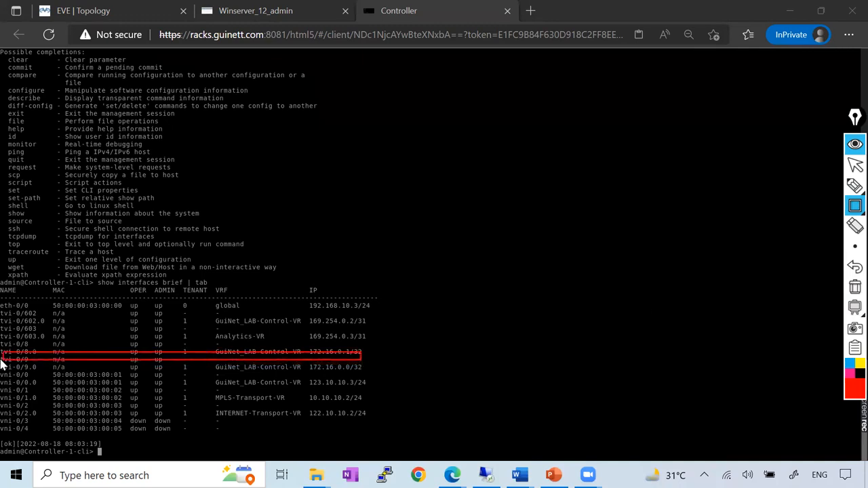
left_click(854, 286)
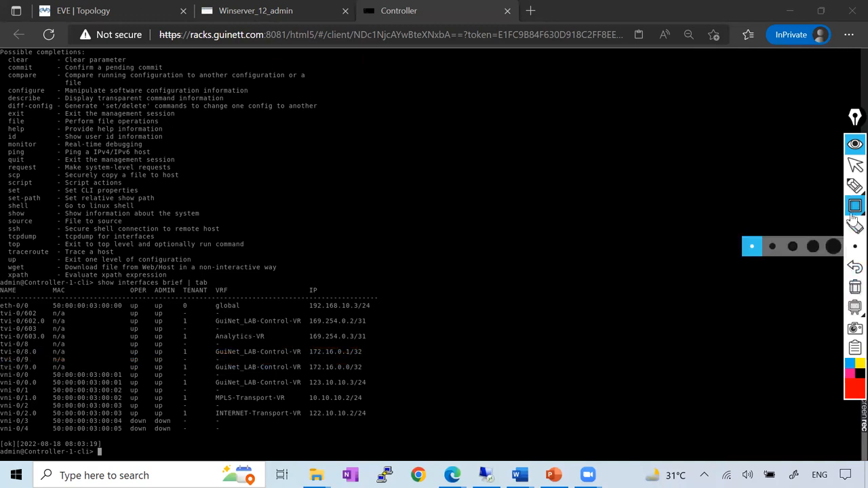
left_click(855, 165)
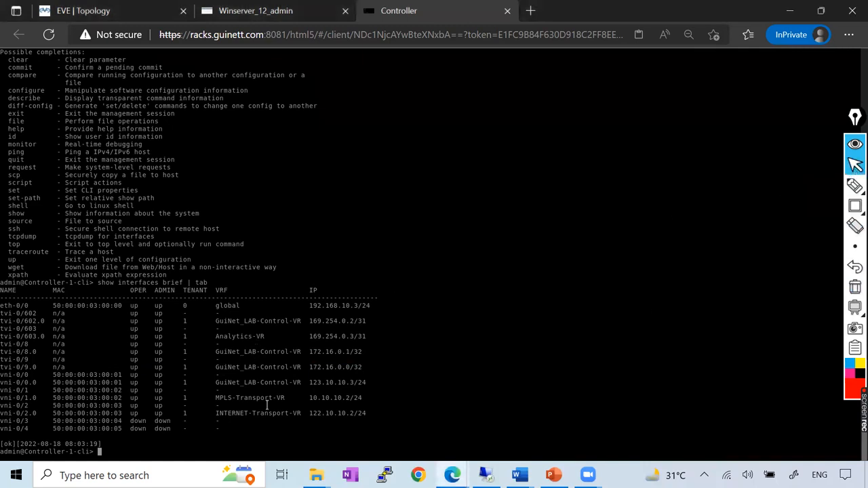
Run "show bgp summary" on Controller-1, page through the statistics and exit the output.
type("sh")
key("Tab")
type("ow ")
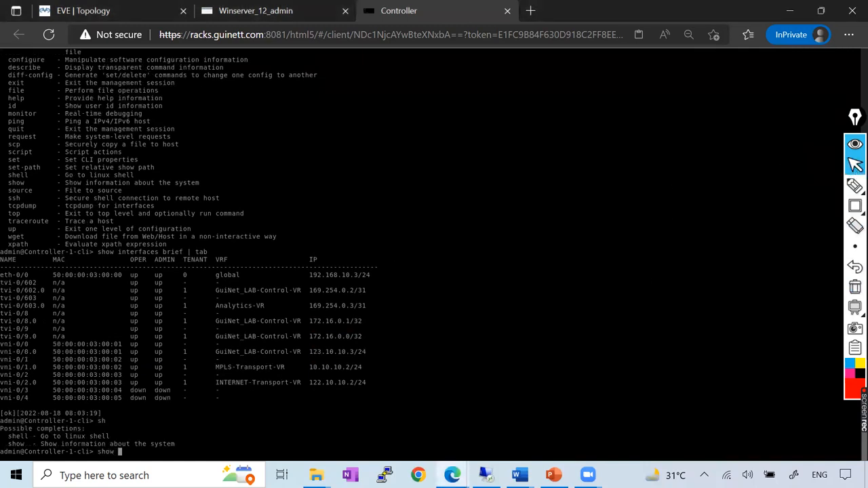
type("bgp summary")
key("Return")
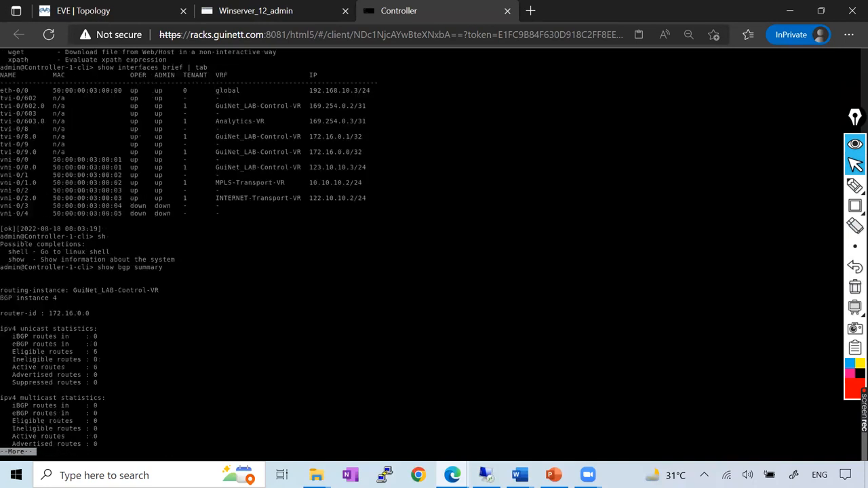
key("space")
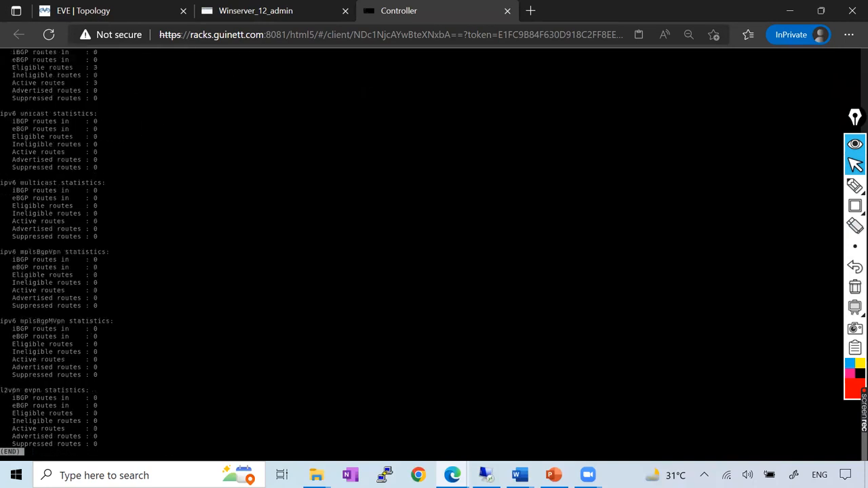
key("q")
key("question")
key("question")
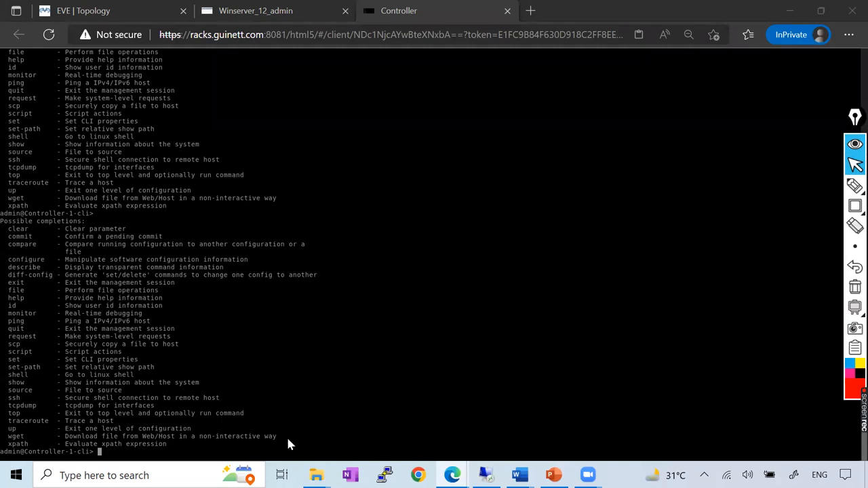
Read the Analytics tenant check in the Versa_Controller Word document, and open Analytics in Versa Director for VAN-Cluster-Analytics-1.
key("alt+Tab")
scroll(408, 251, "down", 5)
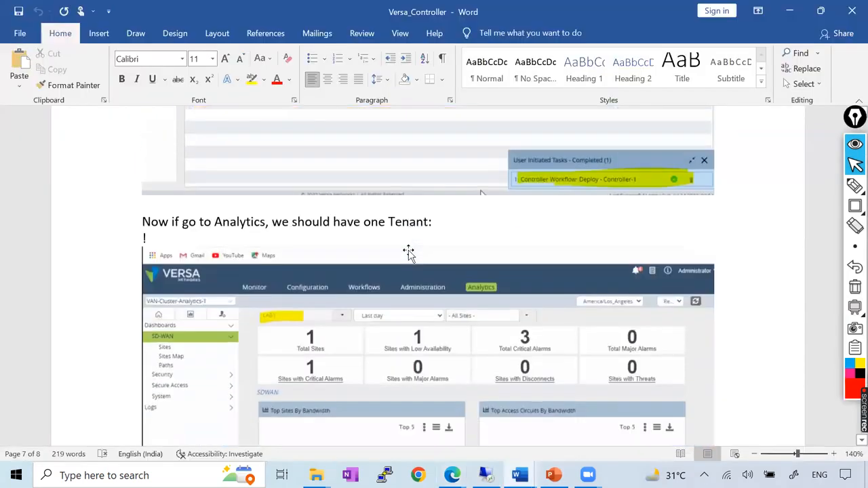
scroll(263, 222, "up", 3)
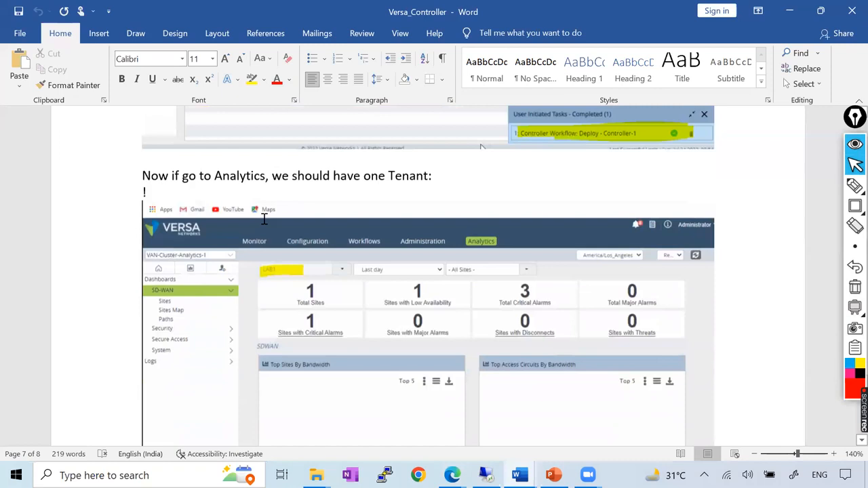
left_click(452, 475)
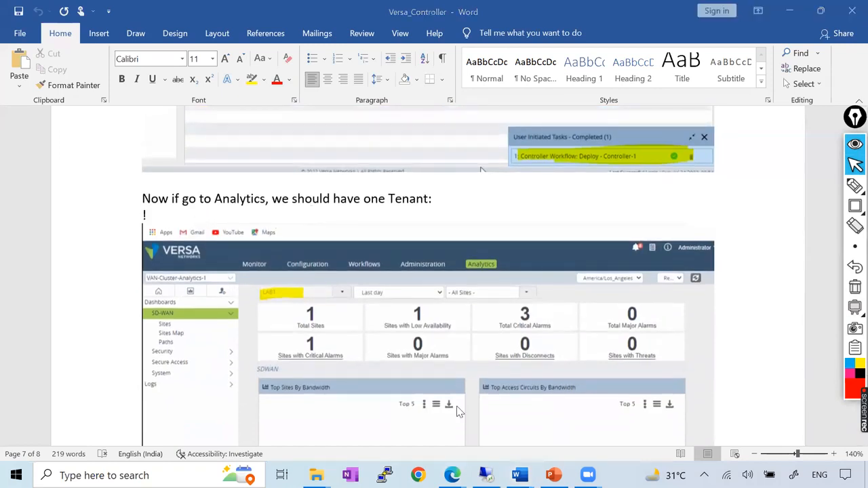
left_click(453, 475)
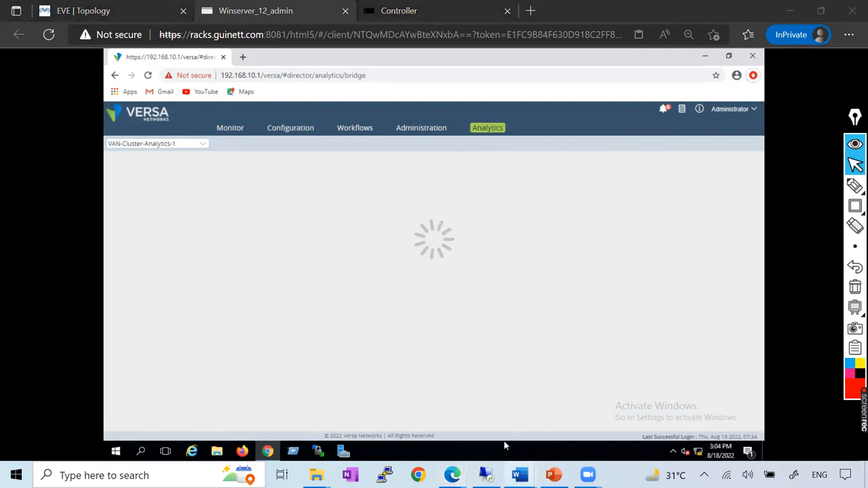
Review the Analytics dashboard example in the Word document again and return to Versa Director's Analytics page.
mouse_move(519, 475)
left_click(613, 413)
scroll(469, 210, "down", 10)
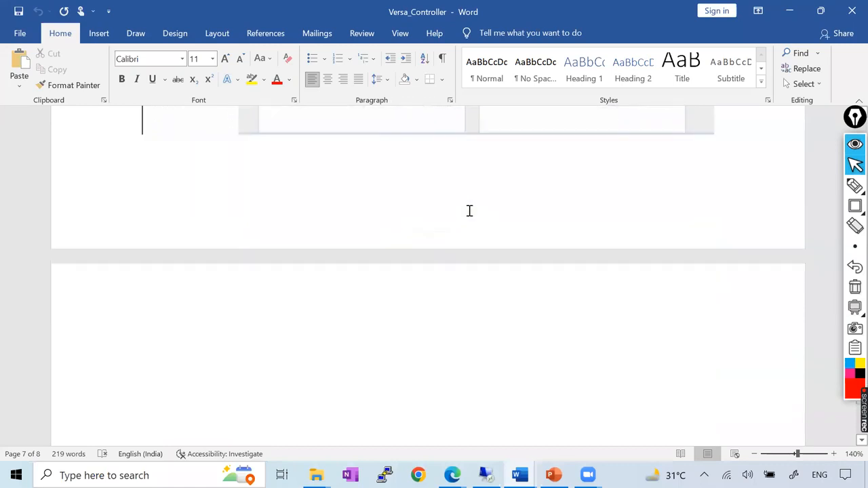
scroll(469, 210, "up", 6)
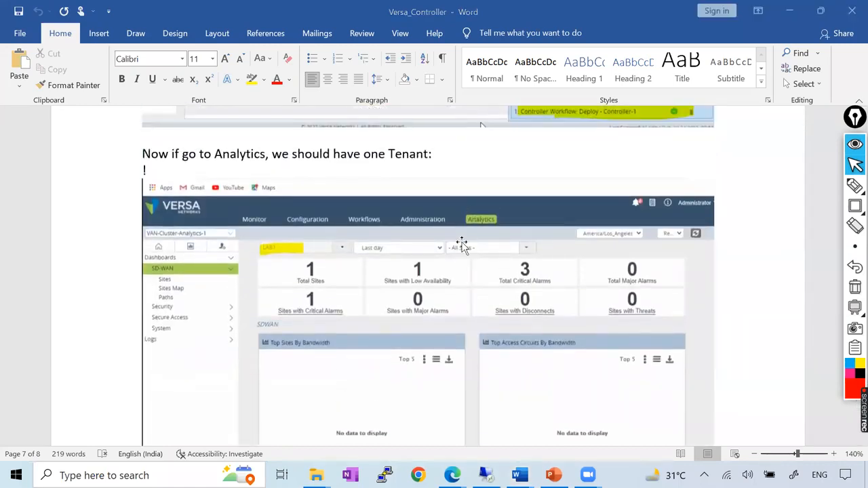
left_click(512, 419)
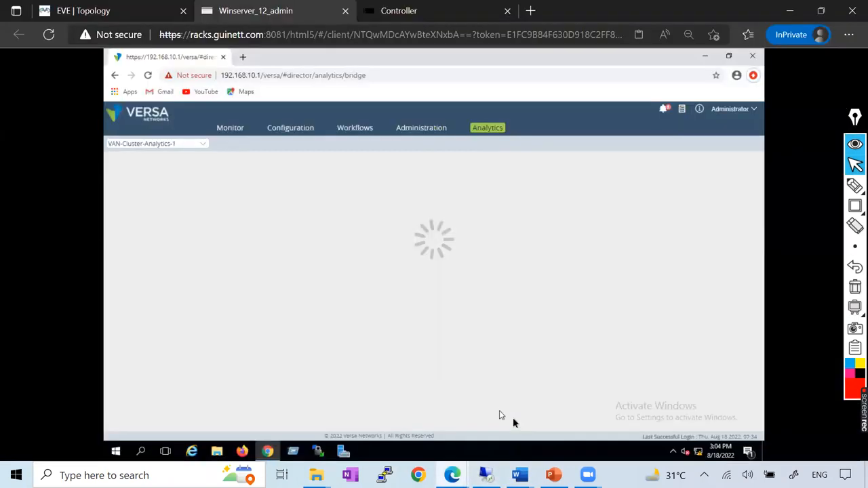
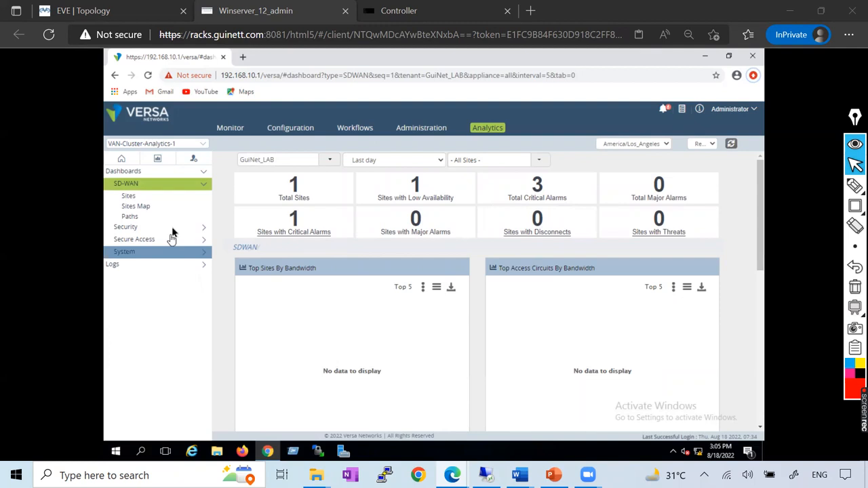
Check the list of sites with critical alarms on the GuiNet_LAB SD-WAN dashboard and close it.
left_click(301, 194)
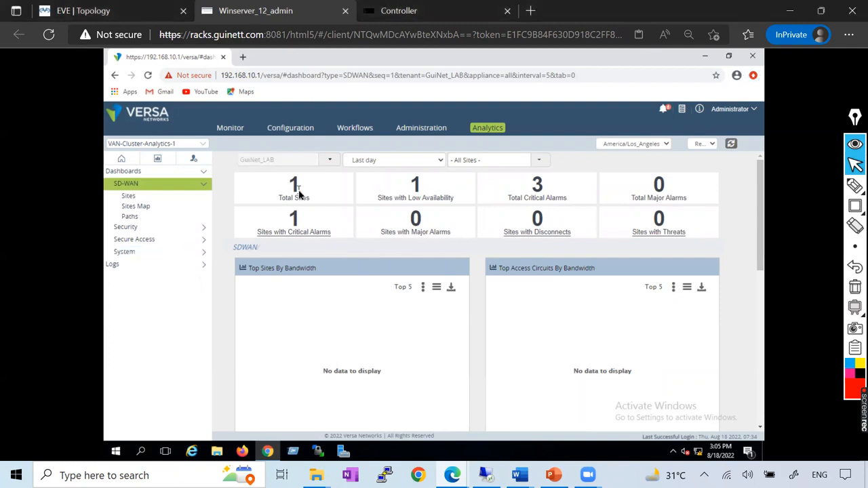
left_click(293, 233)
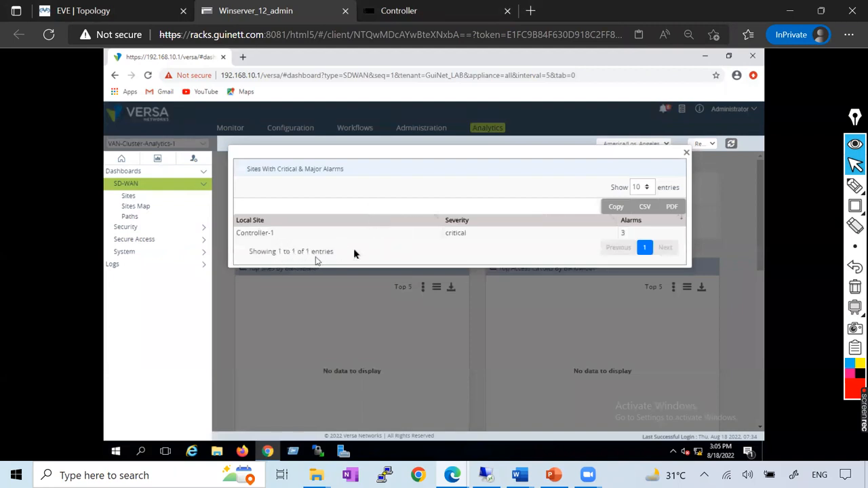
left_click(685, 151)
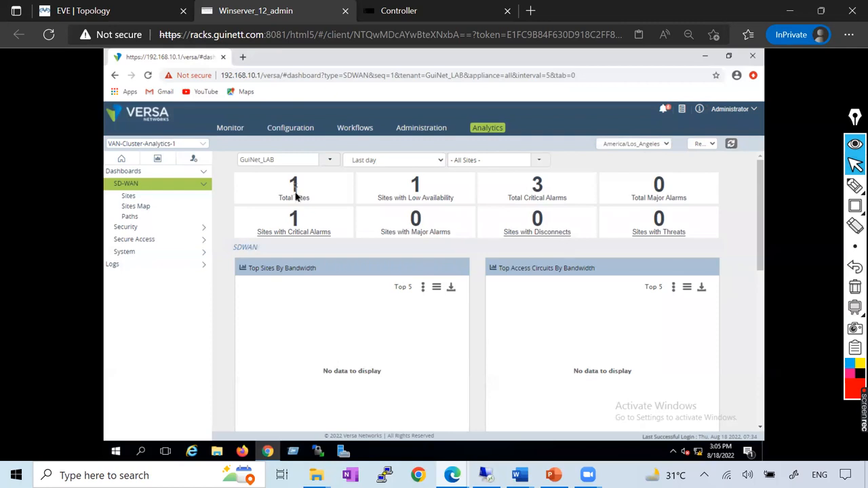
Review the SD-WAN Sites usage and connections, and open the Paths dashboard for Controller-1.
left_click(126, 201)
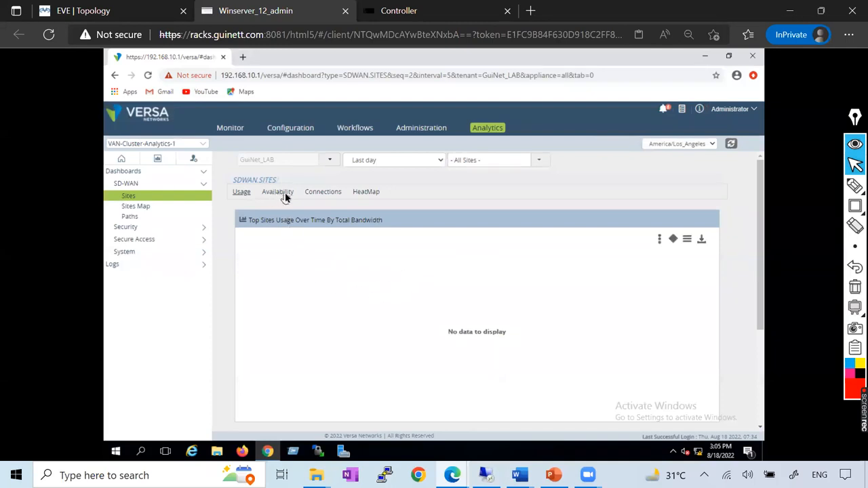
left_click(314, 195)
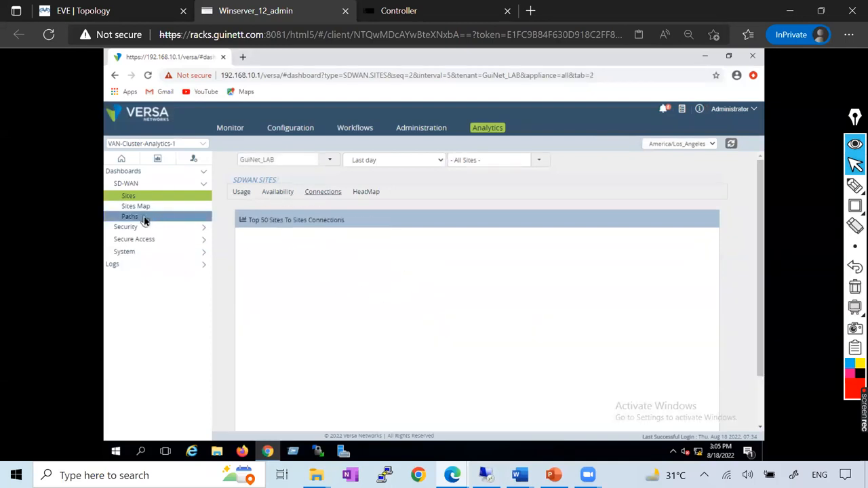
left_click(143, 219)
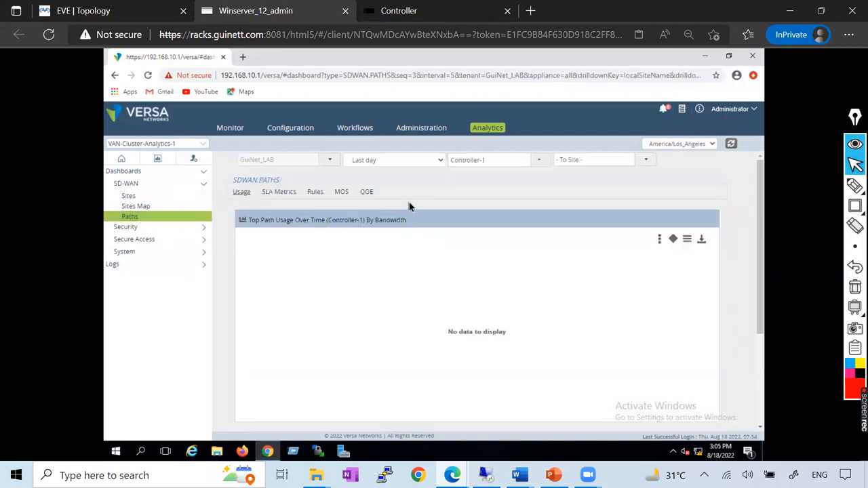
Switch to the EVE topology, frame vDirector, vAnalytics and Controller with a red rectangle, clear it and restore the normal pointer.
left_click(85, 8)
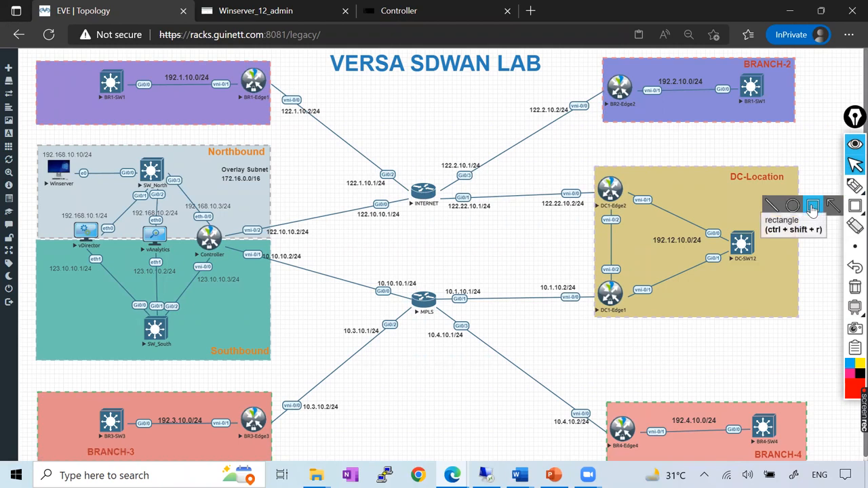
left_click(854, 206)
left_click_drag(44, 214, 239, 255)
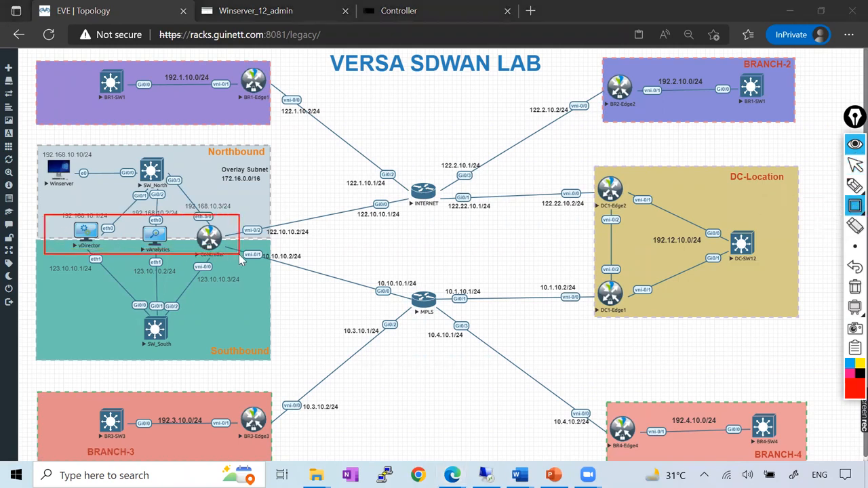
left_click(855, 166)
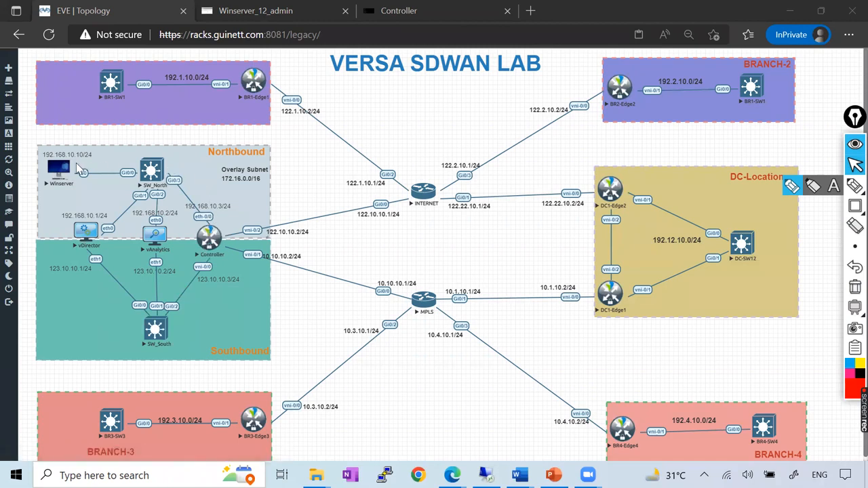
Return to Versa Director and open the configuration list of devices for GuiNet_LAB.
left_click(273, 8)
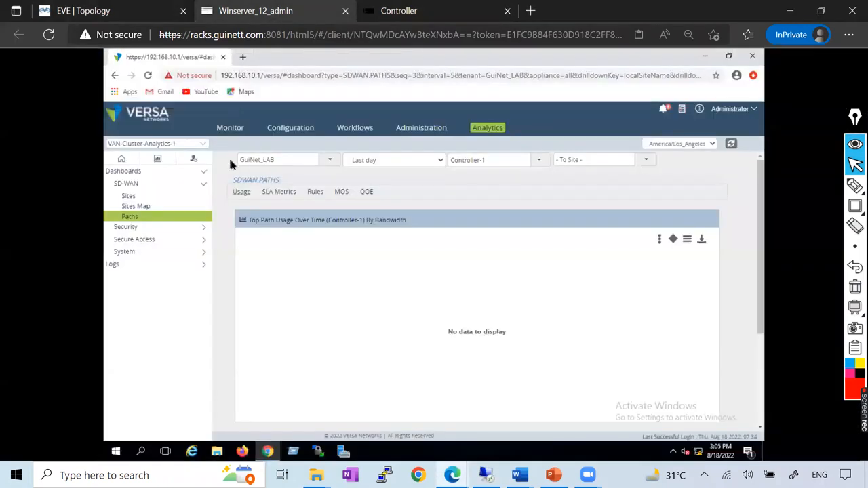
left_click(292, 128)
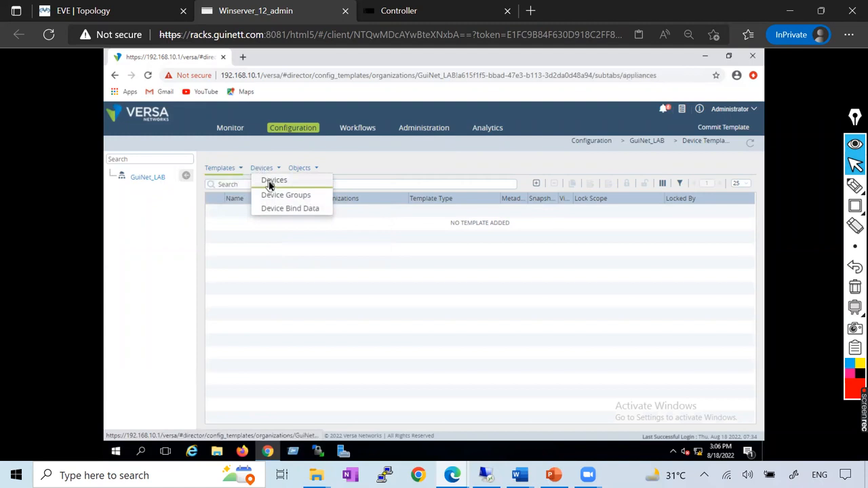
left_click(270, 181)
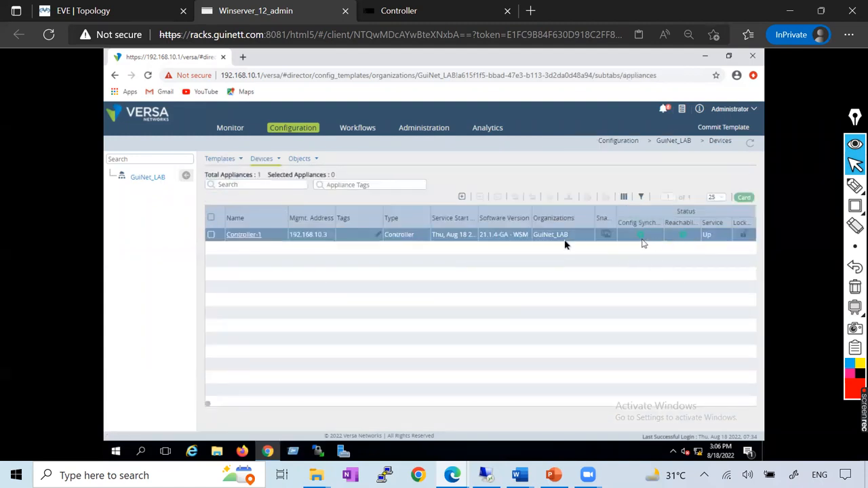
Draw red check marks under Controller-1's config sync, reachability and service status, clear them and restore the normal pointer.
left_click(855, 186)
mouse_move(618, 235)
left_mouse_down()
mouse_move(650, 231)
mouse_move(682, 251)
mouse_move(695, 232)
left_mouse_up()
mouse_move(705, 239)
left_mouse_down()
mouse_move(710, 253)
mouse_move(726, 236)
left_mouse_up()
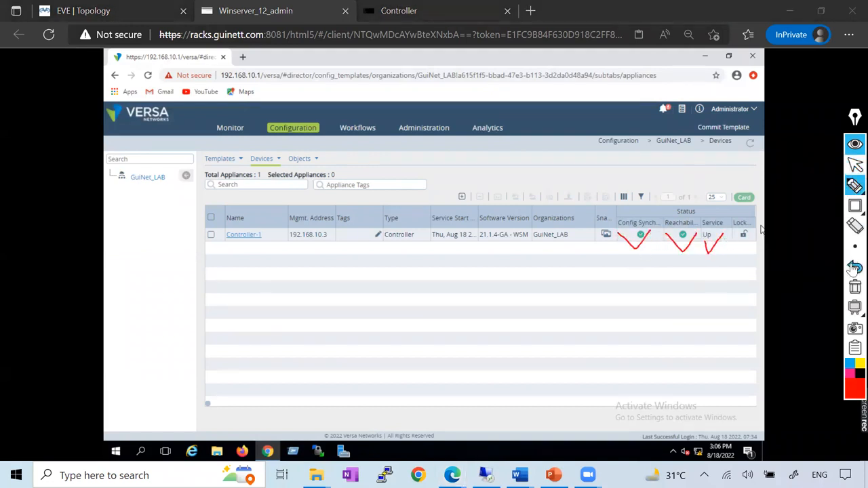
left_click(855, 286)
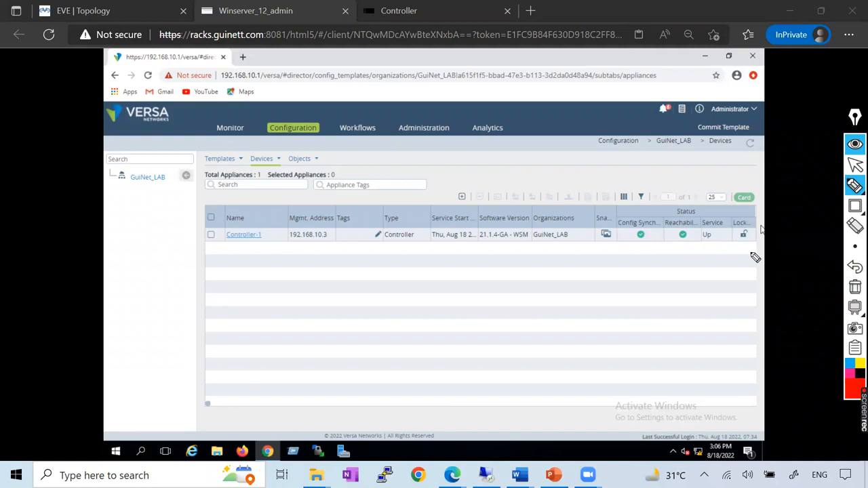
left_click(854, 164)
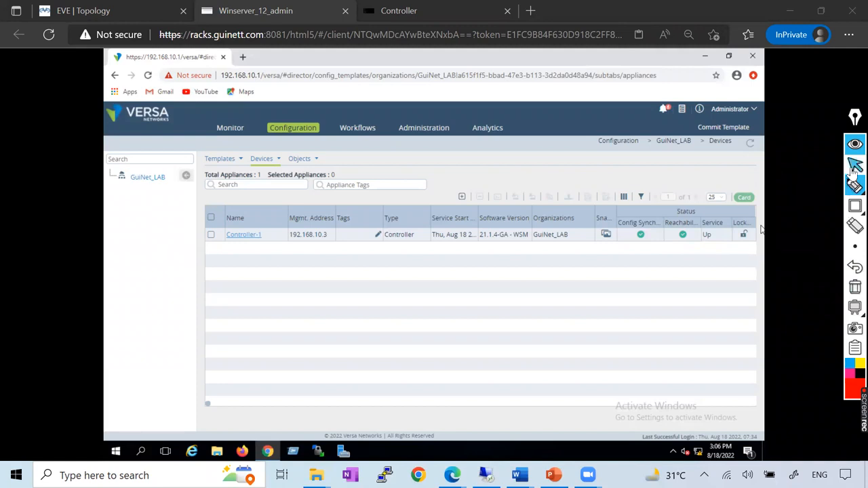
Look through the GuiNet_LAB configuration pages for Device Groups and Device Templates.
left_click(304, 163)
mouse_move(274, 164)
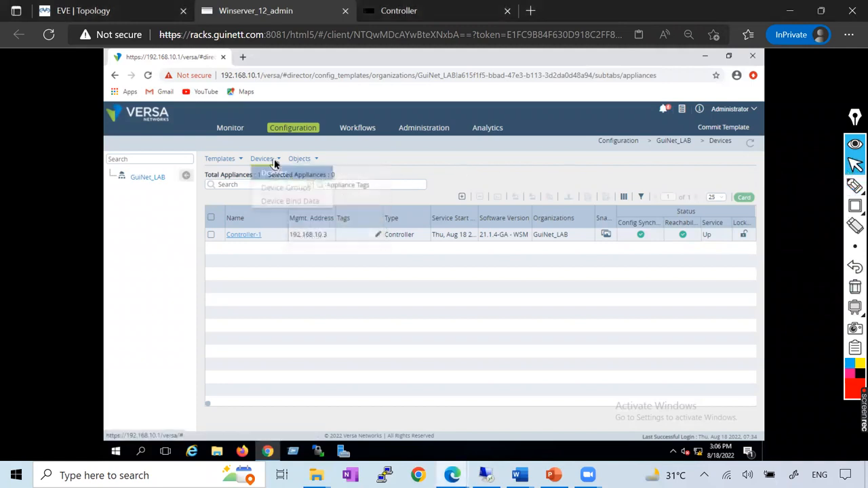
left_click(275, 187)
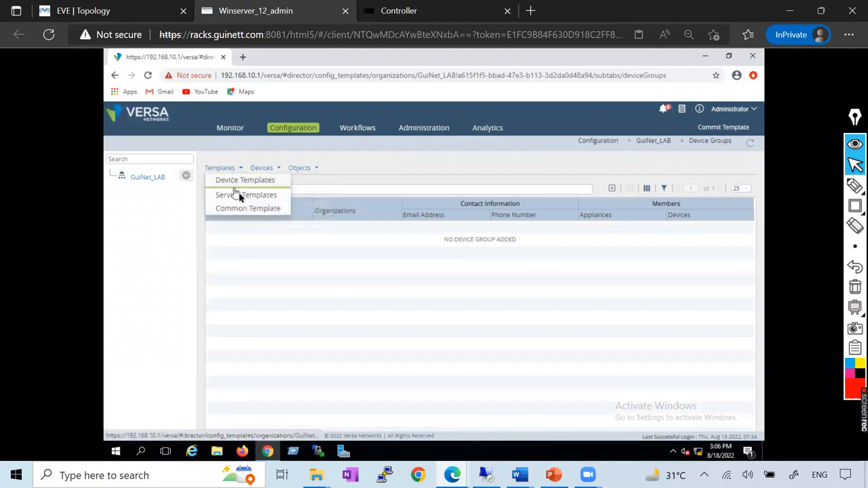
left_click(243, 183)
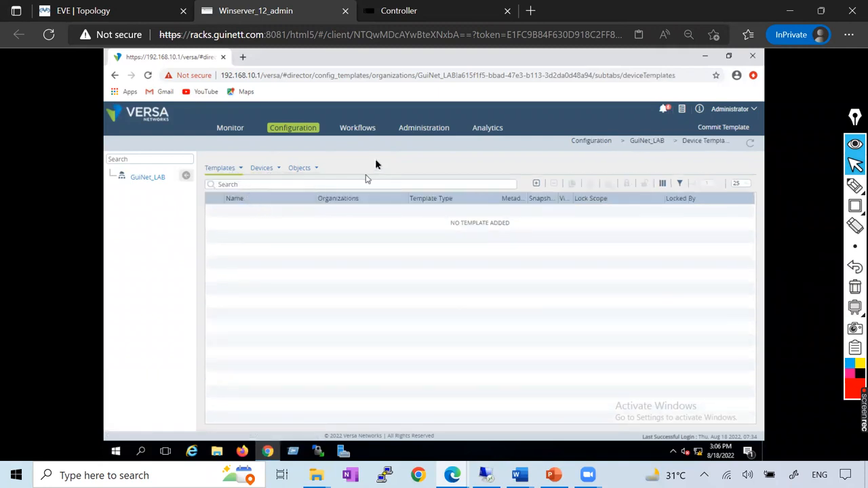
Browse the workflow pages for Controllers, Devices, Templates and Organizations.
left_click(358, 128)
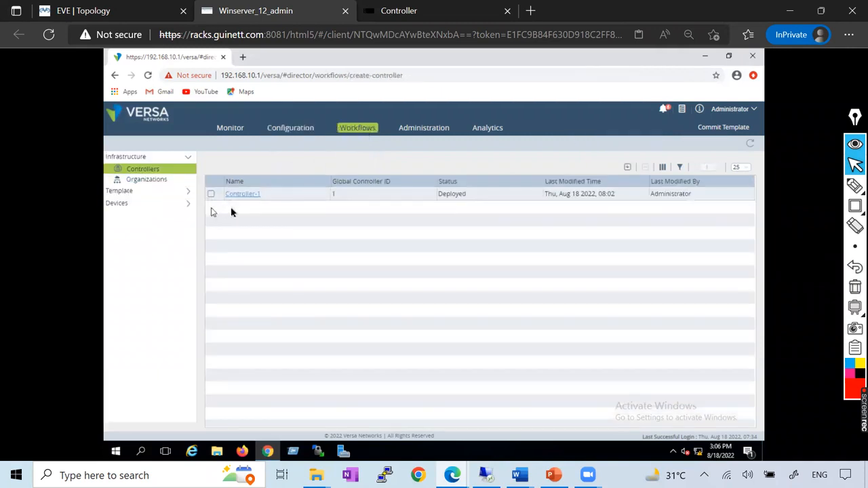
left_click(162, 204)
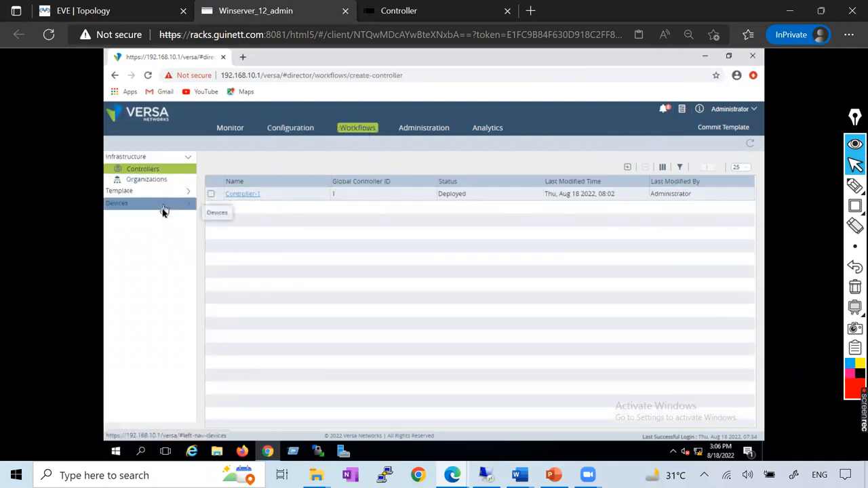
left_click(137, 217)
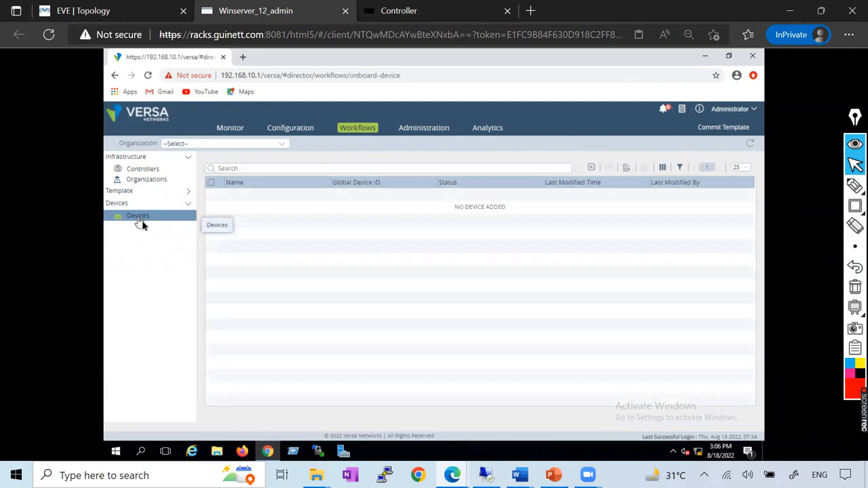
left_click(160, 191)
left_click(146, 204)
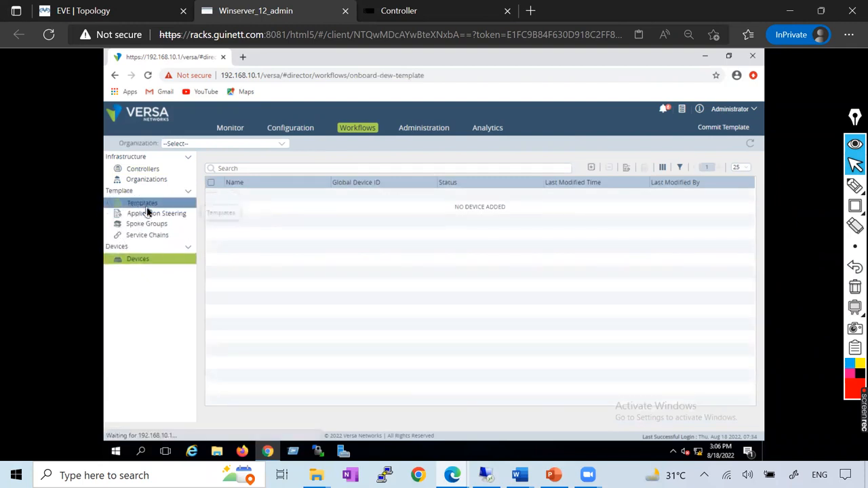
left_click(156, 180)
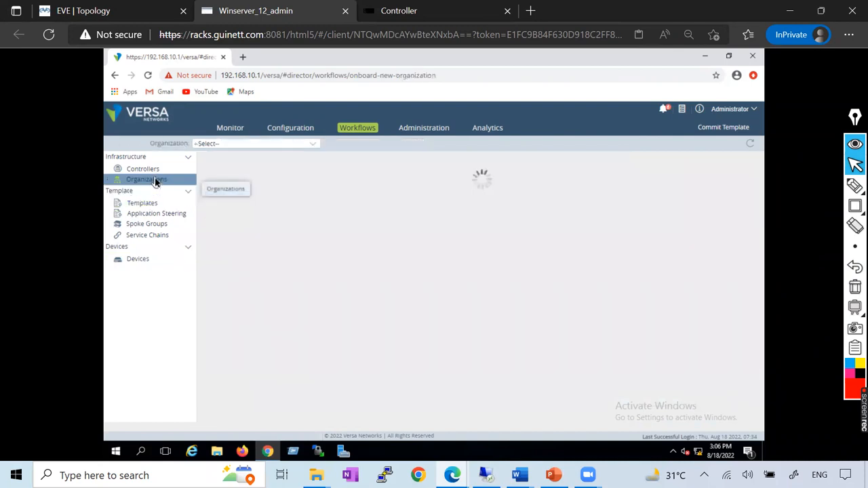
View the Organizations administration page and examine the Hardware and Image inventories.
left_click(415, 129)
left_click(138, 157)
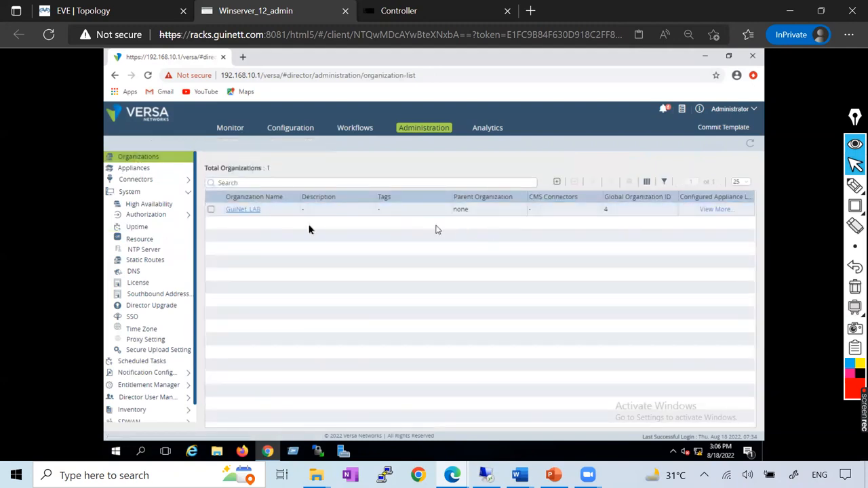
scroll(178, 346, "down", 1)
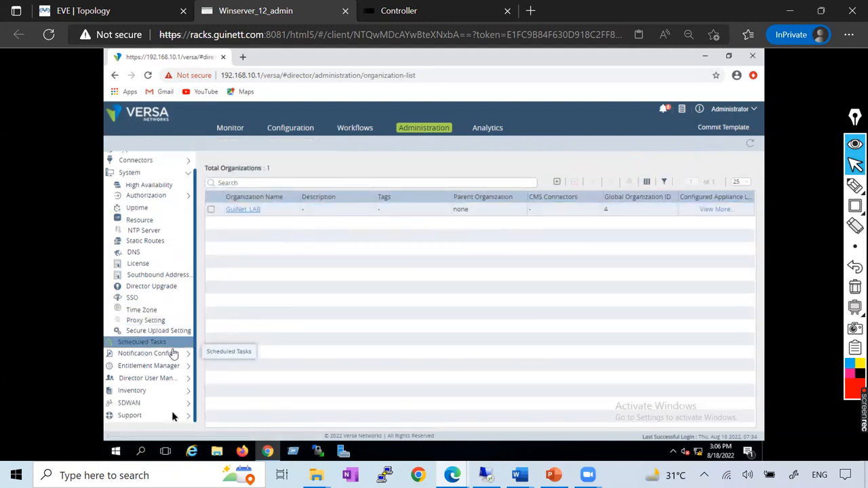
left_click(165, 392)
scroll(166, 370, "down", 3)
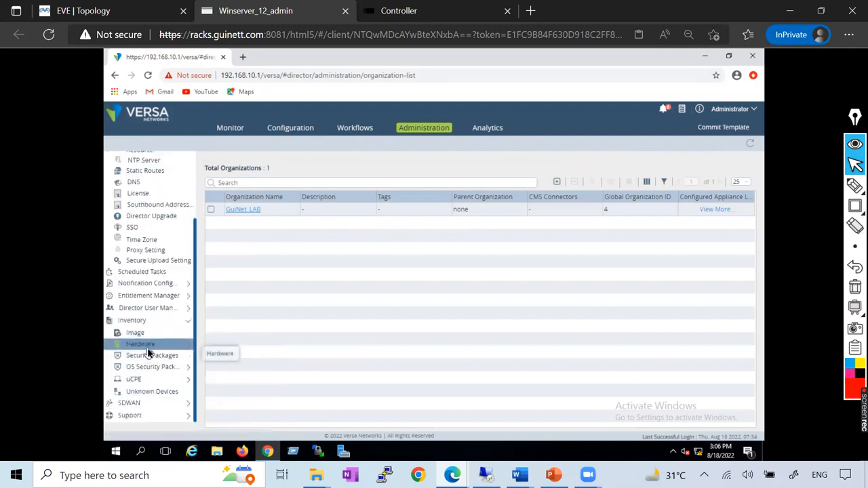
left_click(147, 350)
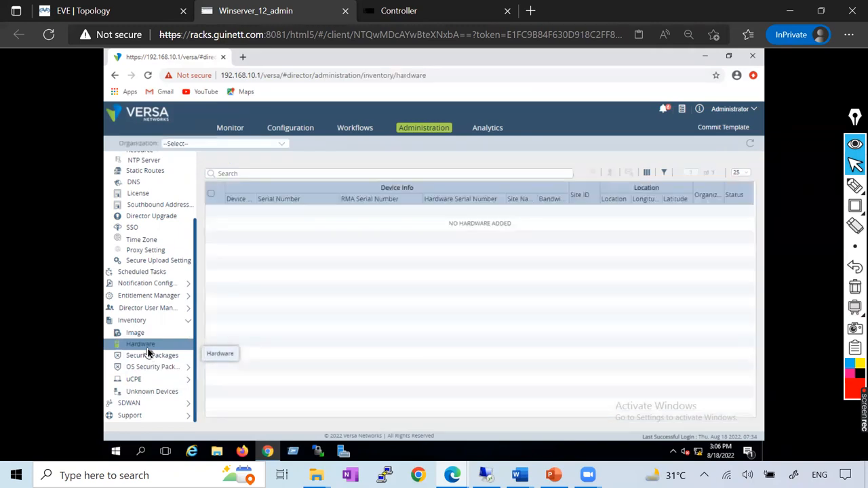
left_click(141, 337)
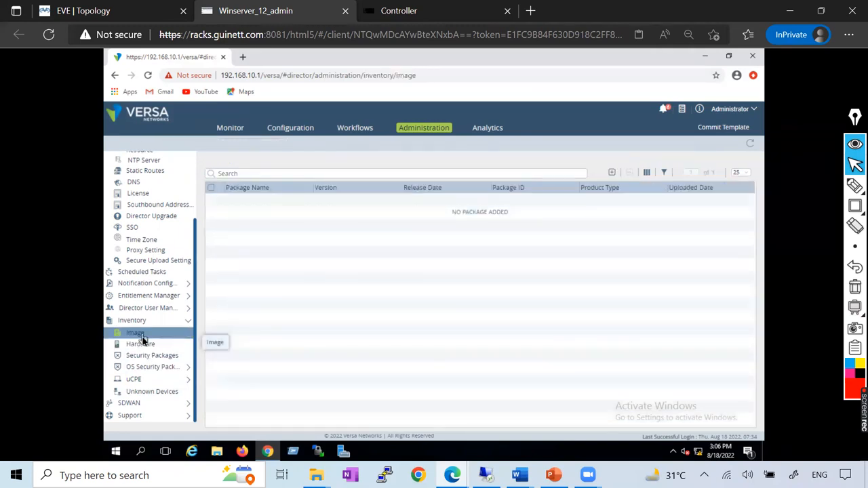
left_click(145, 347)
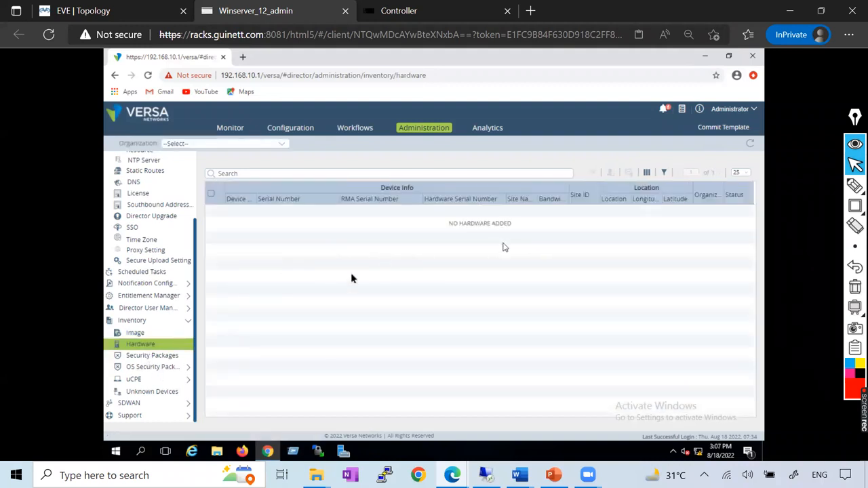
Look at the uCPE Vendor Catalog and Security Packages inventories, and collapse the Inventory section.
left_click(145, 383)
left_click(148, 391)
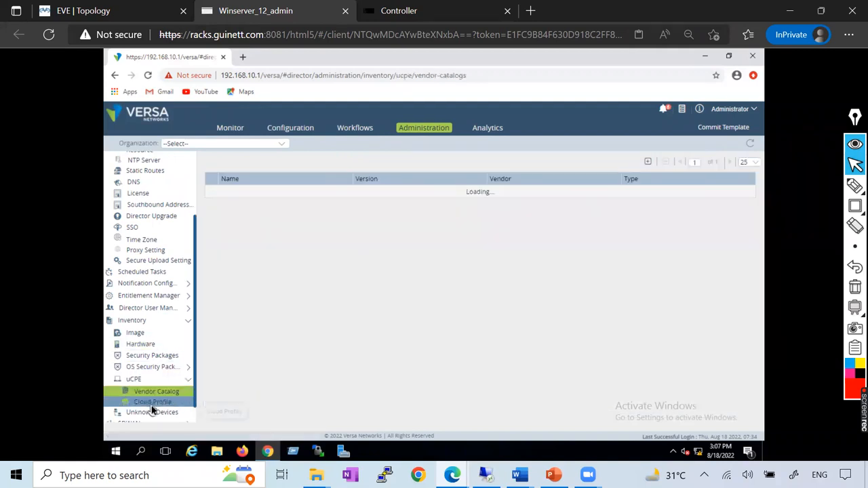
left_click(147, 358)
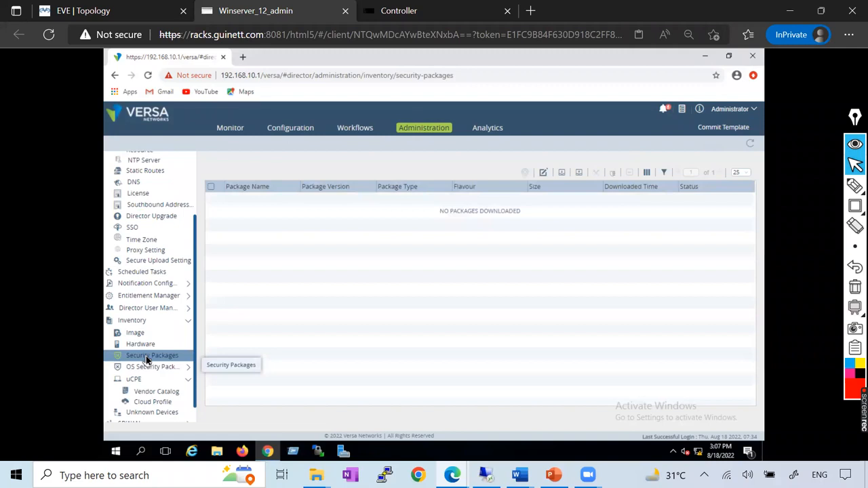
left_click(132, 320)
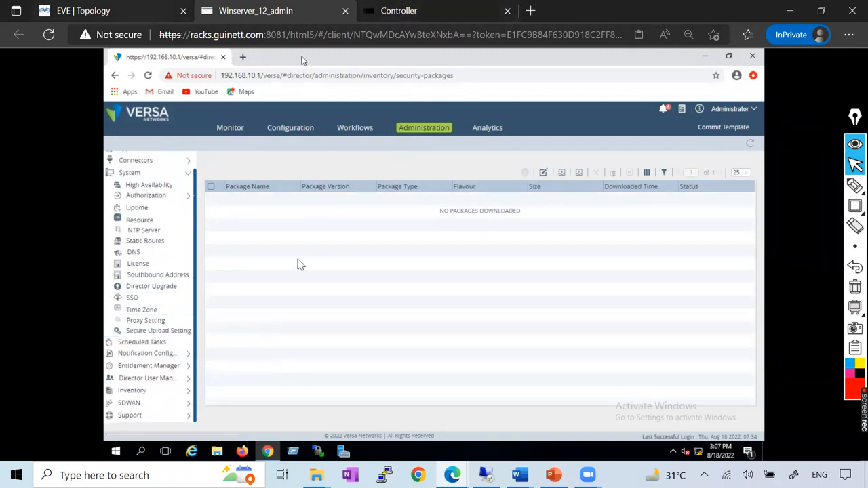
Switch to the EVE topology and trace red pen paths from Controller through INTERNET and MPLS to the four branch edges, circling MPLS.
left_click(101, 11)
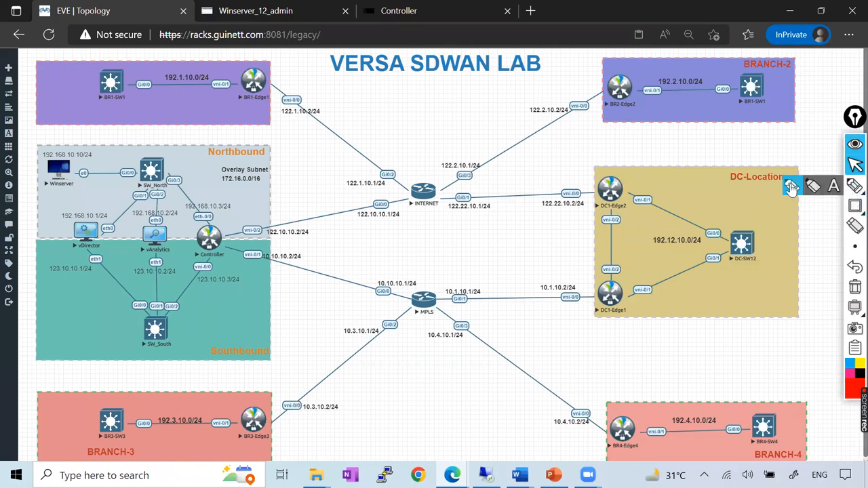
left_click(854, 185)
mouse_move(190, 236)
left_mouse_down()
mouse_move(285, 241)
mouse_move(409, 214)
mouse_move(416, 198)
left_mouse_up()
mouse_move(228, 246)
left_mouse_down()
mouse_move(441, 315)
mouse_move(410, 313)
mouse_move(281, 407)
left_mouse_up()
left_click_drag(453, 325, 604, 430)
left_click_drag(411, 191, 259, 82)
mouse_move(438, 192)
left_mouse_down()
mouse_move(529, 156)
mouse_move(603, 100)
left_mouse_up()
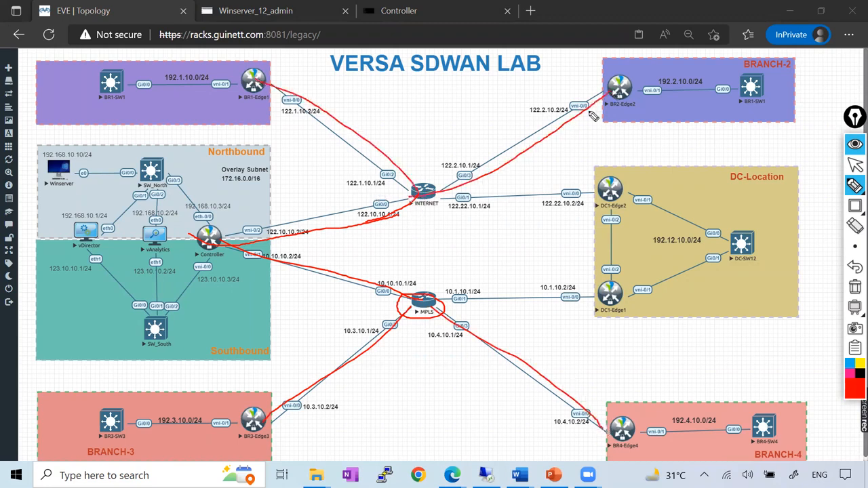
Trace in red pen the INTERNET to DC1-Edge2, MPLS to DC1-Edge1 and BR1-SW1 to BR1-Edge1 links, and circle the DC, BR4 and BR3 edge connections.
left_click_drag(442, 203, 605, 197)
mouse_move(434, 301)
left_mouse_down()
mouse_move(596, 303)
mouse_move(590, 289)
mouse_move(608, 293)
left_mouse_up()
left_click_drag(589, 185, 601, 210)
mouse_move(608, 421)
left_mouse_down()
mouse_move(595, 428)
mouse_move(608, 437)
left_mouse_up()
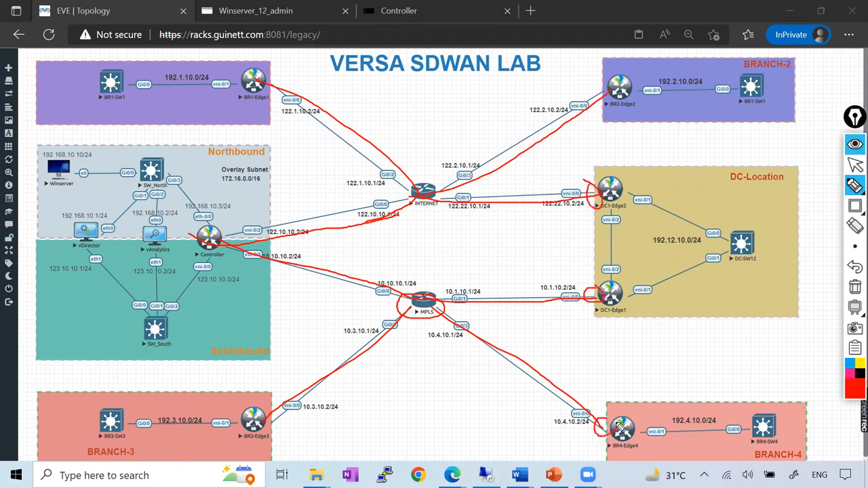
left_click_drag(263, 415, 273, 426)
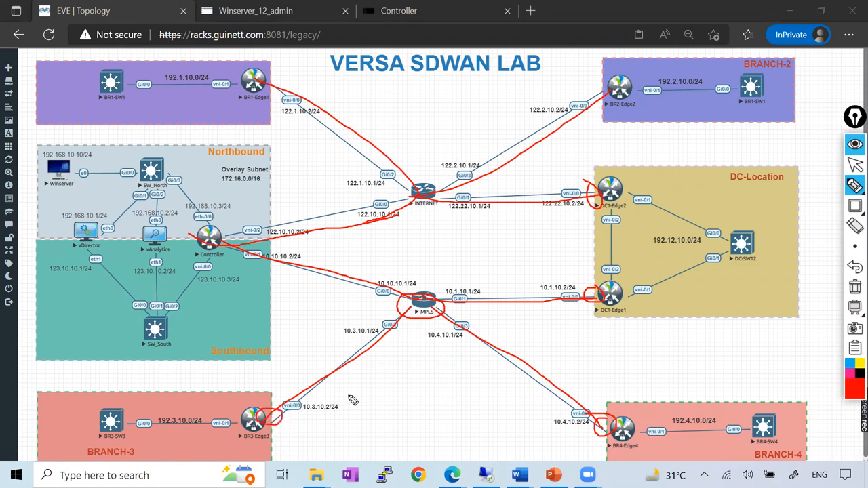
left_click_drag(111, 82, 257, 81)
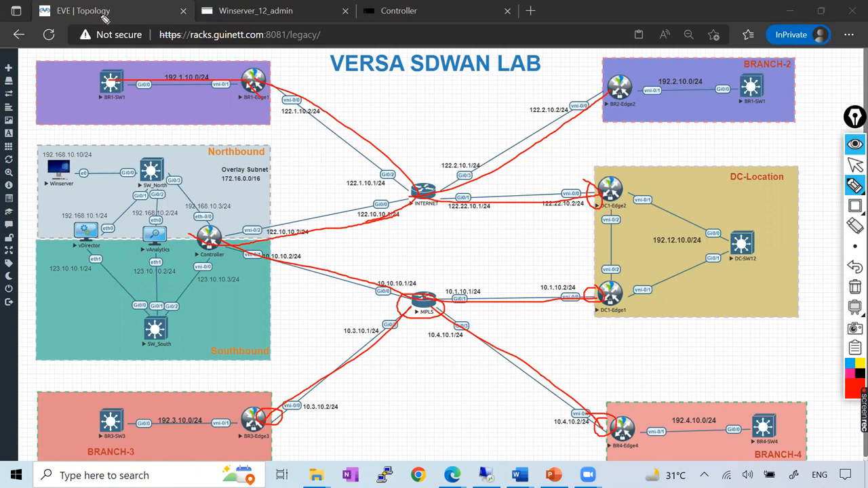
left_click(854, 165)
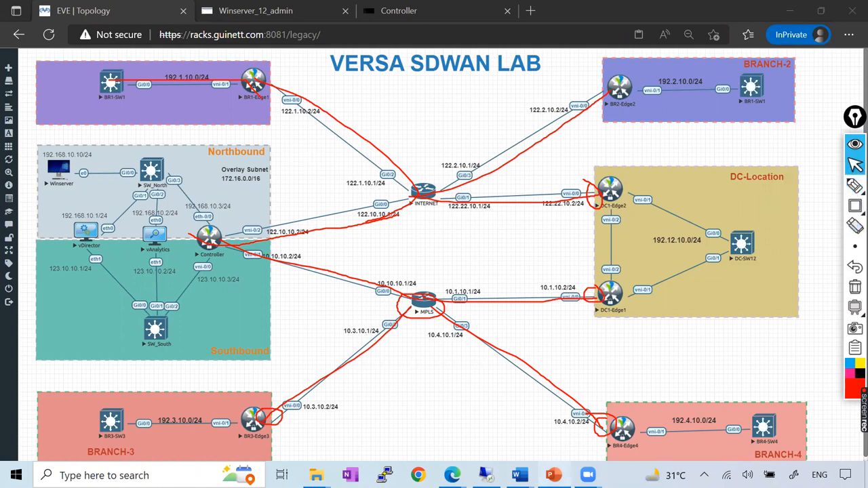
Switch to the Versa_SDWAN_Training_By_GuiNet presentation in PowerPoint and open slide 5, the Versa SD-WAN Course agenda.
left_click(554, 474)
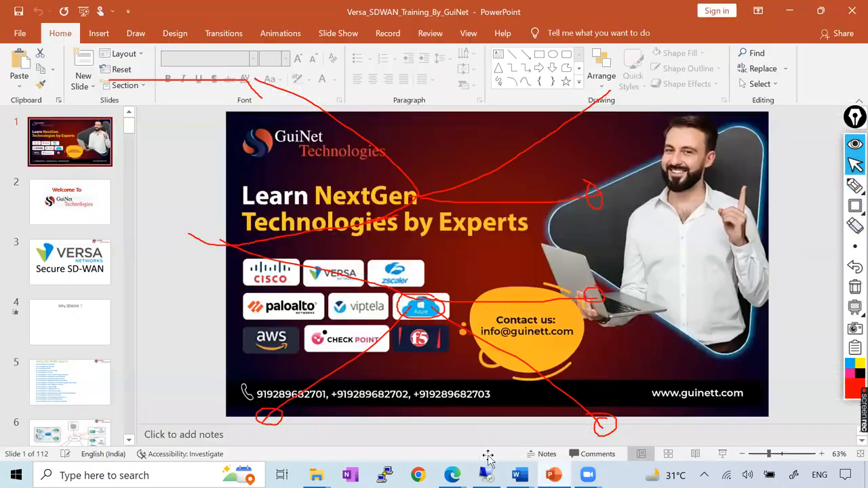
scroll(78, 295, "down", 2)
left_click(70, 278)
Tick off in red pen the course agenda items from Course Introduction through Lab Creation and Topology Understanding.
left_click(854, 185)
mouse_move(390, 148)
left_mouse_down()
mouse_move(428, 119)
mouse_move(364, 174)
left_mouse_up()
left_click(854, 164)
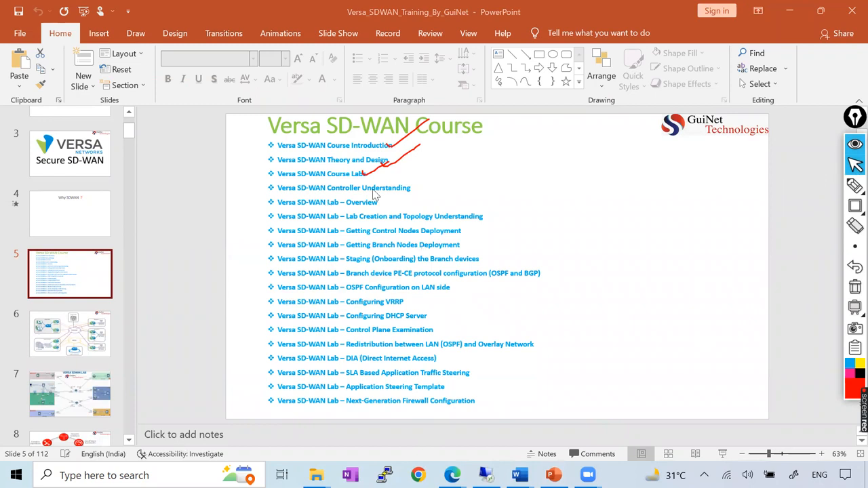
left_click(854, 185)
left_click_drag(411, 190, 444, 175)
left_click_drag(372, 207, 409, 192)
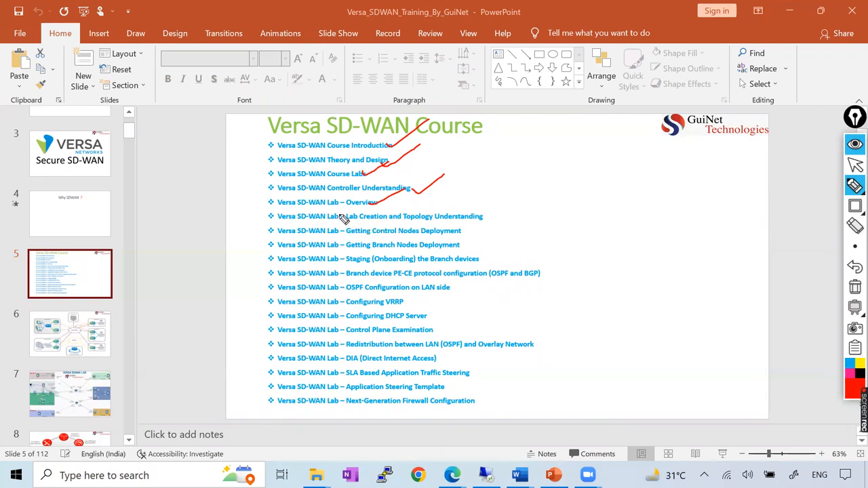
left_click_drag(335, 221, 399, 195)
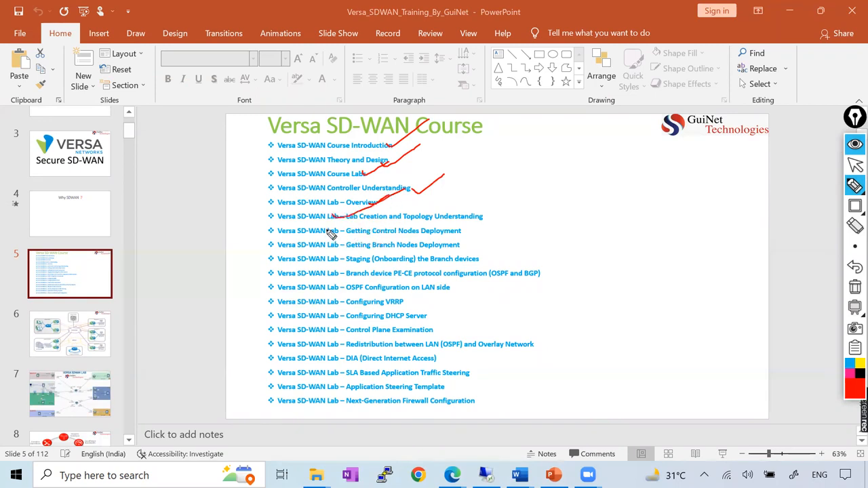